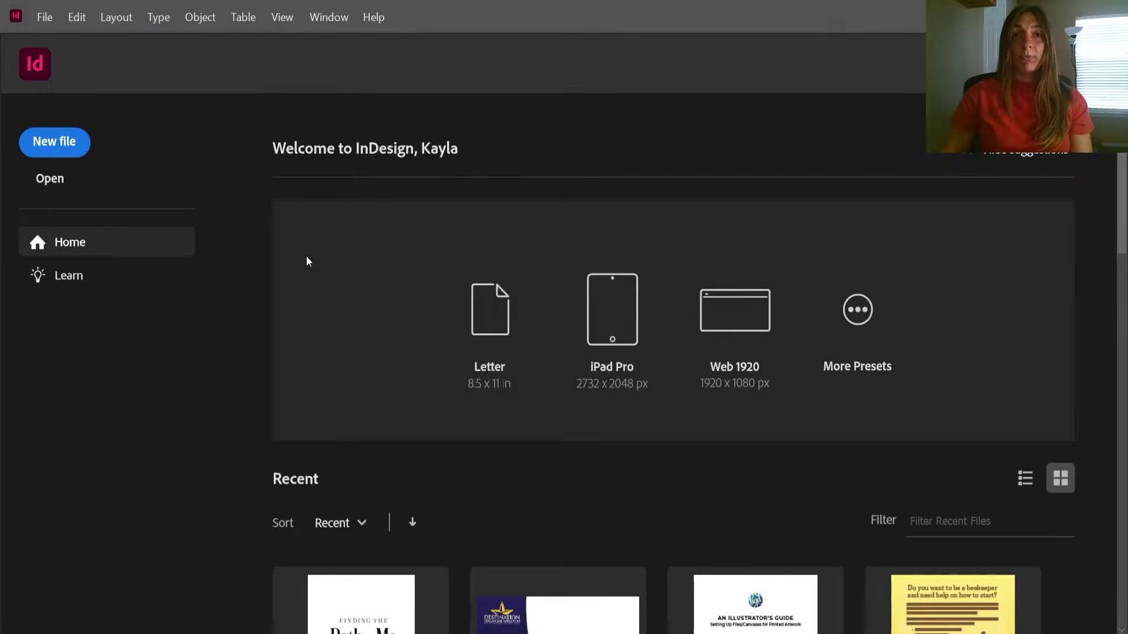
- Open FTPTM_6x9Template.indd from the Interior folder in File Explorer
{"action": "mouse_move", "coordinate": [176, 633]}
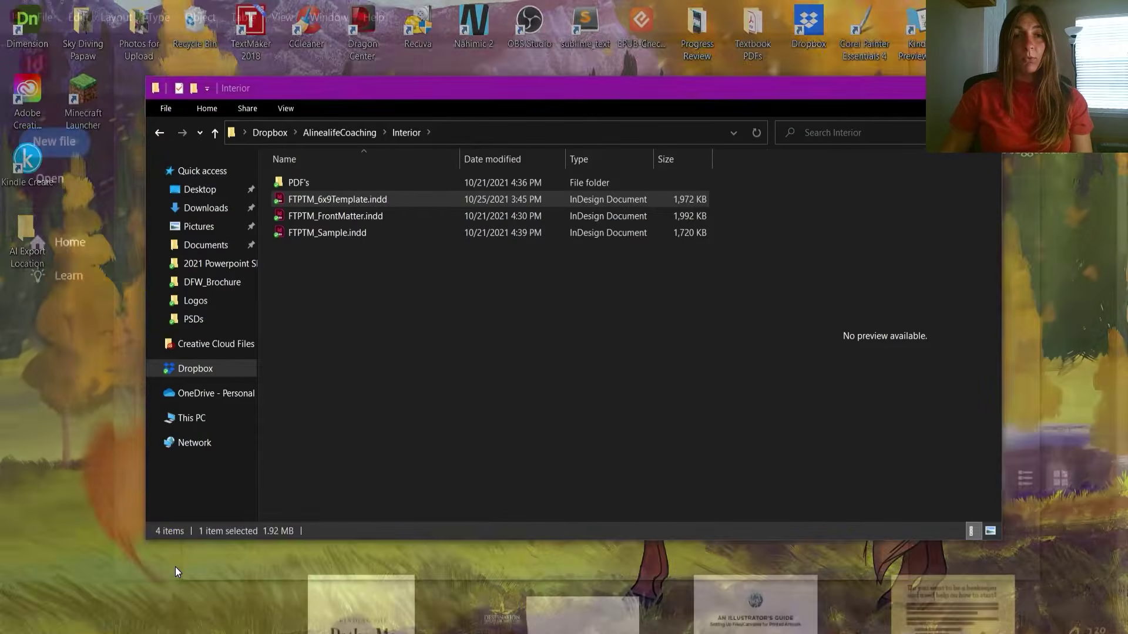
{"action": "left_click", "coordinate": [175, 566]}
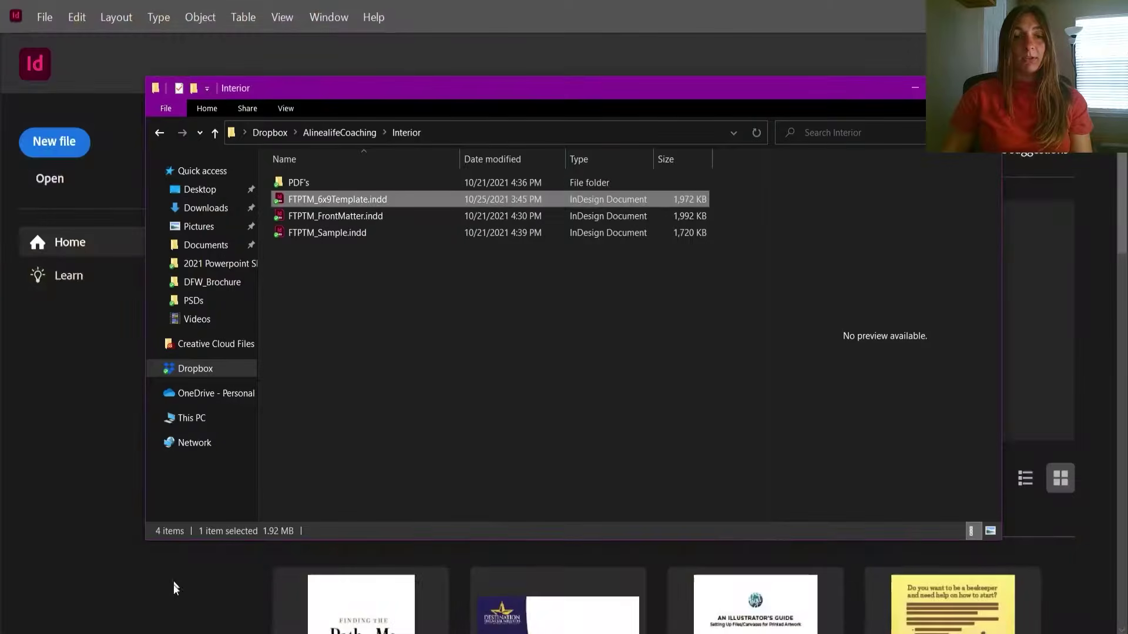
{"action": "mouse_move", "coordinate": [176, 633]}
{"action": "left_click", "coordinate": [116, 610]}
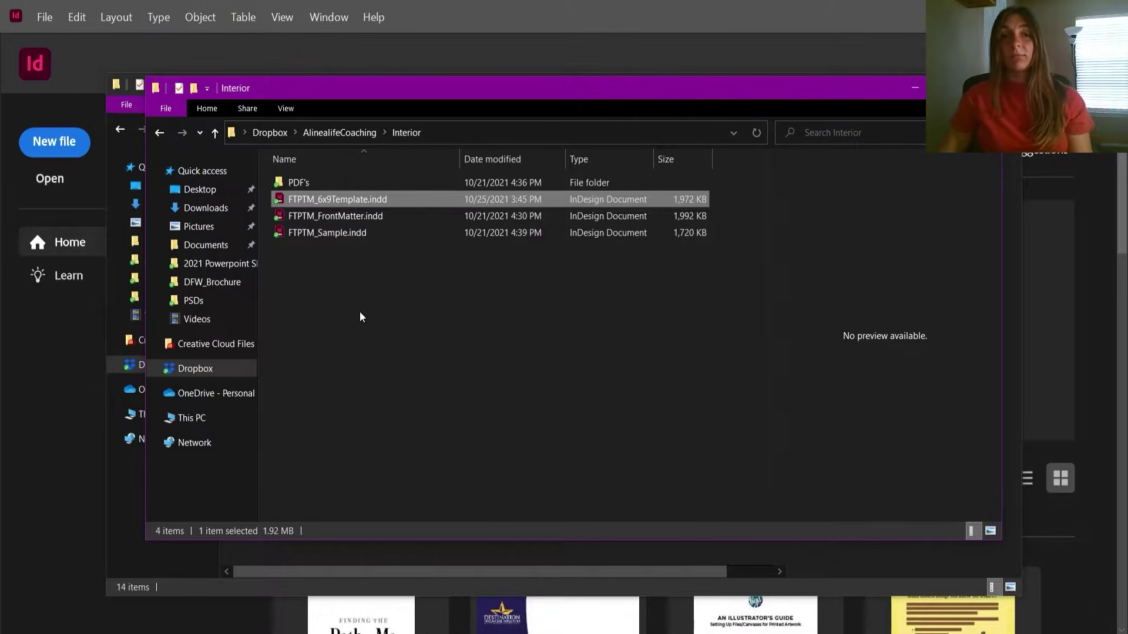
{"action": "double_click", "coordinate": [338, 199]}
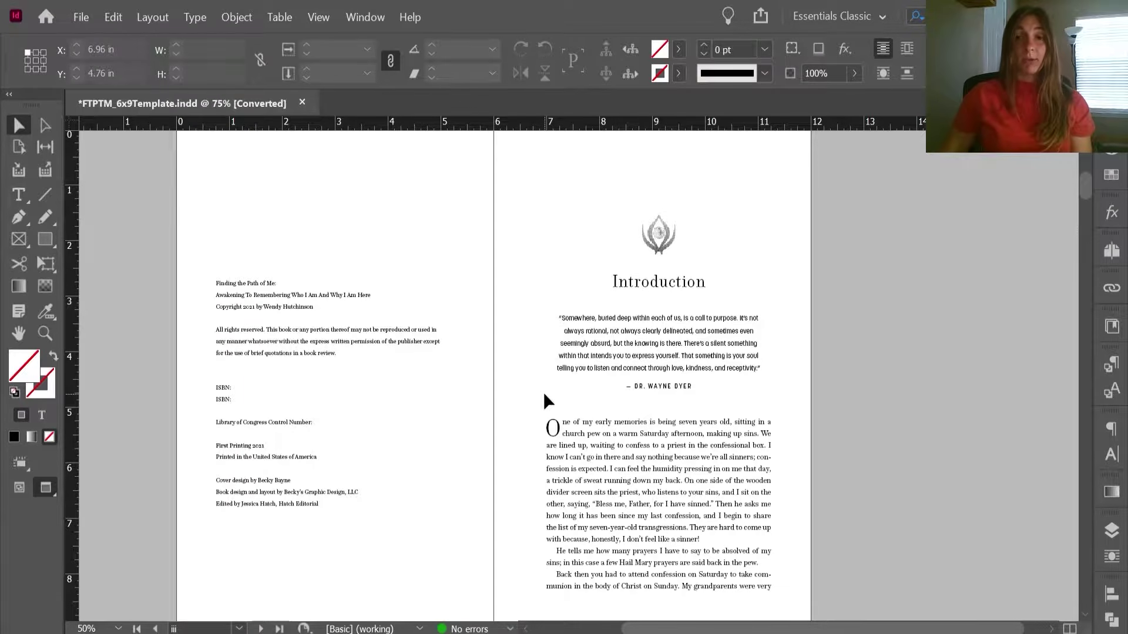
- Look through the template's introduction pages, then close the document without saving
{"action": "scroll", "coordinate": [517, 370], "scroll_direction": "down", "scroll_amount": 8}
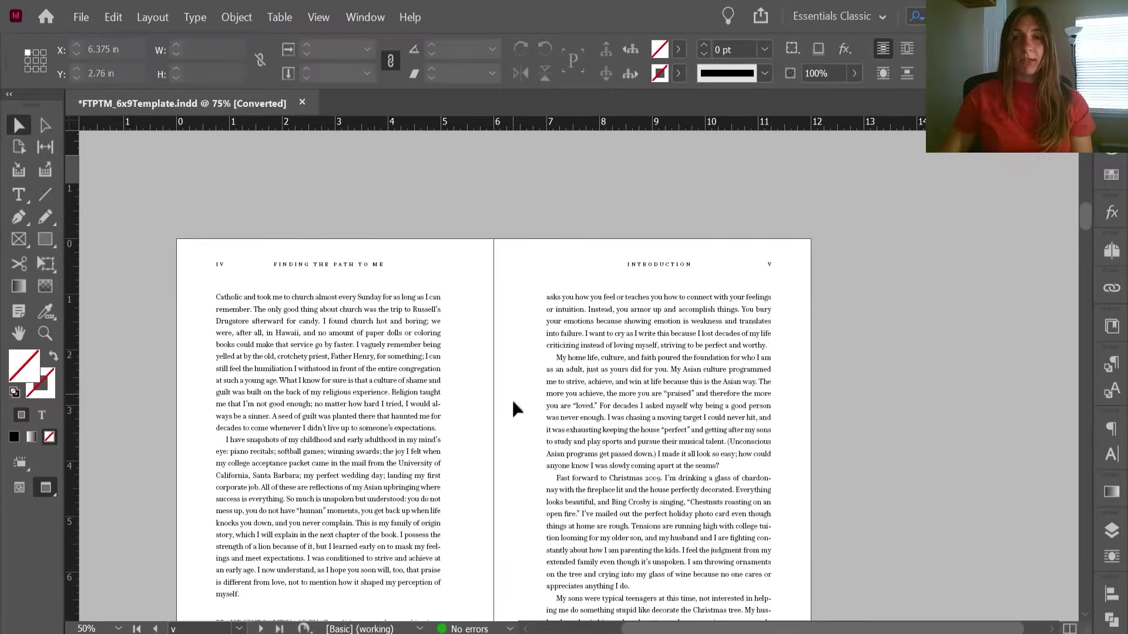
{"action": "scroll", "coordinate": [513, 402], "scroll_direction": "down", "scroll_amount": 10}
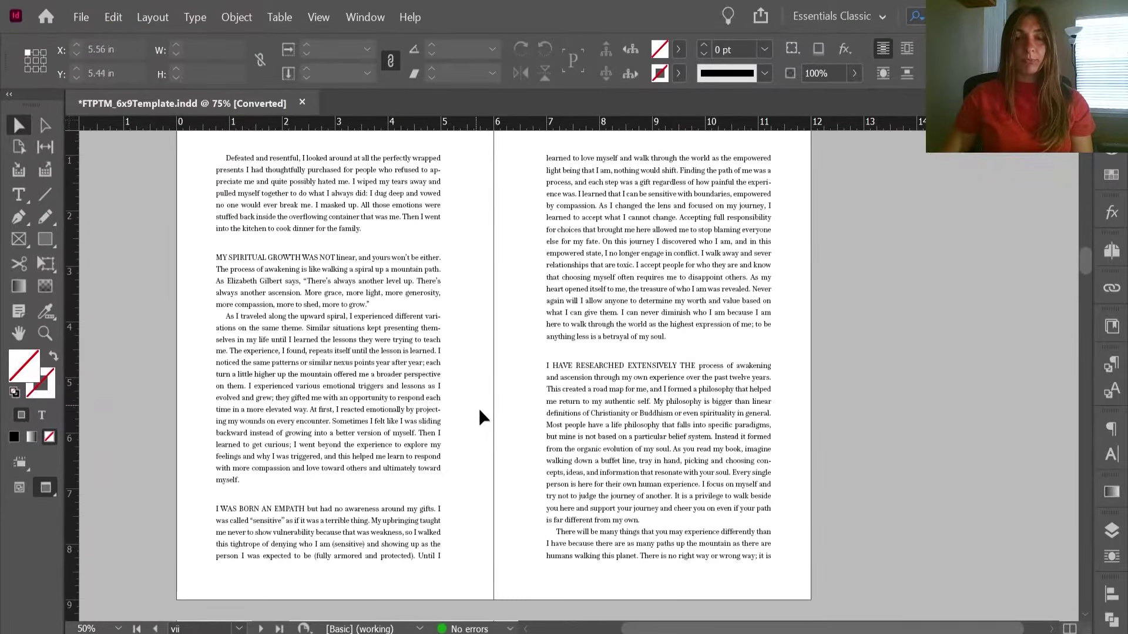
{"action": "scroll", "coordinate": [481, 417], "scroll_direction": "down", "scroll_amount": 10}
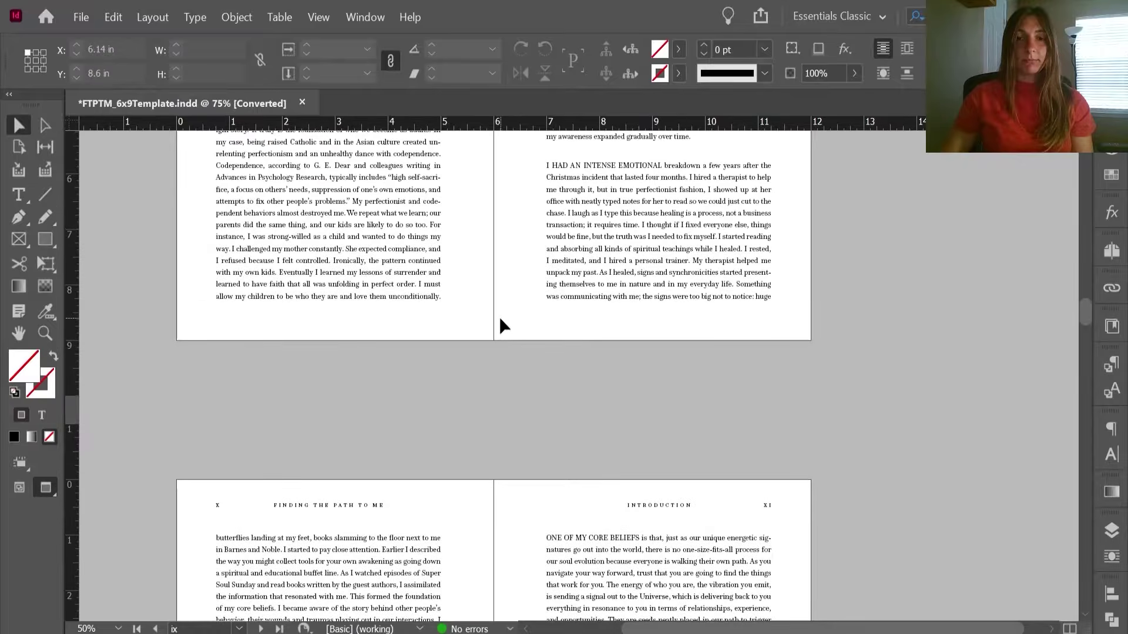
{"action": "scroll", "coordinate": [488, 312], "scroll_direction": "down", "scroll_amount": 8}
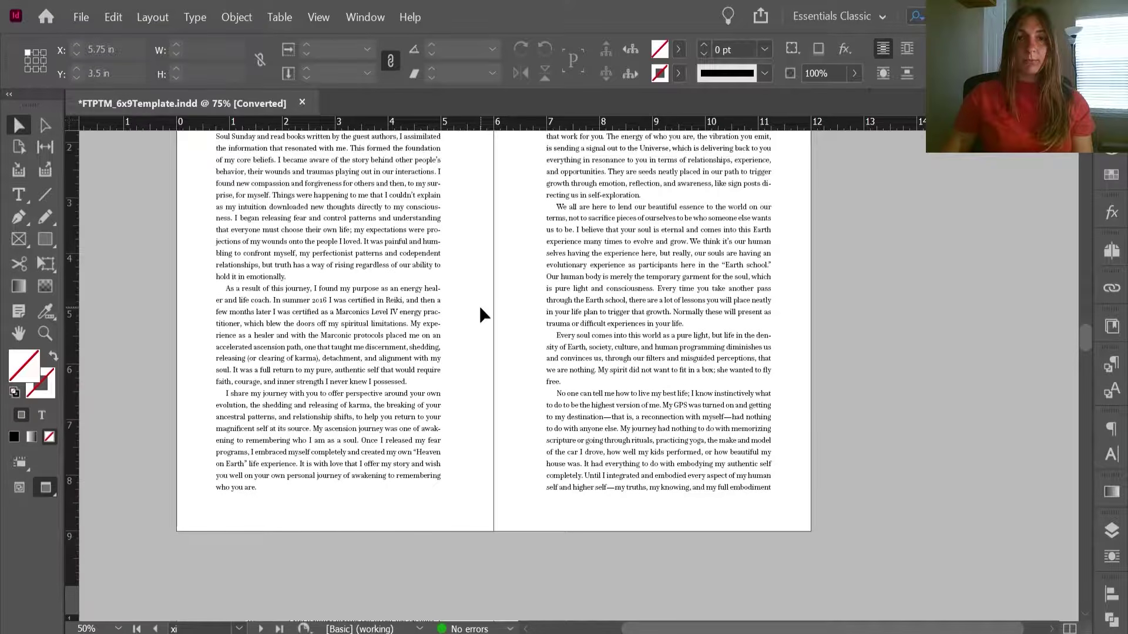
{"action": "scroll", "coordinate": [480, 307], "scroll_direction": "up", "scroll_amount": 4}
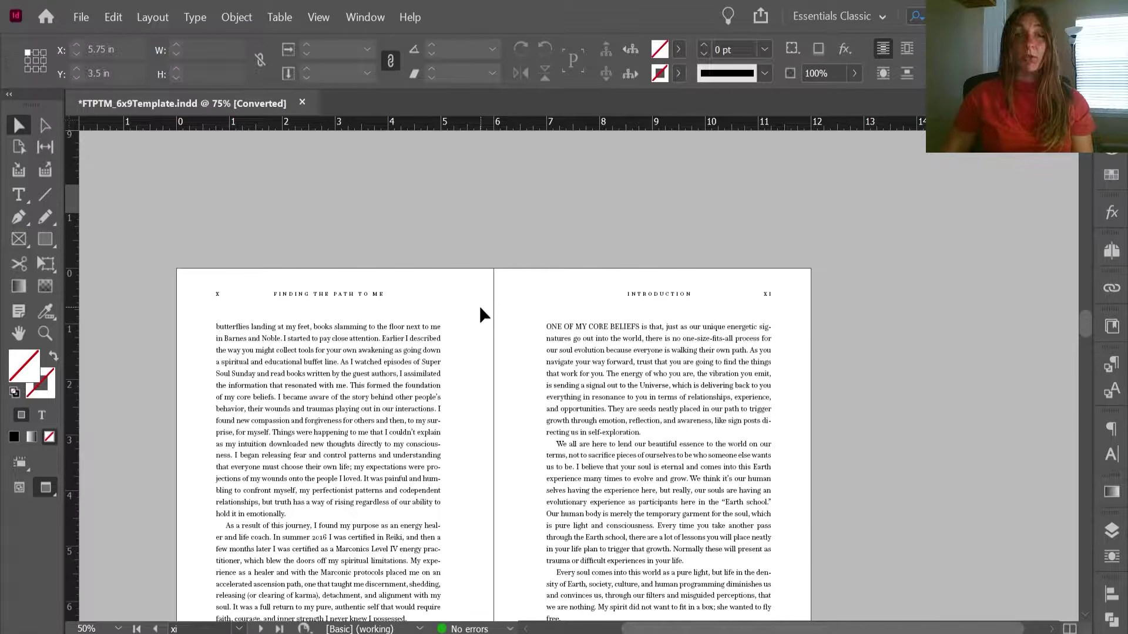
{"action": "left_click", "coordinate": [303, 103]}
{"action": "left_click", "coordinate": [681, 346]}
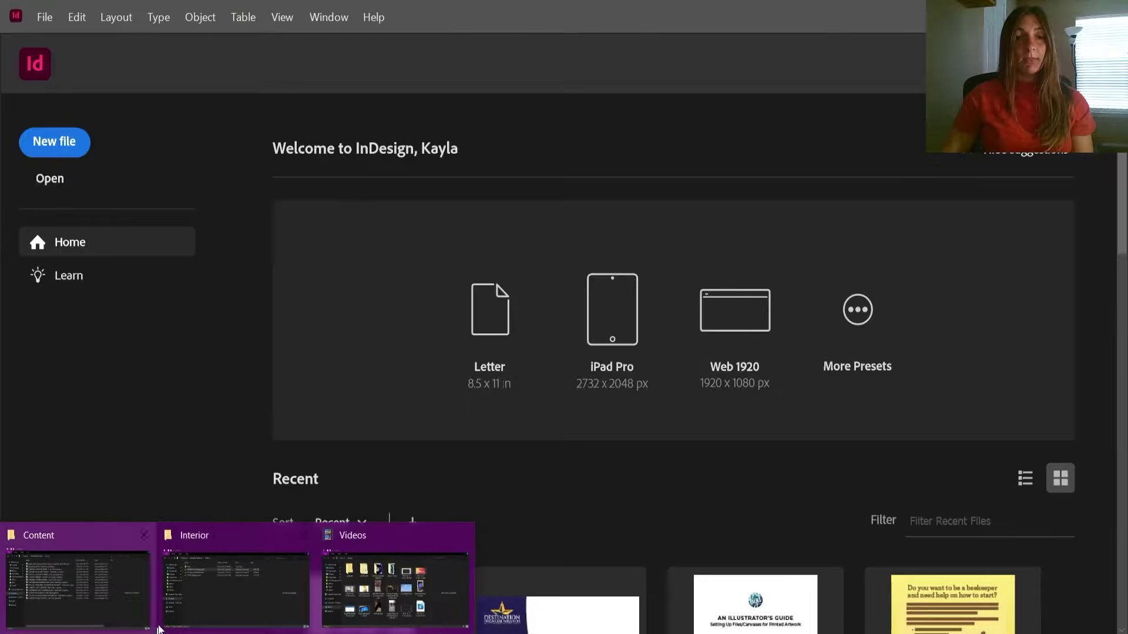
- Duplicate FTPTM_6x9Template.indd in the Interior folder and rename the copy Introduction.indd
{"action": "left_click", "coordinate": [217, 579]}
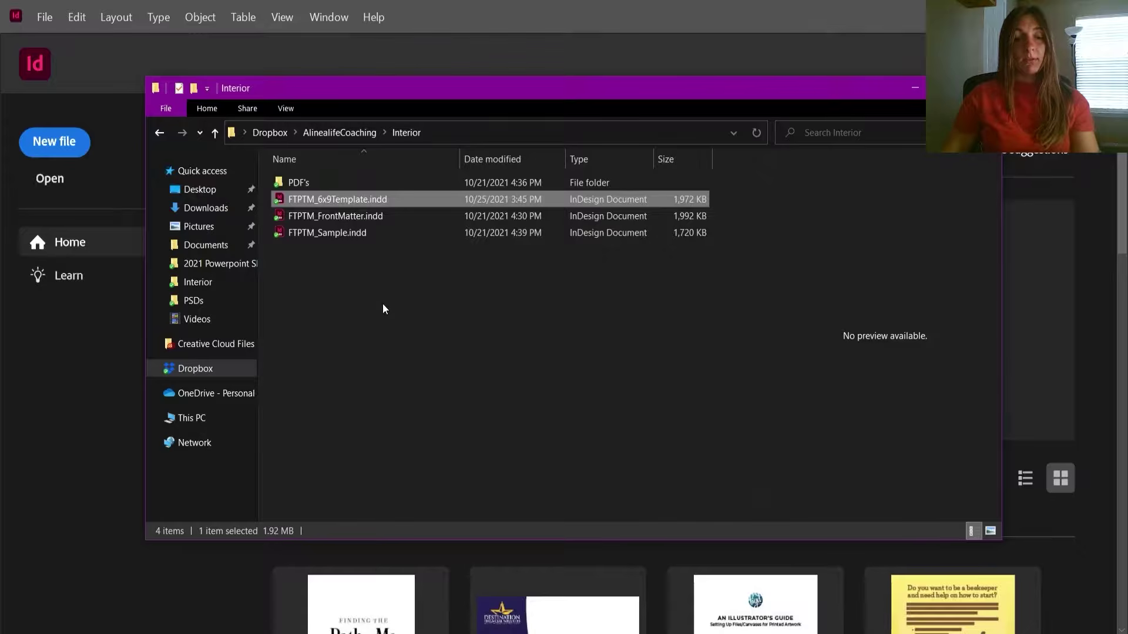
{"action": "key", "text": "ctrl+v"}
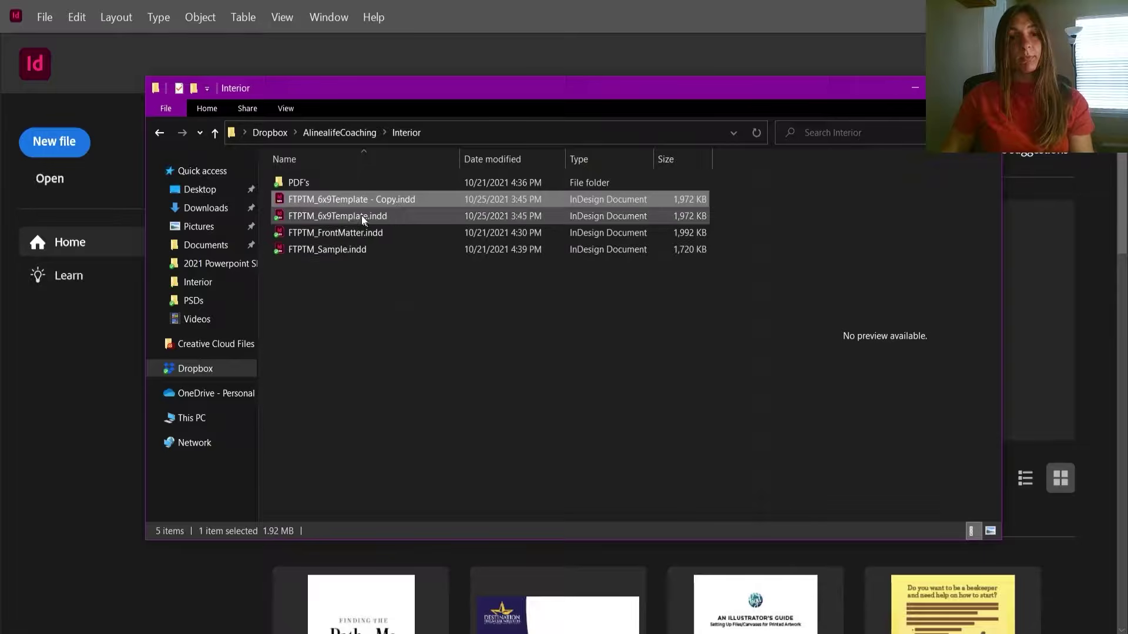
{"action": "left_click", "coordinate": [371, 204]}
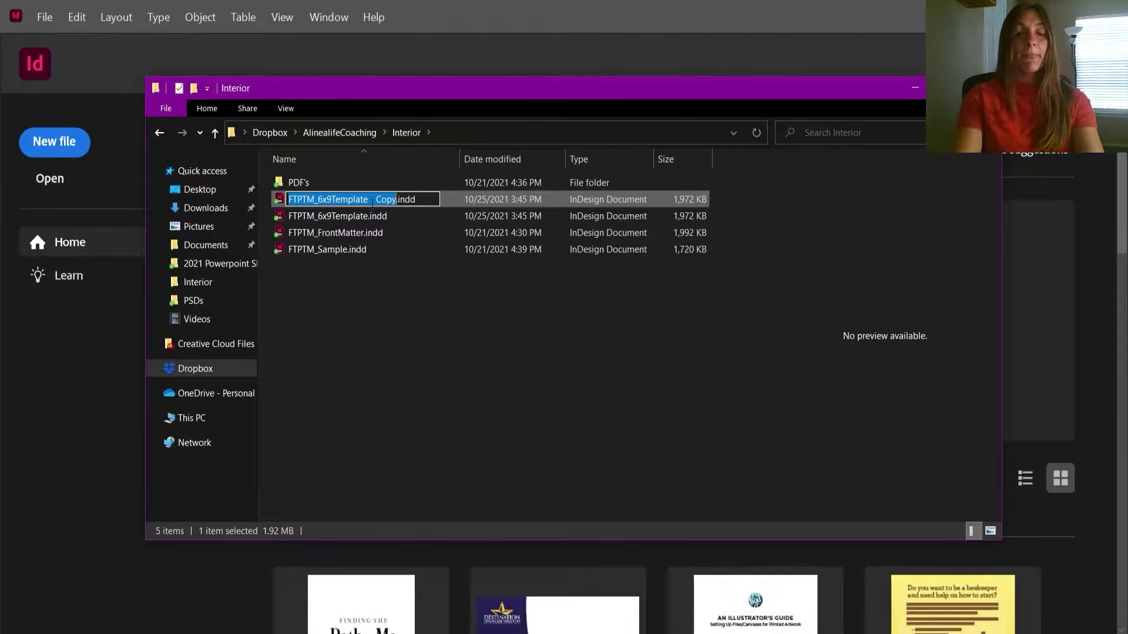
{"action": "type", "text": "Introduct"}
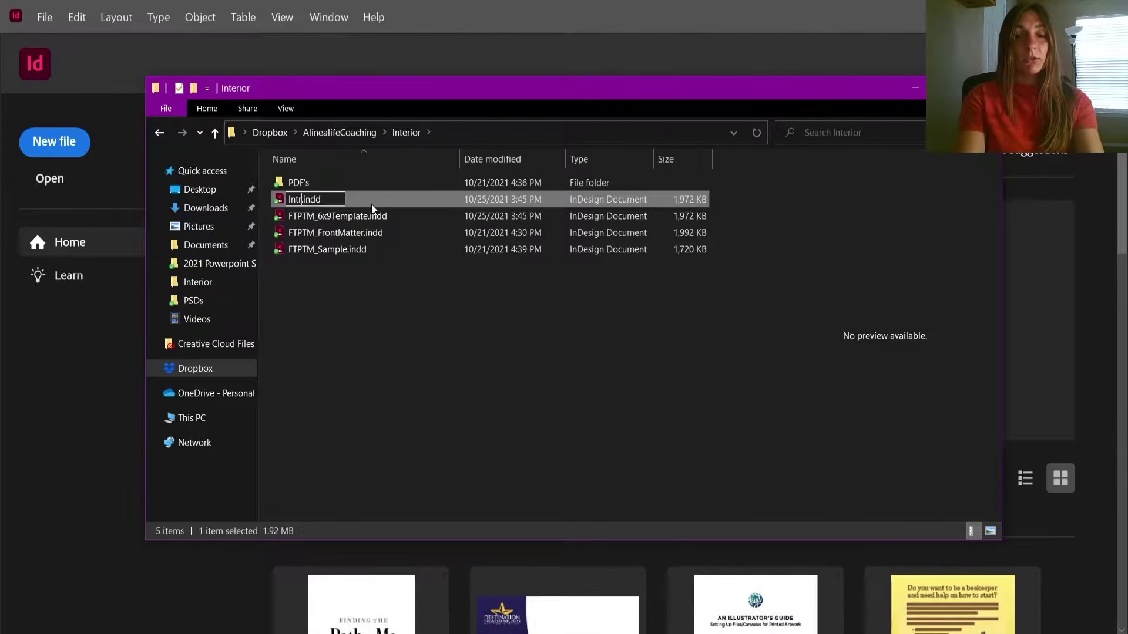
{"action": "type", "text": "ion"}
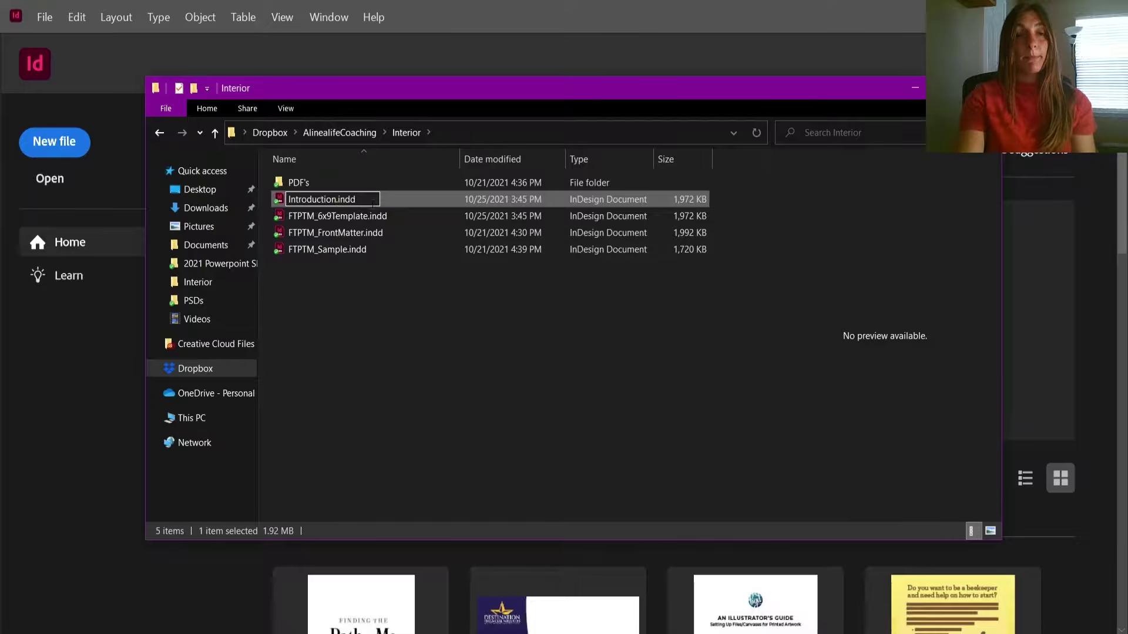
{"action": "key", "text": "Return"}
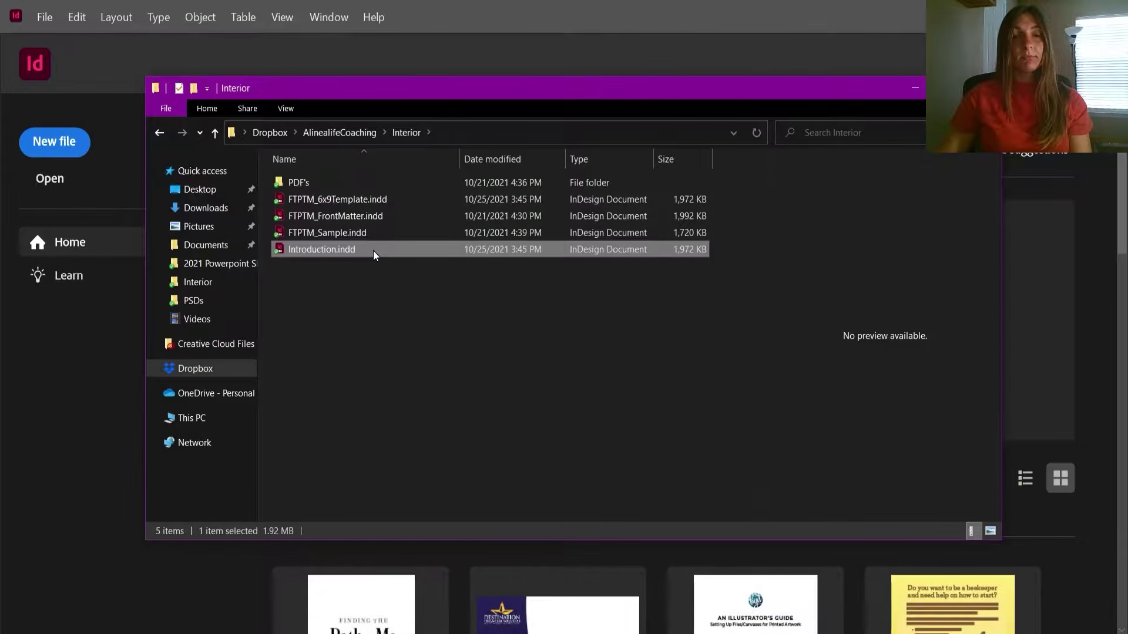
- Open Introduction.indd from the Interior folder and bring the Introduction's first page into view
{"action": "double_click", "coordinate": [373, 250]}
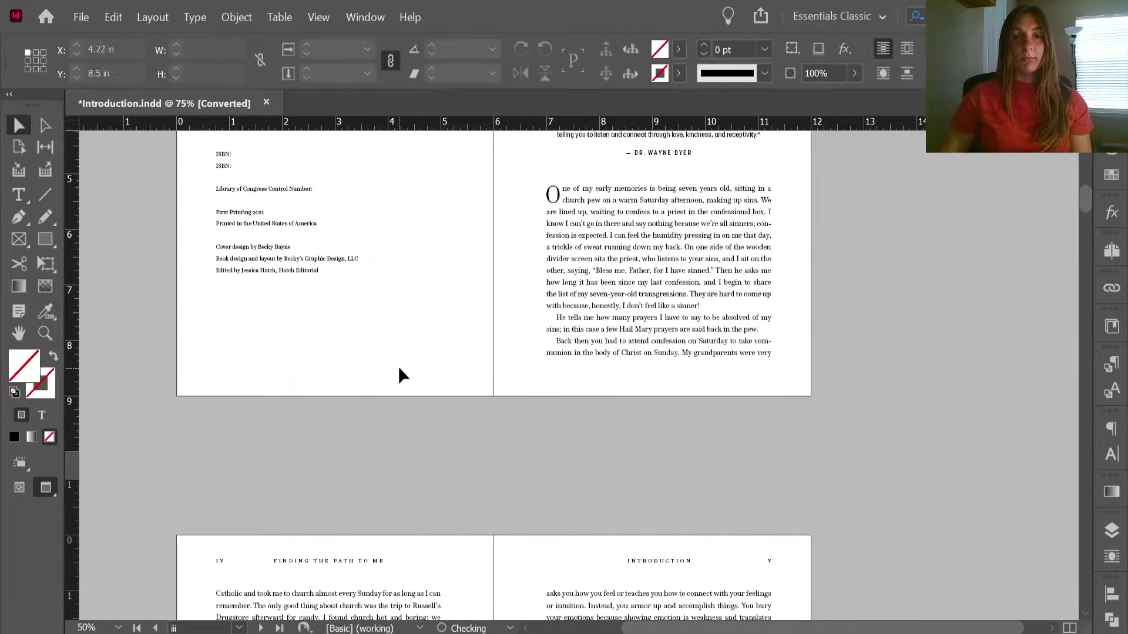
{"action": "scroll", "coordinate": [412, 369], "scroll_direction": "up", "scroll_amount": 2}
{"action": "scroll", "coordinate": [435, 373], "scroll_direction": "up", "scroll_amount": 2}
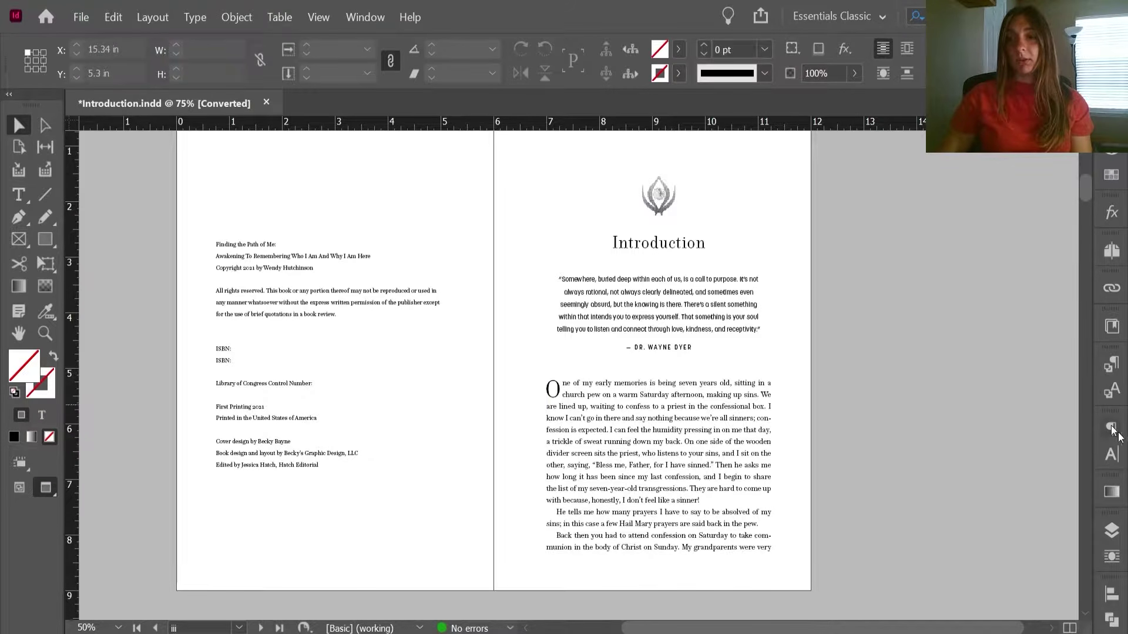
- Delete the title page and the copyright page (i and ii) that precede the Introduction
{"action": "left_click", "coordinate": [1112, 250]}
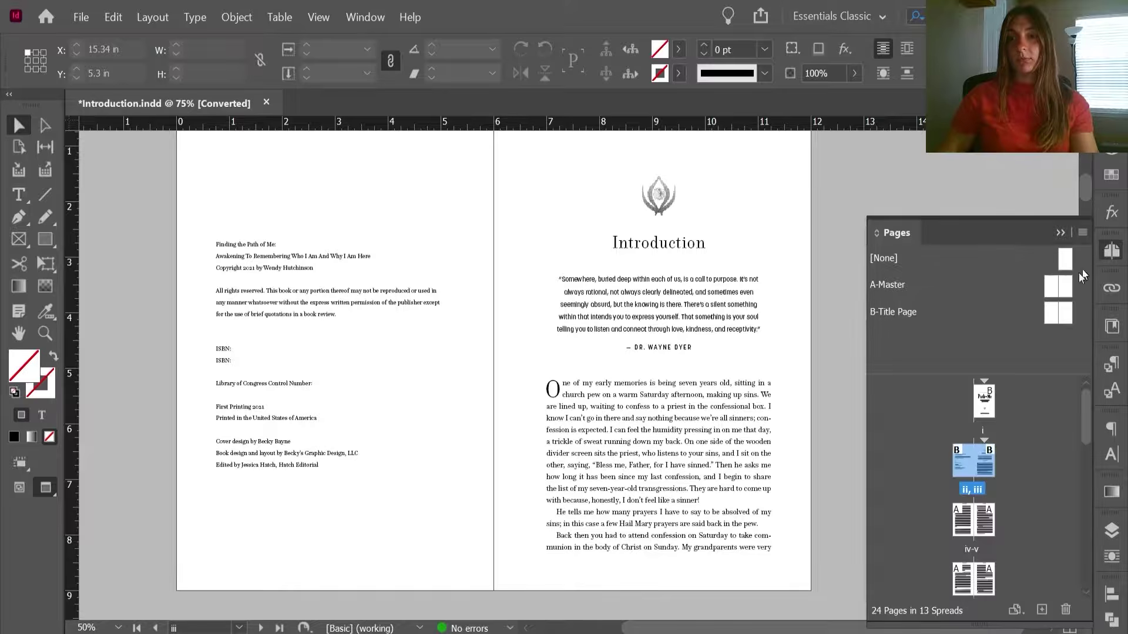
{"action": "left_click", "coordinate": [984, 411]}
{"action": "left_click", "coordinate": [968, 467], "text": "shift"}
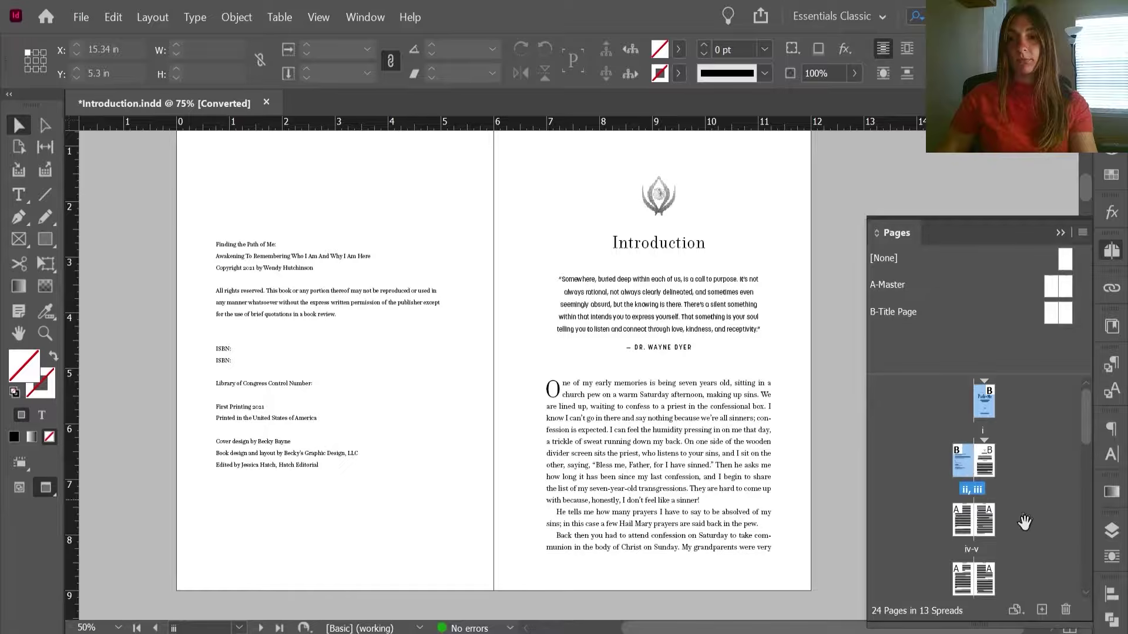
{"action": "left_click", "coordinate": [1067, 613]}
{"action": "left_click", "coordinate": [614, 353]}
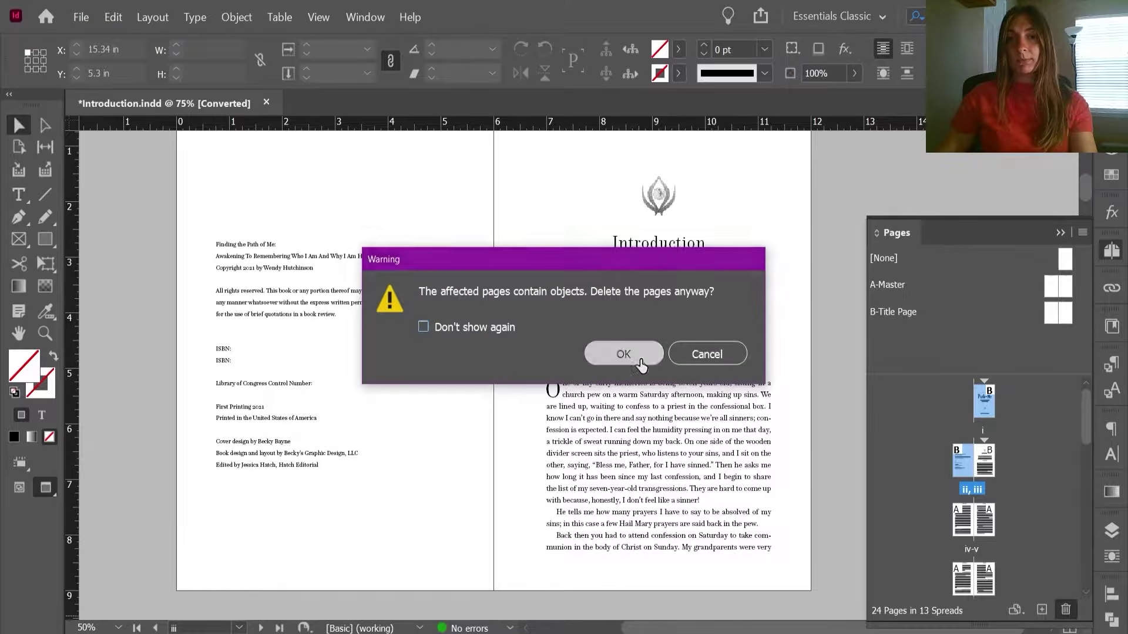
- Delete the chapter pages 1 through 10 that follow the introduction section
{"action": "scroll", "coordinate": [993, 517], "scroll_direction": "down", "scroll_amount": 4}
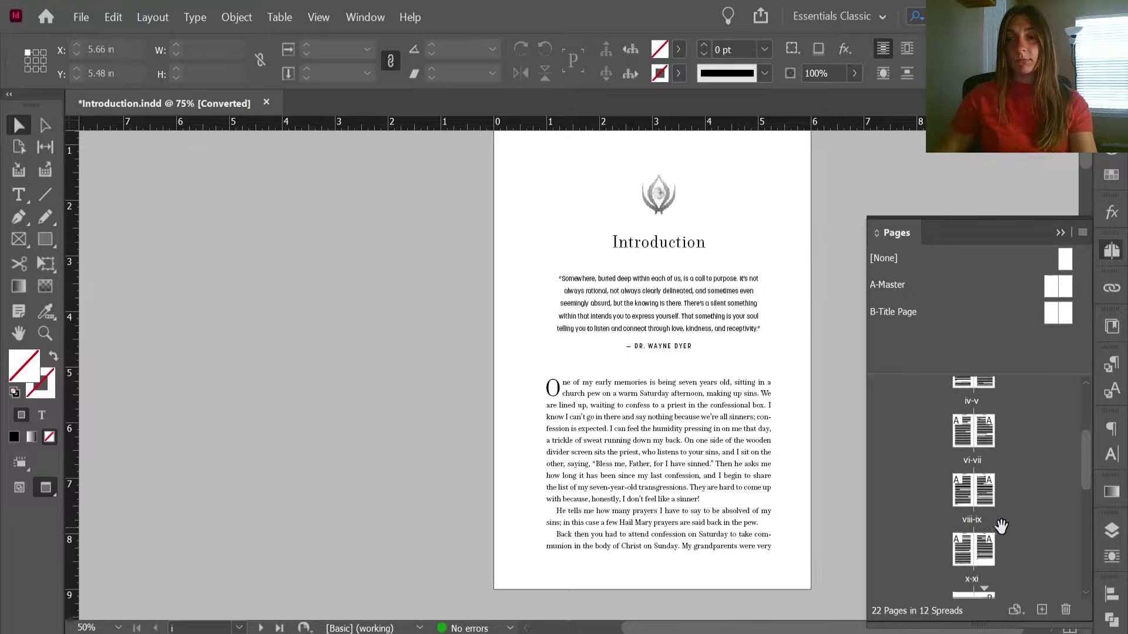
{"action": "scroll", "coordinate": [996, 520], "scroll_direction": "down", "scroll_amount": 2}
{"action": "scroll", "coordinate": [993, 511], "scroll_direction": "down", "scroll_amount": 2}
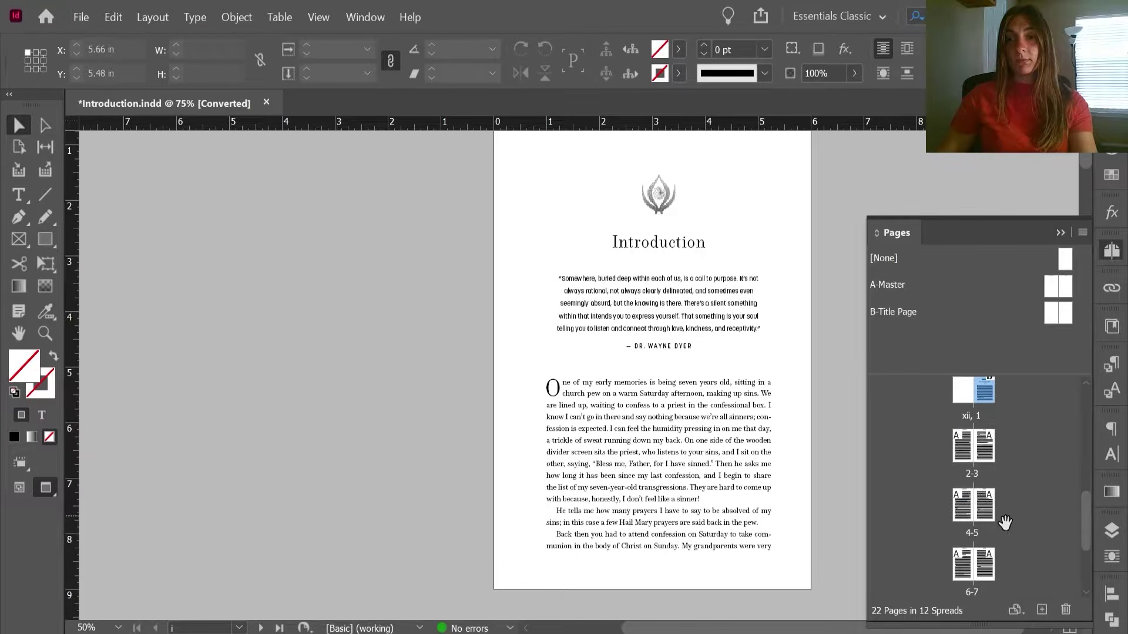
{"action": "scroll", "coordinate": [1002, 546], "scroll_direction": "down", "scroll_amount": 2}
{"action": "left_click", "coordinate": [964, 561], "text": "shift"}
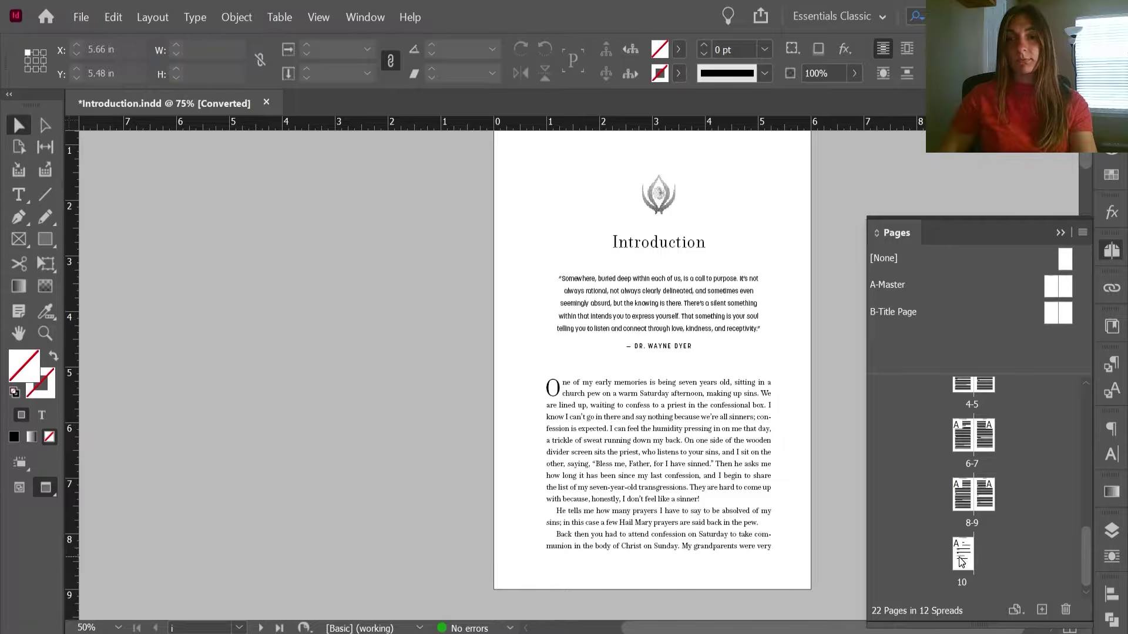
{"action": "left_click", "coordinate": [1066, 609]}
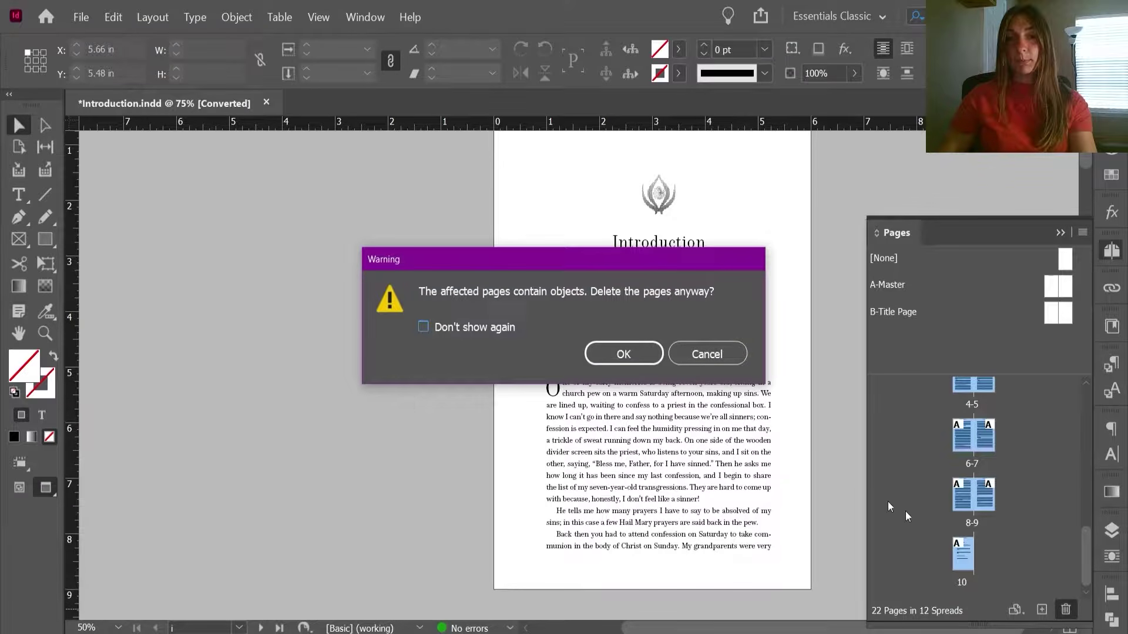
{"action": "left_click", "coordinate": [632, 354]}
{"action": "scroll", "coordinate": [1007, 468], "scroll_direction": "up", "scroll_amount": 4}
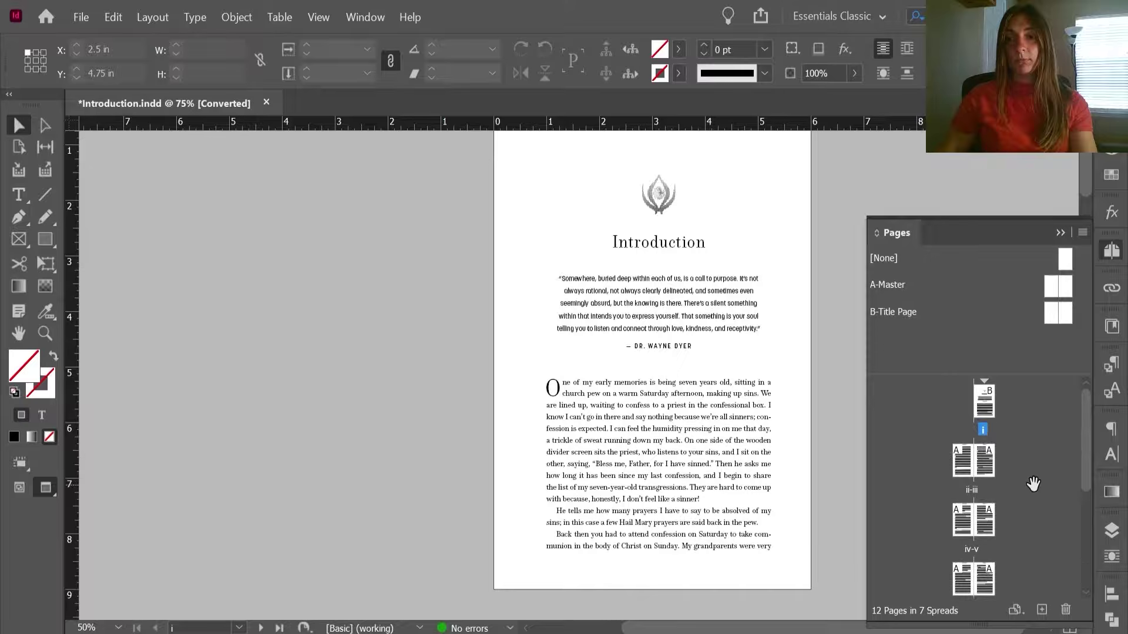
- Review the remaining introduction pages from start to end and examine the running header on page iii up close
{"action": "left_click", "coordinate": [988, 407]}
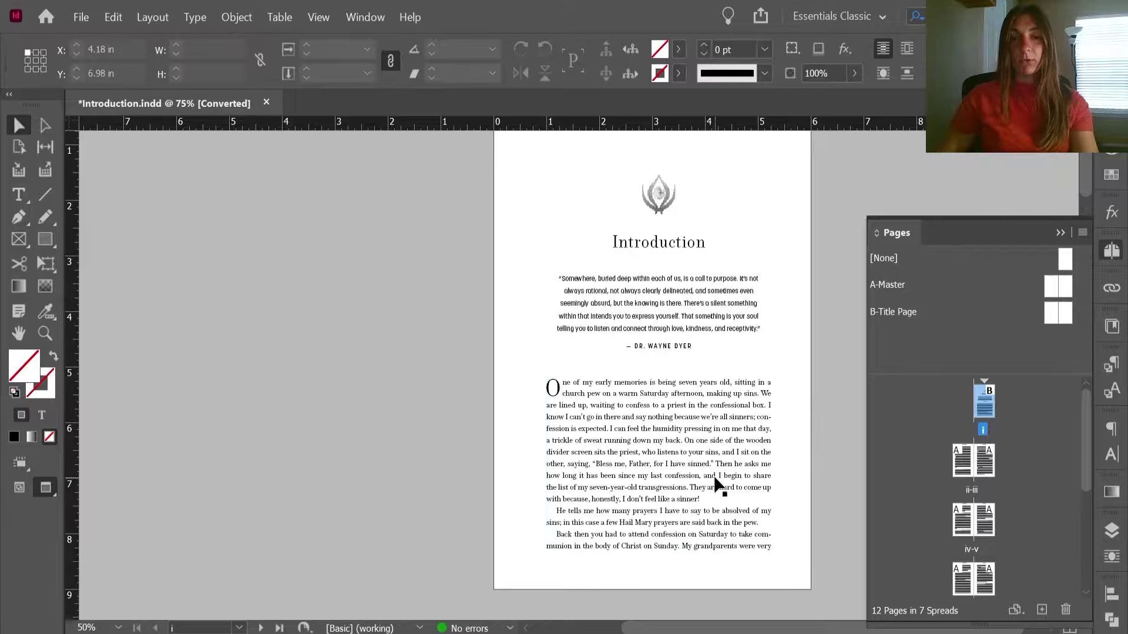
{"action": "left_click_drag", "start_coordinate": [715, 478], "coordinate": [735, 414]}
{"action": "scroll", "coordinate": [735, 414], "scroll_direction": "down", "scroll_amount": 15}
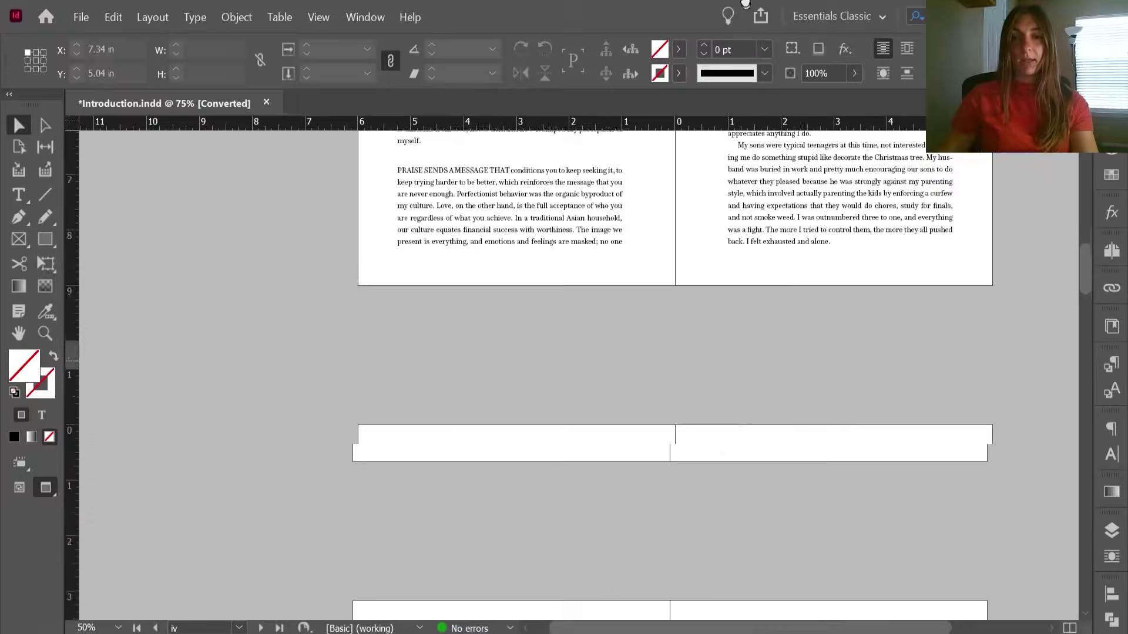
{"action": "scroll", "coordinate": [700, 372], "scroll_direction": "down", "scroll_amount": 15}
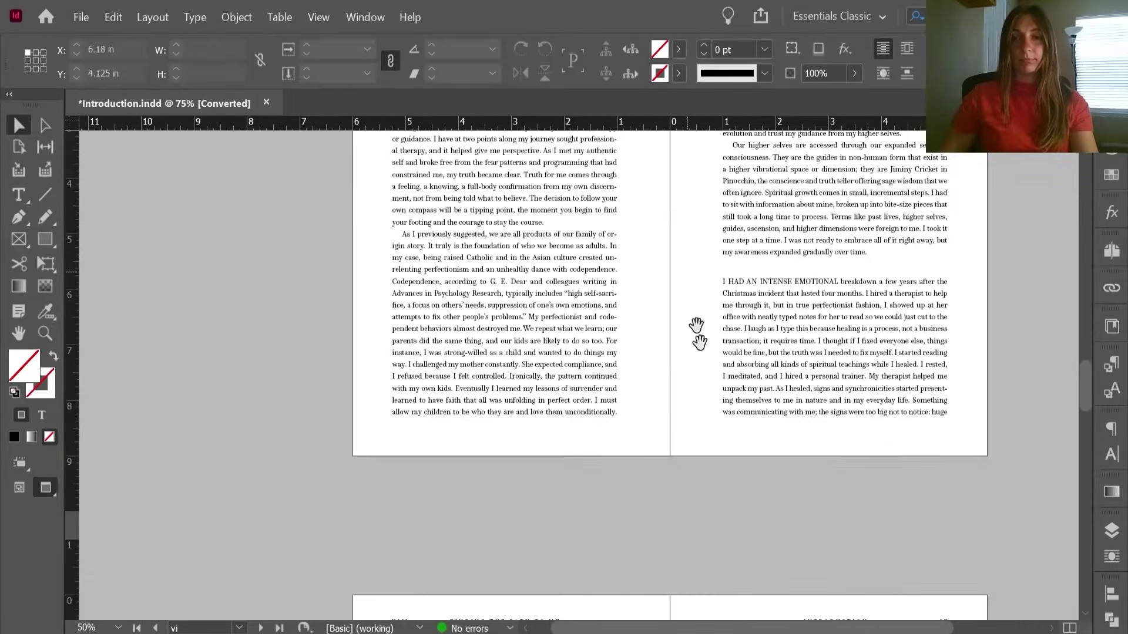
{"action": "scroll", "coordinate": [709, 133], "scroll_direction": "down", "scroll_amount": 20}
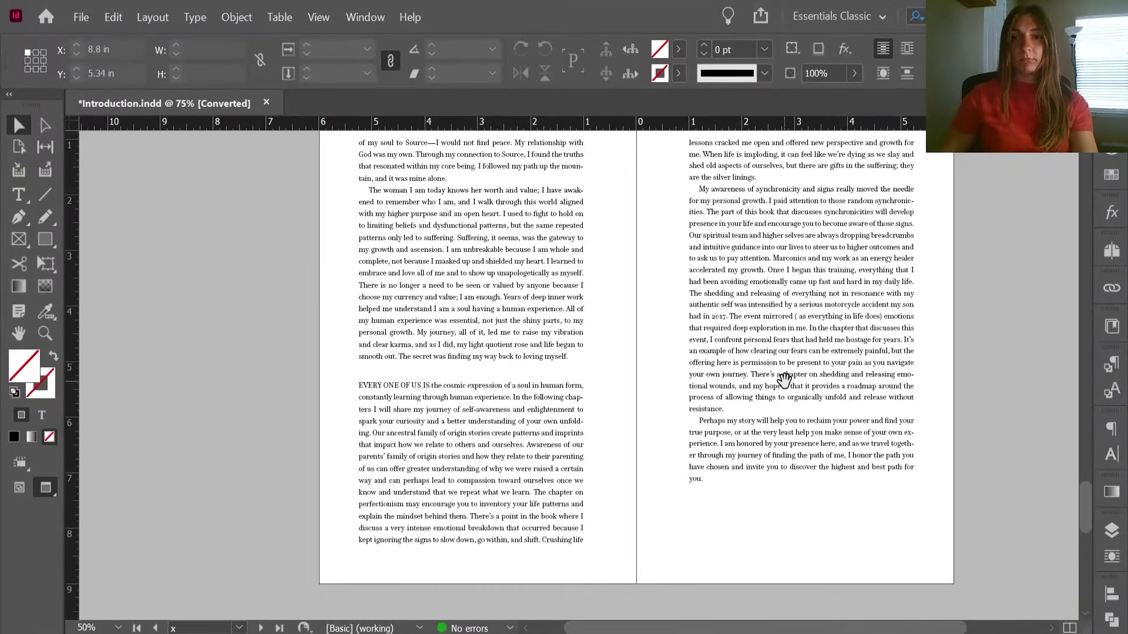
{"action": "left_click_drag", "start_coordinate": [826, 195], "coordinate": [805, 510]}
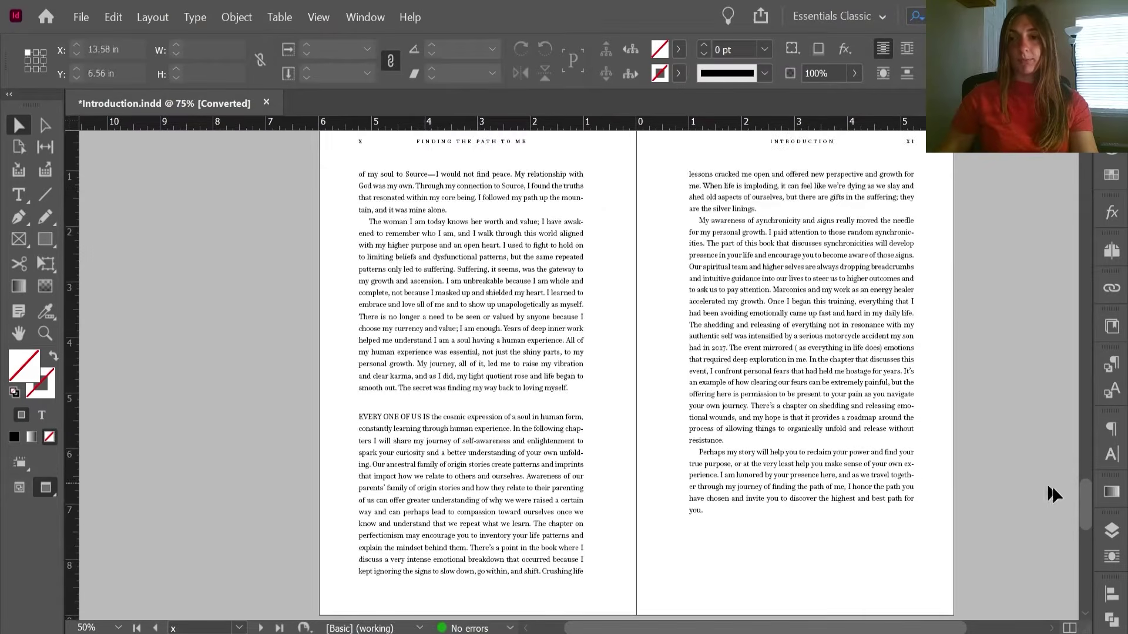
{"action": "scroll", "coordinate": [798, 455], "scroll_direction": "up", "scroll_amount": 20}
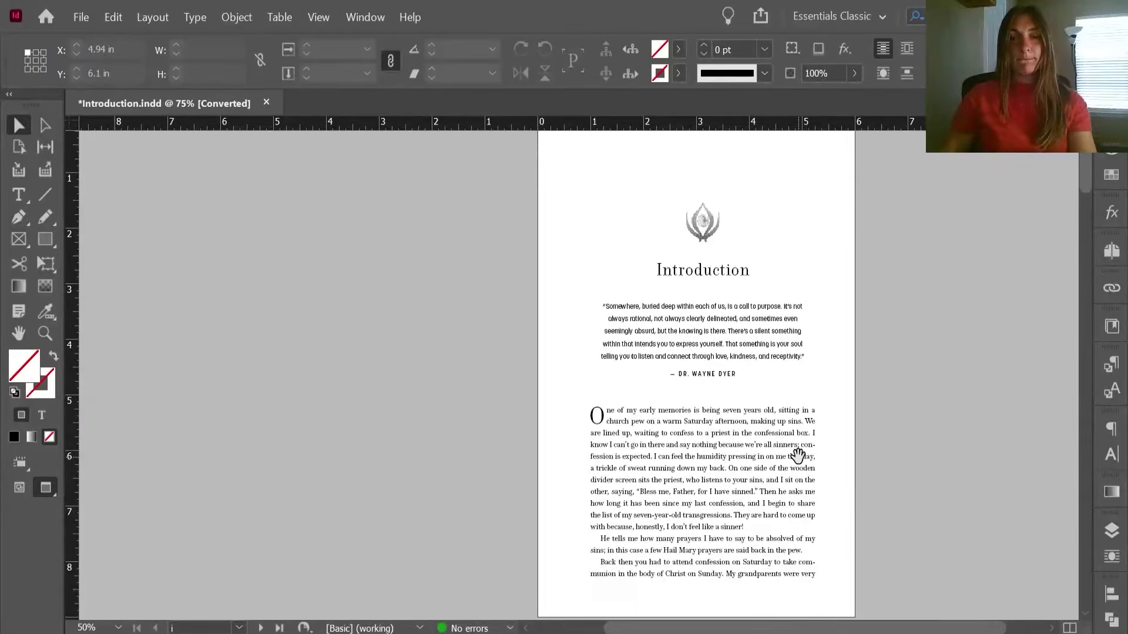
{"action": "scroll", "coordinate": [747, 460], "scroll_direction": "down", "scroll_amount": 5}
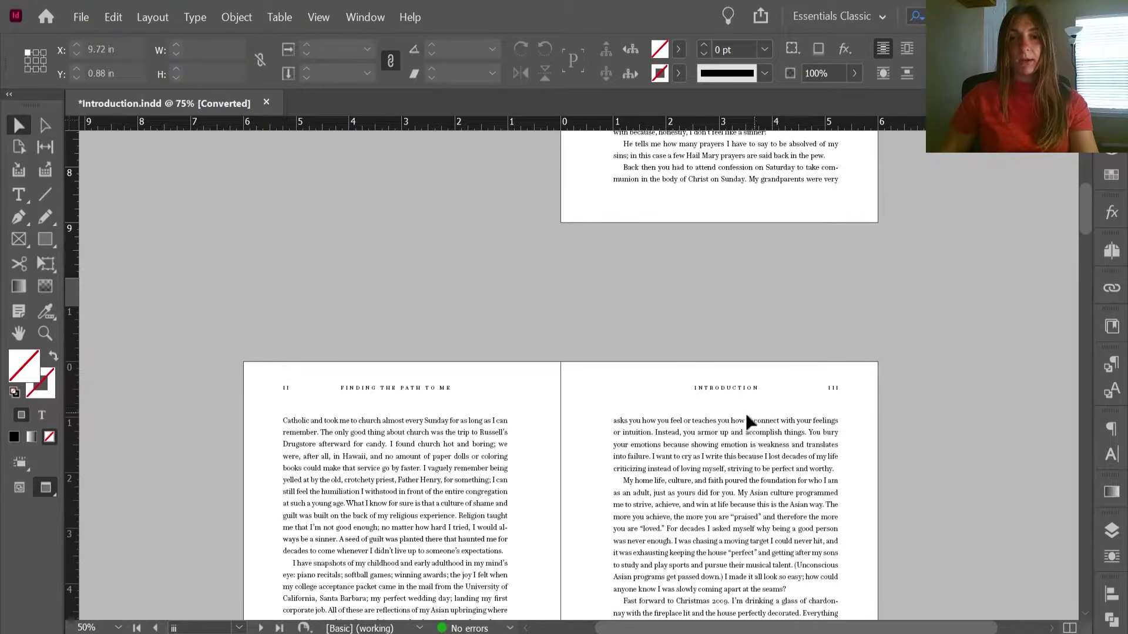
{"action": "scroll", "coordinate": [744, 414], "scroll_direction": "up", "scroll_amount": 3}
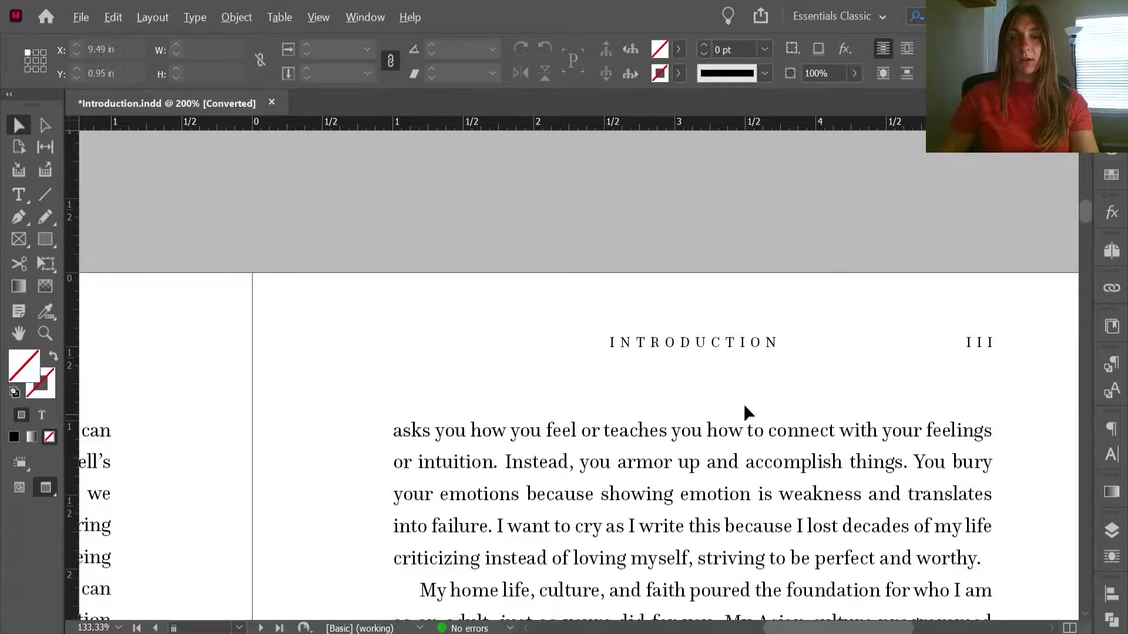
{"action": "scroll", "coordinate": [744, 411], "scroll_direction": "up", "scroll_amount": 1}
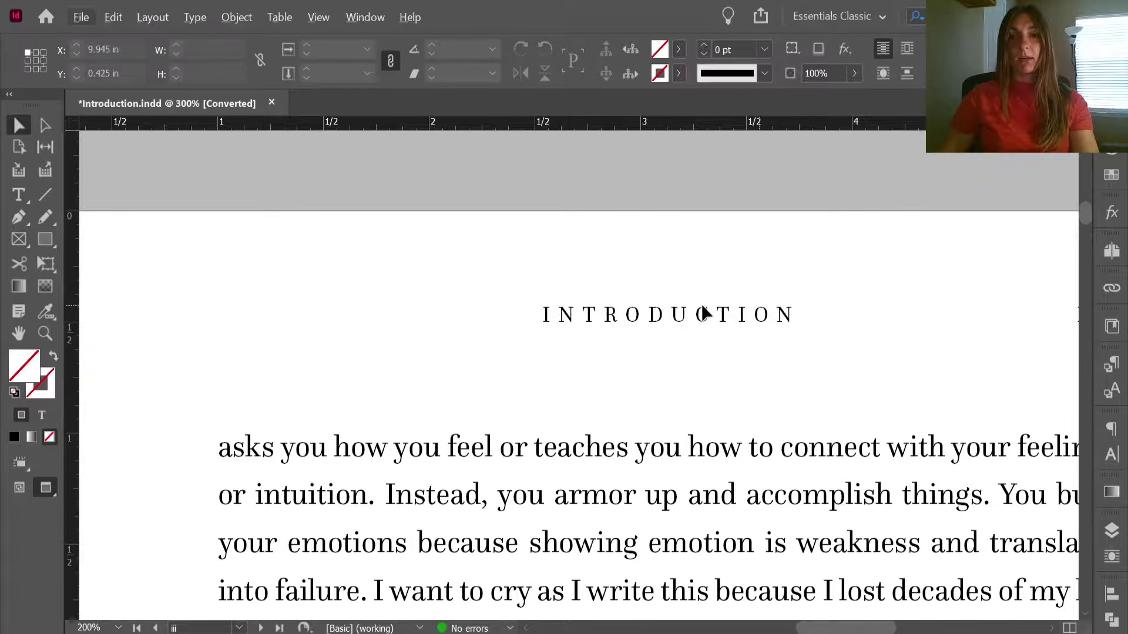
- Look through the introduction spreads from page iii to page xi and examine the last line of page xi's closing paragraph
{"action": "scroll", "coordinate": [918, 328], "scroll_direction": "down", "scroll_amount": 6}
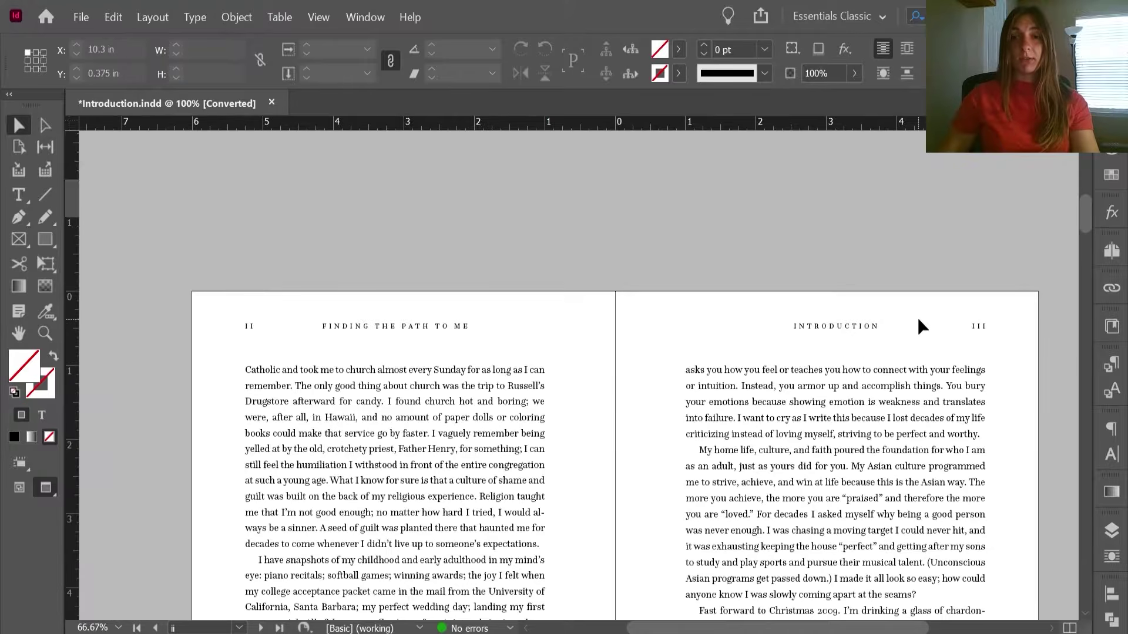
{"action": "scroll", "coordinate": [781, 477], "scroll_direction": "down", "scroll_amount": 2}
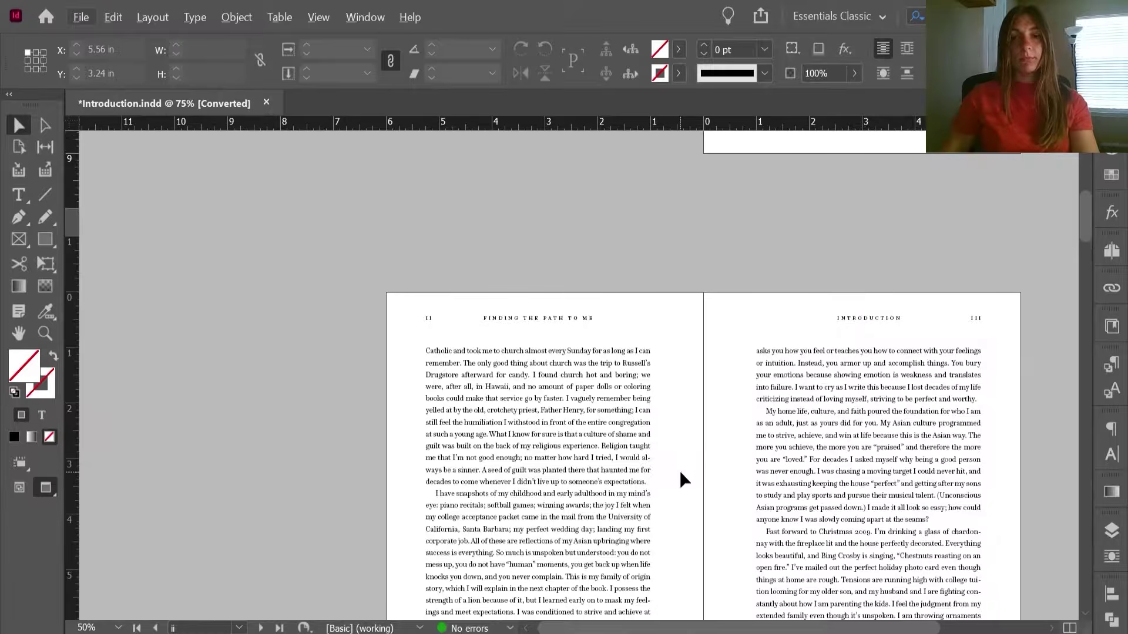
{"action": "scroll", "coordinate": [680, 473], "scroll_direction": "down", "scroll_amount": 10}
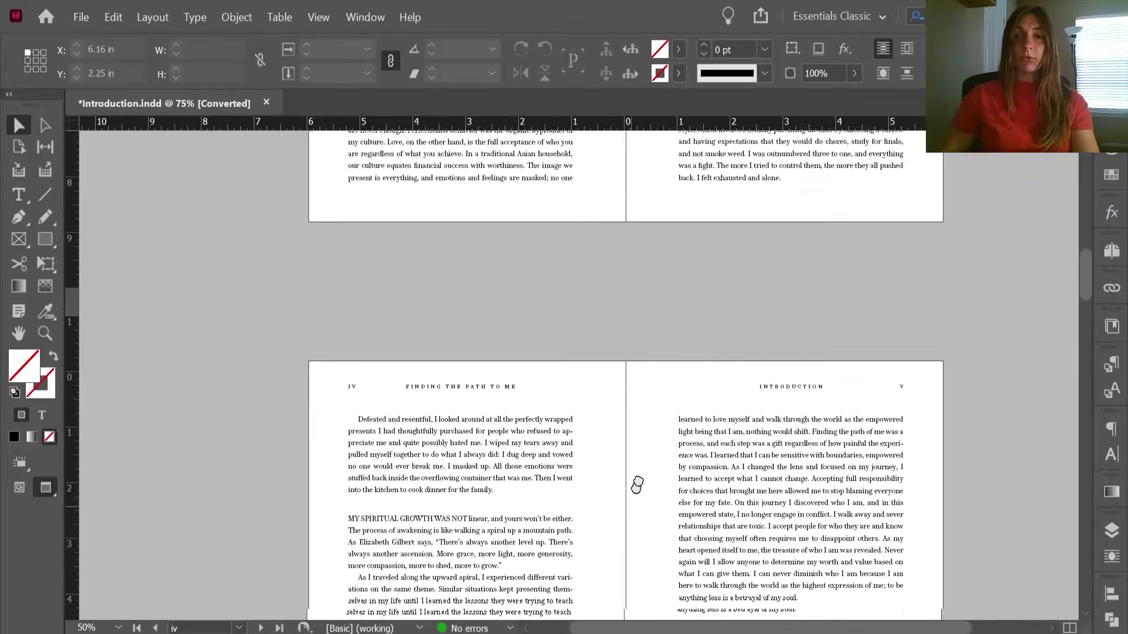
{"action": "scroll", "coordinate": [637, 485], "scroll_direction": "down", "scroll_amount": 10}
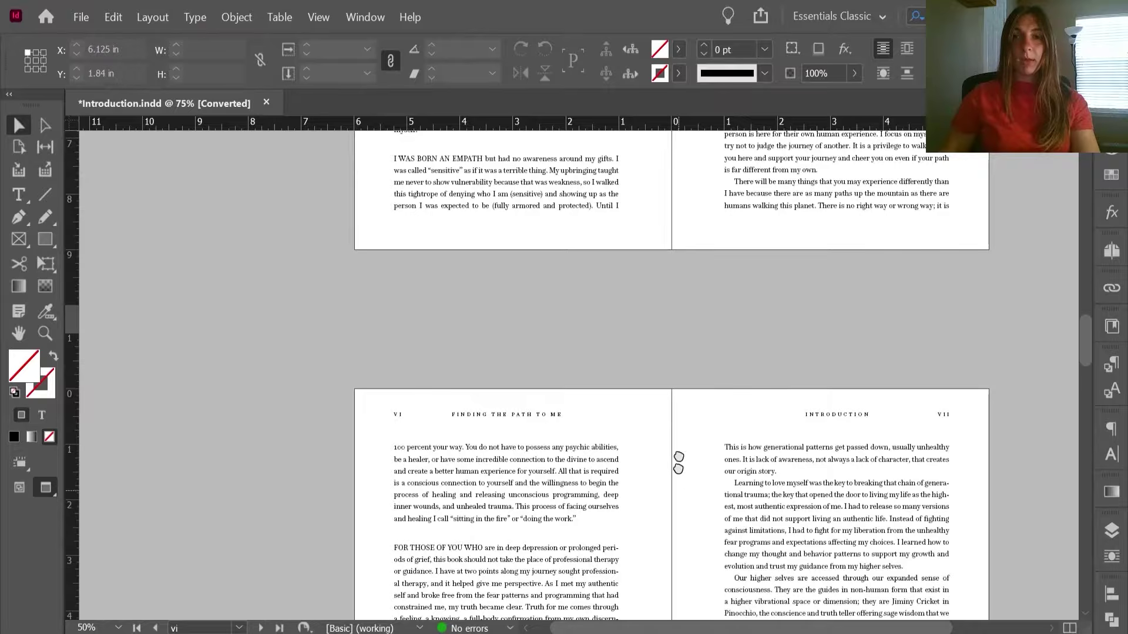
{"action": "scroll", "coordinate": [679, 462], "scroll_direction": "down", "scroll_amount": 5}
{"action": "scroll", "coordinate": [670, 244], "scroll_direction": "down", "scroll_amount": 5}
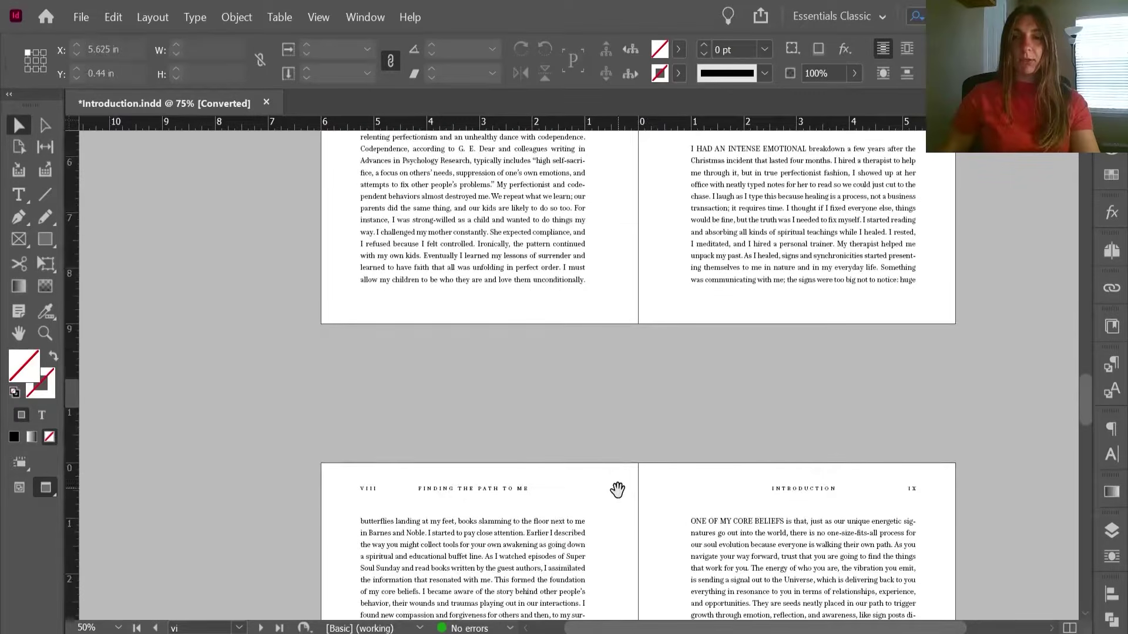
{"action": "scroll", "coordinate": [618, 489], "scroll_direction": "down", "scroll_amount": 5}
{"action": "scroll", "coordinate": [617, 411], "scroll_direction": "down", "scroll_amount": 5}
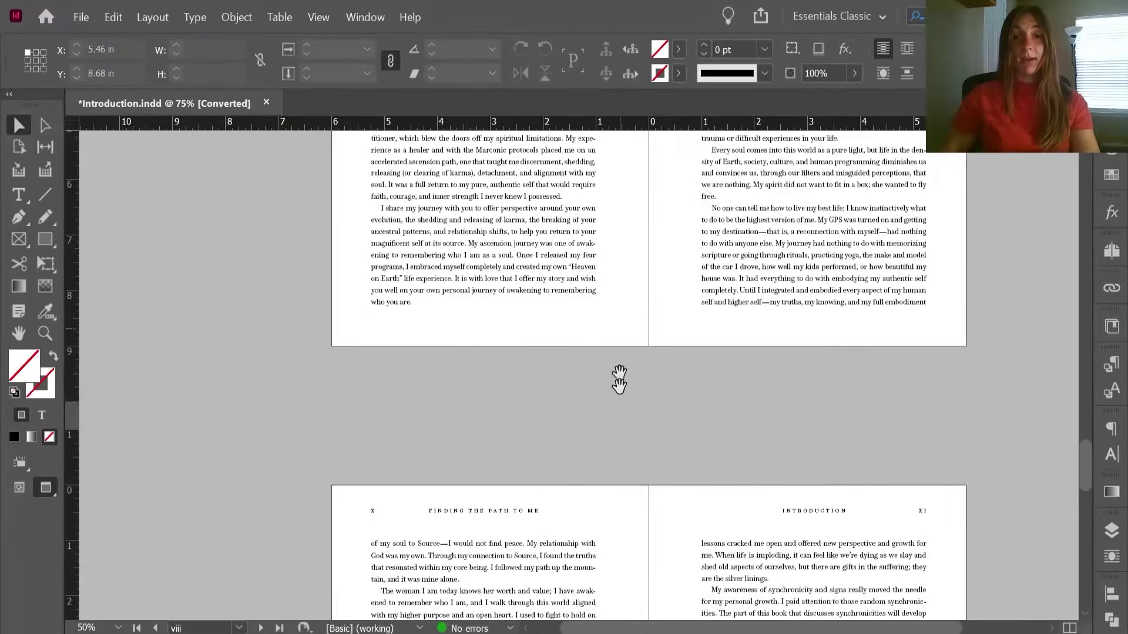
{"action": "left_click_drag", "start_coordinate": [619, 396], "coordinate": [615, 169]}
{"action": "left_click_drag", "start_coordinate": [626, 348], "coordinate": [606, 199]}
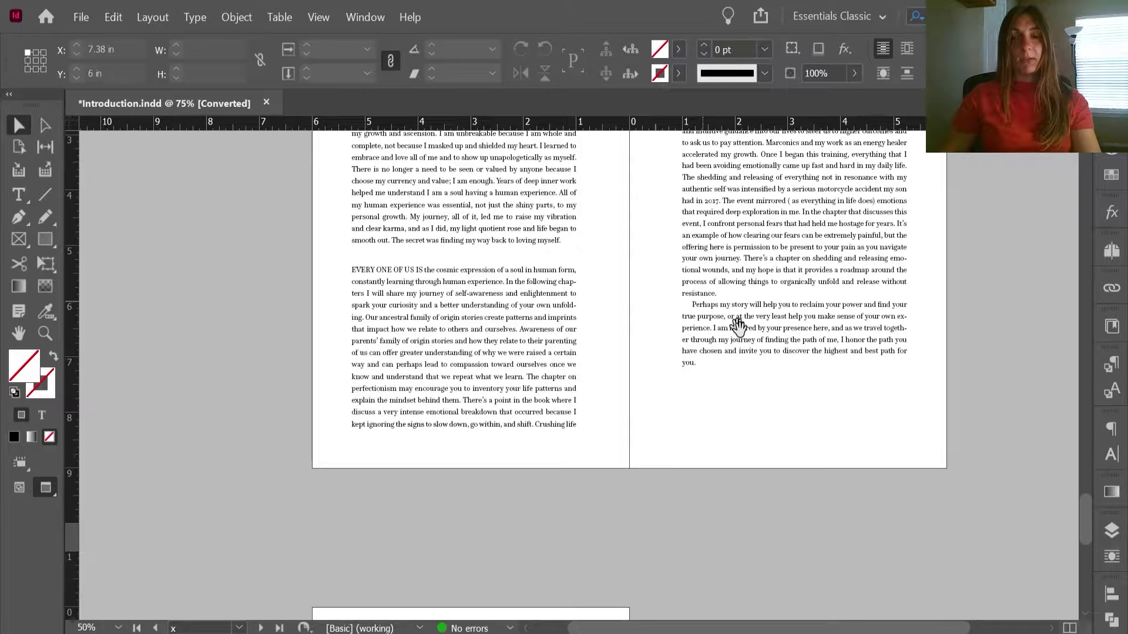
{"action": "scroll", "coordinate": [716, 371], "scroll_direction": "up", "scroll_amount": 2}
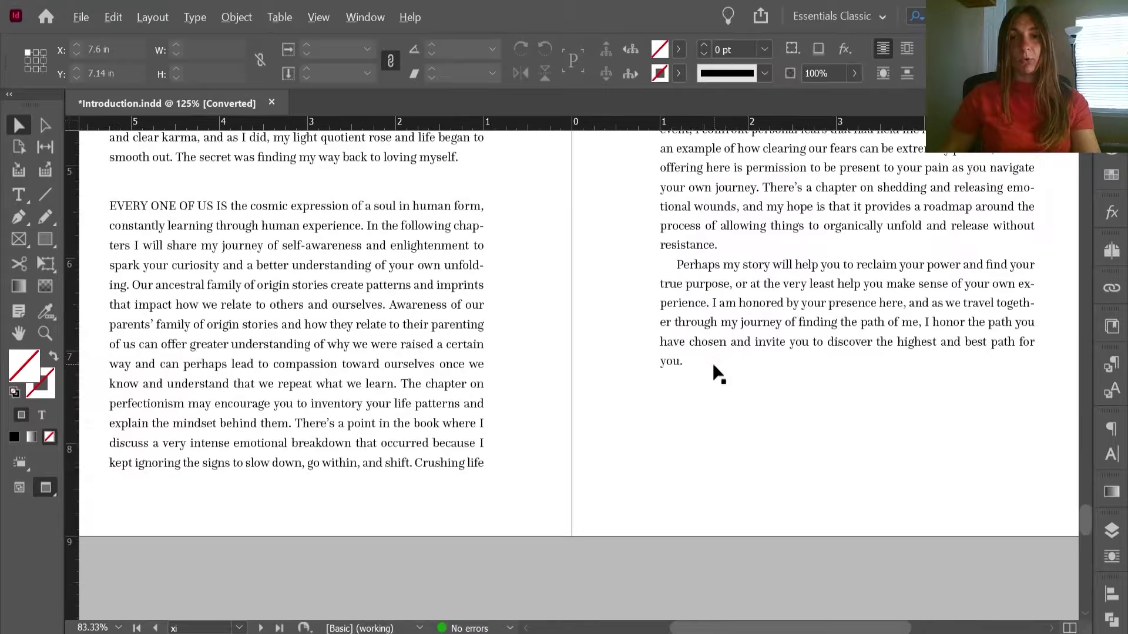
{"action": "scroll", "coordinate": [716, 372], "scroll_direction": "up", "scroll_amount": 3}
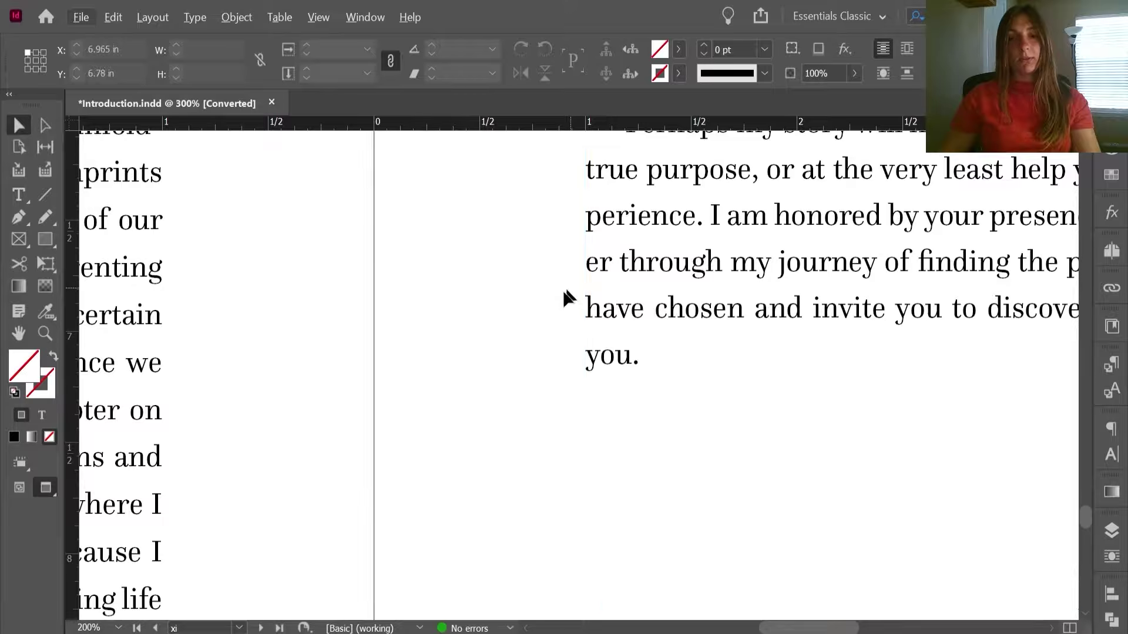
{"action": "scroll", "coordinate": [522, 364], "scroll_direction": "down", "scroll_amount": 2}
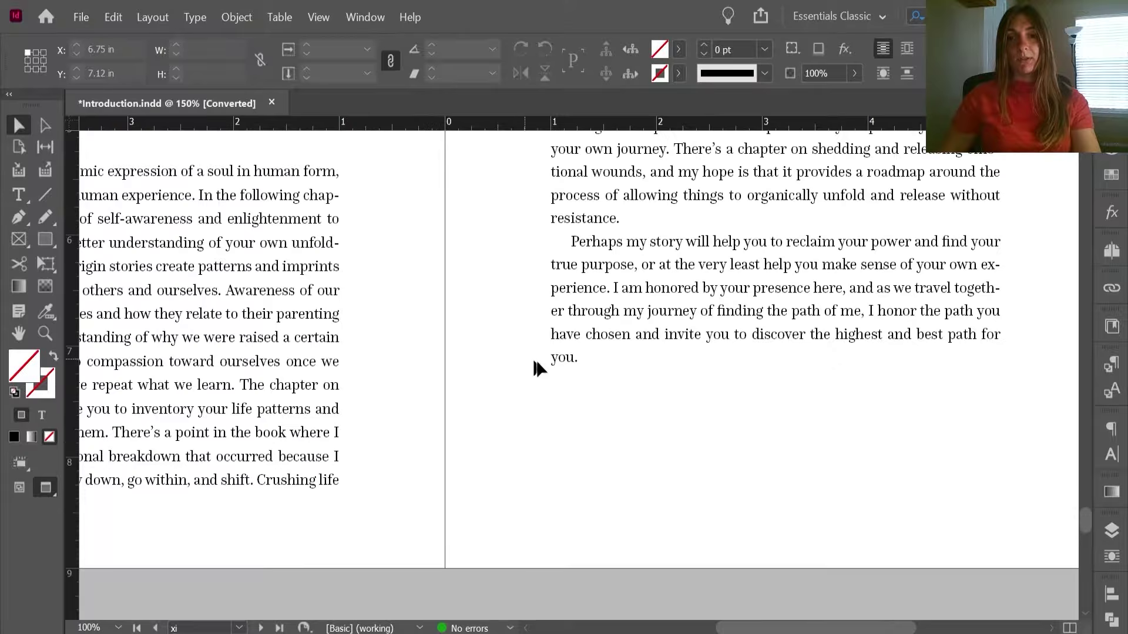
{"action": "left_click_drag", "start_coordinate": [652, 367], "coordinate": [549, 399]}
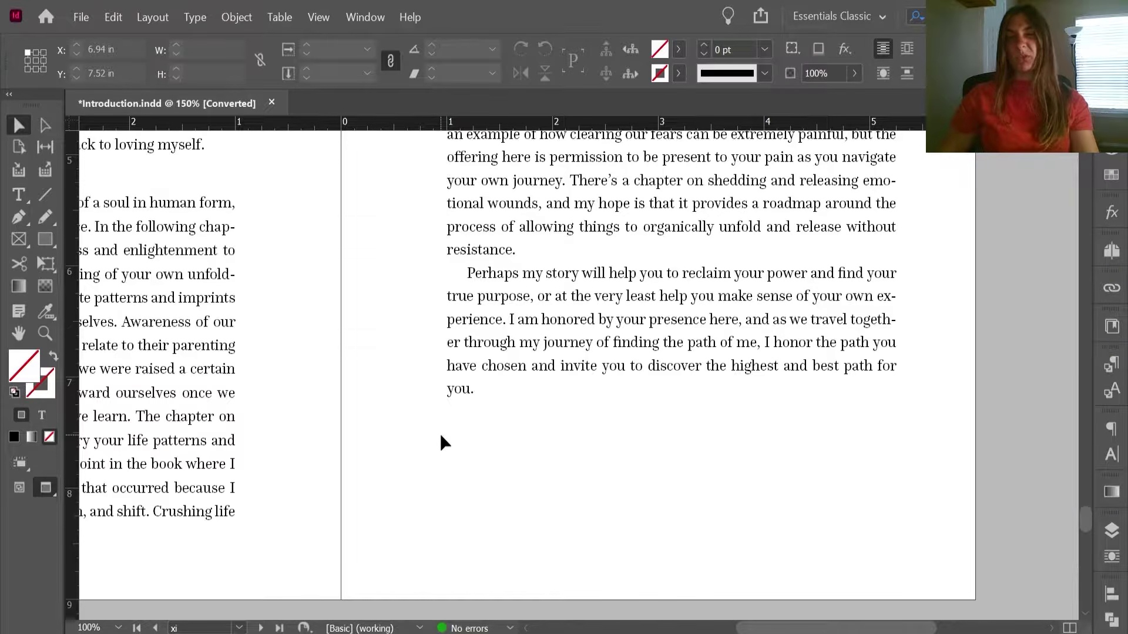
- Try a forced line break before "path" in the closing paragraph on page xi, undo it and leave text editing
{"action": "left_click", "coordinate": [851, 376]}
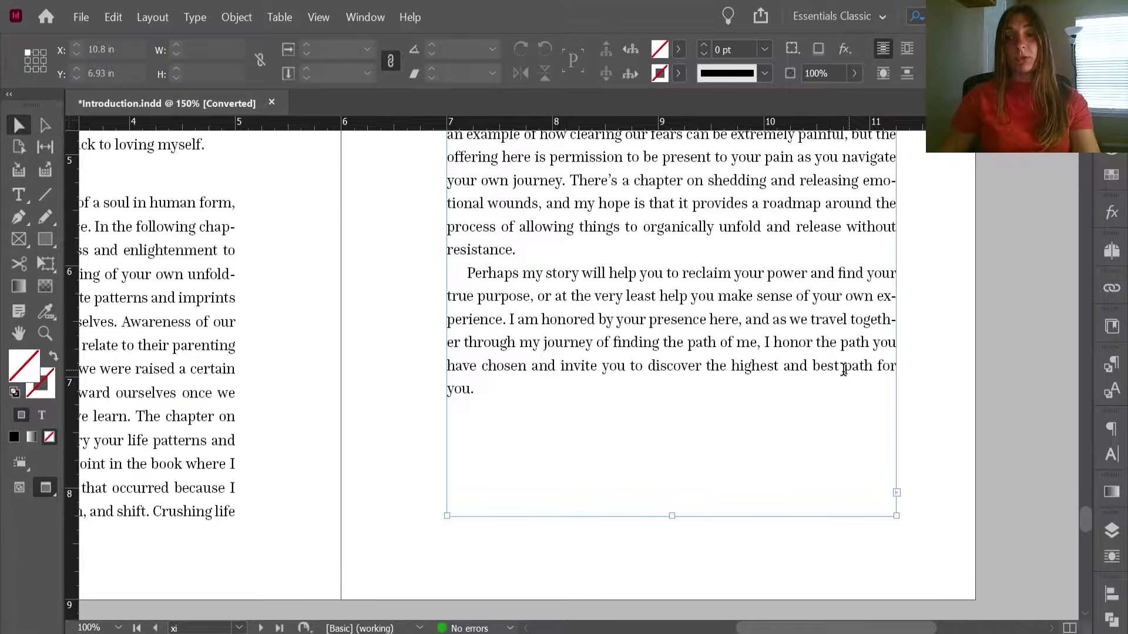
{"action": "double_click", "coordinate": [844, 370]}
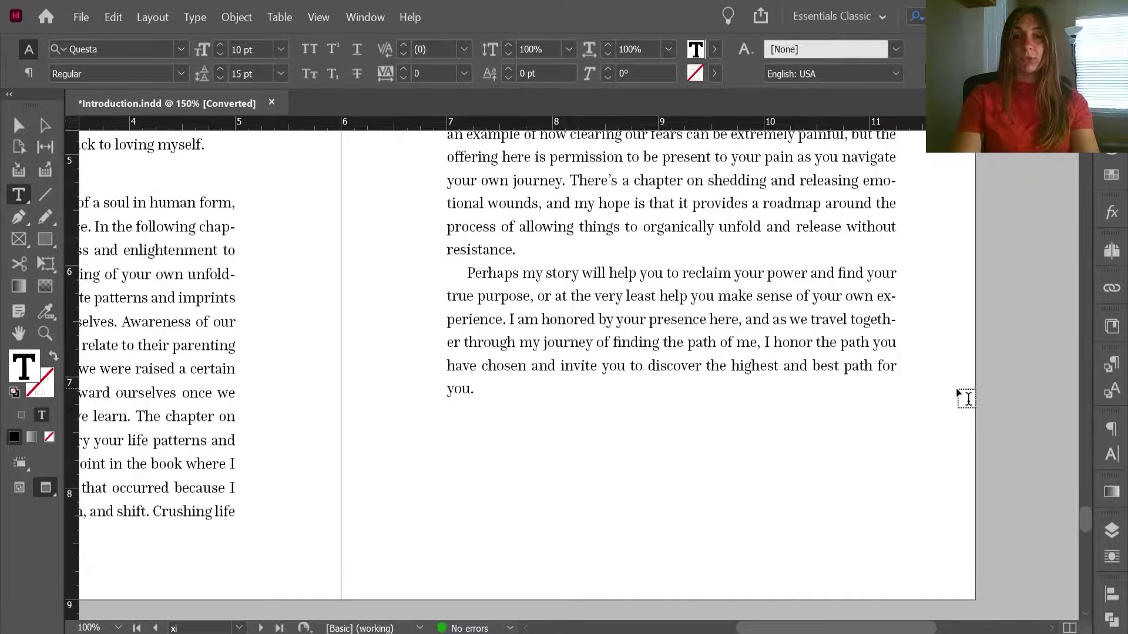
{"action": "key", "text": "shift+Return"}
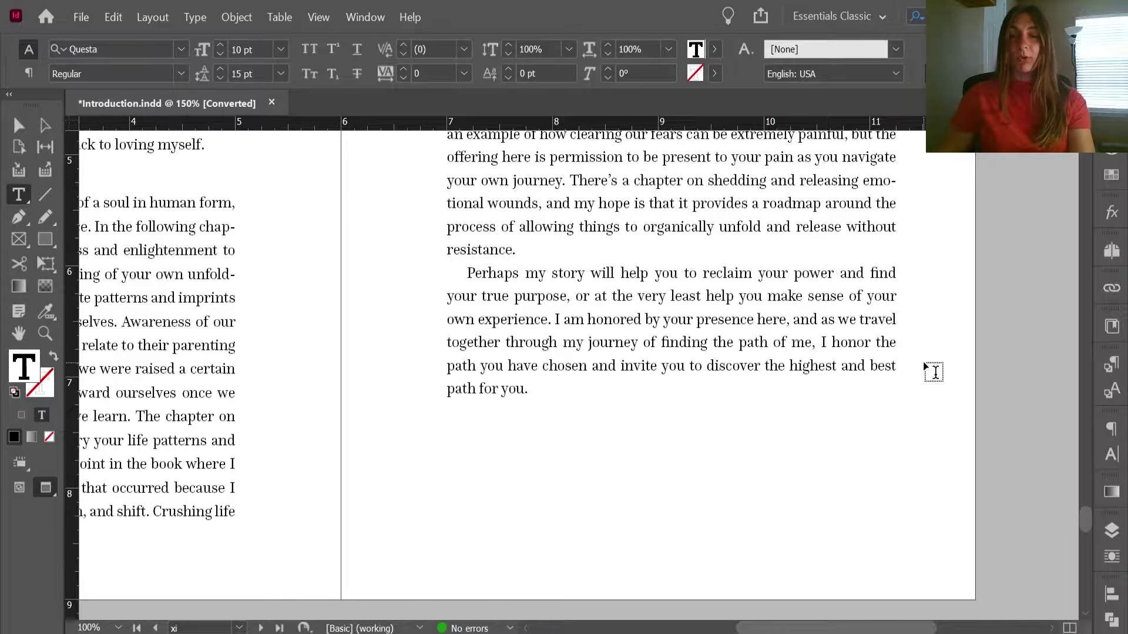
{"action": "key", "text": "ctrl+z"}
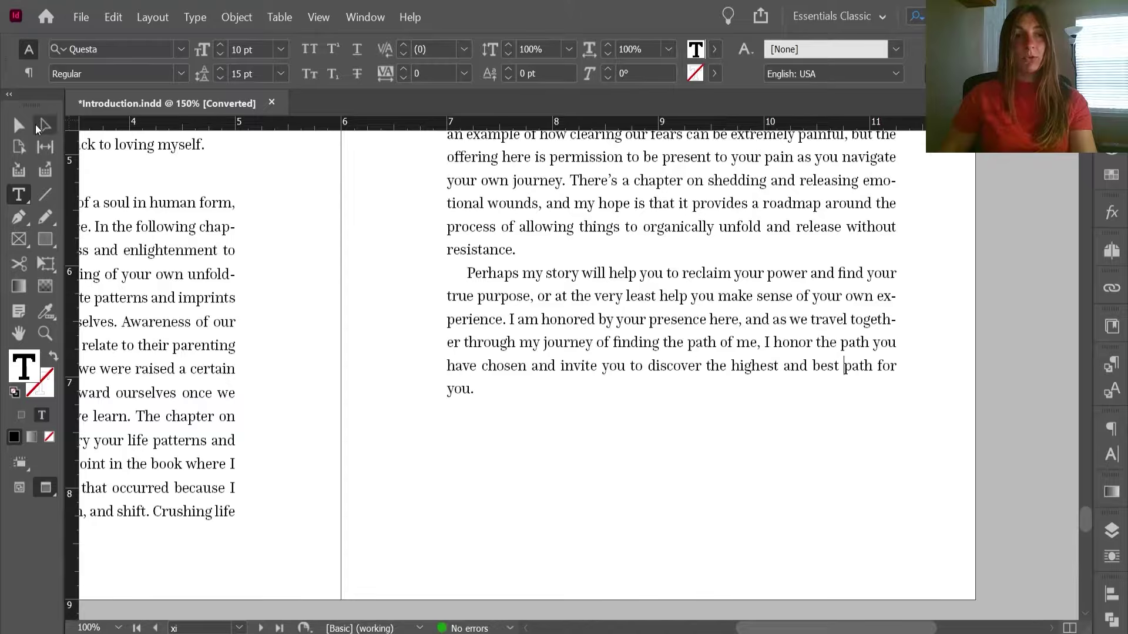
{"action": "left_click", "coordinate": [38, 127]}
{"action": "scroll", "coordinate": [927, 450], "scroll_direction": "down", "scroll_amount": 1}
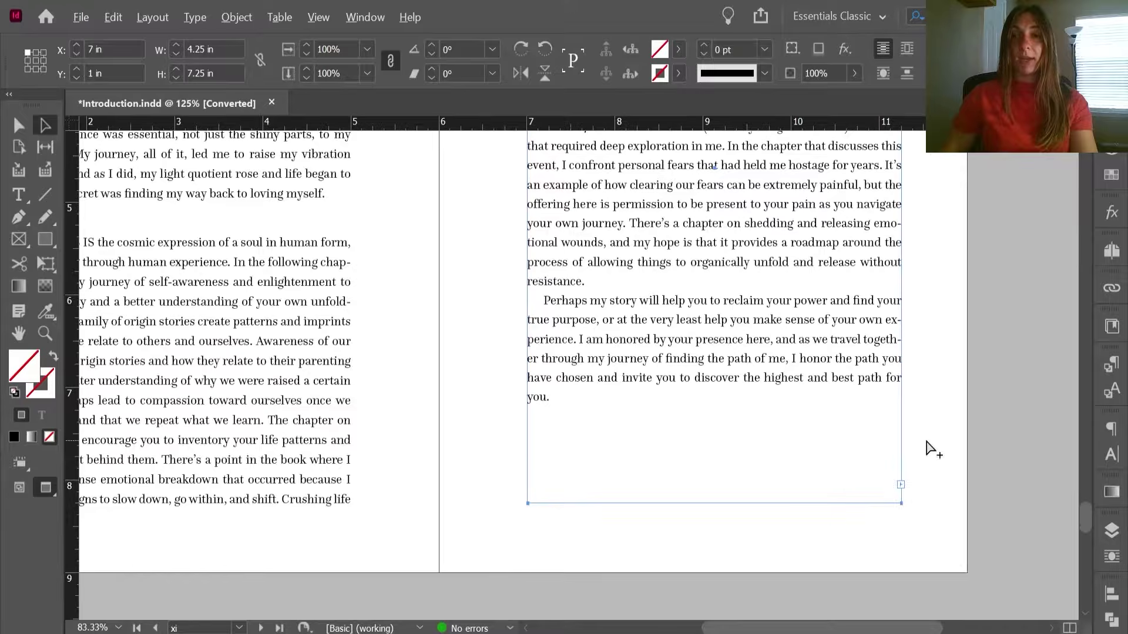
{"action": "scroll", "coordinate": [920, 434], "scroll_direction": "up", "scroll_amount": 3}
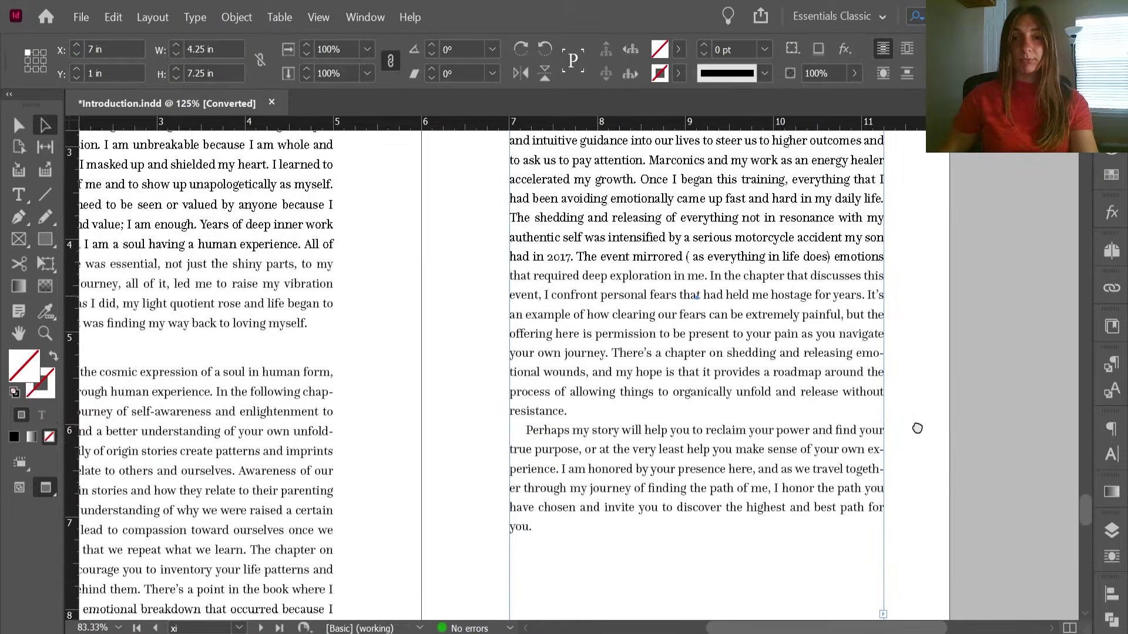
- With nothing selected, open the Body paragraph style's options and add a new GREP style to it
{"action": "left_click", "coordinate": [1054, 415]}
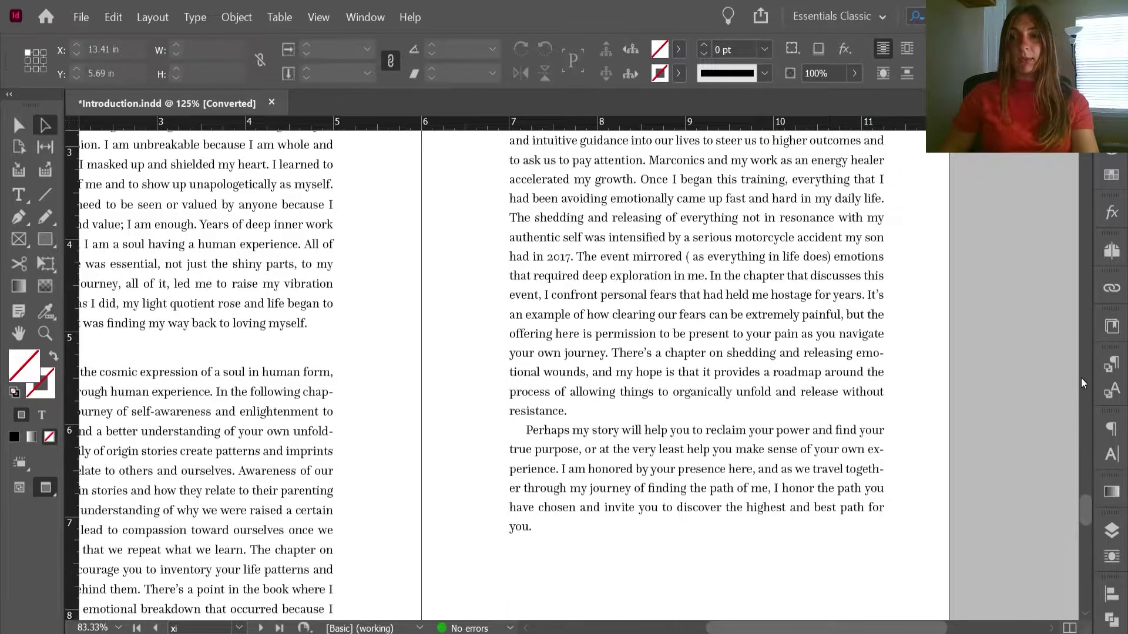
{"action": "left_click", "coordinate": [1113, 366]}
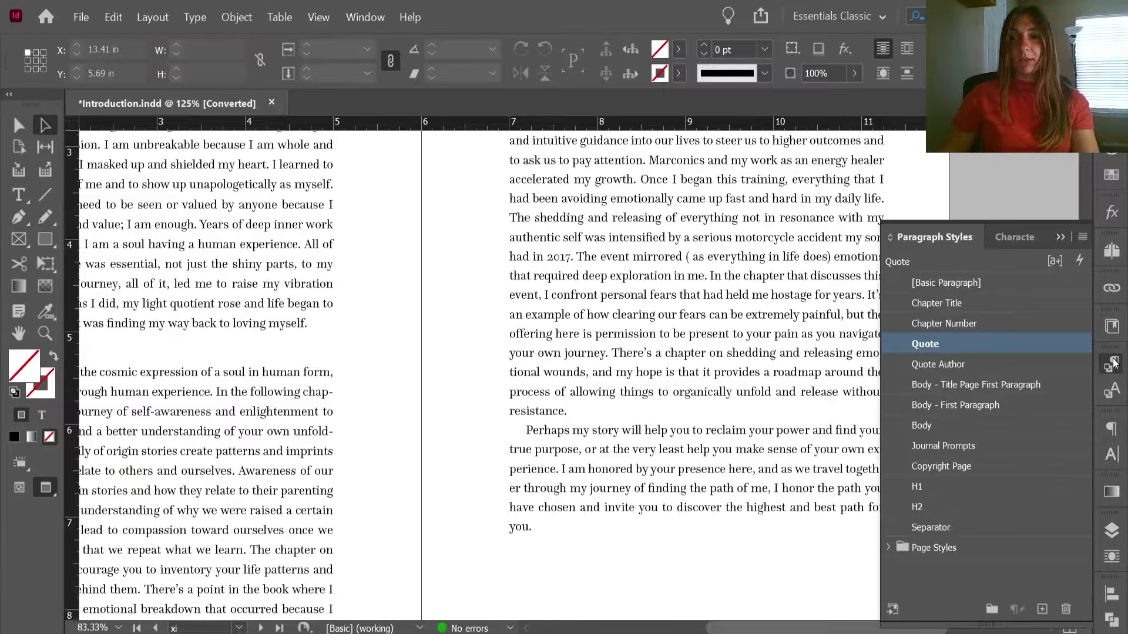
{"action": "left_click", "coordinate": [1002, 425]}
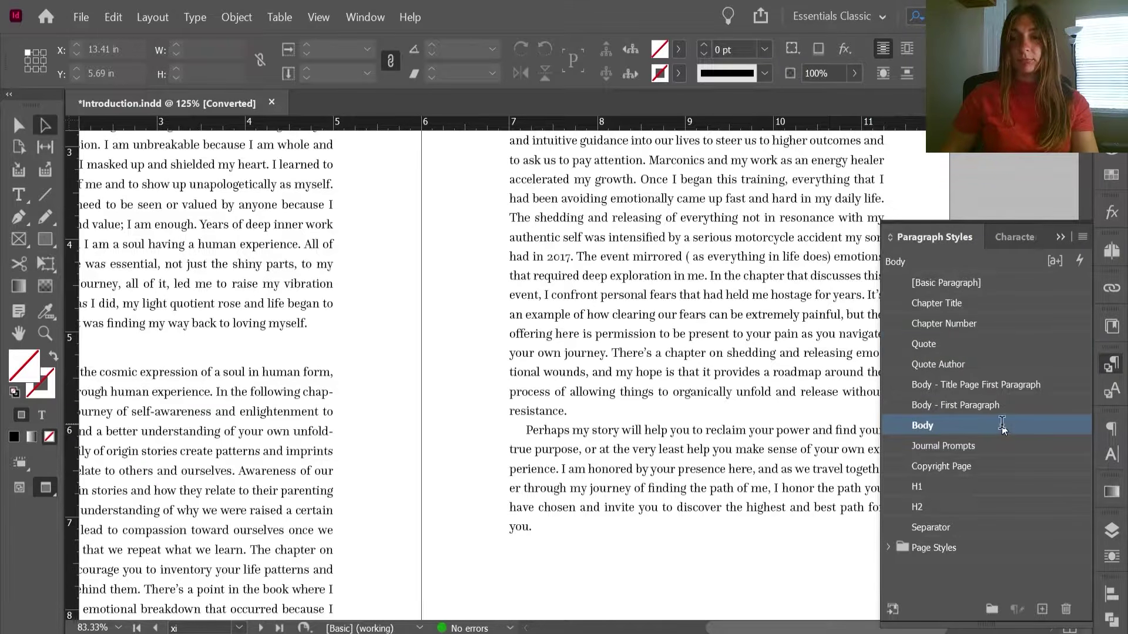
{"action": "left_click", "coordinate": [1002, 424]}
{"action": "left_click", "coordinate": [1042, 424]}
{"action": "double_click", "coordinate": [1042, 425]}
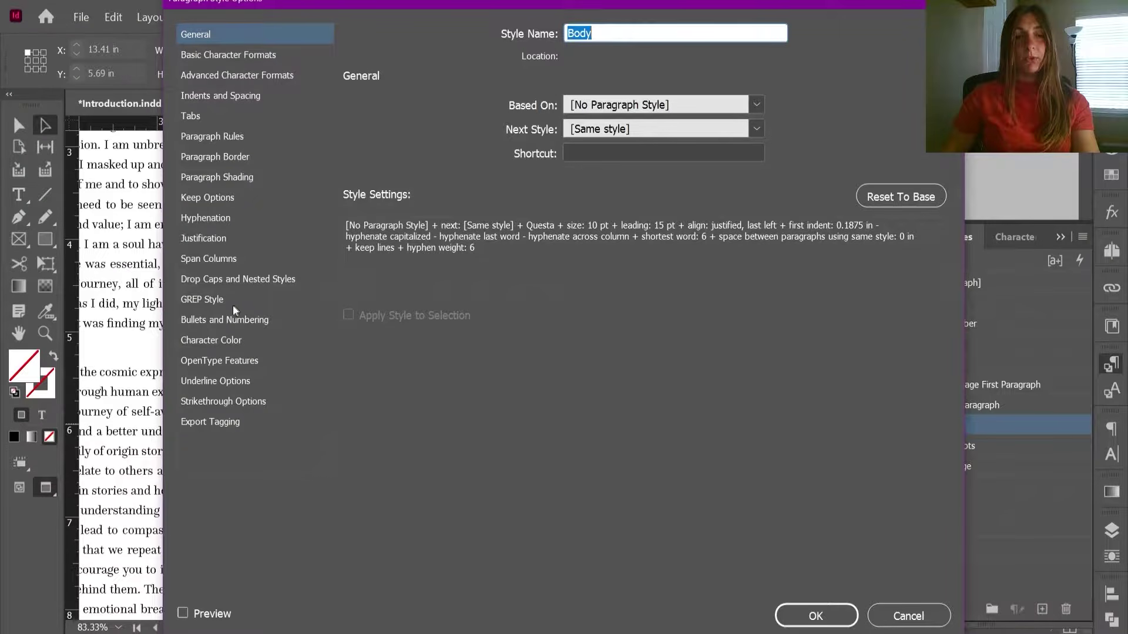
{"action": "left_click", "coordinate": [199, 301]}
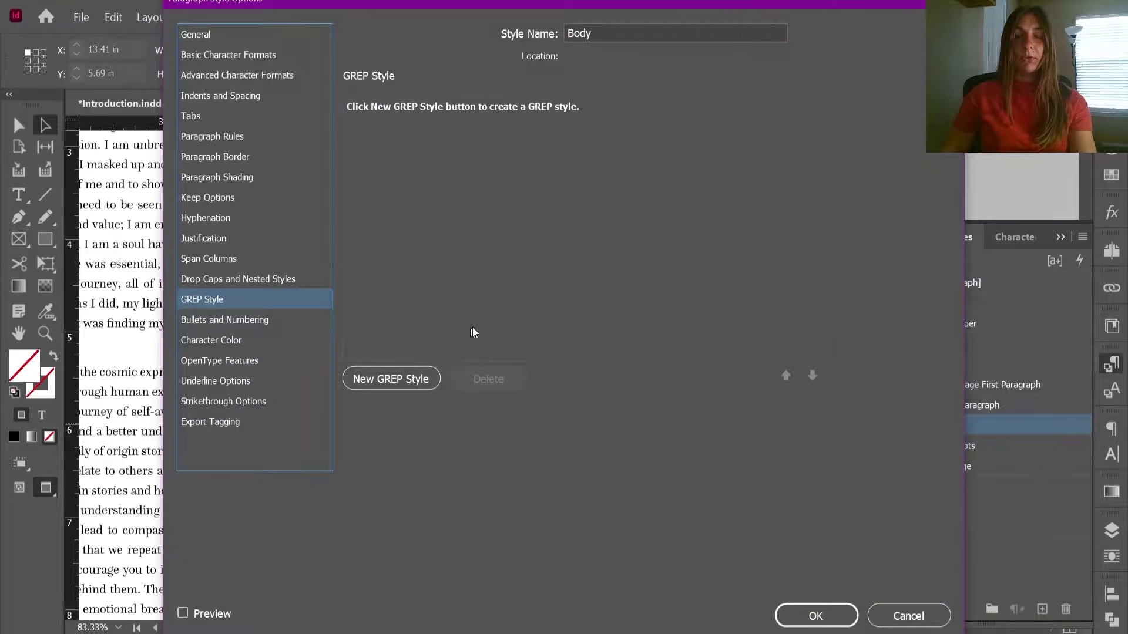
{"action": "left_click", "coordinate": [411, 377]}
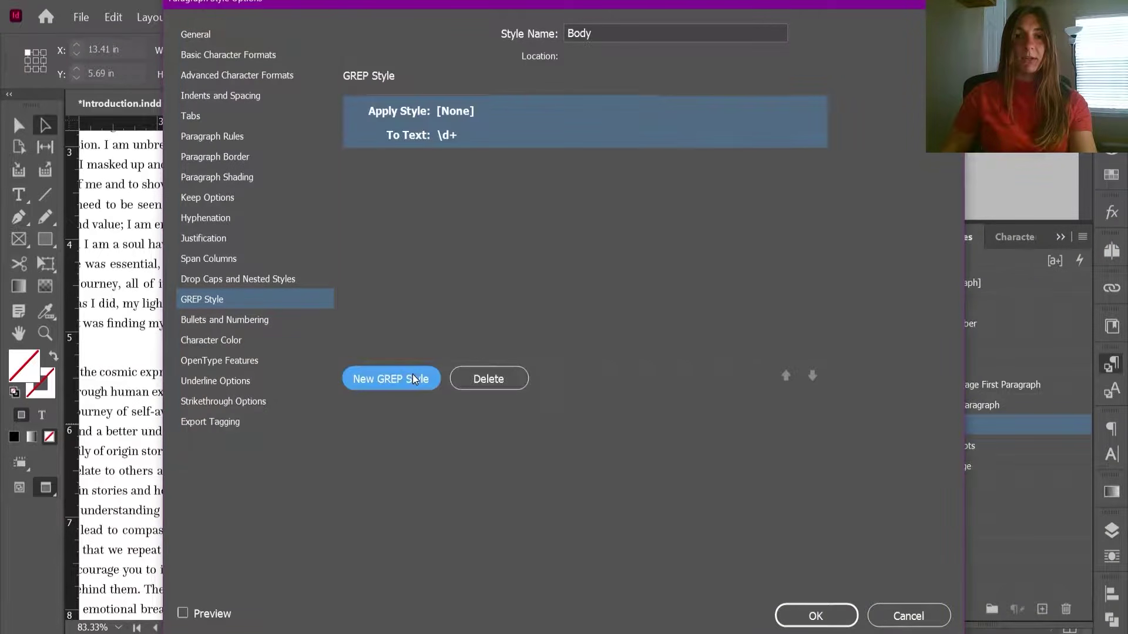
- Create a character style named "No Break" with the No Break option enabled, as the style the GREP rule applies
{"action": "left_click", "coordinate": [449, 109]}
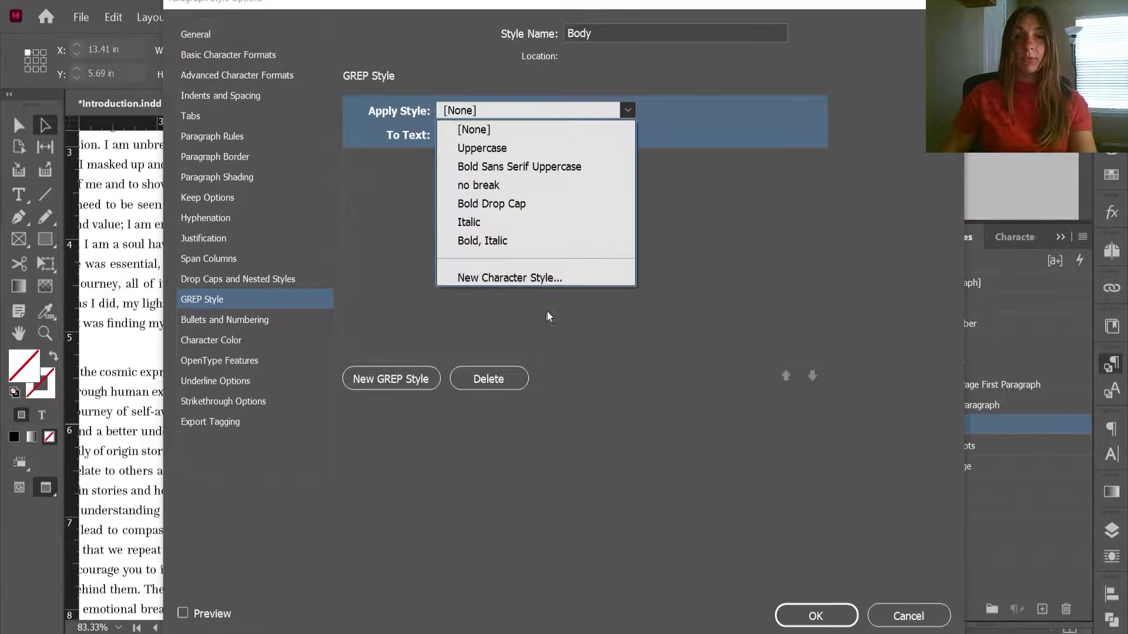
{"action": "left_click", "coordinate": [541, 278]}
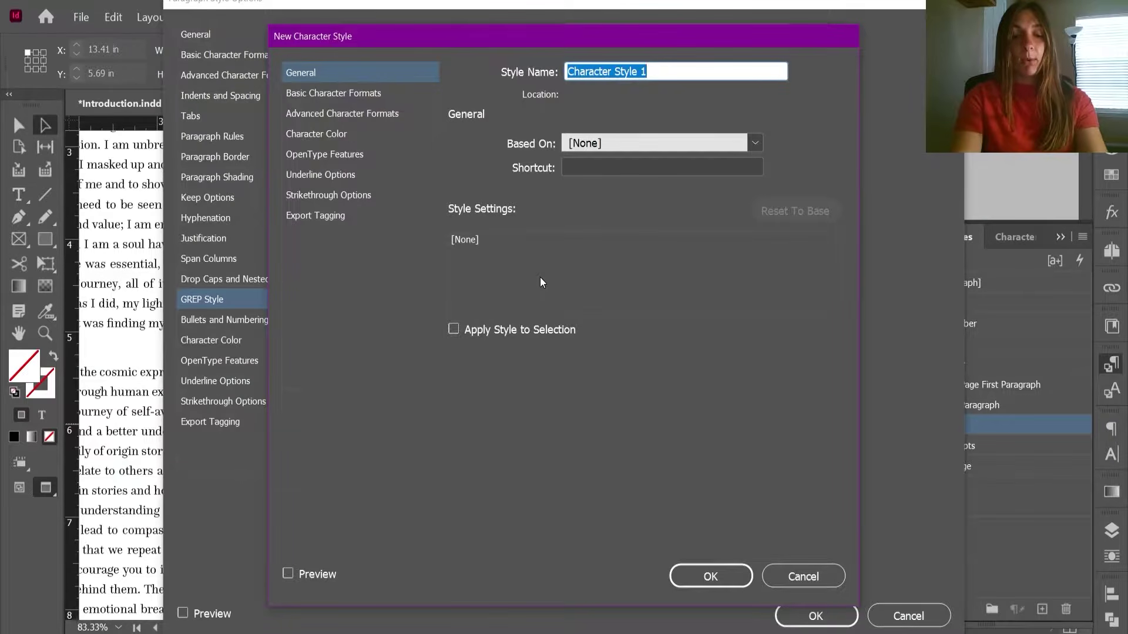
{"action": "type", "text": "No Break"}
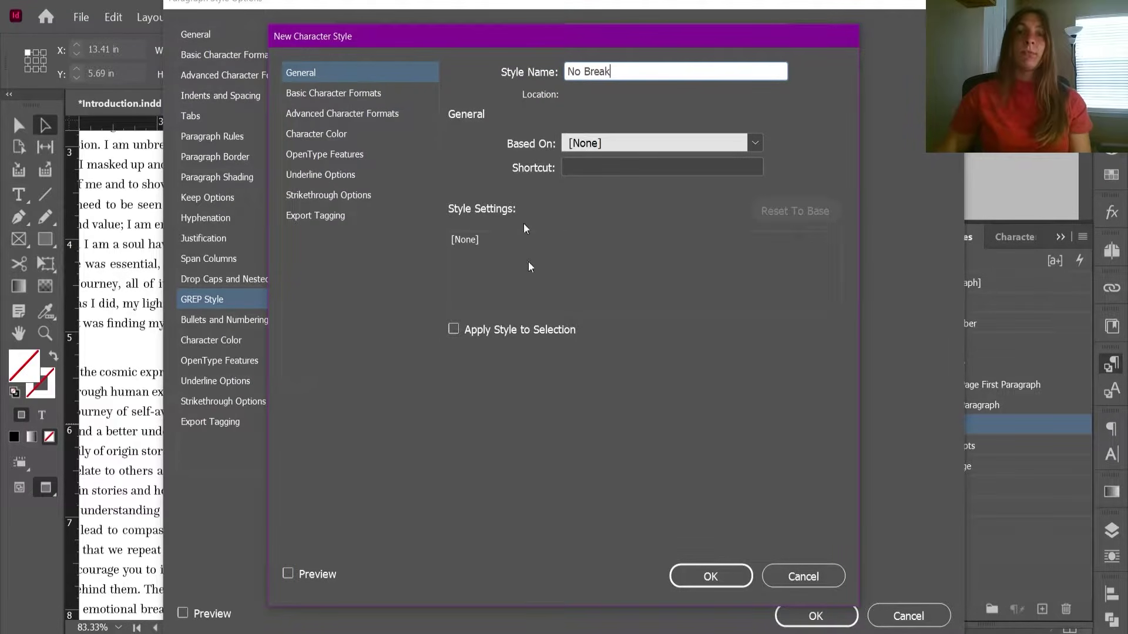
{"action": "left_click", "coordinate": [361, 93]}
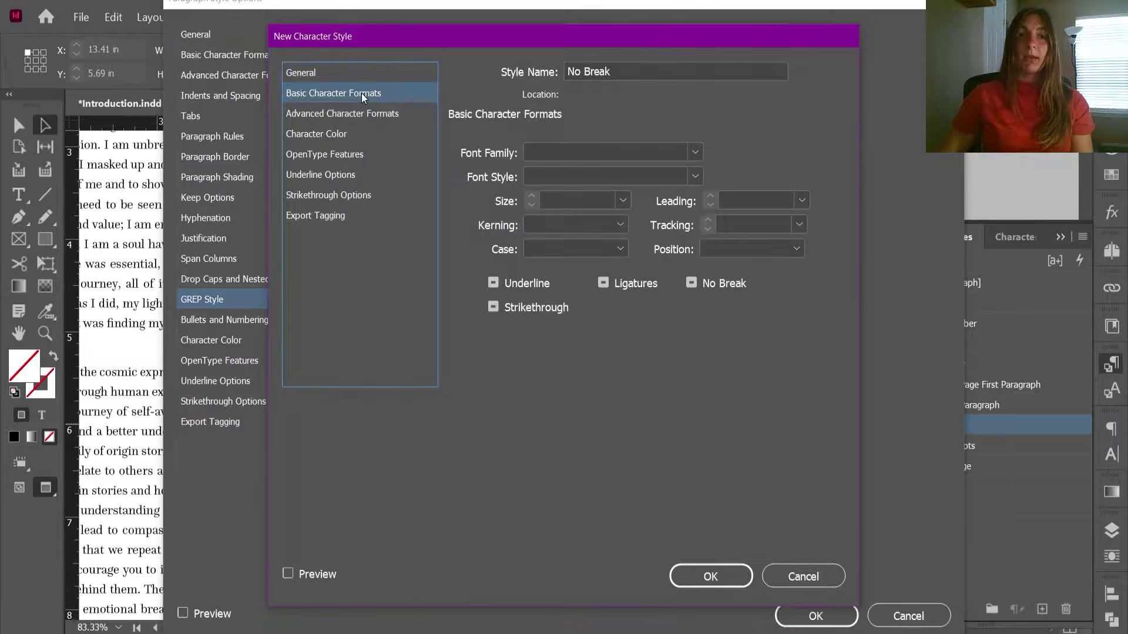
{"action": "left_click", "coordinate": [691, 284]}
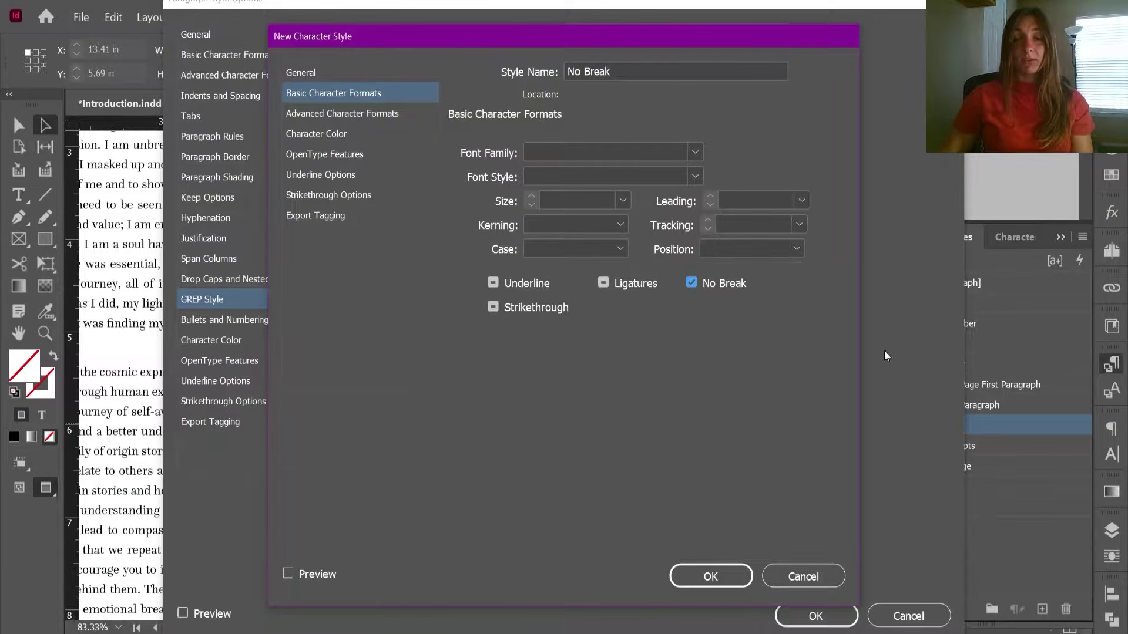
{"action": "left_click", "coordinate": [738, 582]}
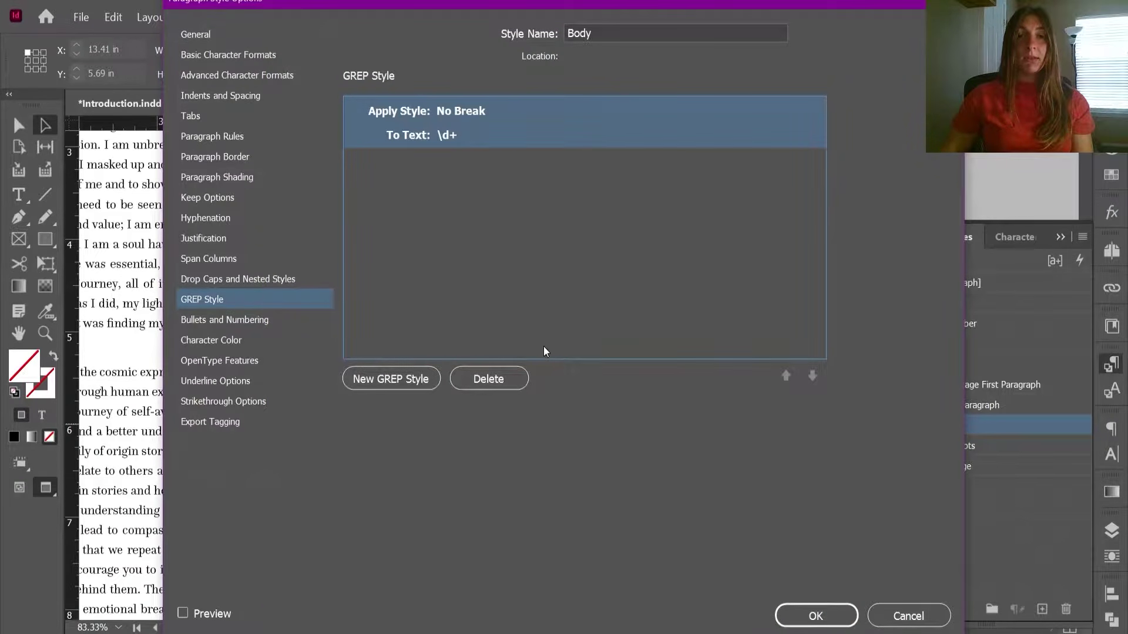
- Set the text pattern of the Body style's No Break GREP rule to .{10}$
{"action": "left_click", "coordinate": [446, 135]}
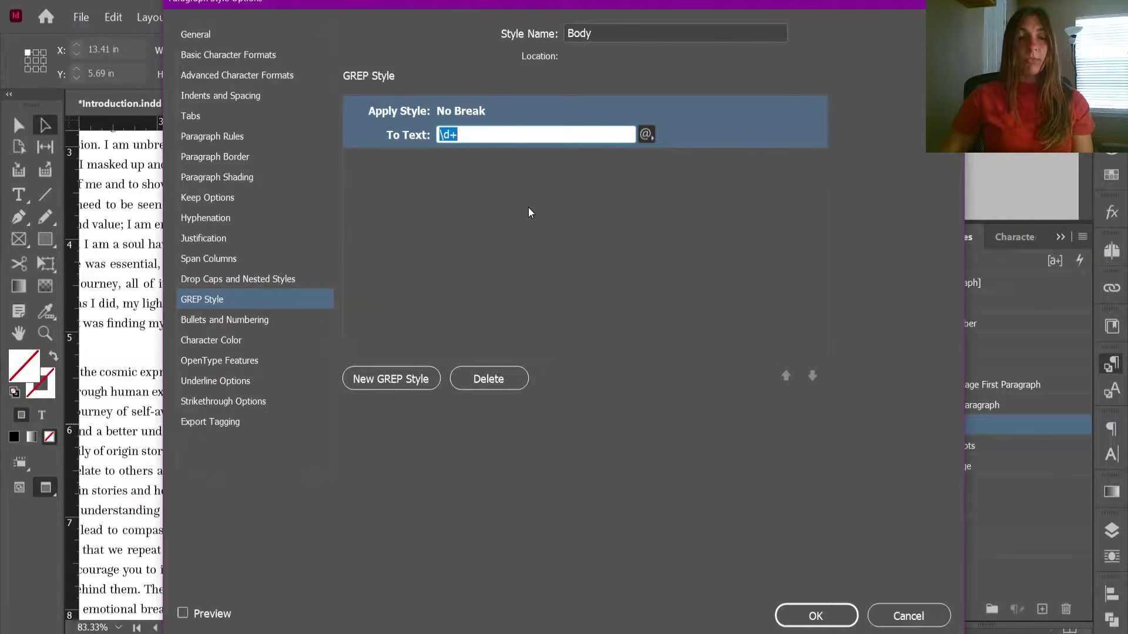
{"action": "type", "text": "."}
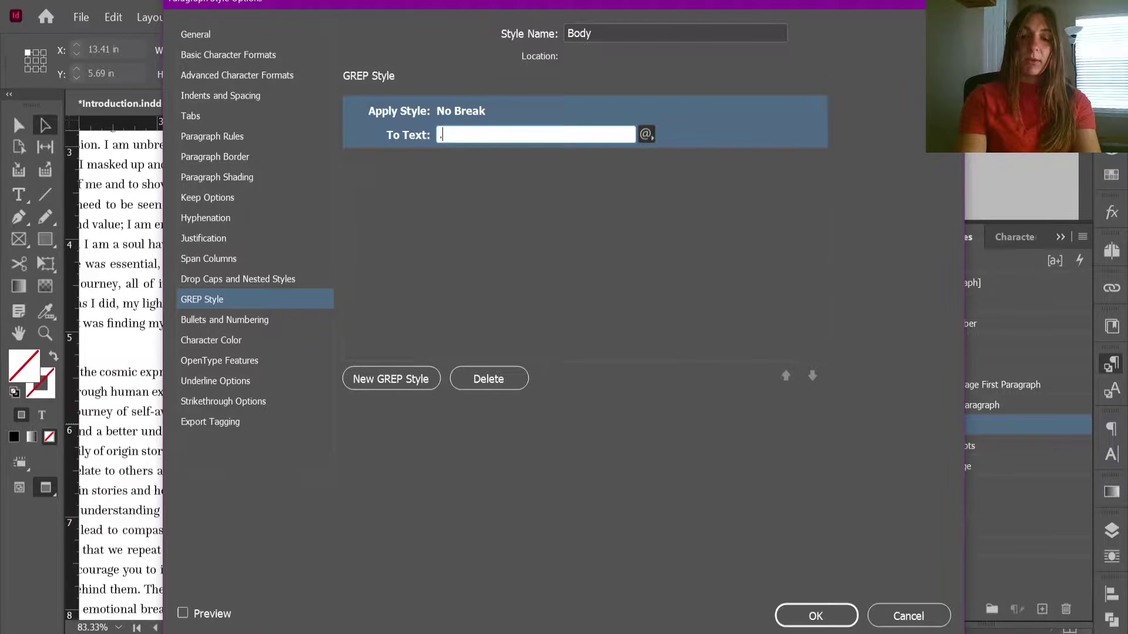
{"action": "type", "text": "{"}
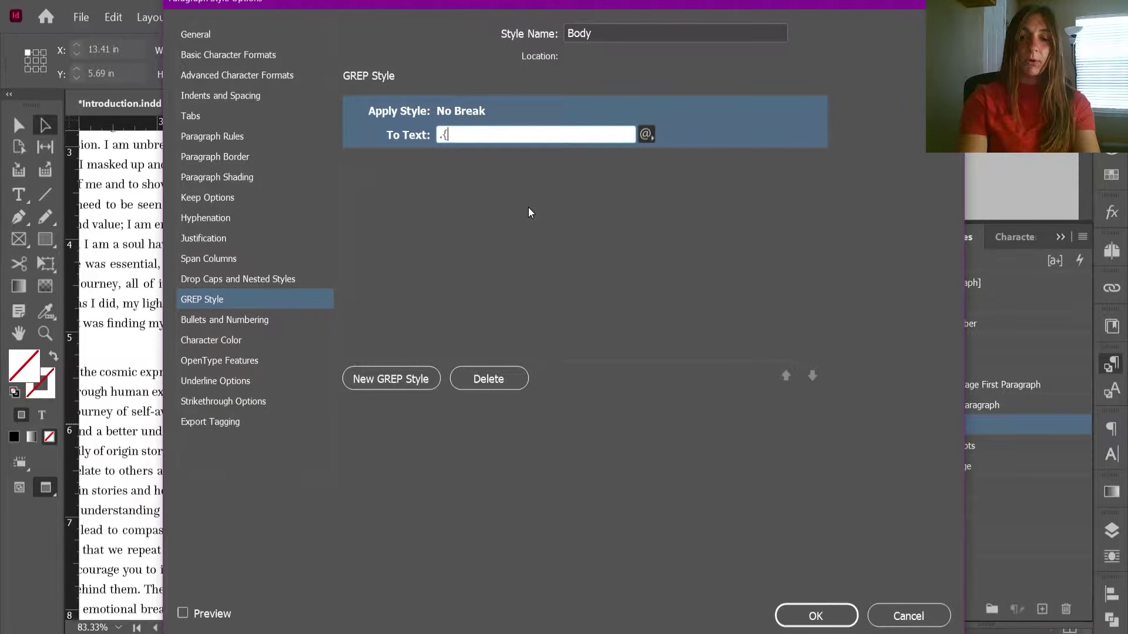
{"action": "type", "text": "10}"}
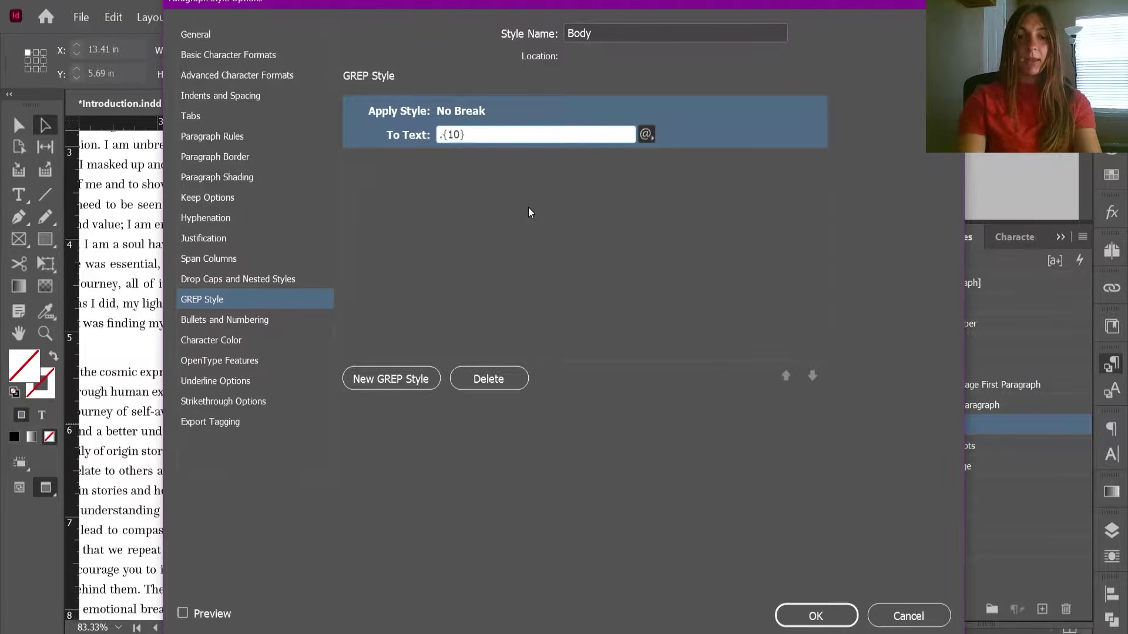
{"action": "type", "text": "$"}
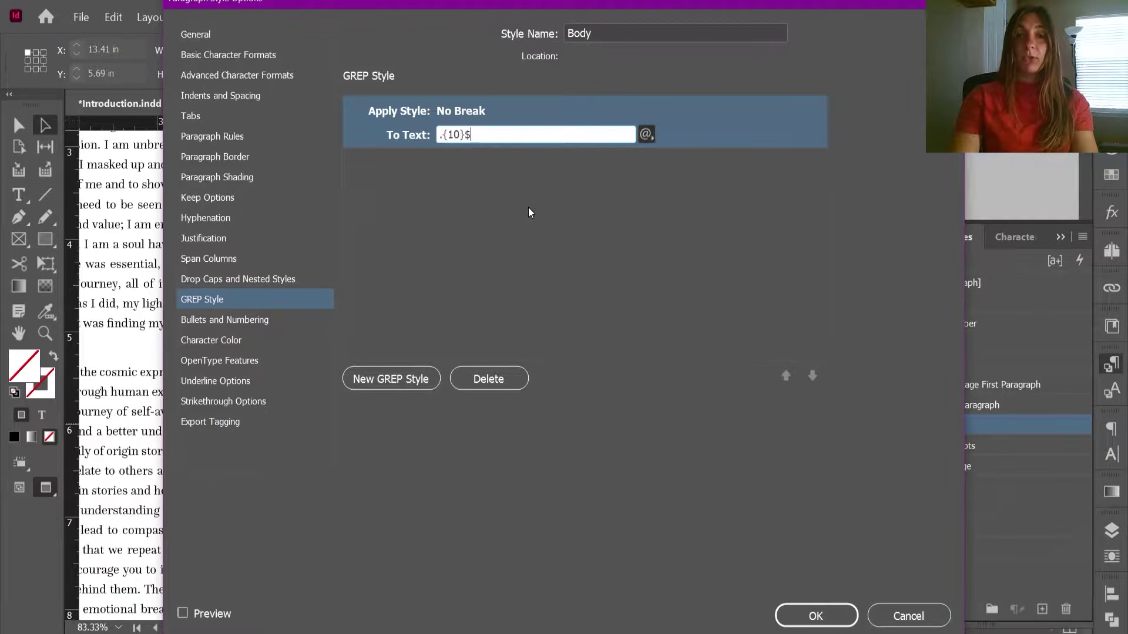
- Change the character count in the GREP pattern to 12, making it .{12}$, and apply the Body style's options
{"action": "key", "text": "Left"}
{"action": "key", "text": "Left"}
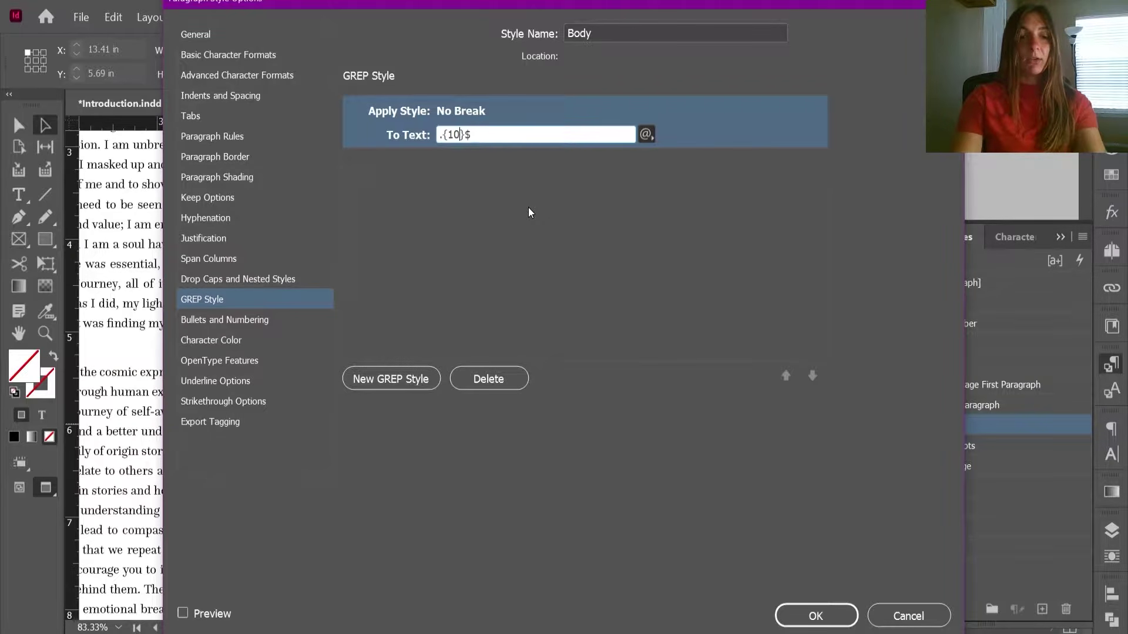
{"action": "key", "text": "BackSpace"}
{"action": "type", "text": "2"}
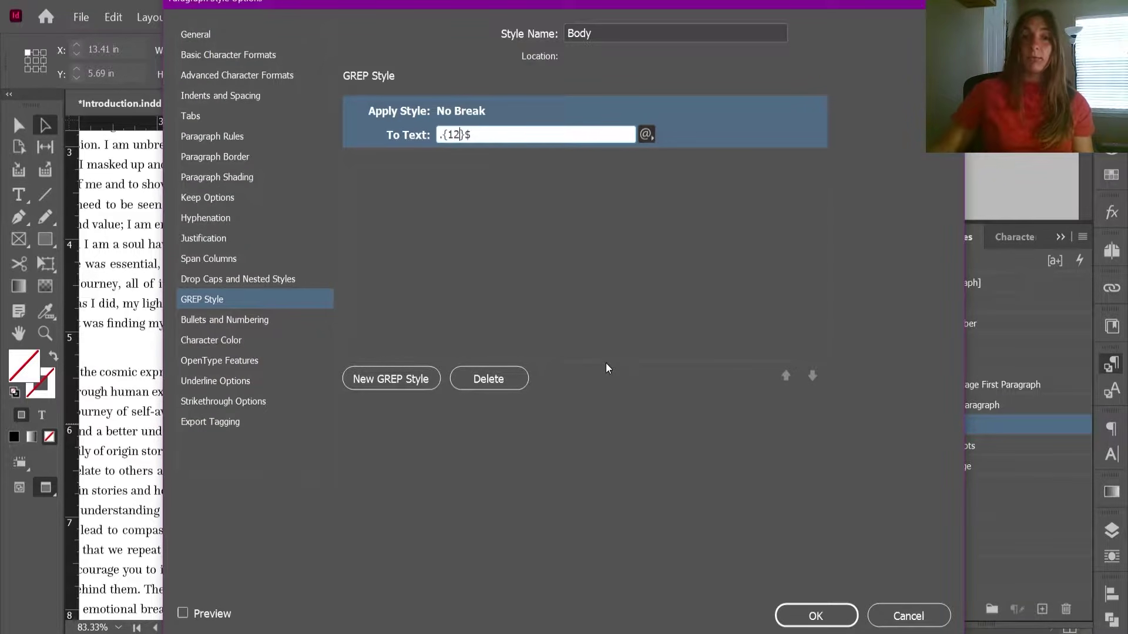
{"action": "left_click", "coordinate": [814, 614]}
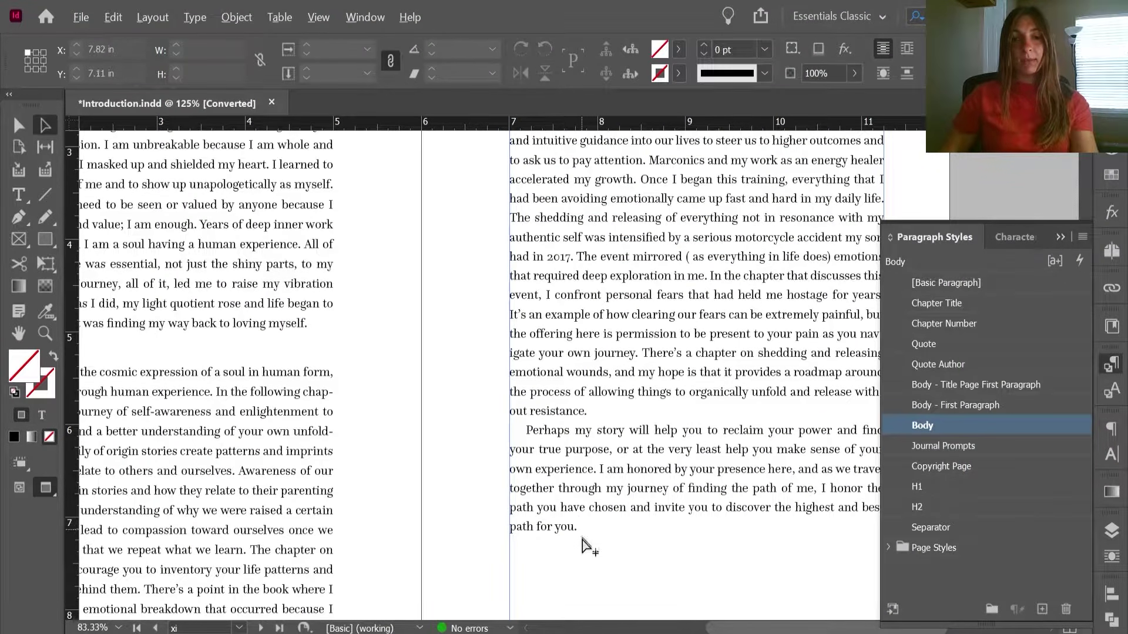
- Examine the closing paragraph on page xi and look back through the spreads to page i, checking the last lines of paragraphs
{"action": "scroll", "coordinate": [582, 546], "scroll_direction": "up", "scroll_amount": 3}
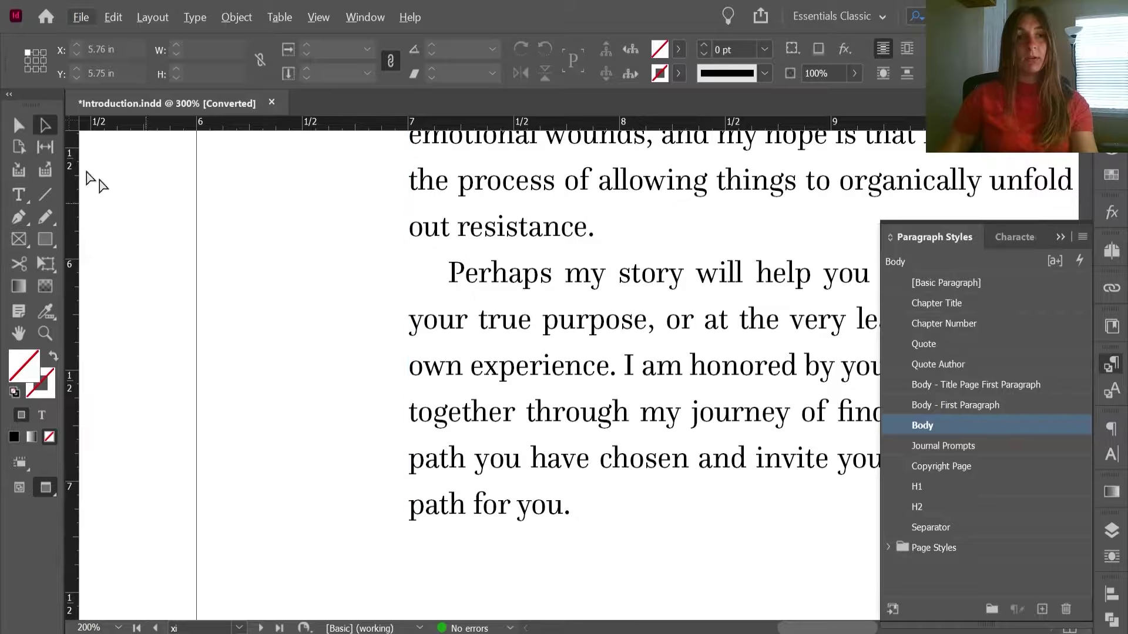
{"action": "scroll", "coordinate": [449, 371], "scroll_direction": "down", "scroll_amount": 3}
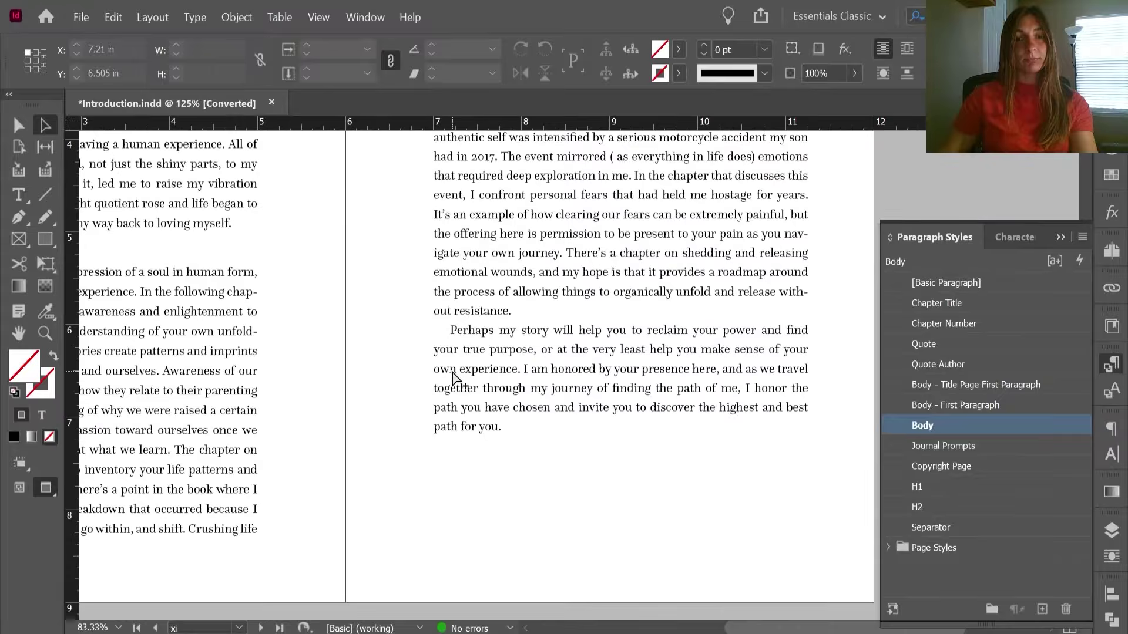
{"action": "scroll", "coordinate": [717, 428], "scroll_direction": "down", "scroll_amount": 2}
{"action": "scroll", "coordinate": [717, 428], "scroll_direction": "down", "scroll_amount": 1}
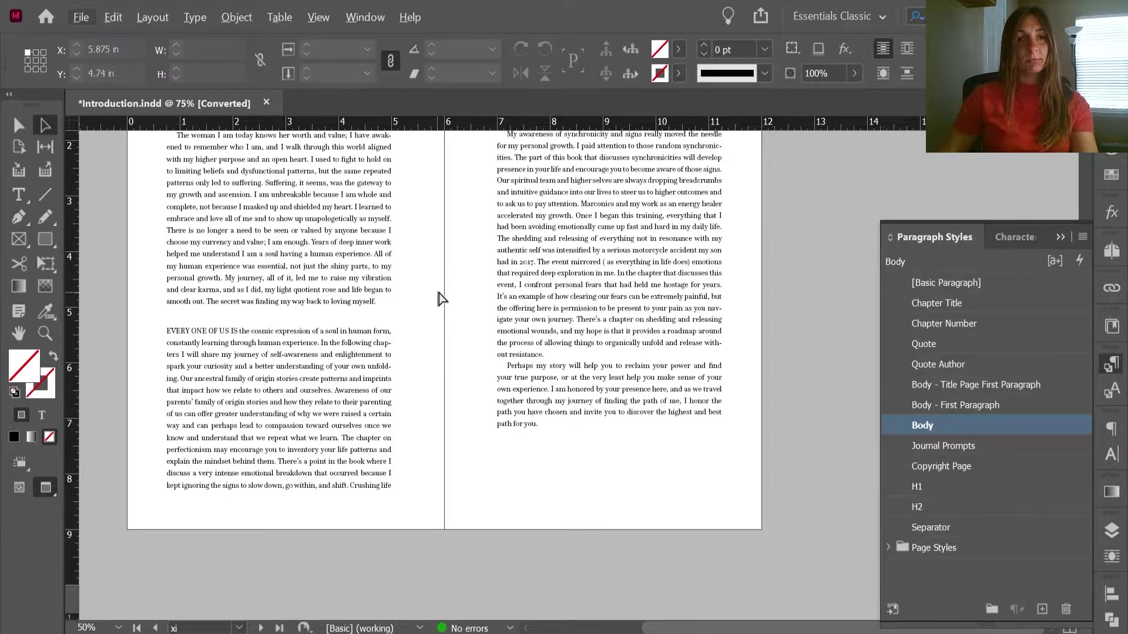
{"action": "left_click", "coordinate": [310, 245]}
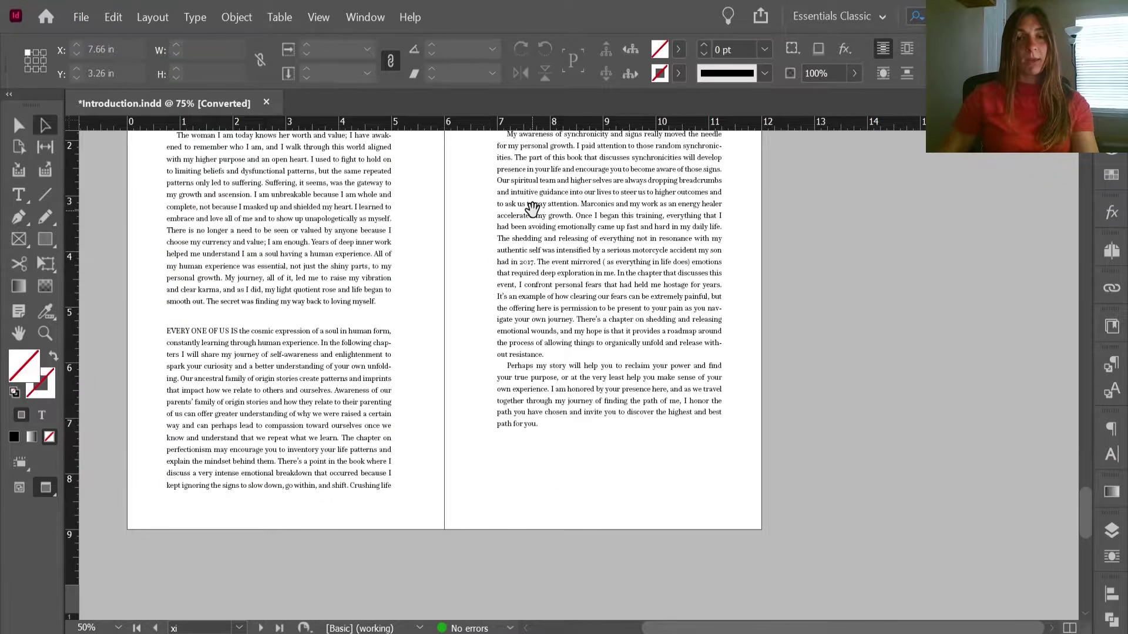
{"action": "left_click_drag", "start_coordinate": [515, 206], "coordinate": [631, 494]}
{"action": "left_click_drag", "start_coordinate": [664, 270], "coordinate": [683, 535]}
{"action": "left_click_drag", "start_coordinate": [647, 296], "coordinate": [623, 464]}
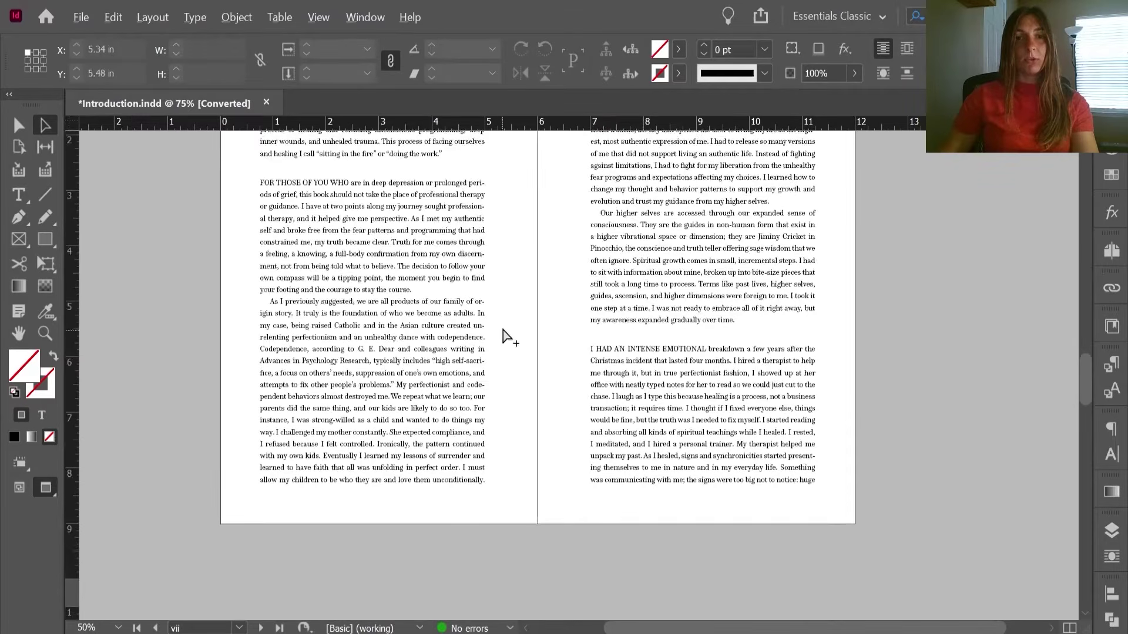
{"action": "scroll", "coordinate": [508, 335], "scroll_direction": "up", "scroll_amount": 1}
{"action": "left_click_drag", "start_coordinate": [558, 277], "coordinate": [558, 528]}
{"action": "left_click_drag", "start_coordinate": [578, 330], "coordinate": [586, 541]}
{"action": "left_click_drag", "start_coordinate": [594, 289], "coordinate": [614, 558]}
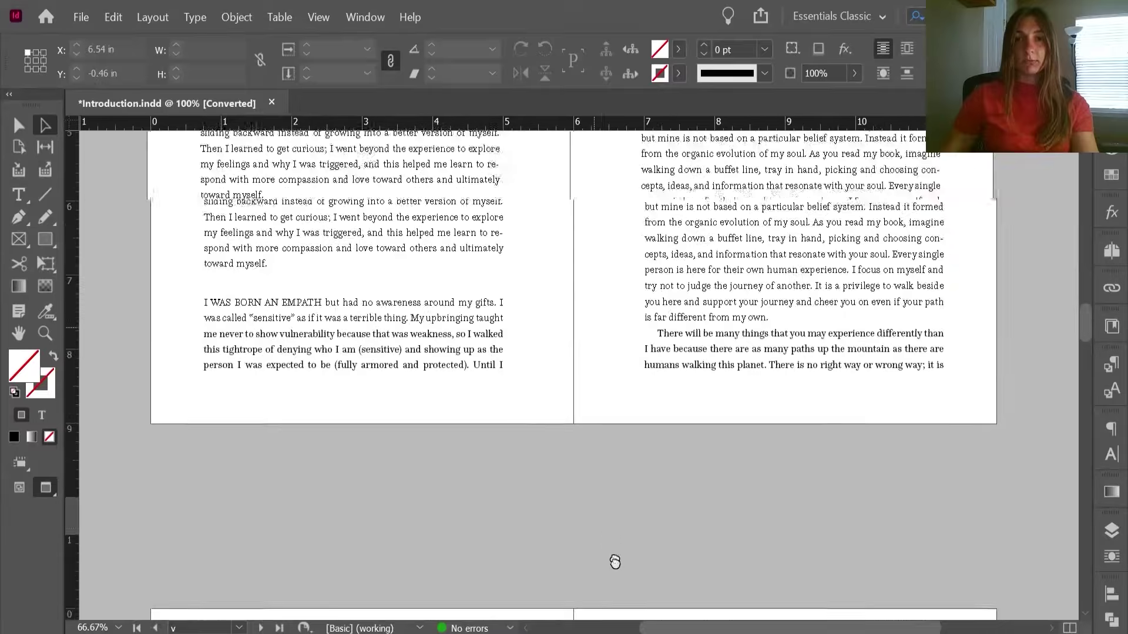
{"action": "left_click_drag", "start_coordinate": [621, 446], "coordinate": [635, 564]}
{"action": "left_click_drag", "start_coordinate": [630, 253], "coordinate": [640, 558]}
{"action": "left_click_drag", "start_coordinate": [636, 380], "coordinate": [638, 561]}
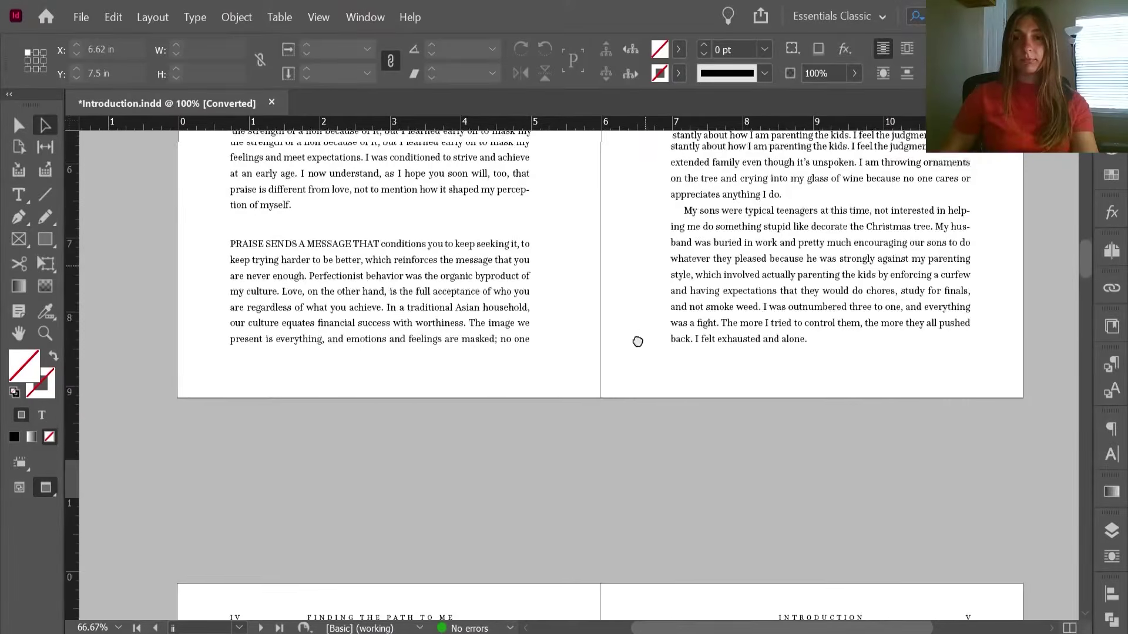
{"action": "left_click_drag", "start_coordinate": [637, 340], "coordinate": [642, 470]}
{"action": "left_click_drag", "start_coordinate": [622, 232], "coordinate": [620, 508]}
{"action": "left_click_drag", "start_coordinate": [605, 127], "coordinate": [574, 493]}
{"action": "left_click", "coordinate": [767, 479]}
{"action": "left_click_drag", "start_coordinate": [767, 473], "coordinate": [565, 178]}
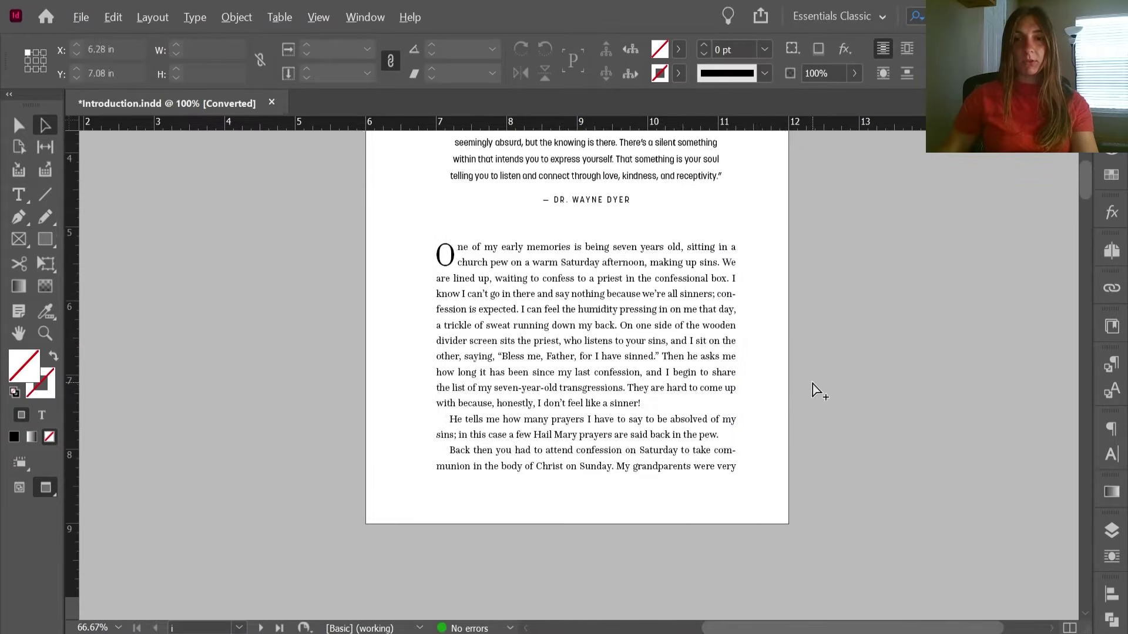
- Look through pages i to v again and examine how the Body and section-opening paragraphs end
{"action": "key", "text": "ctrl+minus"}
{"action": "left_click_drag", "start_coordinate": [607, 474], "coordinate": [629, 294]}
{"action": "left_click_drag", "start_coordinate": [511, 502], "coordinate": [624, 315]}
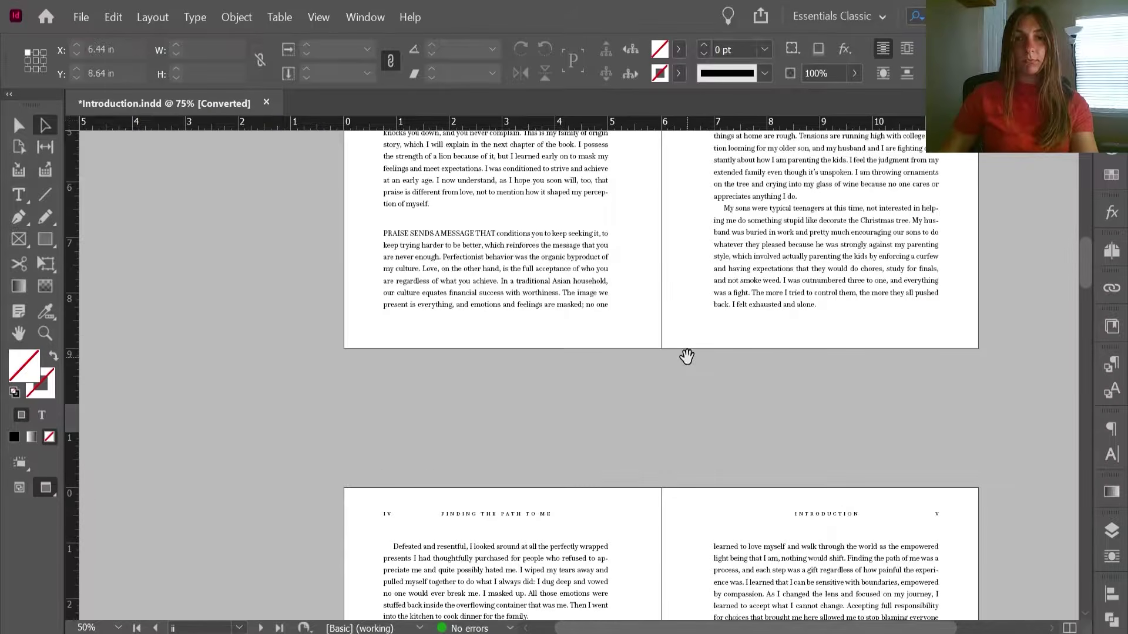
{"action": "left_click_drag", "start_coordinate": [685, 352], "coordinate": [617, 282]}
{"action": "left_click", "coordinate": [370, 223]}
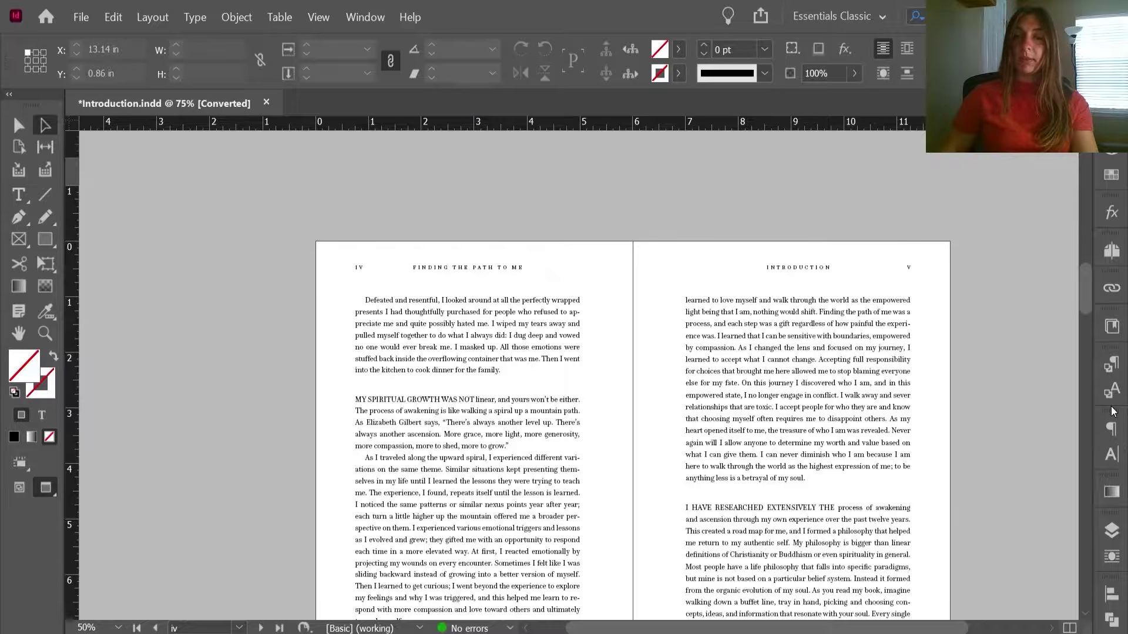
{"action": "left_click_drag", "start_coordinate": [847, 426], "coordinate": [839, 201]}
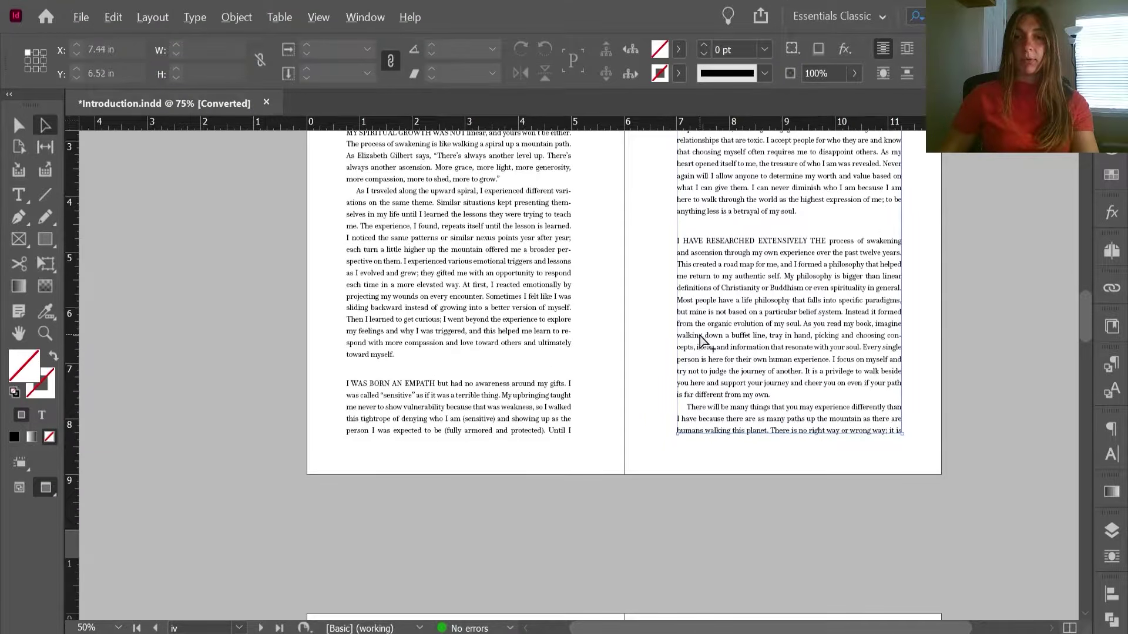
{"action": "scroll", "coordinate": [702, 341], "scroll_direction": "up", "scroll_amount": 1}
{"action": "left_click_drag", "start_coordinate": [622, 174], "coordinate": [646, 406]}
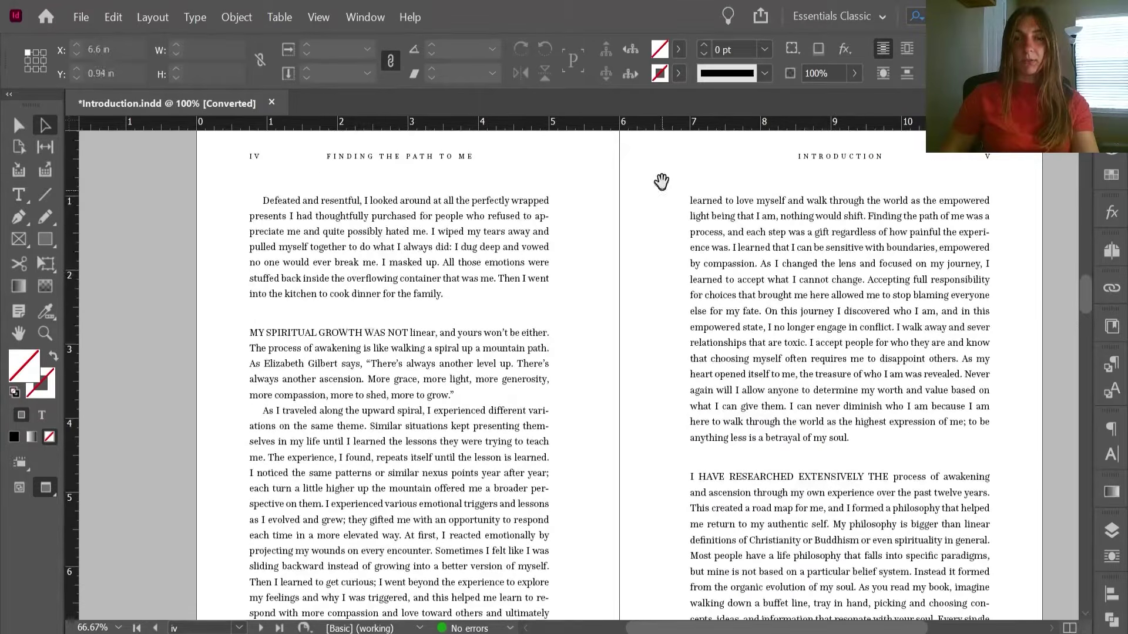
{"action": "left_click_drag", "start_coordinate": [662, 182], "coordinate": [662, 342]}
{"action": "left_click_drag", "start_coordinate": [676, 89], "coordinate": [700, 236]}
{"action": "scroll", "coordinate": [699, 237], "scroll_direction": "up", "scroll_amount": 5}
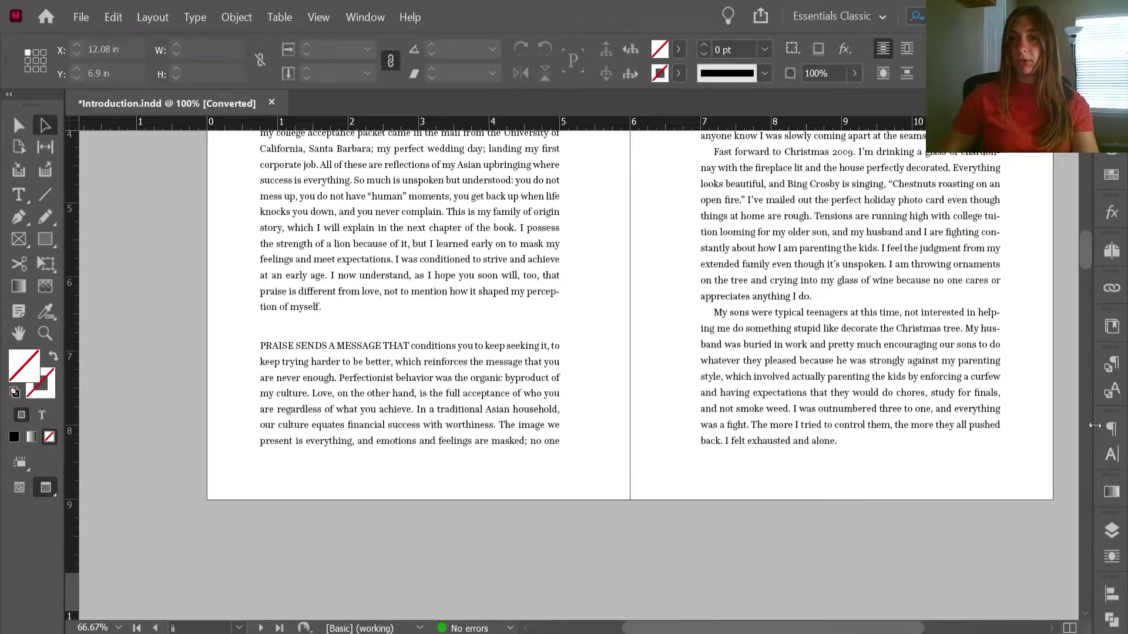
- Check which style Body - First Paragraph is based on, using the "PRAISE SENDS A MESSAGE THAT" paragraph on page ii
{"action": "left_click", "coordinate": [1111, 365]}
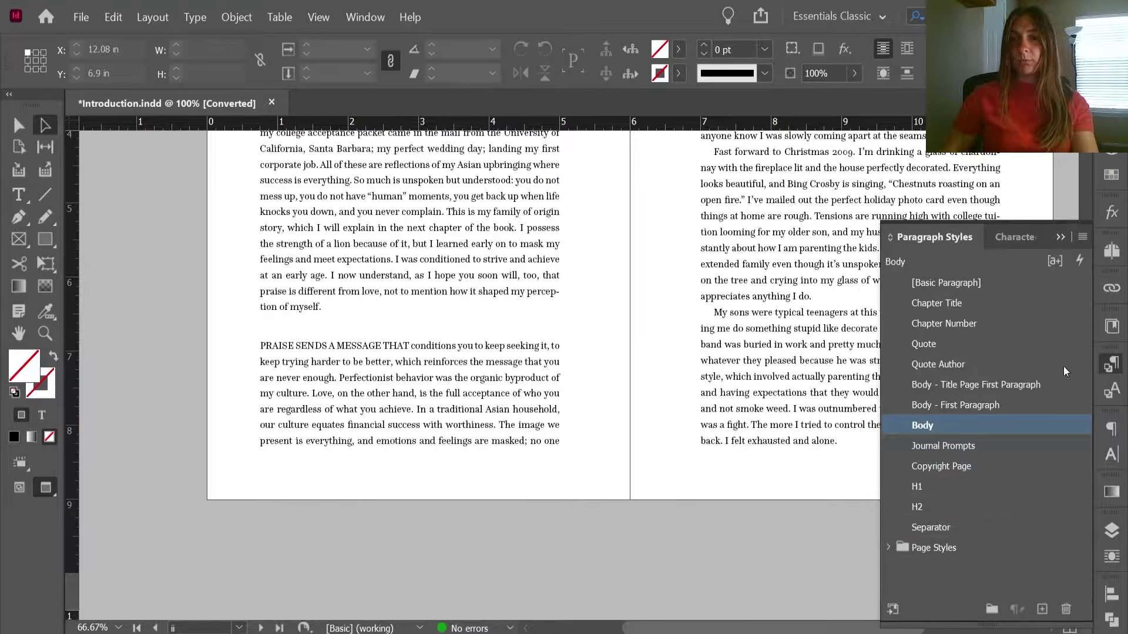
{"action": "left_click", "coordinate": [1023, 407]}
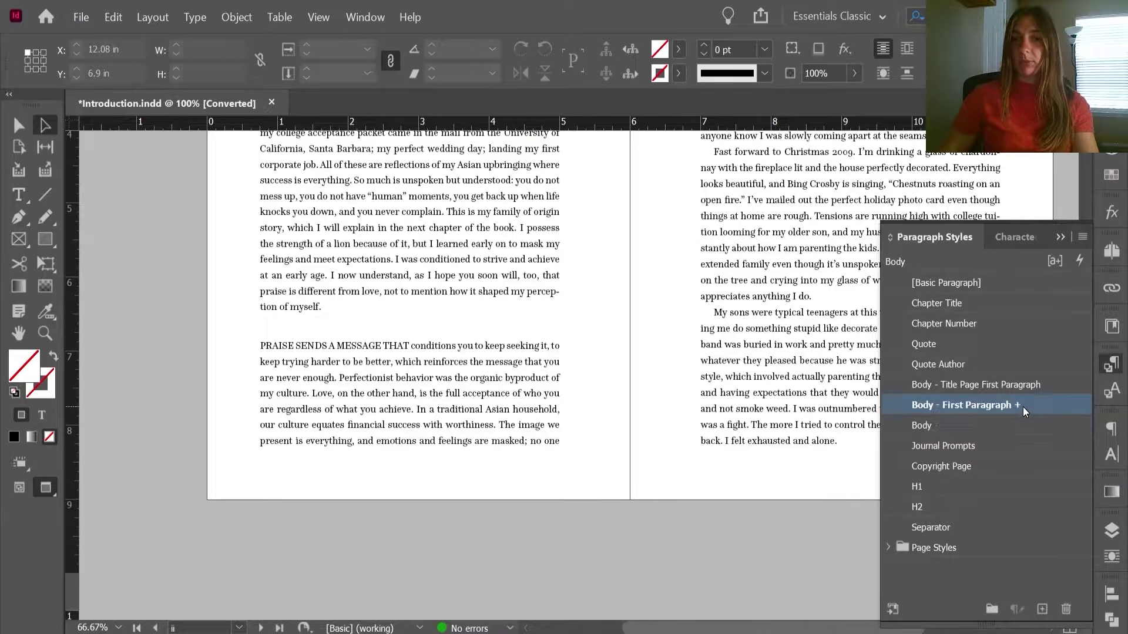
{"action": "double_click", "coordinate": [280, 345]}
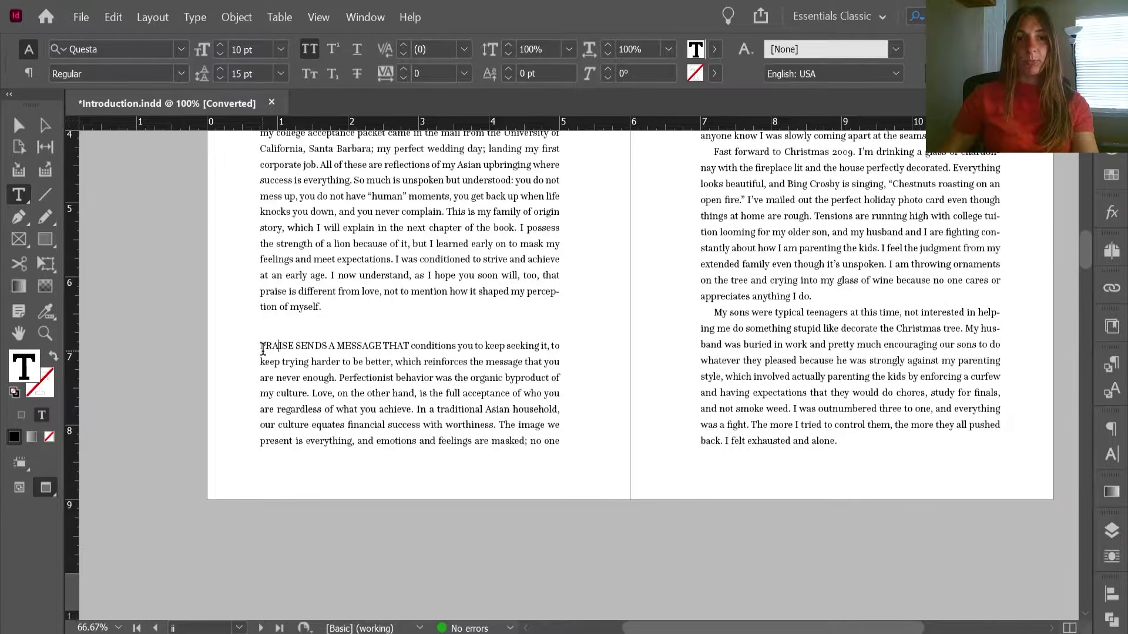
{"action": "left_click_drag", "start_coordinate": [262, 349], "coordinate": [458, 400]}
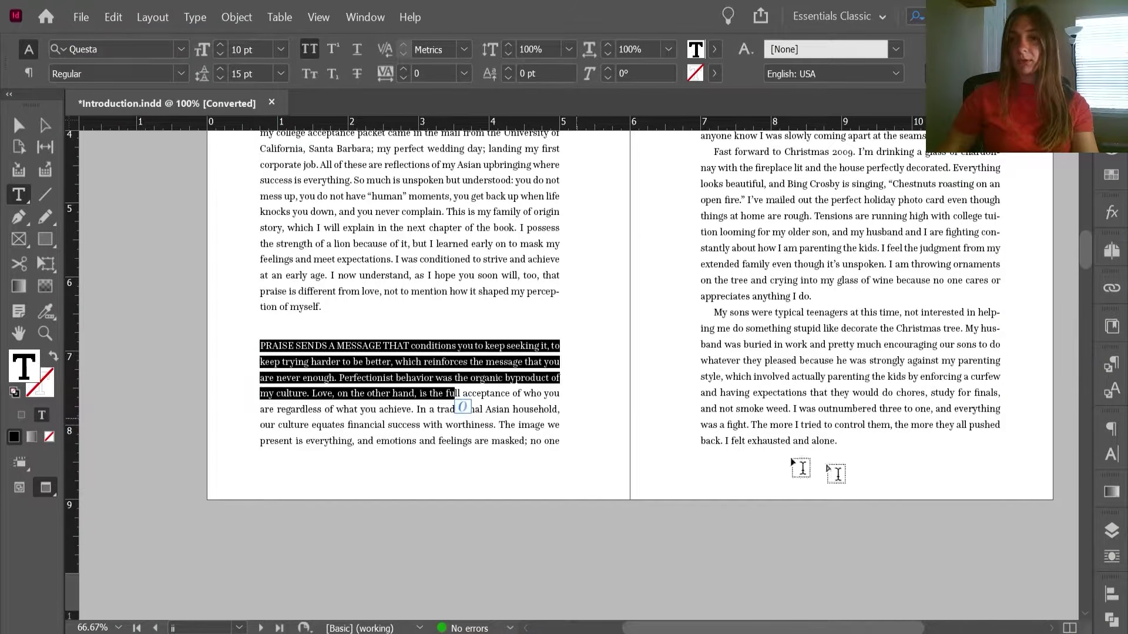
{"action": "left_click", "coordinate": [1111, 365]}
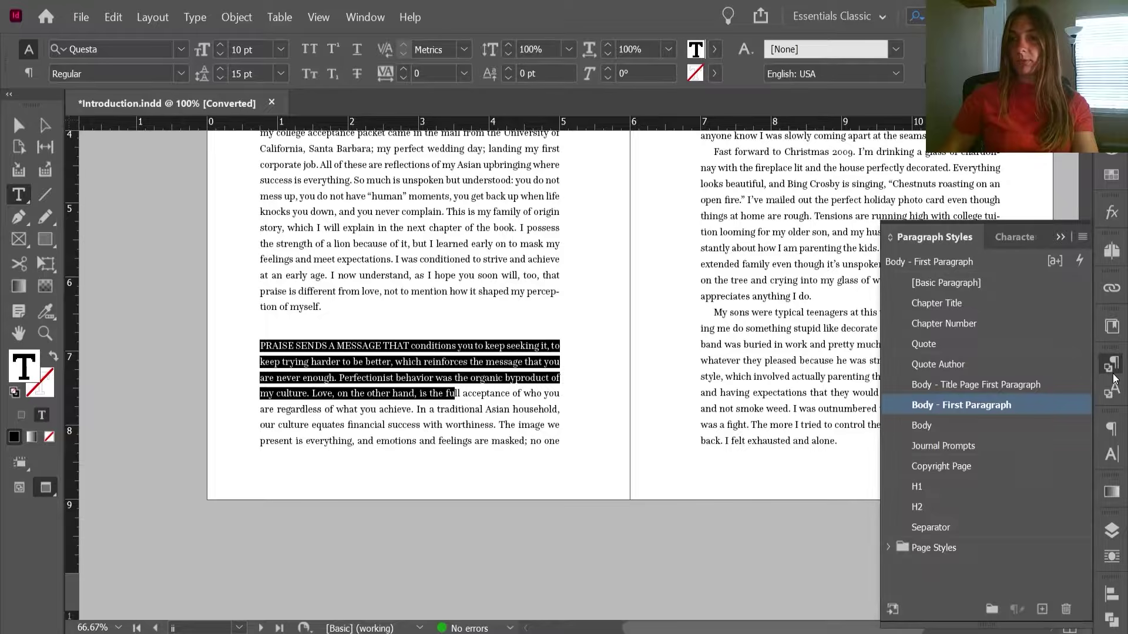
{"action": "double_click", "coordinate": [999, 406]}
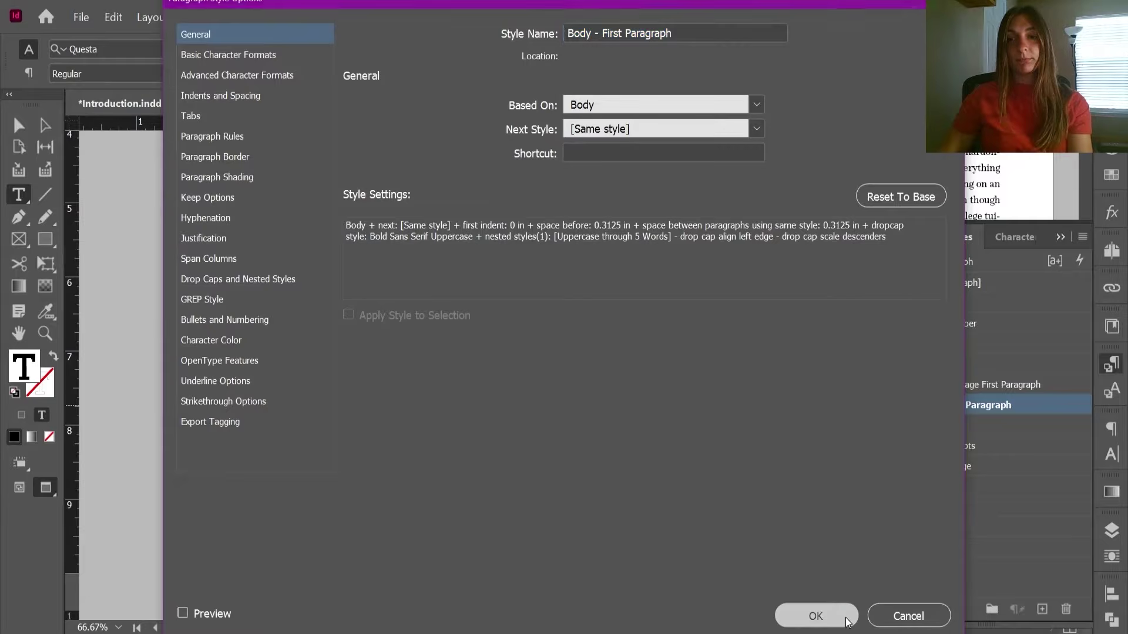
{"action": "left_click", "coordinate": [815, 615]}
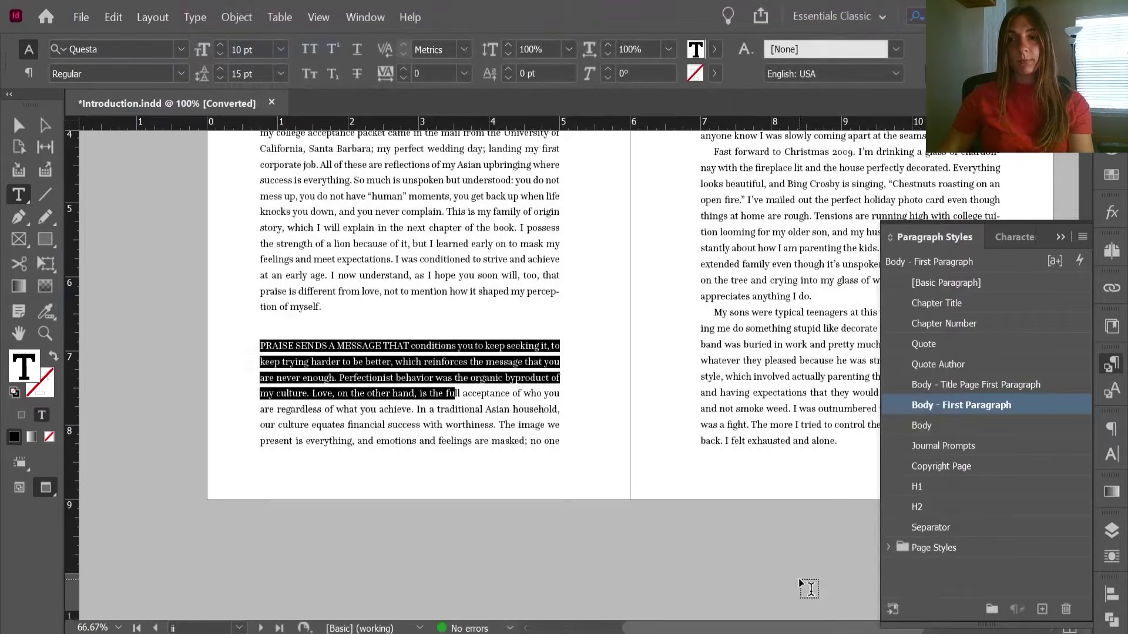
- Leave text editing and check which style Body - Title Page First Paragraph is based on
{"action": "left_click", "coordinate": [46, 125]}
{"action": "left_click", "coordinate": [1112, 365]}
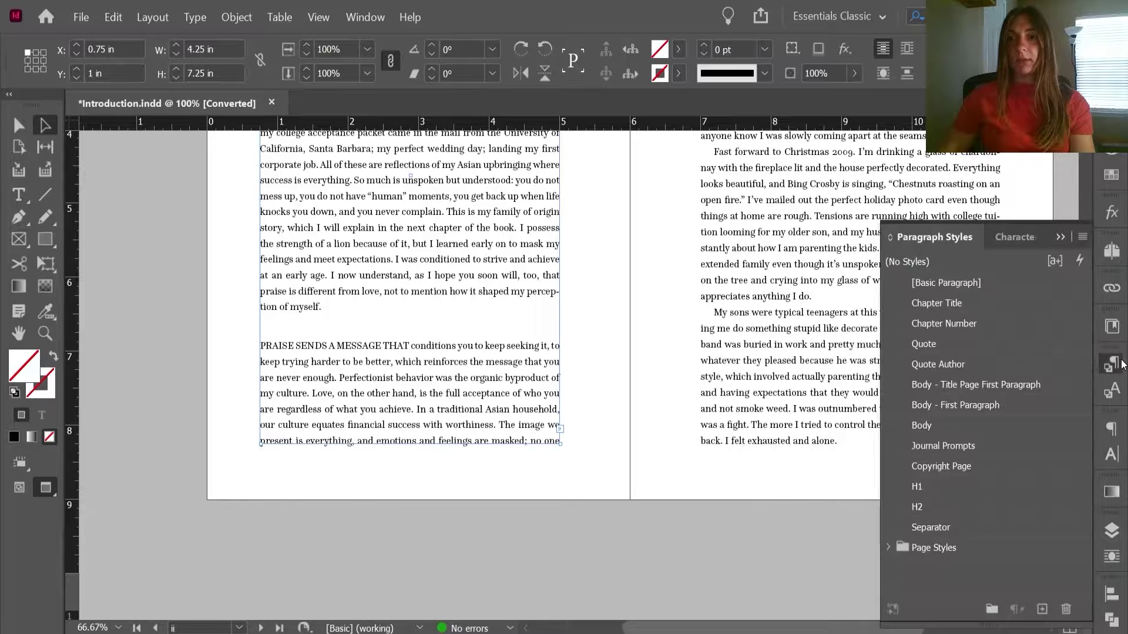
{"action": "double_click", "coordinate": [1016, 385]}
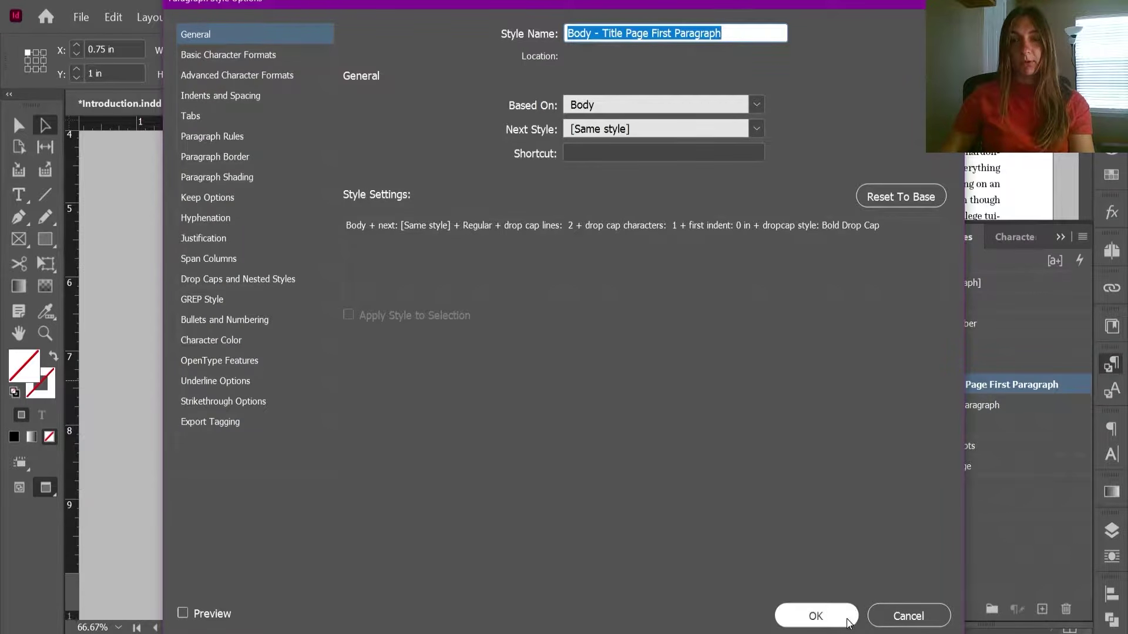
{"action": "left_click", "coordinate": [819, 616]}
- With nothing selected, look through the spreads from page iv to page ix and examine the line at the top of page ix
{"action": "key", "text": "ctrl+minus"}
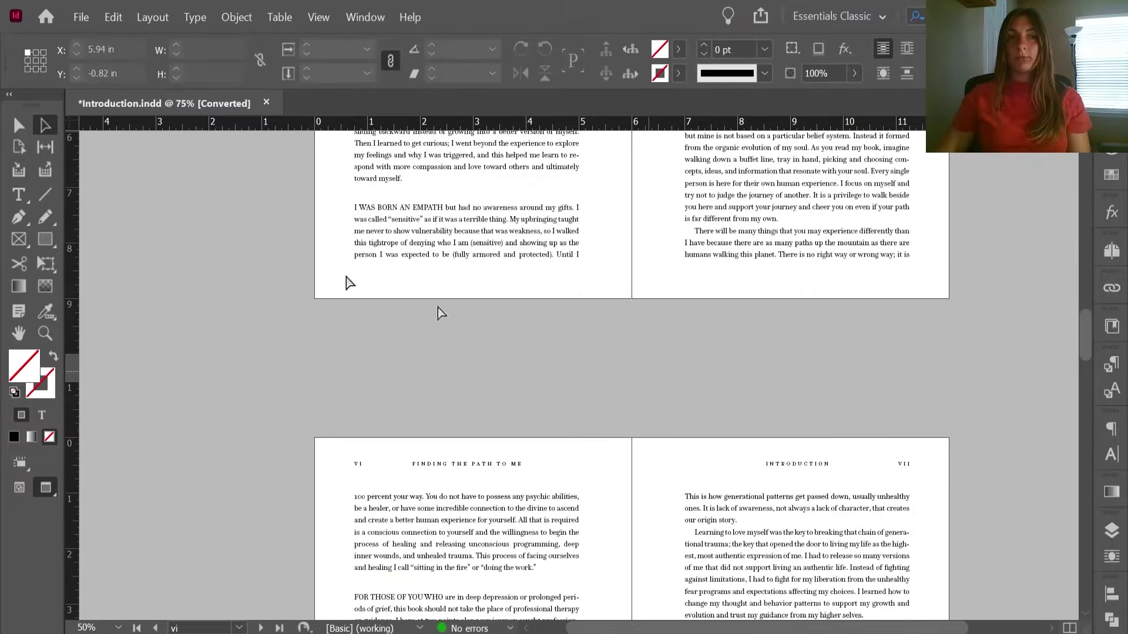
{"action": "left_click", "coordinate": [434, 376]}
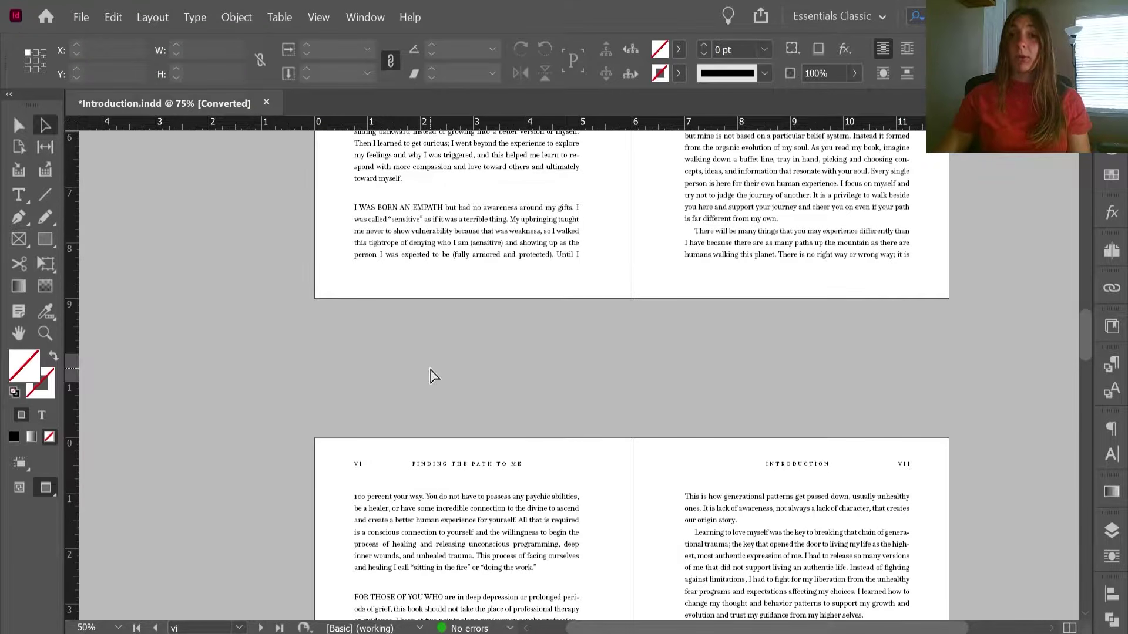
{"action": "scroll", "coordinate": [434, 376], "scroll_direction": "down", "scroll_amount": 10}
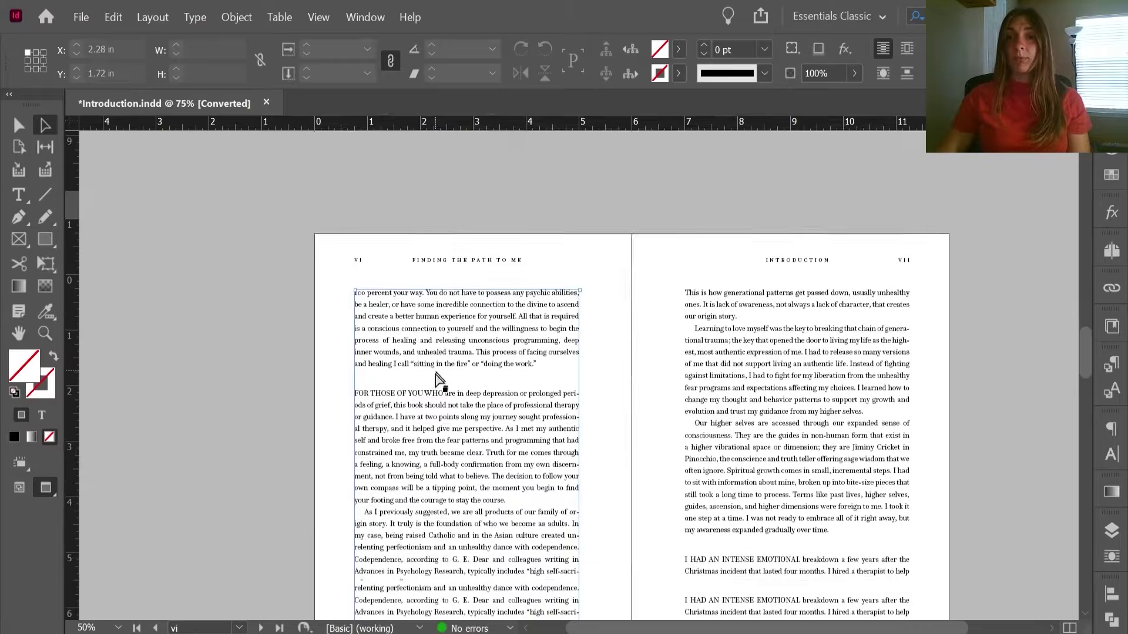
{"action": "scroll", "coordinate": [428, 358], "scroll_direction": "down", "scroll_amount": 5}
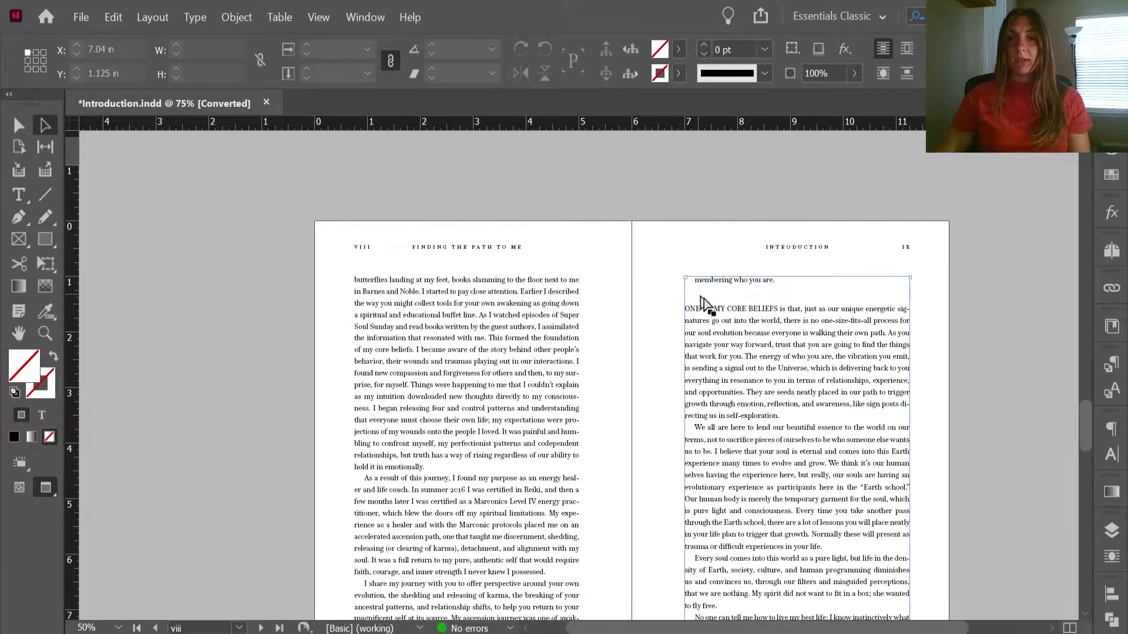
{"action": "scroll", "coordinate": [745, 320], "scroll_direction": "down", "scroll_amount": 2}
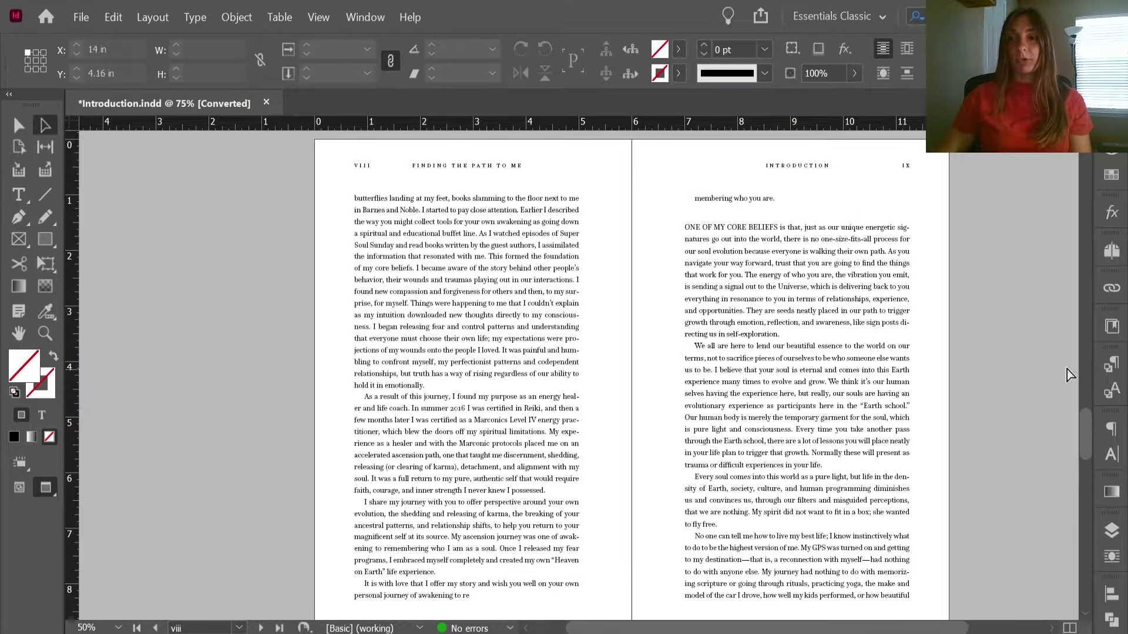
- Review the Keep Lines Together start and end line settings in the Keep Options of the Body - First Paragraph style
{"action": "left_click", "coordinate": [1111, 369]}
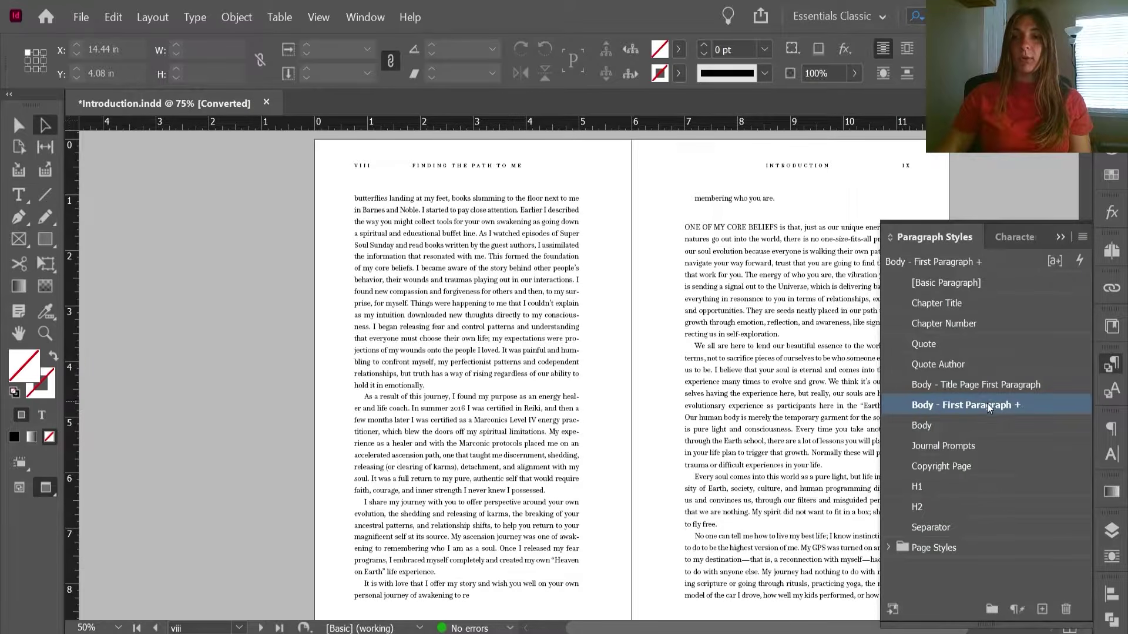
{"action": "double_click", "coordinate": [978, 406]}
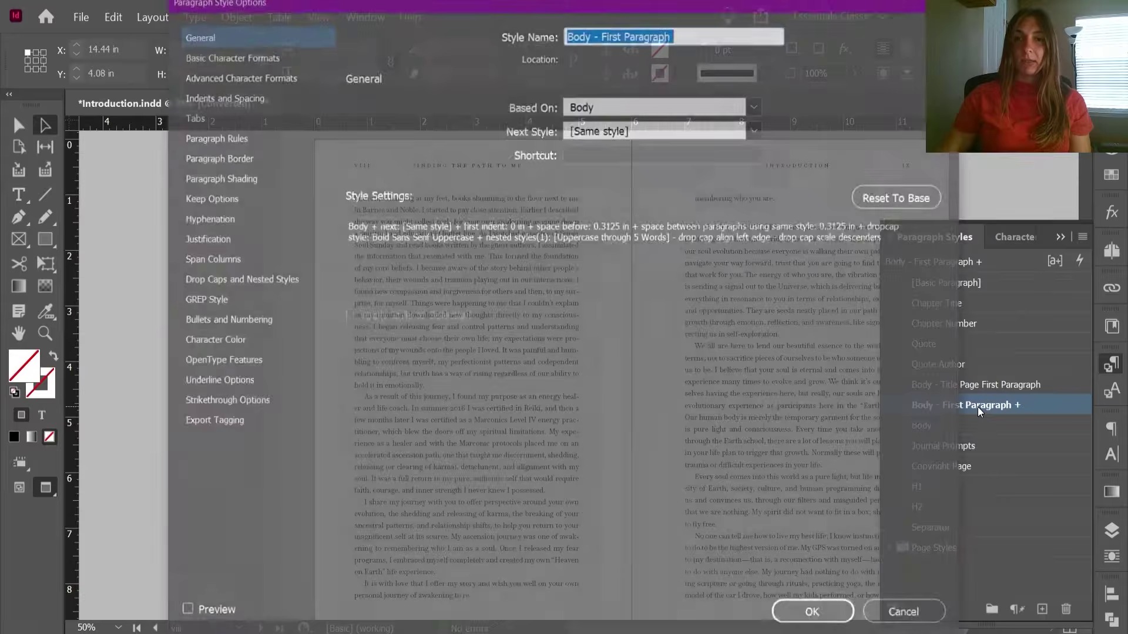
{"action": "left_click", "coordinate": [213, 198]}
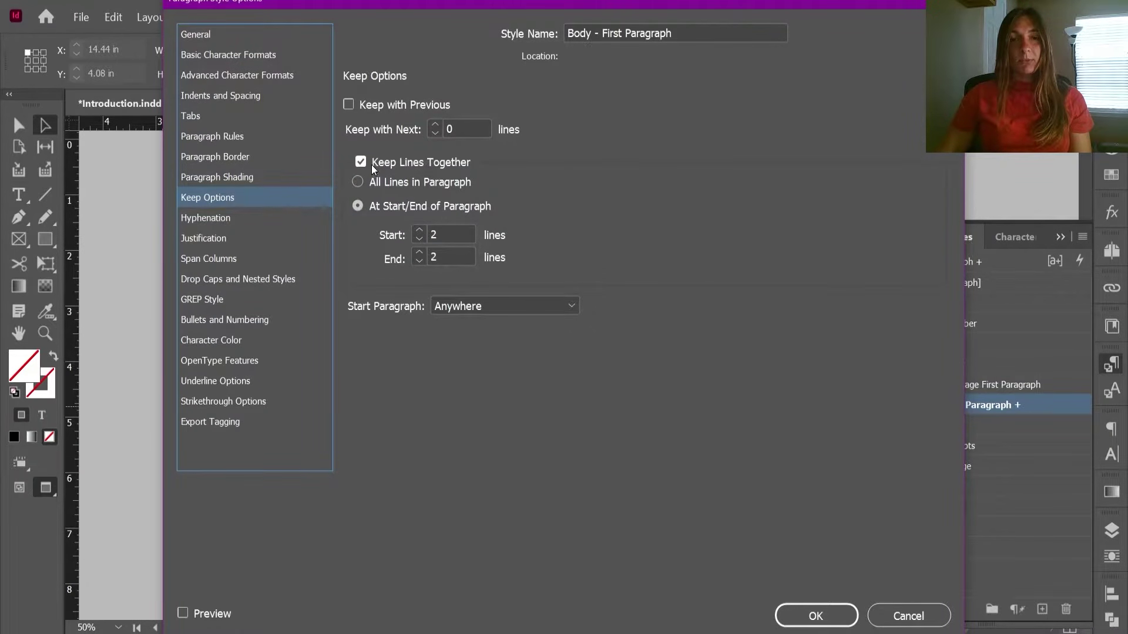
{"action": "left_click", "coordinate": [441, 233]}
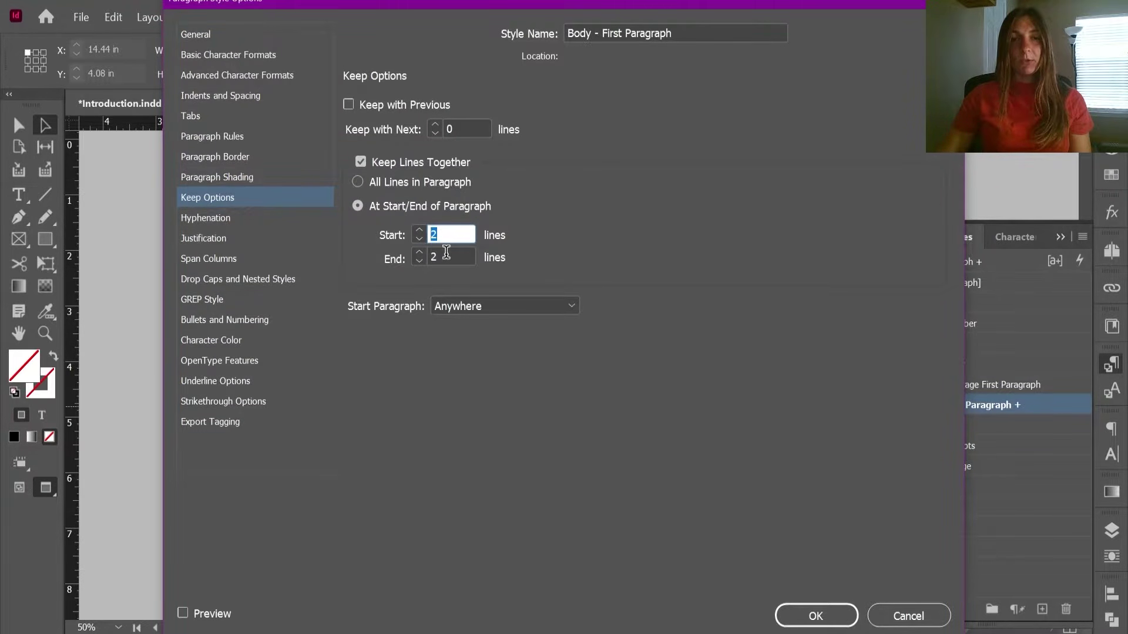
{"action": "left_click", "coordinate": [446, 252]}
{"action": "left_click_drag", "start_coordinate": [446, 253], "coordinate": [421, 252]}
{"action": "left_click", "coordinate": [469, 254]}
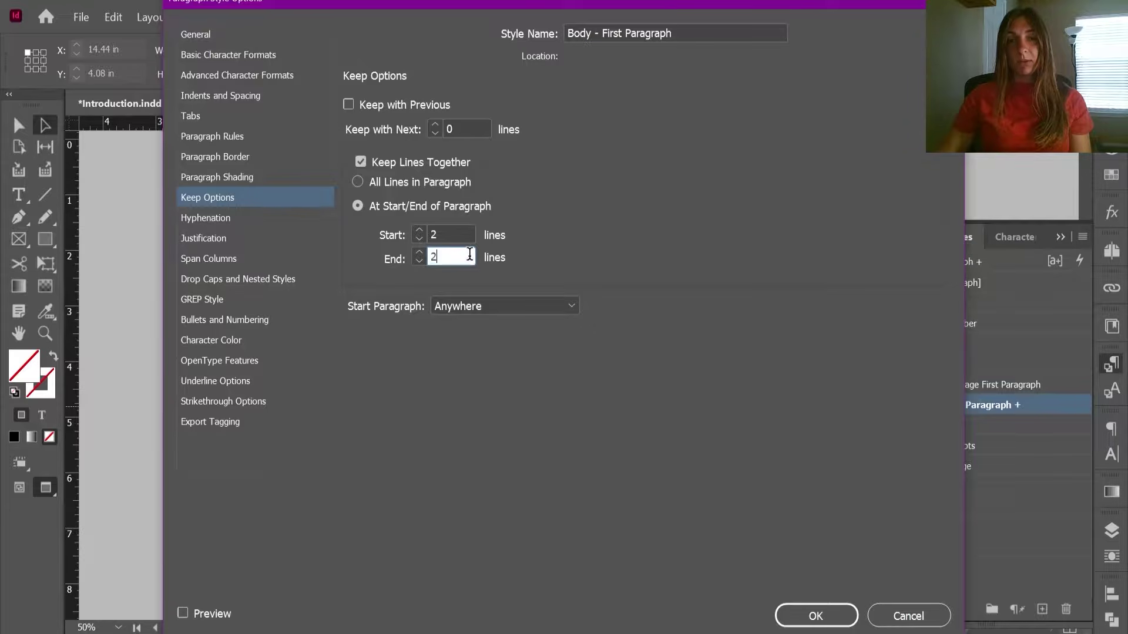
{"action": "left_click", "coordinate": [441, 232]}
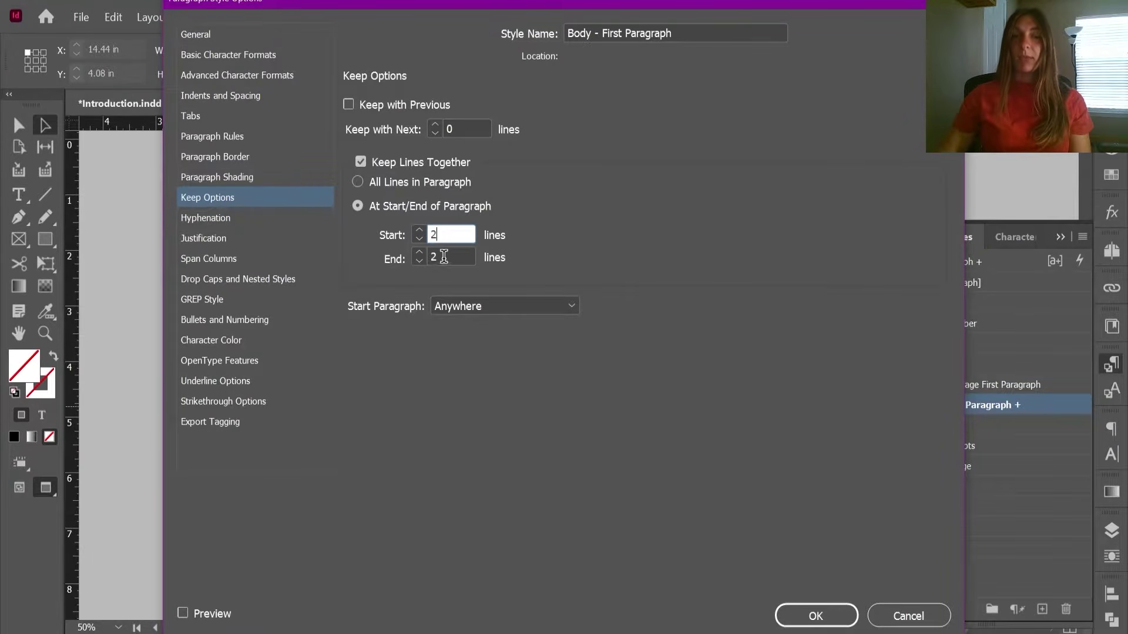
{"action": "left_click", "coordinate": [445, 258]}
{"action": "left_click", "coordinate": [815, 615]}
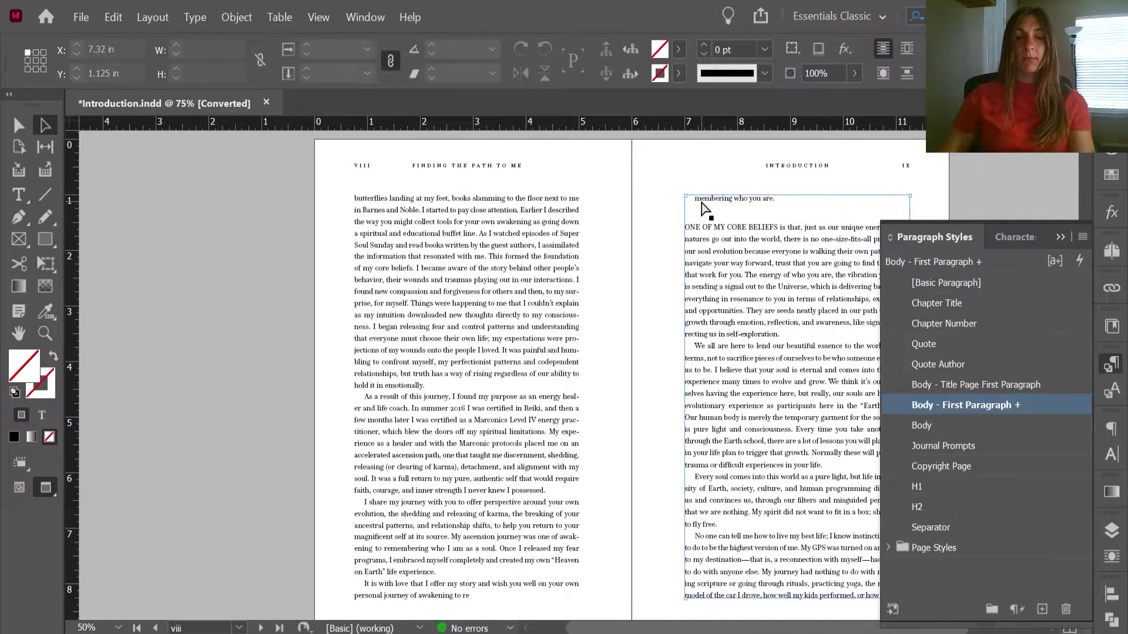
- Rejoin the stranded line "membering who you are." at the top of page ix with the last paragraph of page viii
{"action": "key", "text": "v"}
{"action": "left_click", "coordinate": [701, 207]}
{"action": "double_click", "coordinate": [700, 207]}
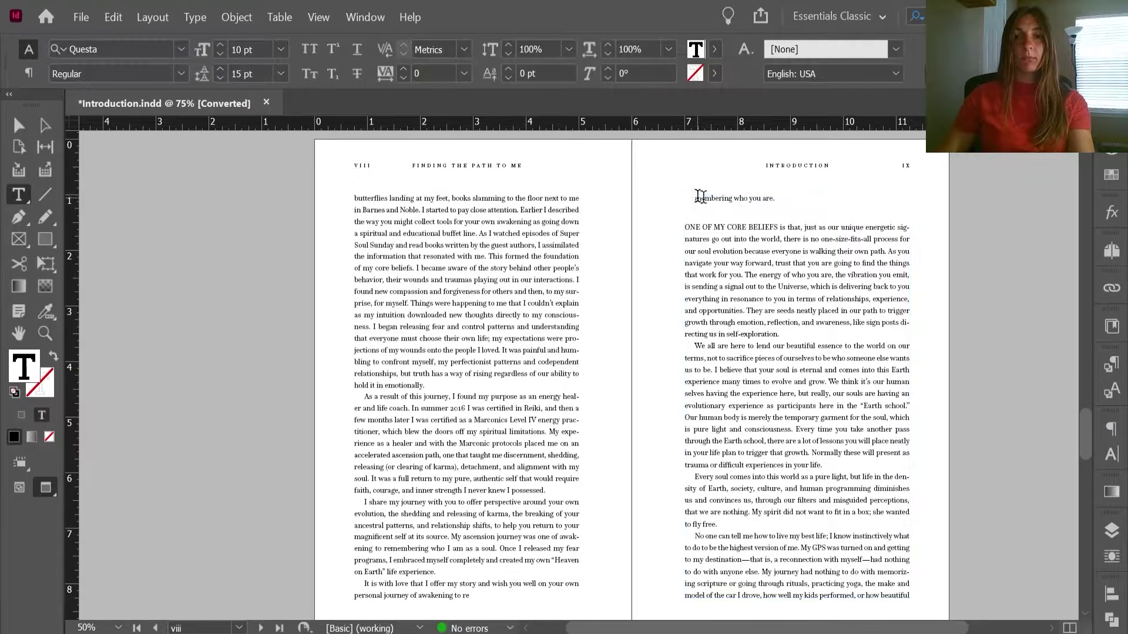
{"action": "key", "text": "BackSpace"}
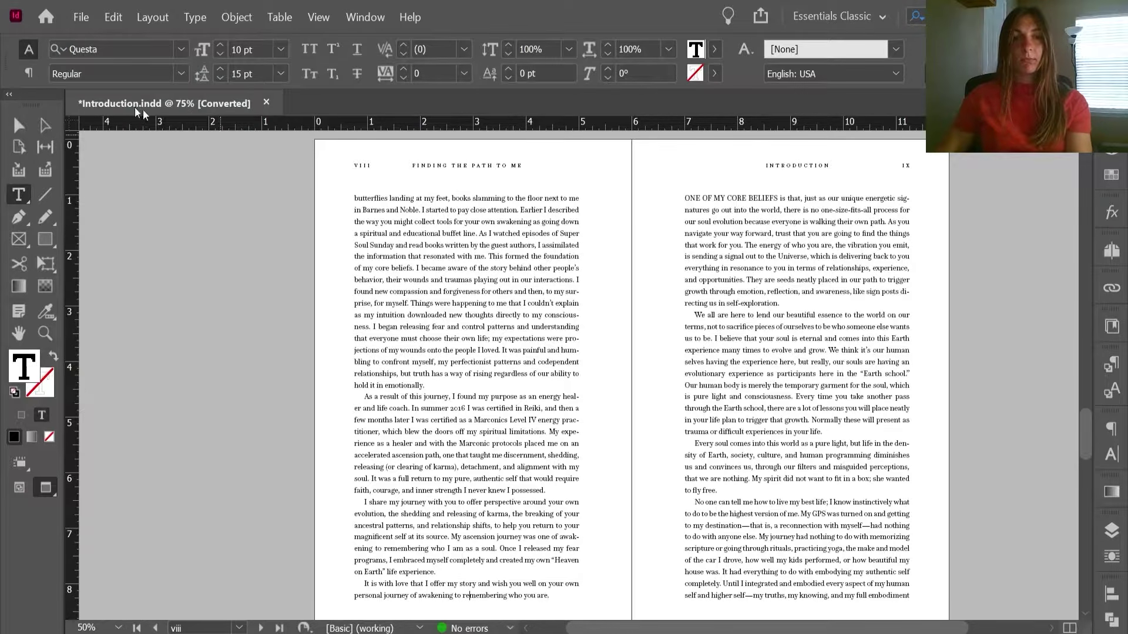
{"action": "left_click", "coordinate": [46, 125]}
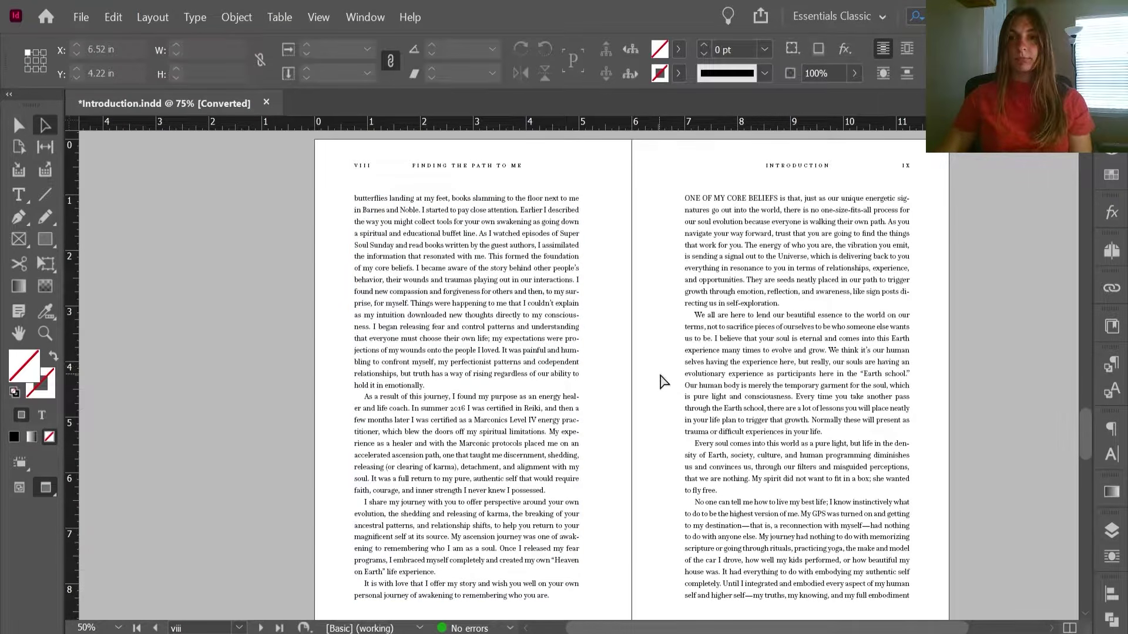
{"action": "scroll", "coordinate": [664, 381], "scroll_direction": "down", "scroll_amount": 10}
{"action": "scroll", "coordinate": [663, 380], "scroll_direction": "down", "scroll_amount": 3}
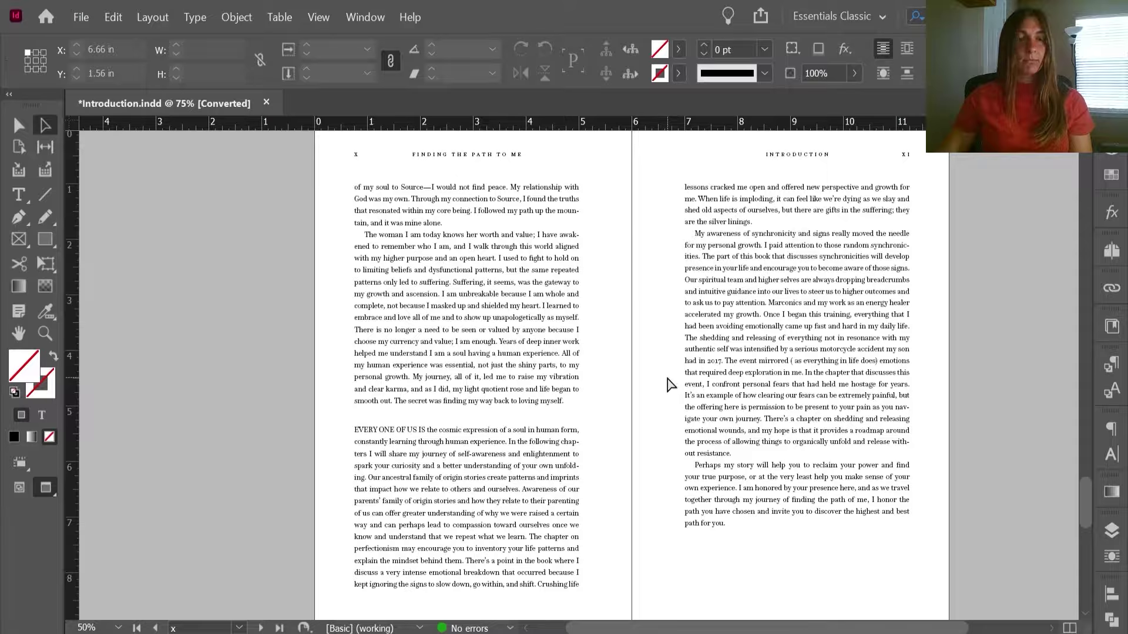
{"action": "scroll", "coordinate": [670, 385], "scroll_direction": "up", "scroll_amount": 7}
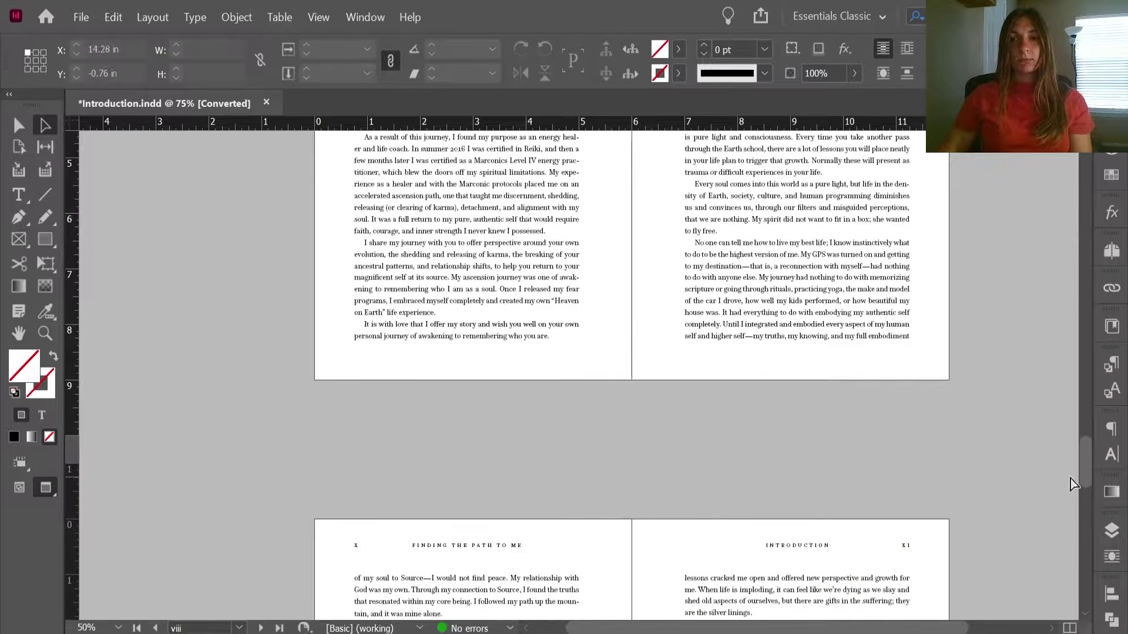
- Return to page i and enable Split Document (EPUB only) in the export tagging of the Chapter Title paragraph style
{"action": "left_click_drag", "start_coordinate": [1083, 464], "coordinate": [164, 161]}
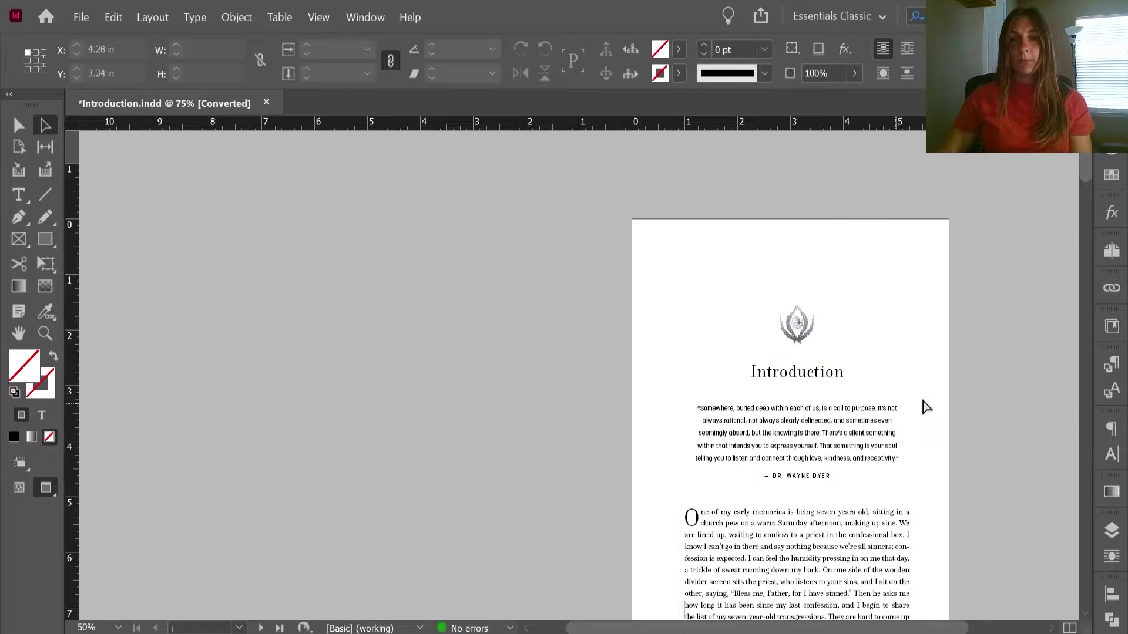
{"action": "scroll", "coordinate": [921, 400], "scroll_direction": "down", "scroll_amount": 2}
{"action": "scroll", "coordinate": [826, 384], "scroll_direction": "right", "scroll_amount": 2}
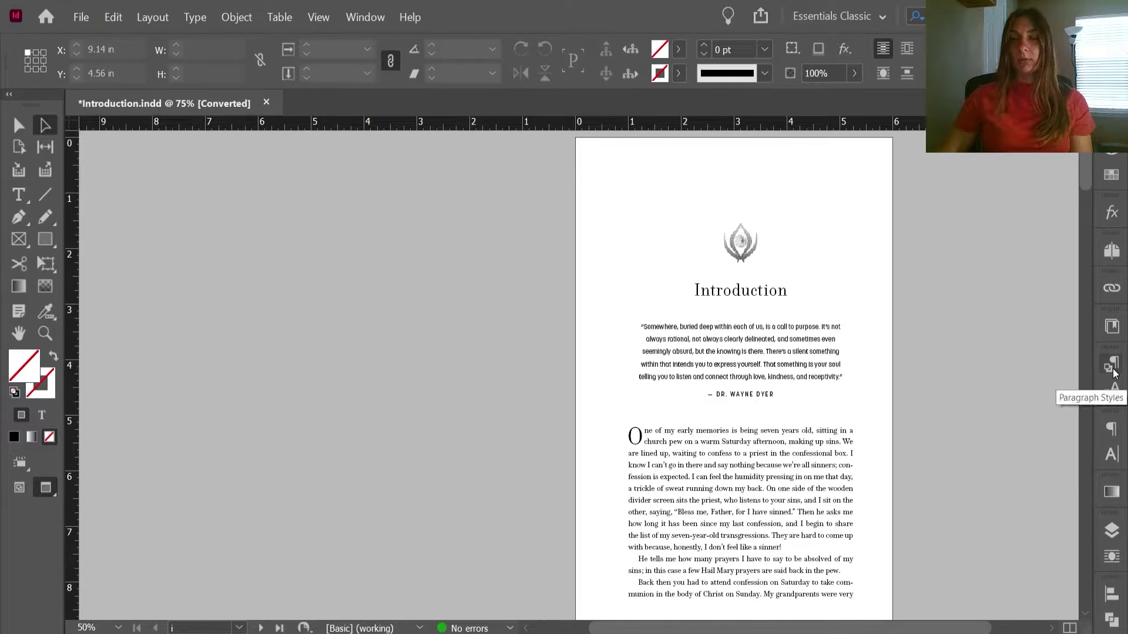
{"action": "left_click", "coordinate": [1112, 391]}
{"action": "left_click", "coordinate": [764, 308]}
{"action": "left_click", "coordinate": [81, 147]}
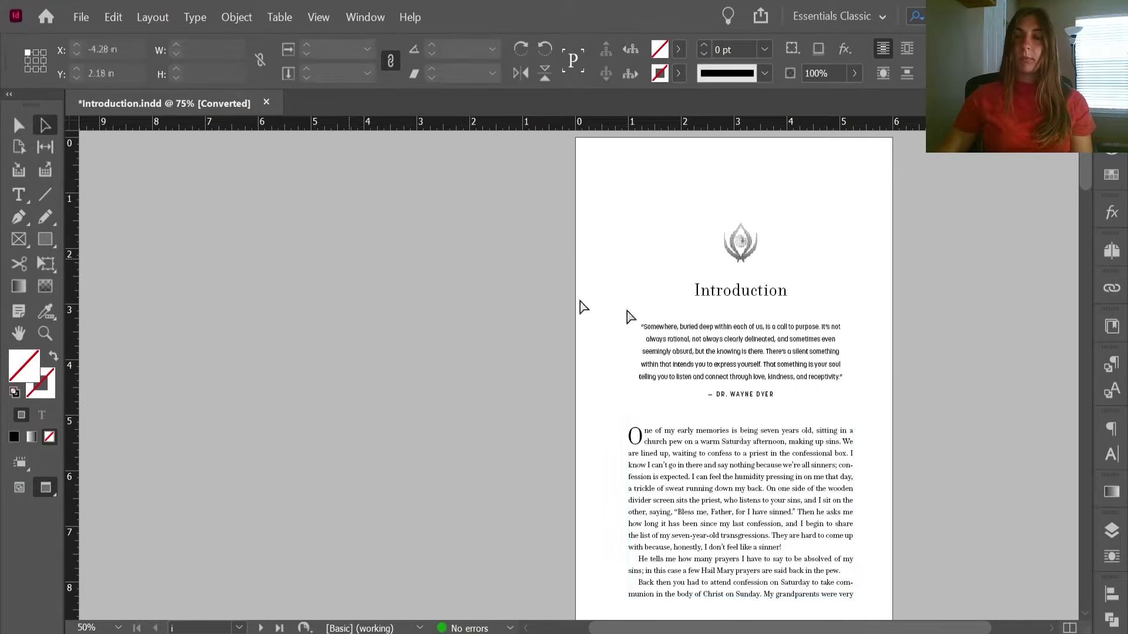
{"action": "left_click", "coordinate": [1111, 364]}
{"action": "double_click", "coordinate": [969, 310]}
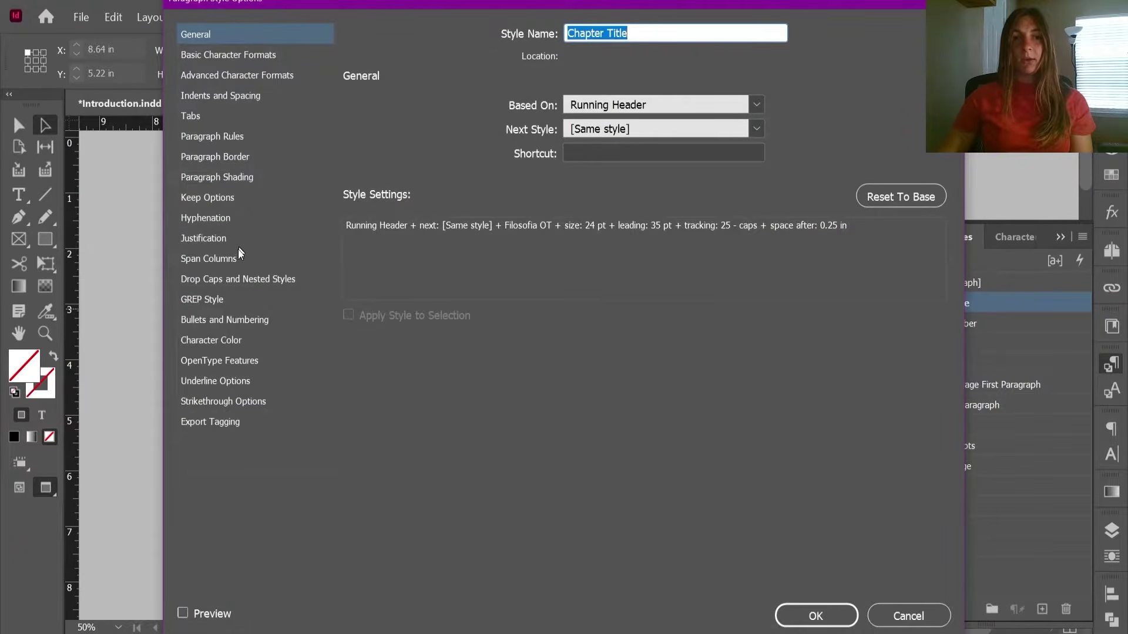
{"action": "left_click", "coordinate": [214, 421]}
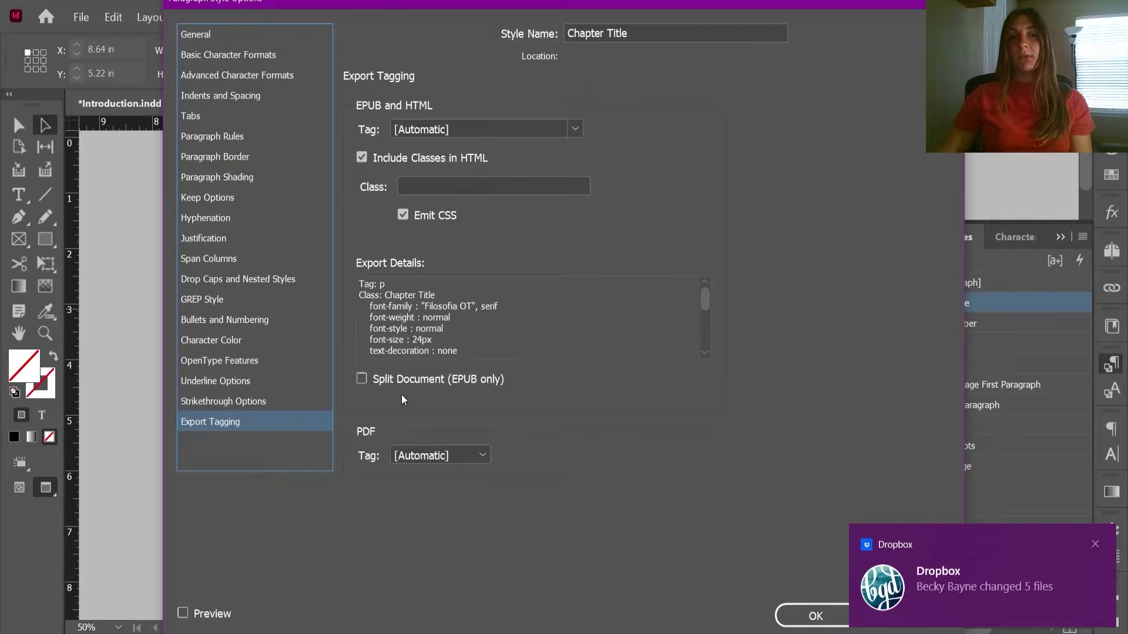
{"action": "left_click", "coordinate": [386, 379]}
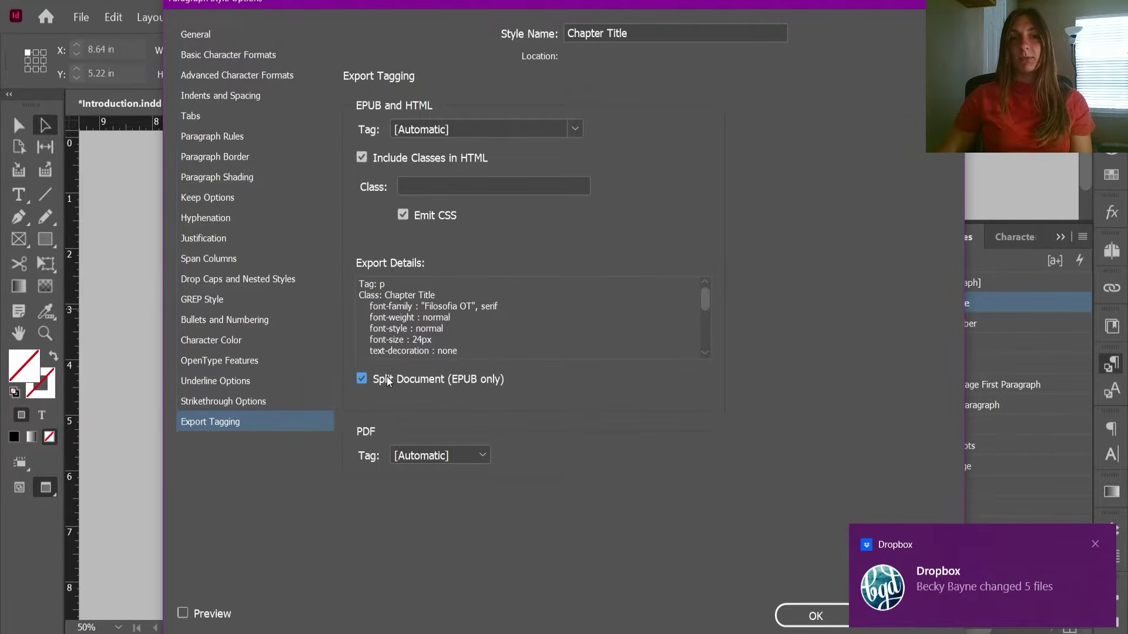
{"action": "left_click", "coordinate": [917, 565]}
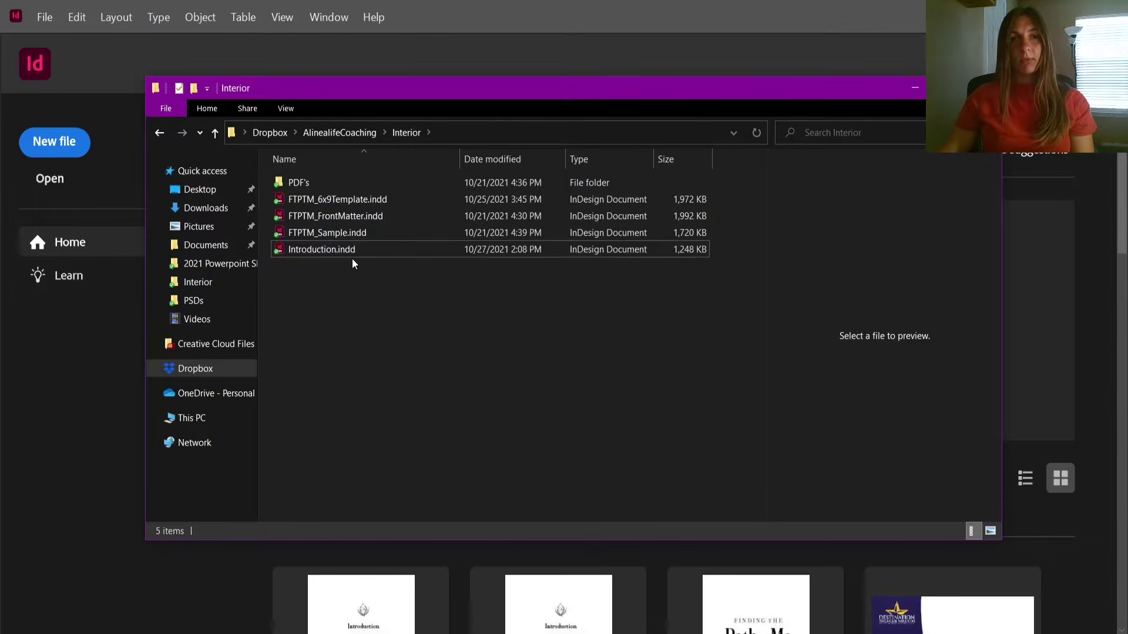
- Switch to File Explorer, duplicate Introduction.indd in the Interior folder and rename the copy as Chapter 1.indd
{"action": "left_click", "coordinate": [353, 255]}
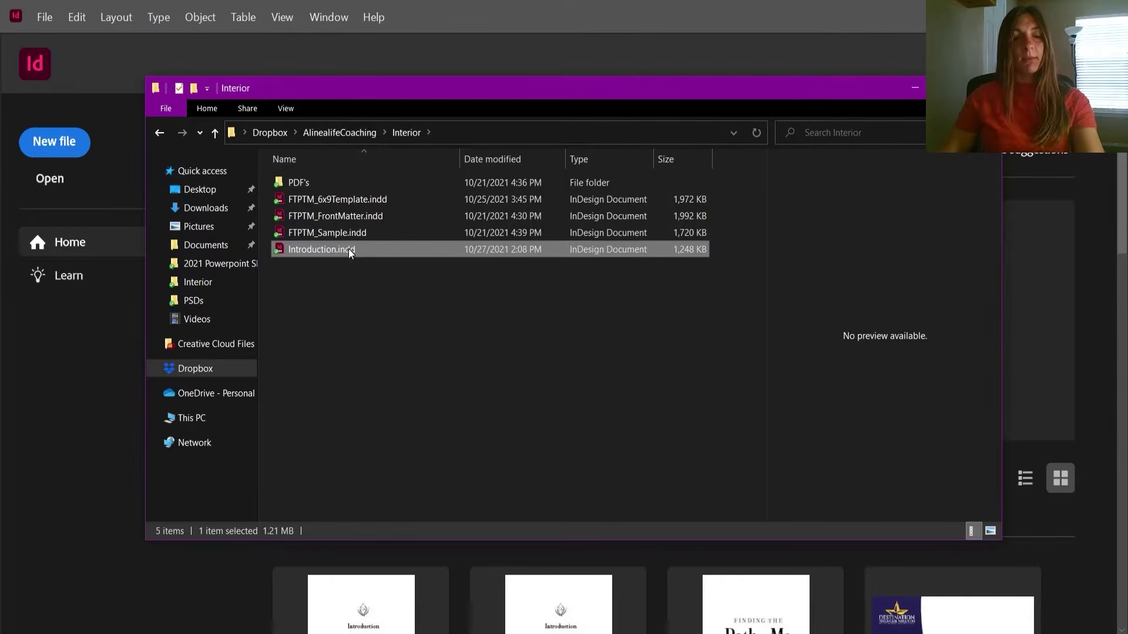
{"action": "key", "text": "ctrl+v"}
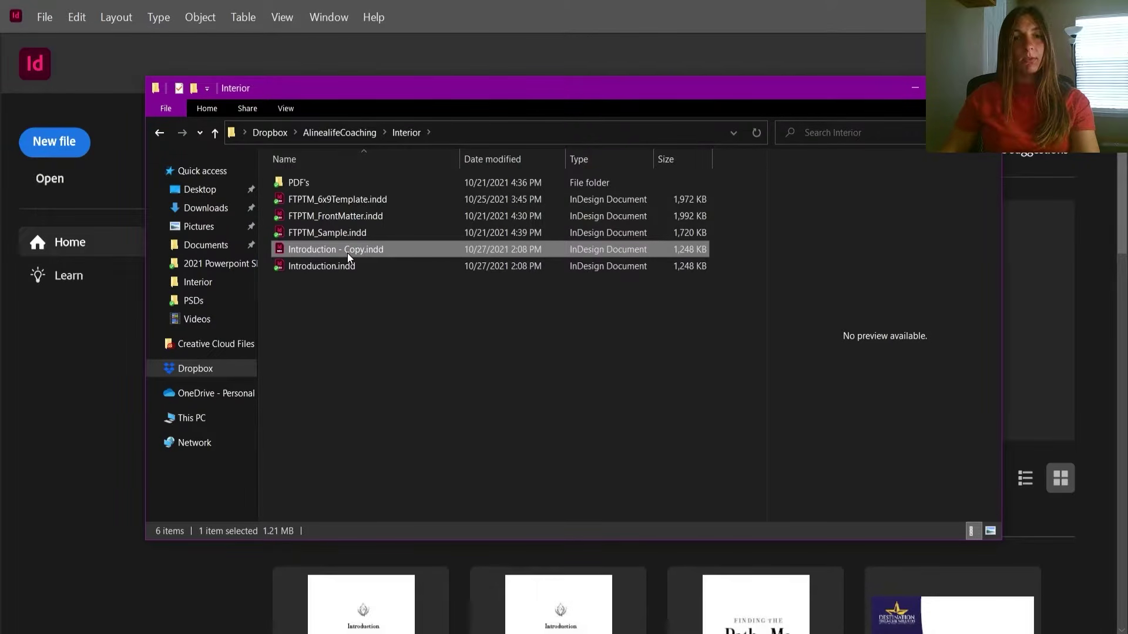
{"action": "key", "text": "F2"}
{"action": "type", "text": "Ch"}
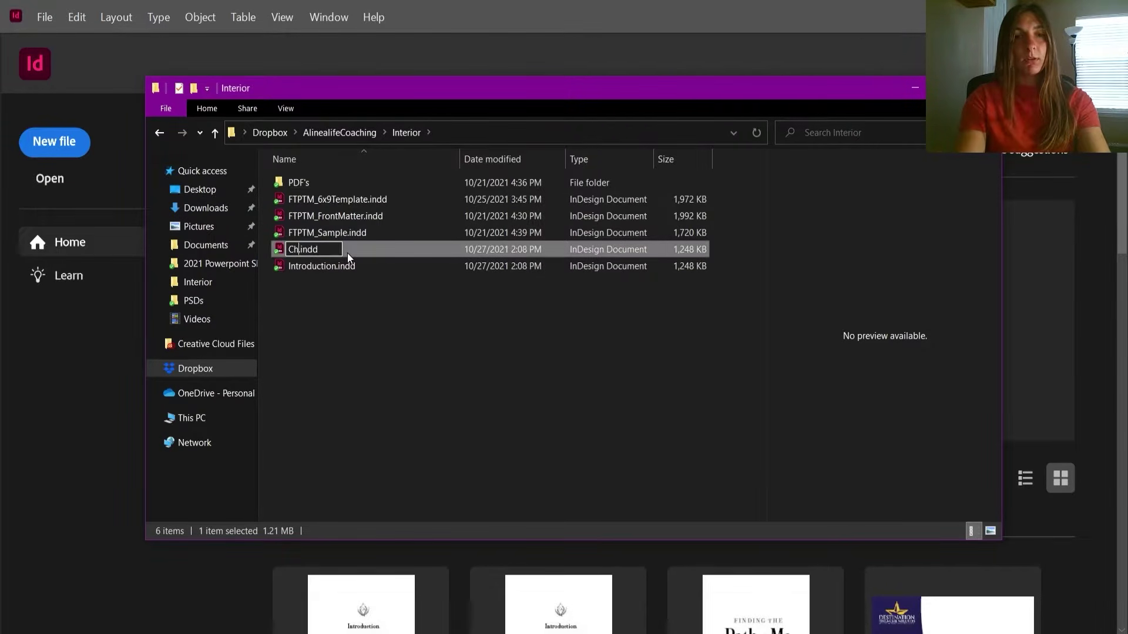
{"action": "type", "text": "apter 1"}
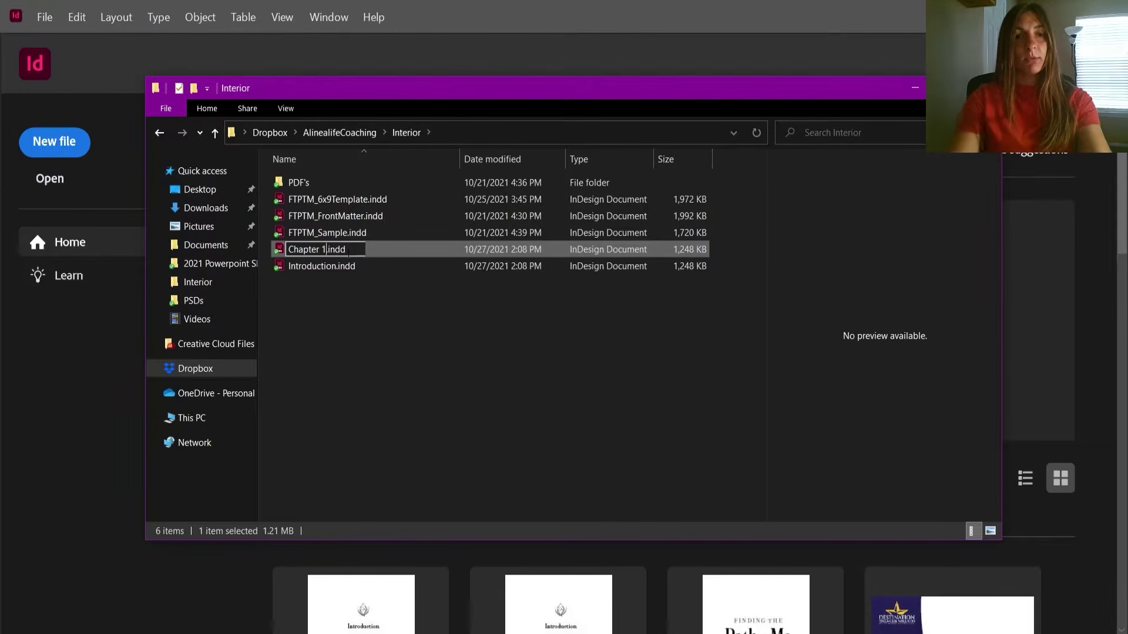
{"action": "left_click", "coordinate": [342, 279]}
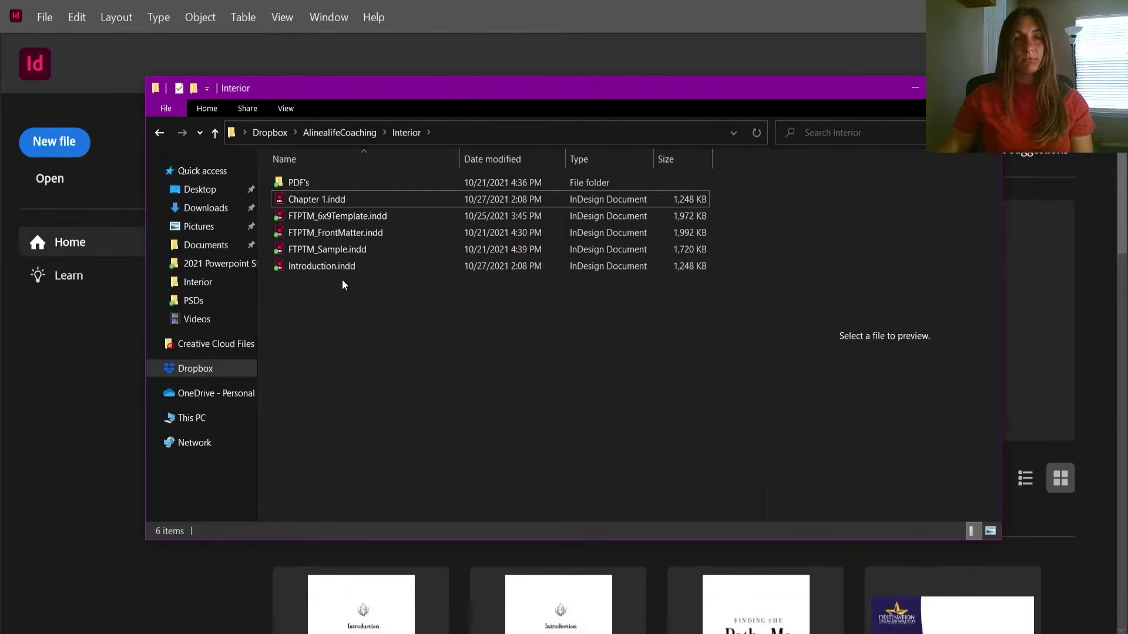
- Open Chapter 1.indd and delete all of the Introduction text from its main story
{"action": "left_click", "coordinate": [324, 197]}
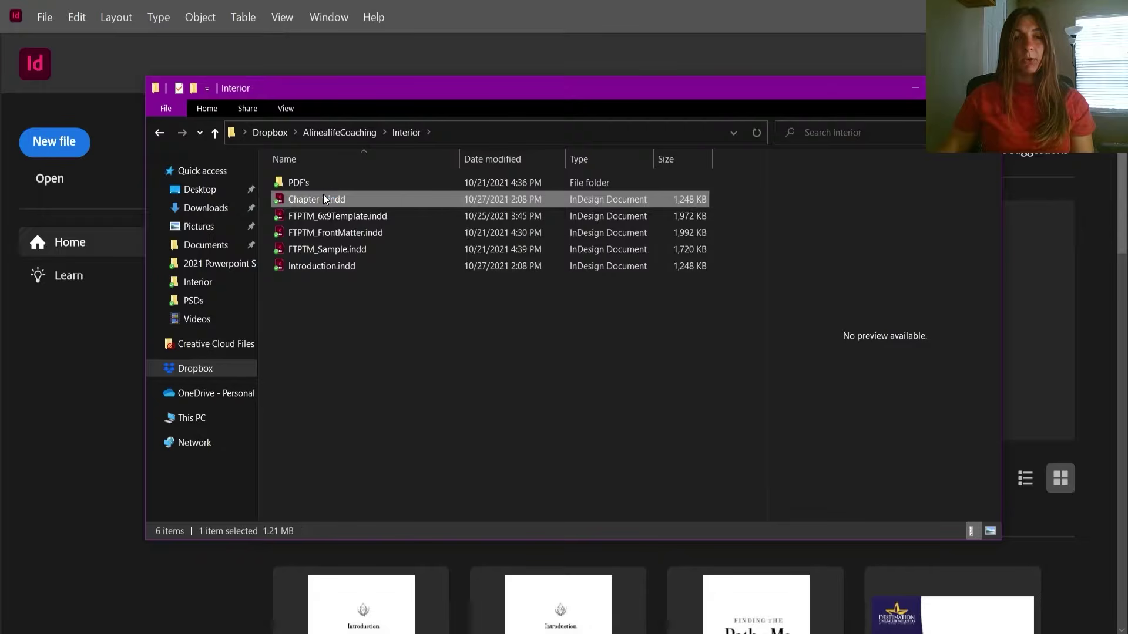
{"action": "double_click", "coordinate": [323, 197]}
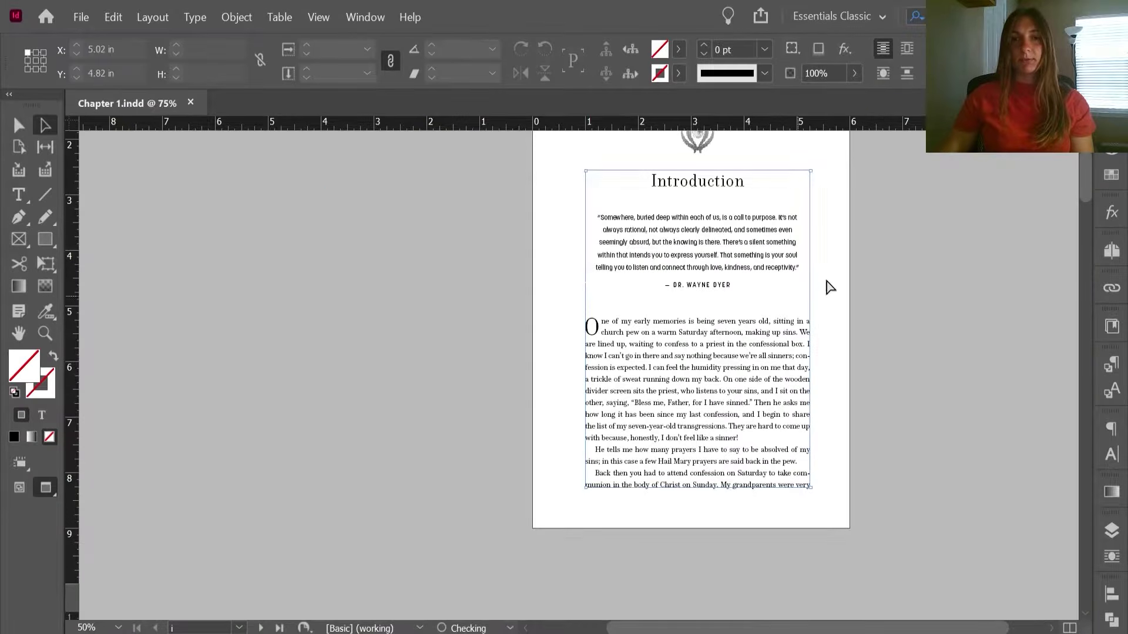
{"action": "scroll", "coordinate": [724, 368], "scroll_direction": "up", "scroll_amount": 1}
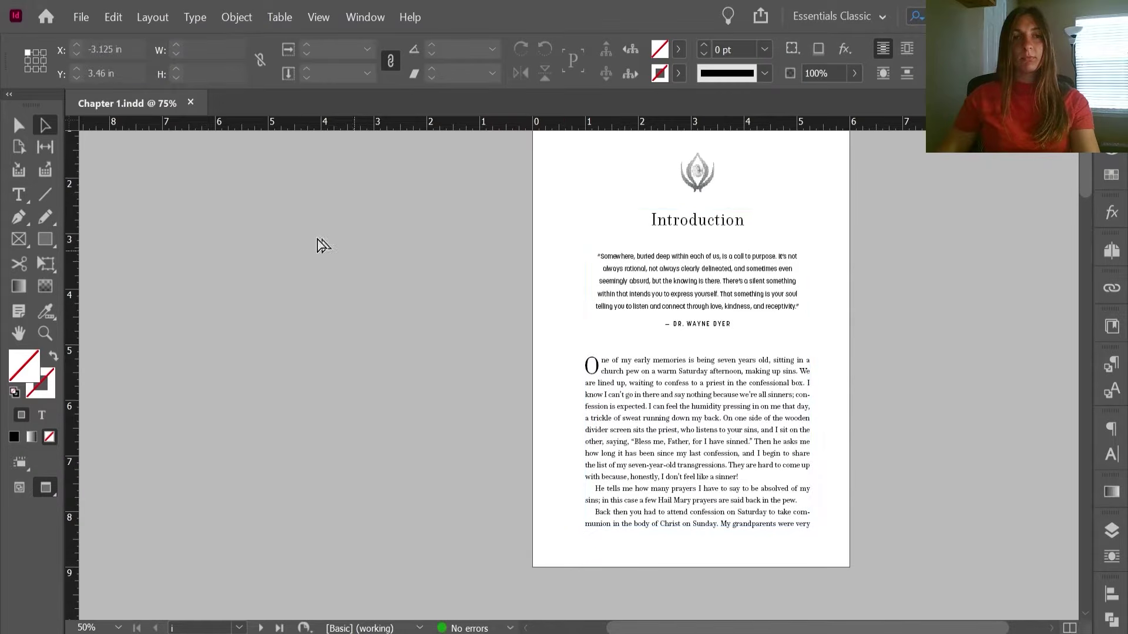
{"action": "double_click", "coordinate": [701, 385]}
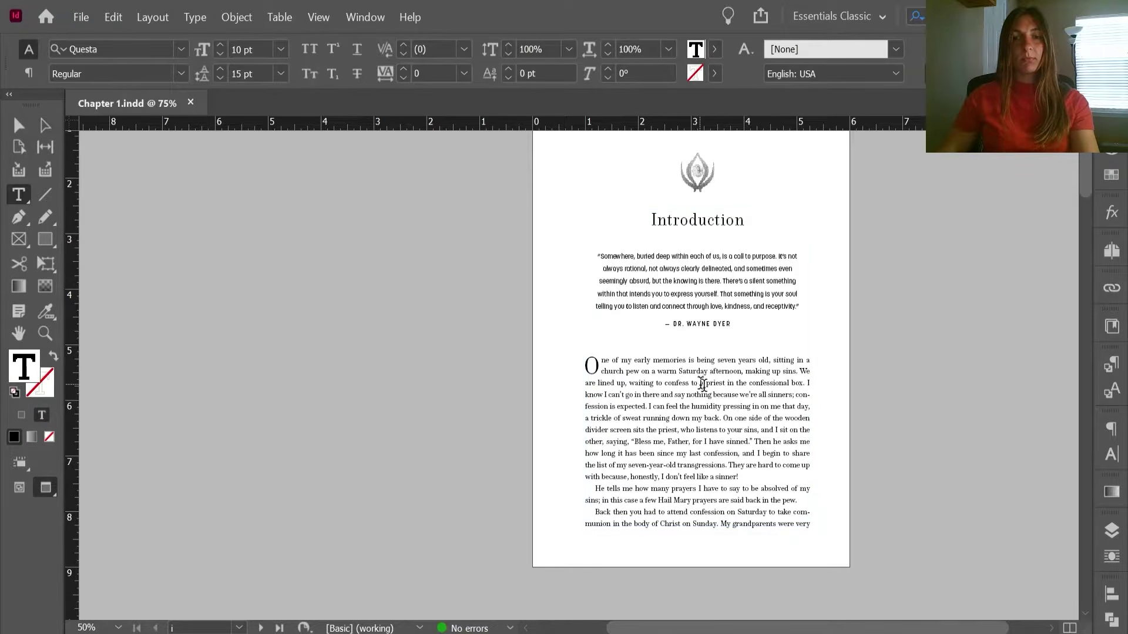
{"action": "key", "text": "ctrl+a"}
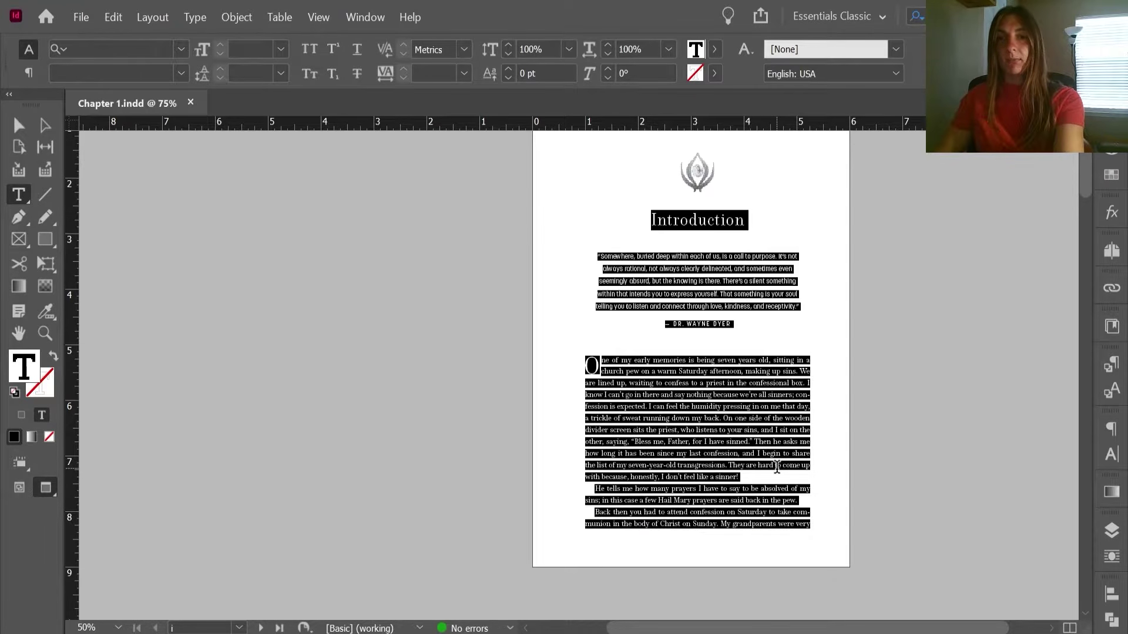
{"action": "key", "text": "BackSpace"}
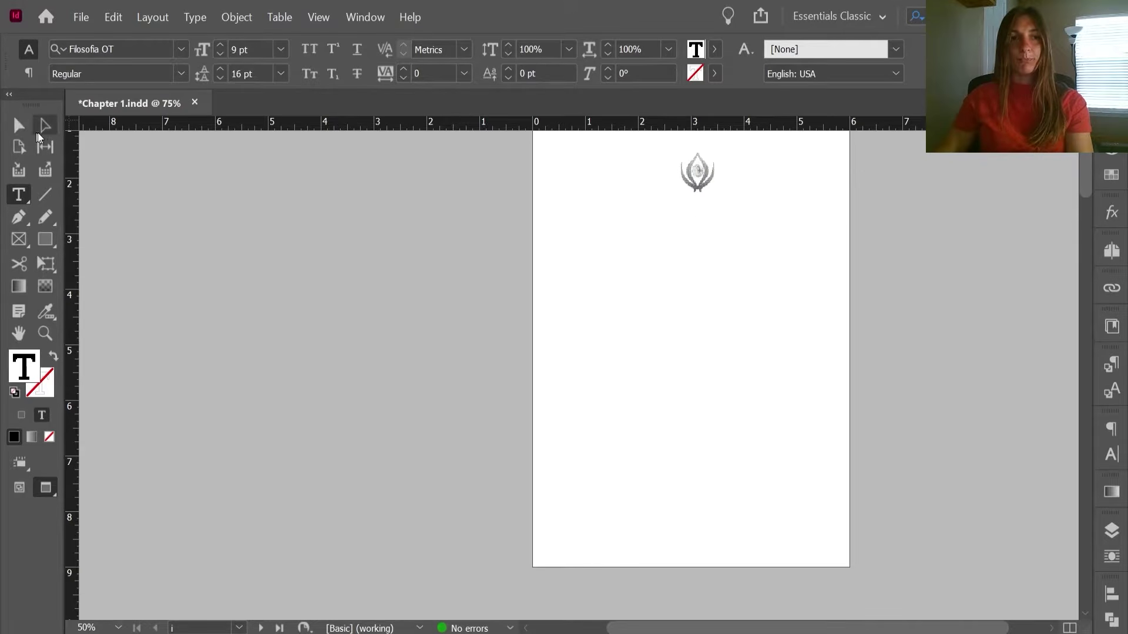
- Leave text editing and turn off preview mode so the guides and frame edges on page i are shown
{"action": "left_click", "coordinate": [44, 127]}
{"action": "left_click", "coordinate": [374, 259]}
{"action": "left_click", "coordinate": [617, 279]}
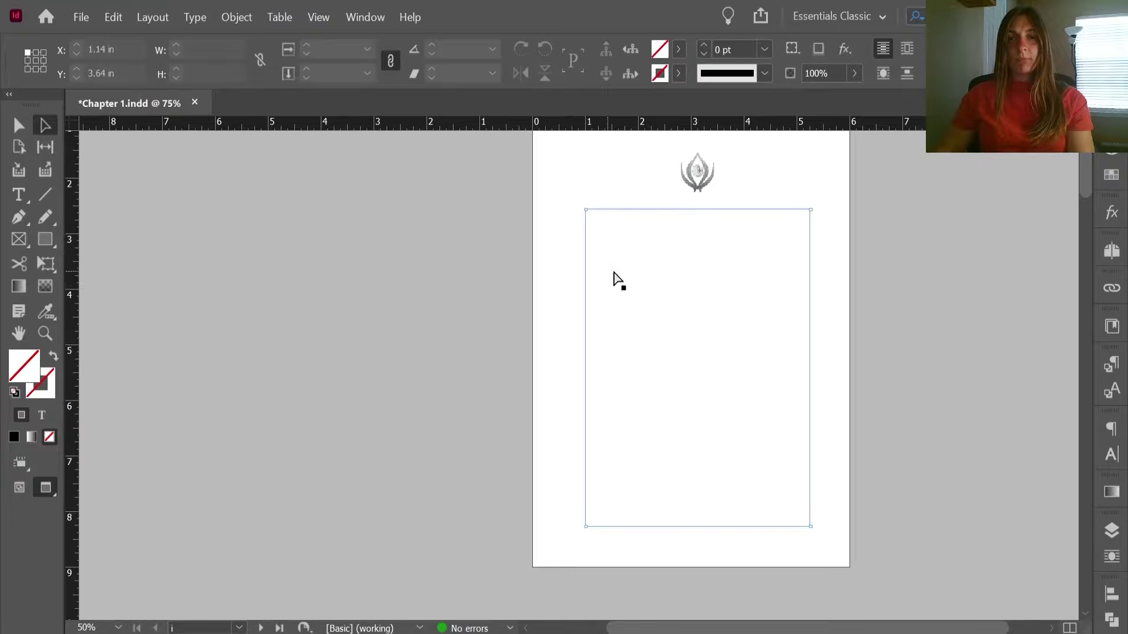
{"action": "key", "text": "w"}
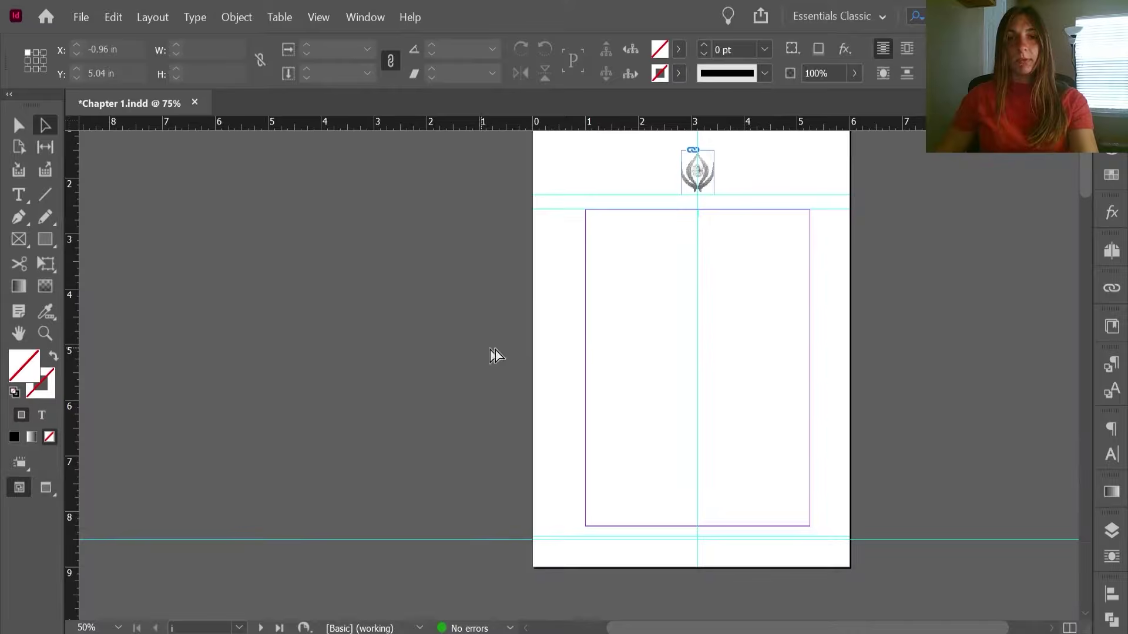
{"action": "scroll", "coordinate": [627, 284], "scroll_direction": "up", "scroll_amount": 3}
{"action": "key", "text": "v"}
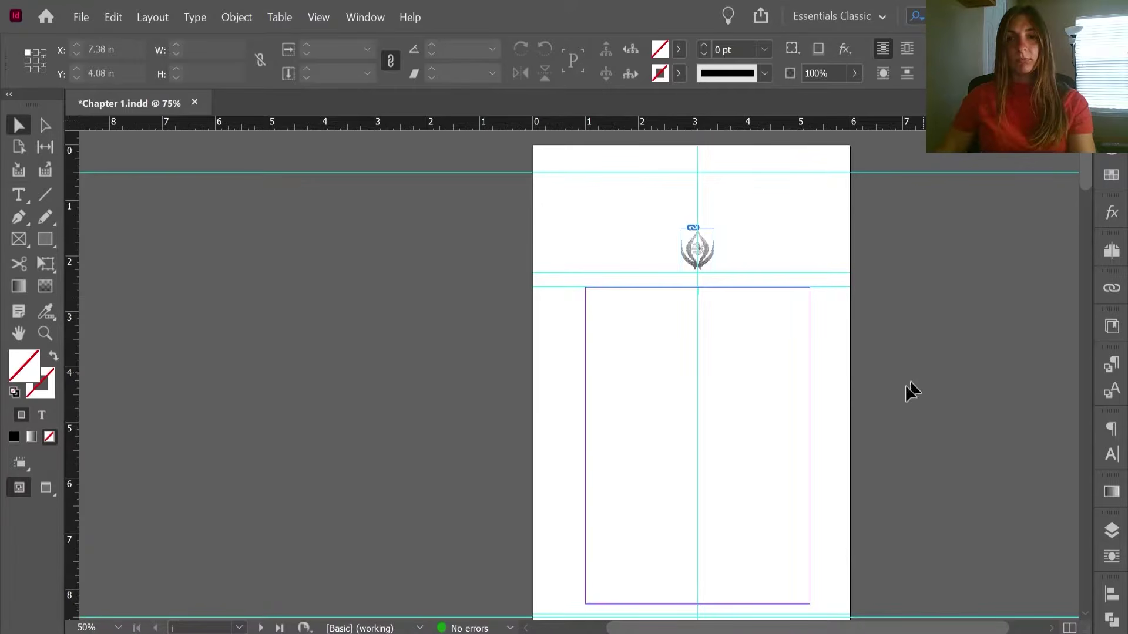
- Place CHAPTER 1 FAMILY OF ORIGIN - Final Clean Copy.docx from the Dropbox Content folder into the main text frame on page i
{"action": "scroll", "coordinate": [890, 421], "scroll_direction": "up", "scroll_amount": 1}
{"action": "scroll", "coordinate": [881, 420], "scroll_direction": "down", "scroll_amount": 1}
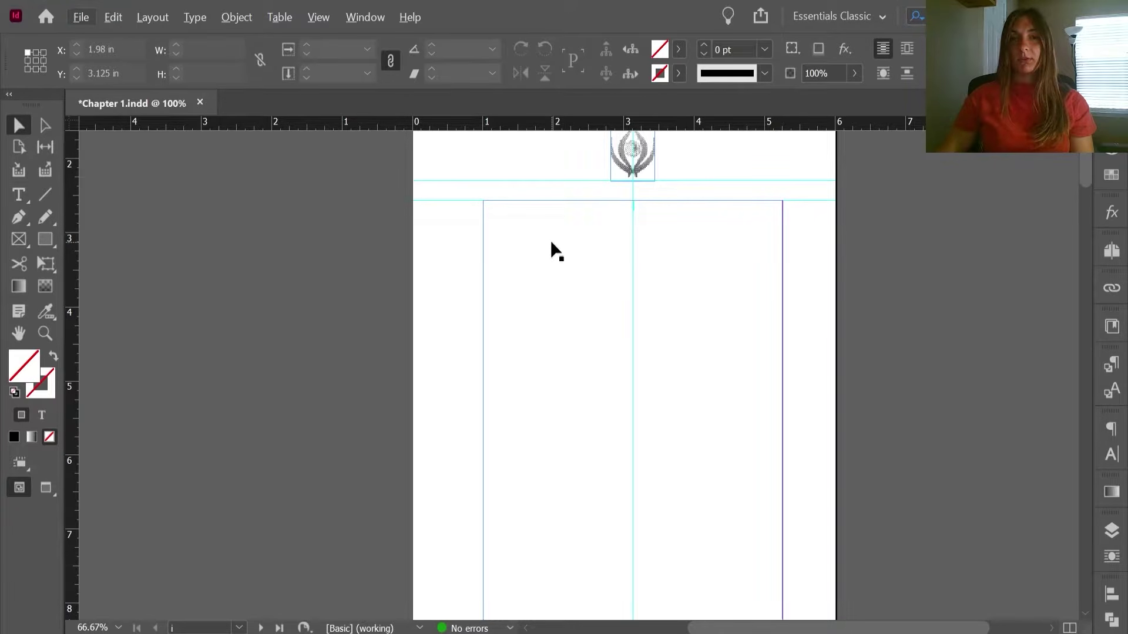
{"action": "left_click", "coordinate": [85, 20]}
{"action": "left_click", "coordinate": [135, 209]}
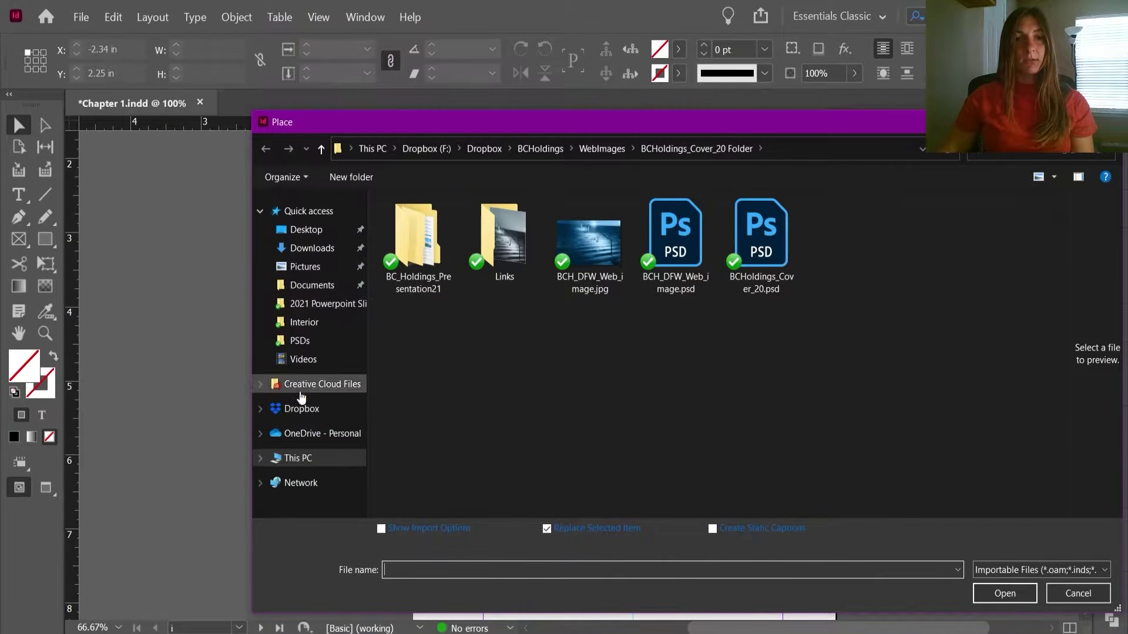
{"action": "left_click", "coordinate": [300, 409]}
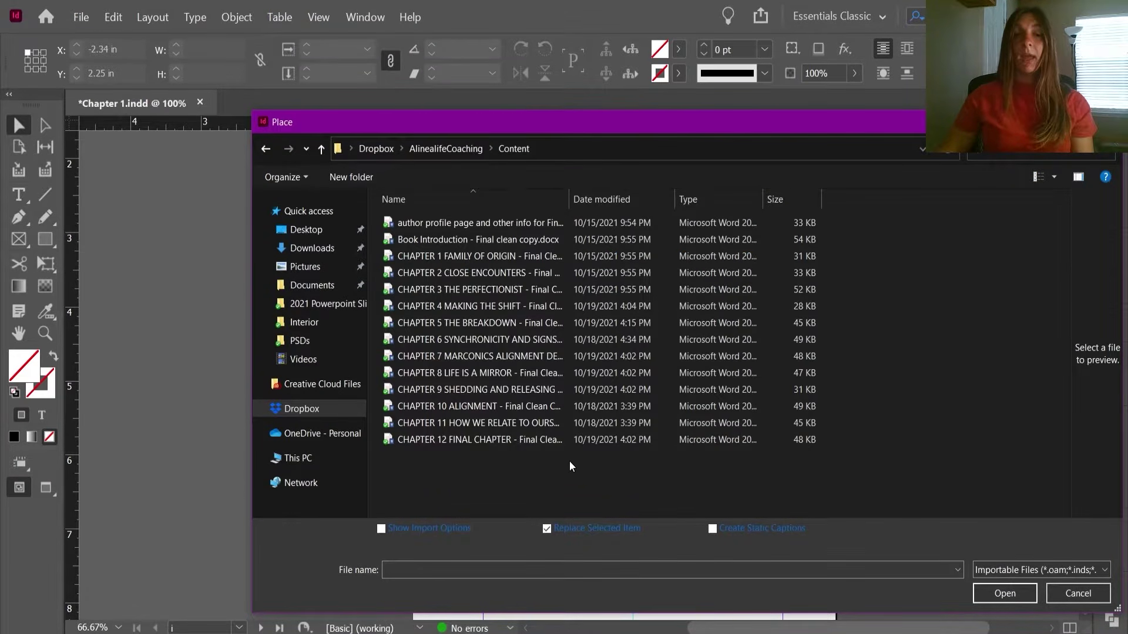
{"action": "left_click", "coordinate": [488, 256]}
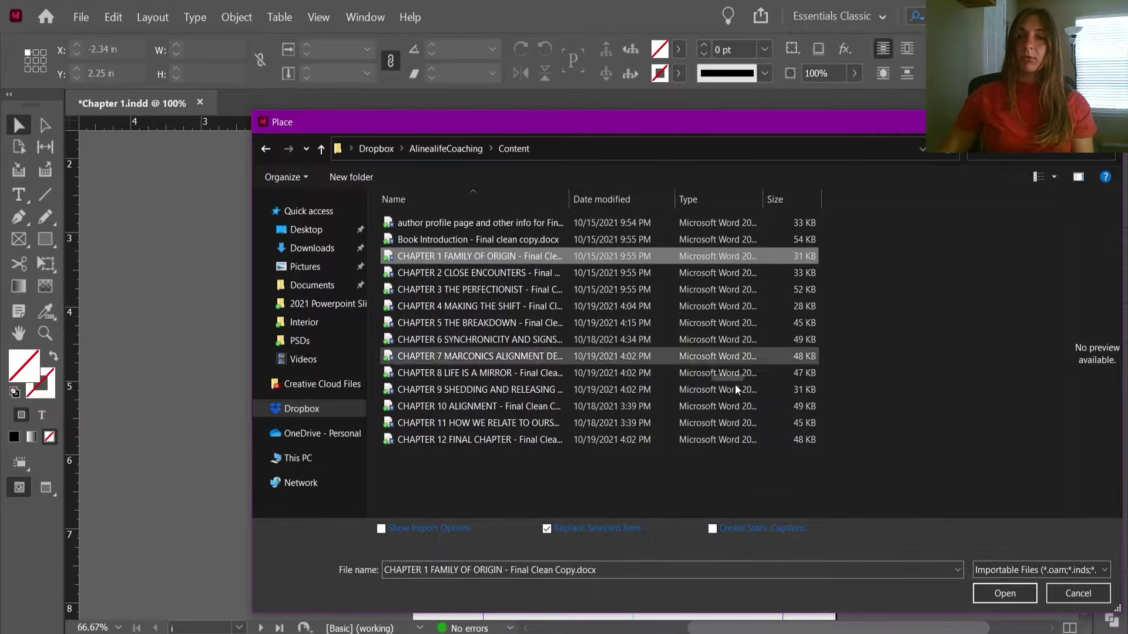
{"action": "left_click", "coordinate": [992, 602]}
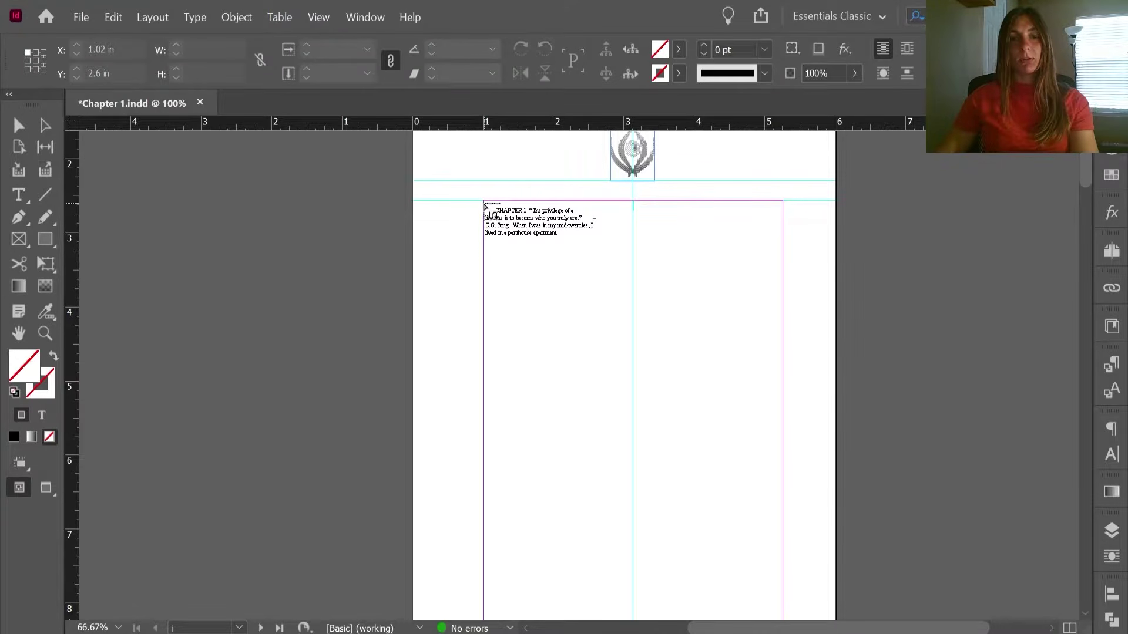
{"action": "left_click", "coordinate": [485, 206]}
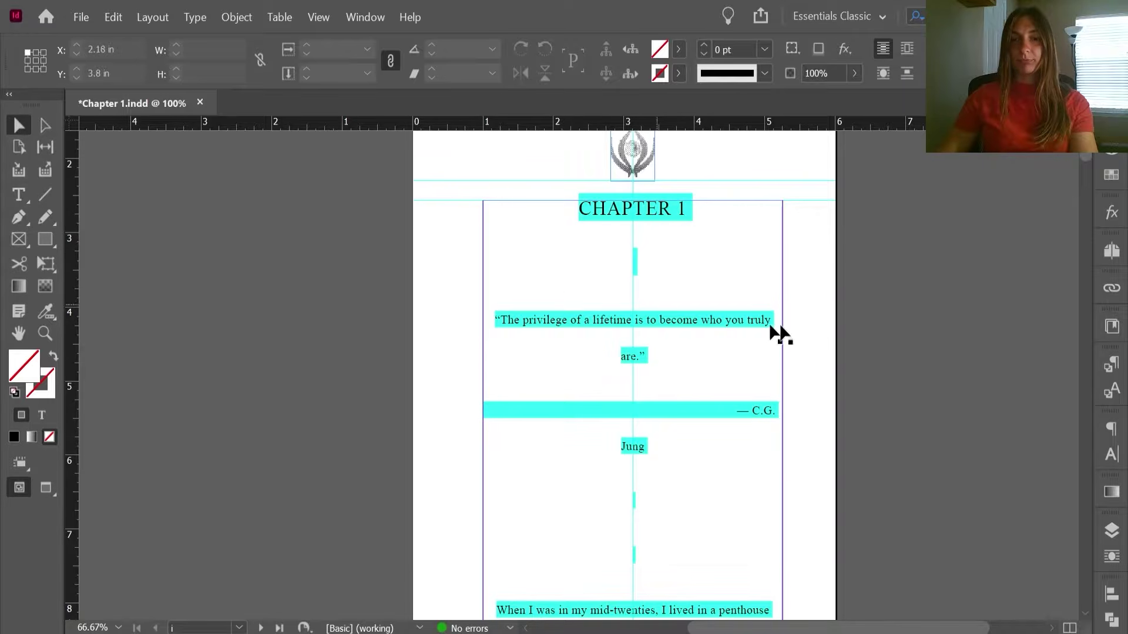
- Look through the placed chapter pages to examine how the text flows and is formatted, ending back at the opening quote
{"action": "scroll", "coordinate": [833, 344], "scroll_direction": "down", "scroll_amount": 1}
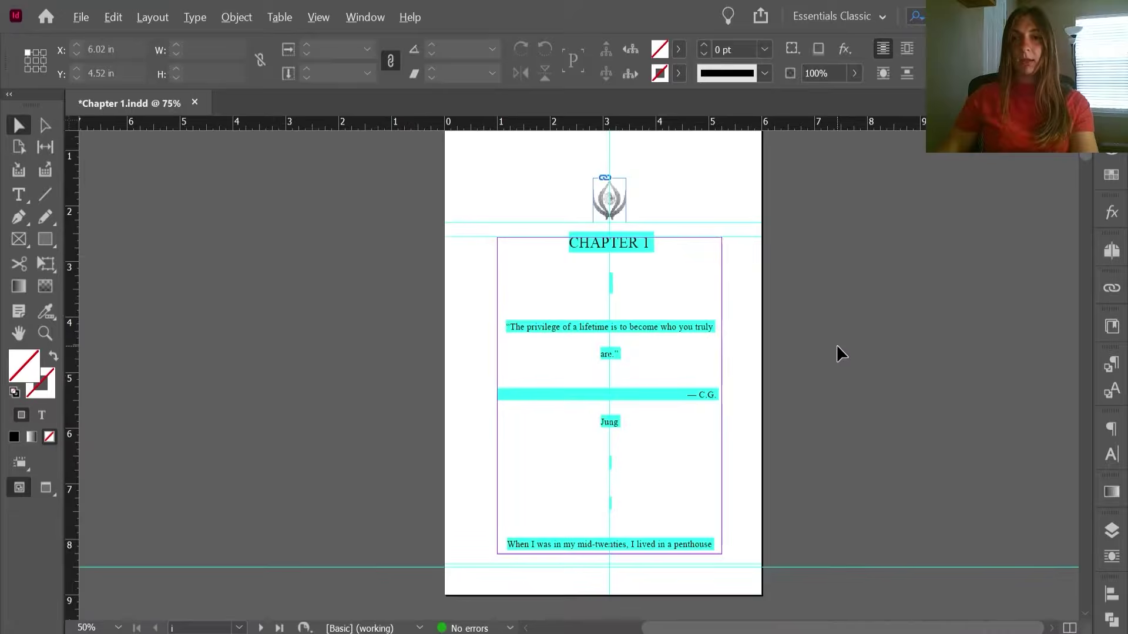
{"action": "scroll", "coordinate": [836, 344], "scroll_direction": "down", "scroll_amount": 8}
{"action": "scroll", "coordinate": [766, 304], "scroll_direction": "down", "scroll_amount": 5}
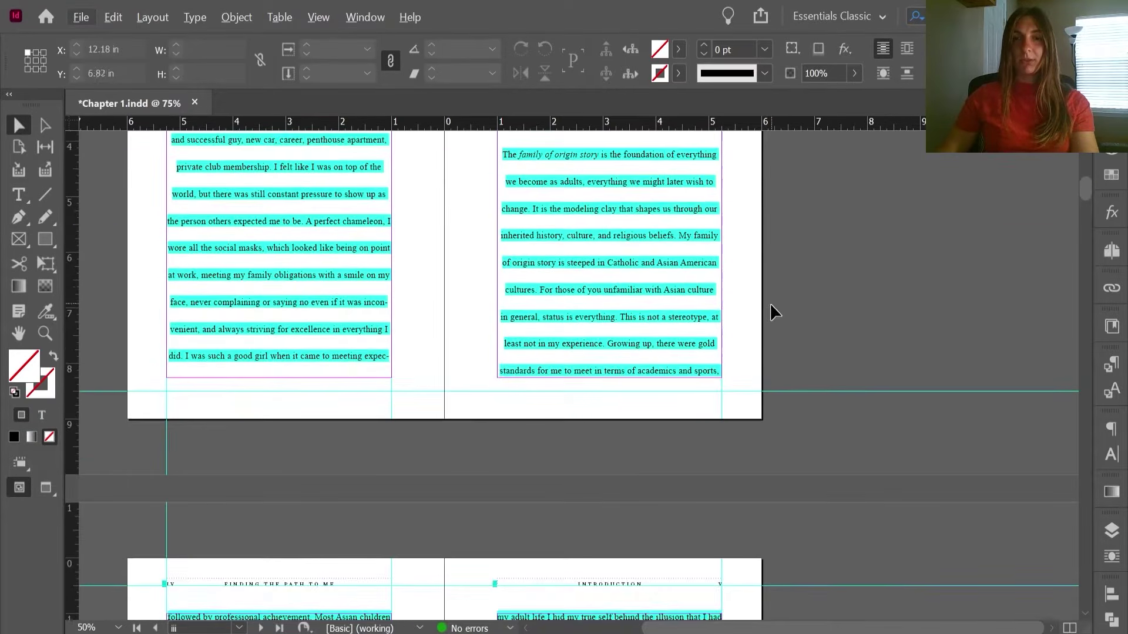
{"action": "scroll", "coordinate": [764, 318], "scroll_direction": "down", "scroll_amount": 12}
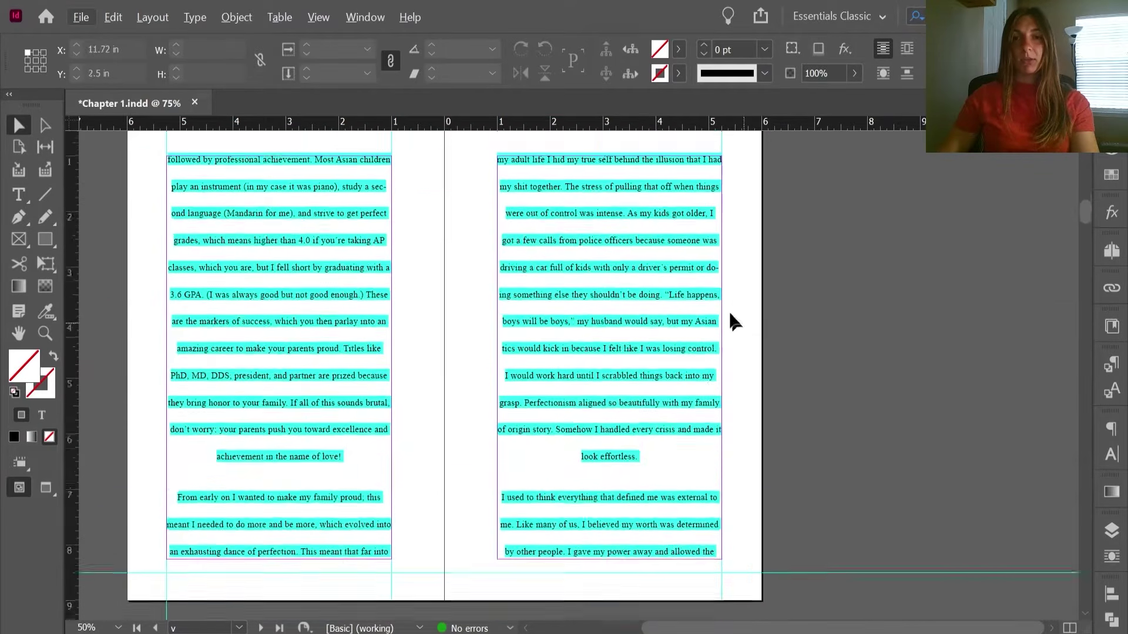
{"action": "scroll", "coordinate": [736, 288], "scroll_direction": "down", "scroll_amount": 4}
{"action": "scroll", "coordinate": [731, 290], "scroll_direction": "up", "scroll_amount": 11}
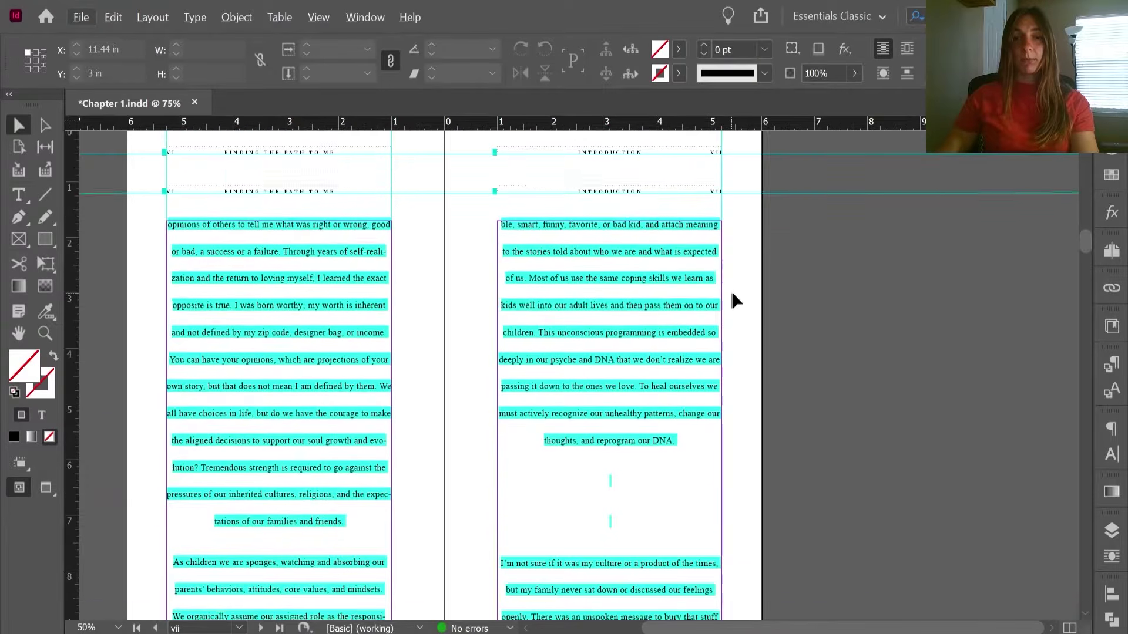
{"action": "scroll", "coordinate": [736, 291], "scroll_direction": "up", "scroll_amount": 15}
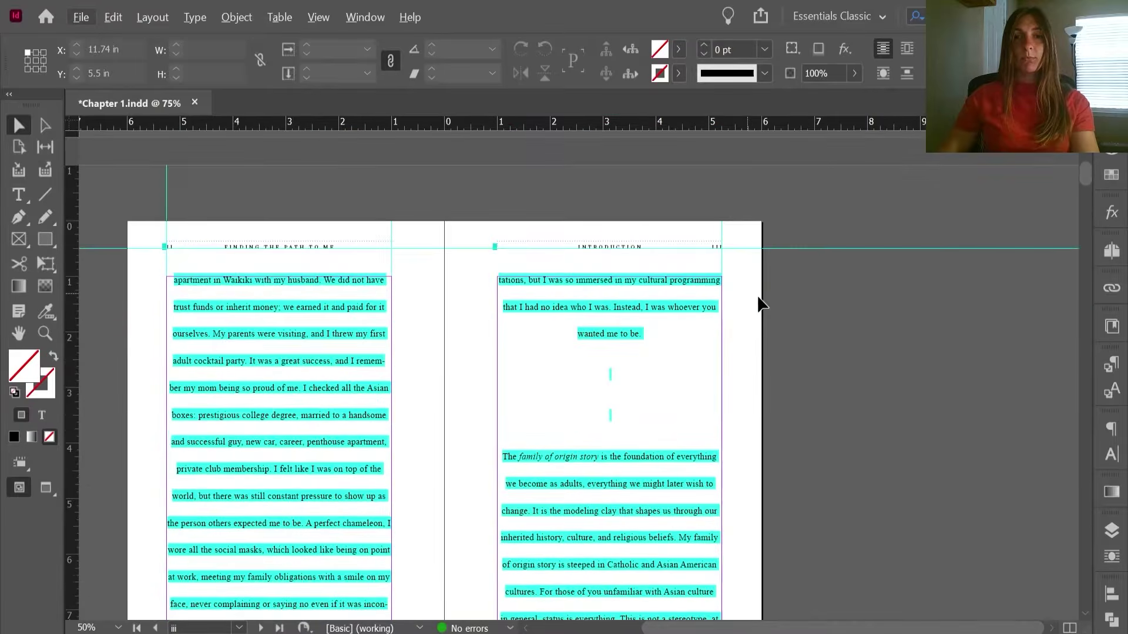
{"action": "scroll", "coordinate": [786, 297], "scroll_direction": "up", "scroll_amount": 1}
{"action": "scroll", "coordinate": [646, 305], "scroll_direction": "up", "scroll_amount": 3}
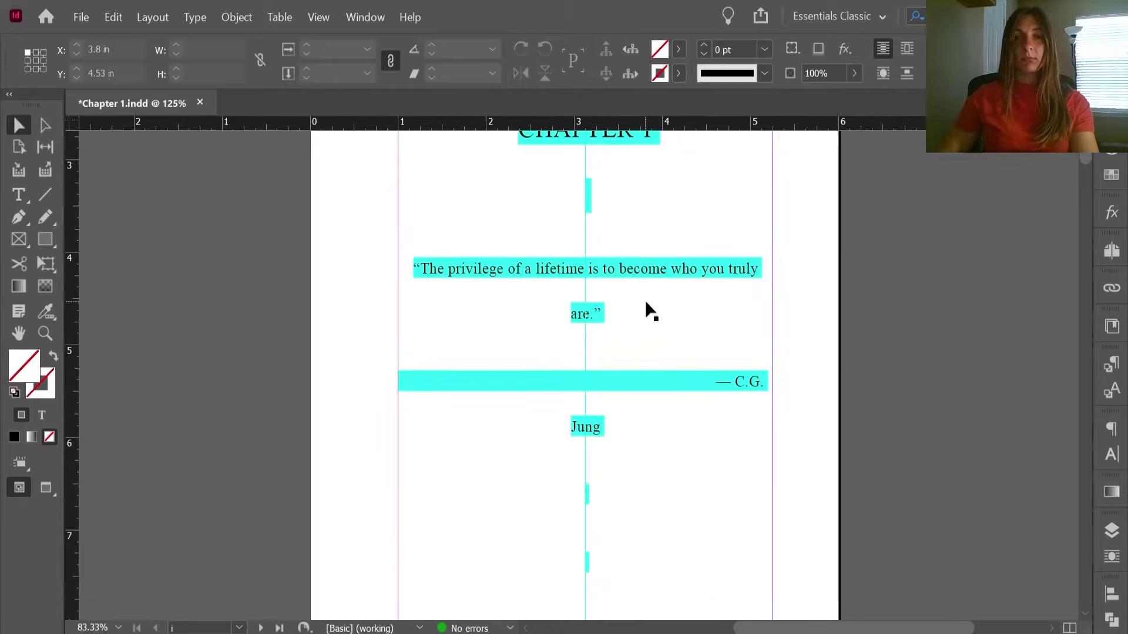
{"action": "scroll", "coordinate": [651, 311], "scroll_direction": "up", "scroll_amount": 3}
{"action": "scroll", "coordinate": [641, 302], "scroll_direction": "down", "scroll_amount": 2}
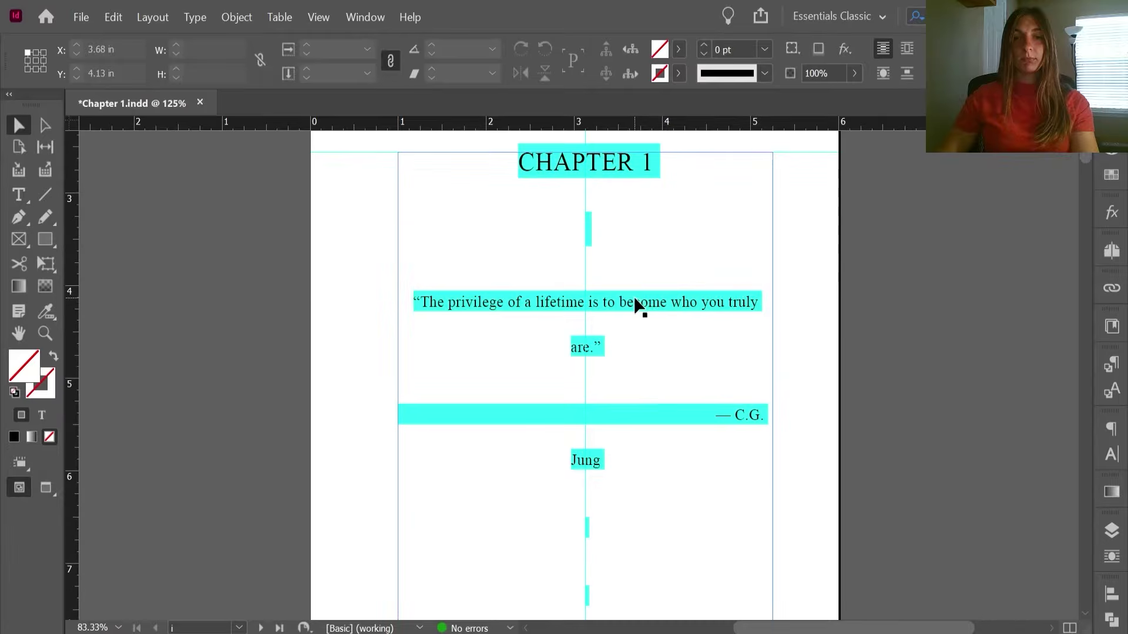
- Select part of the opening quote, check which paragraph style is applied to it, and leave text editing
{"action": "double_click", "coordinate": [635, 301]}
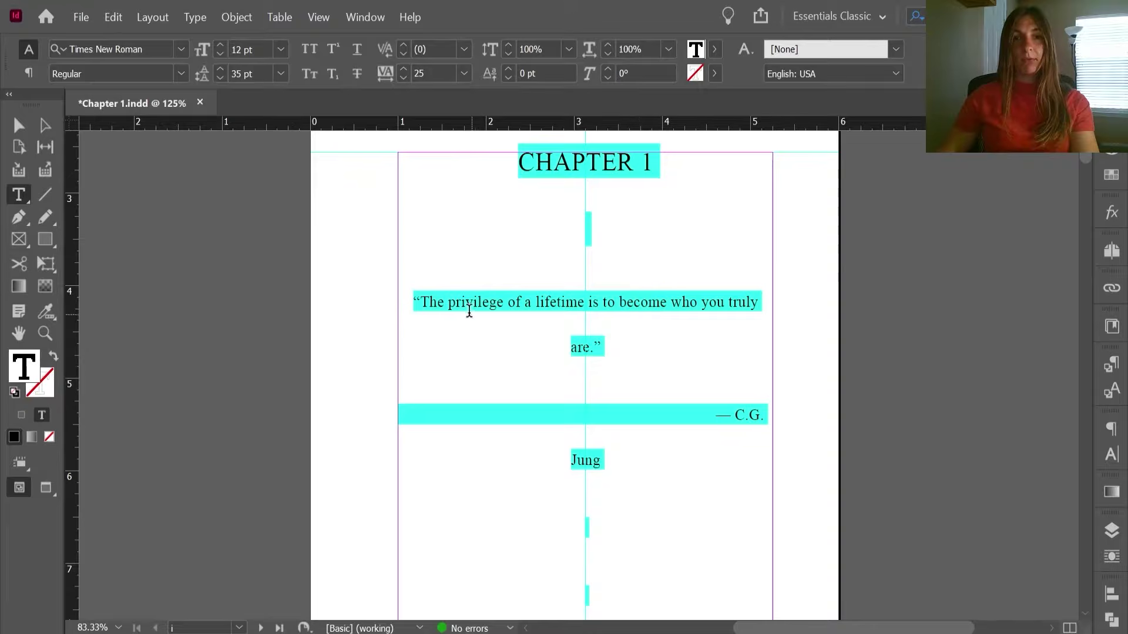
{"action": "left_click_drag", "start_coordinate": [482, 306], "coordinate": [698, 313]}
{"action": "left_click", "coordinate": [1103, 367]}
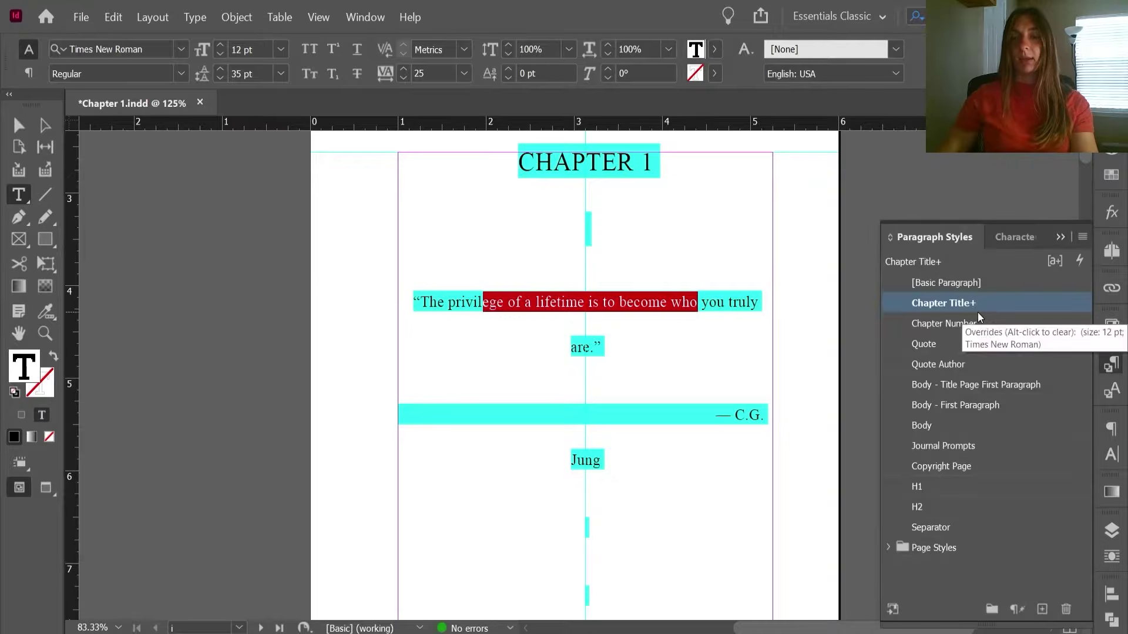
{"action": "left_click_drag", "start_coordinate": [975, 309], "coordinate": [802, 285]}
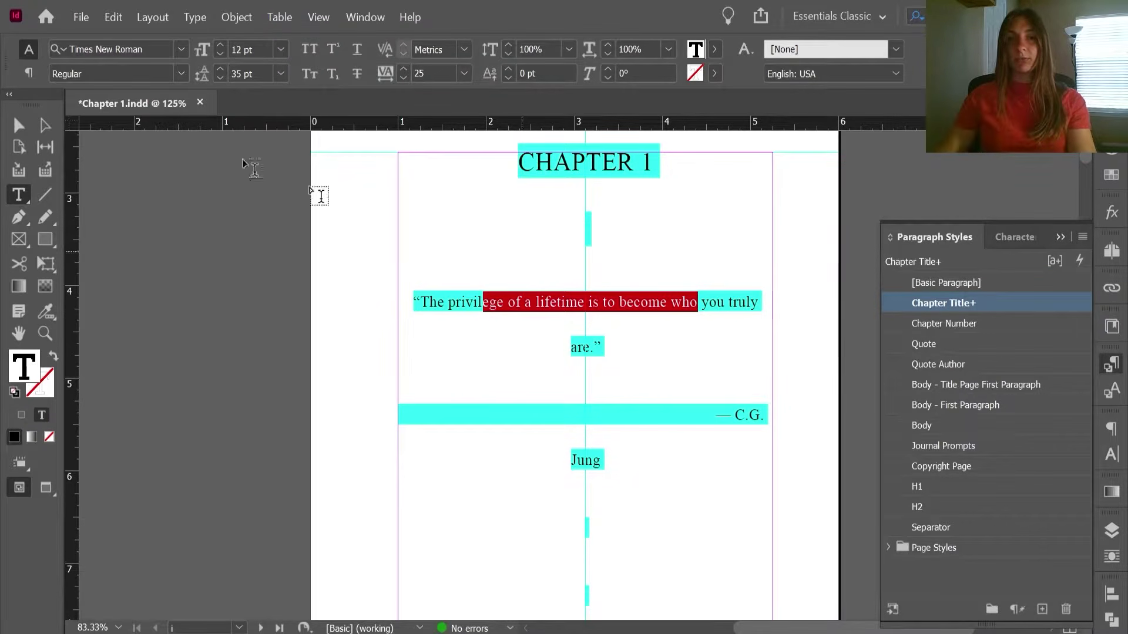
{"action": "left_click", "coordinate": [658, 415]}
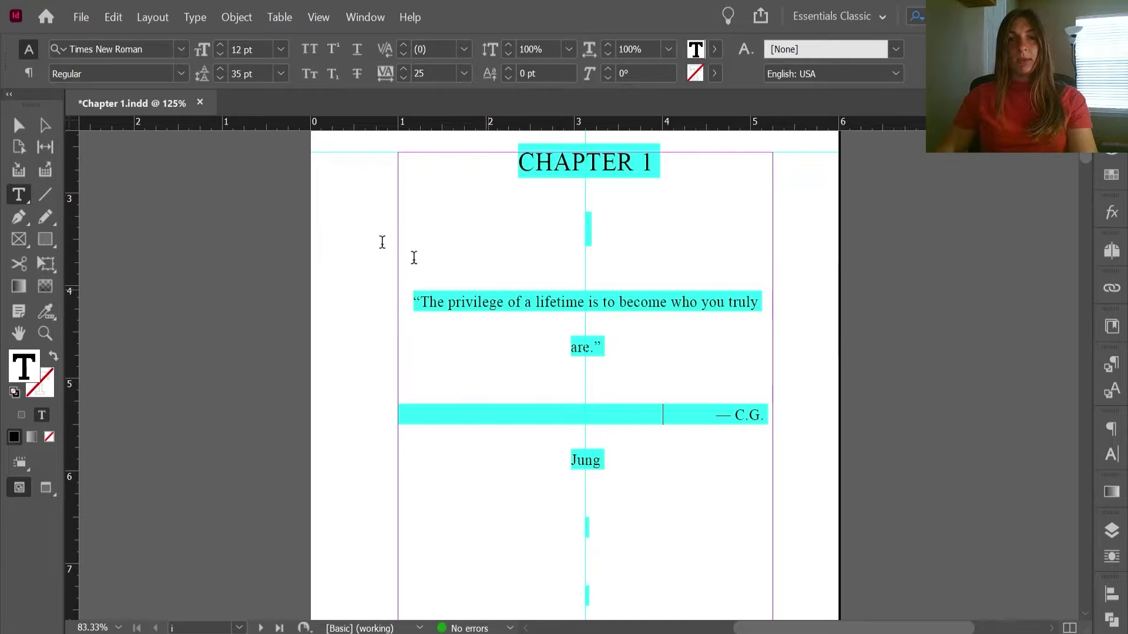
{"action": "left_click", "coordinate": [47, 126]}
{"action": "left_click", "coordinate": [262, 242]}
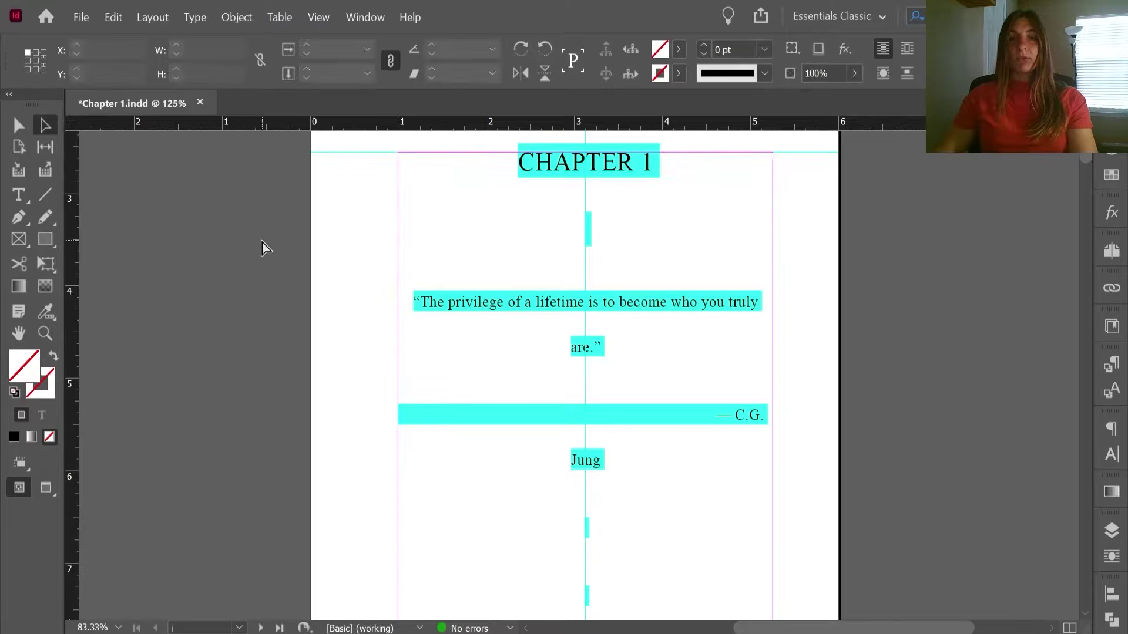
{"action": "left_click", "coordinate": [453, 400]}
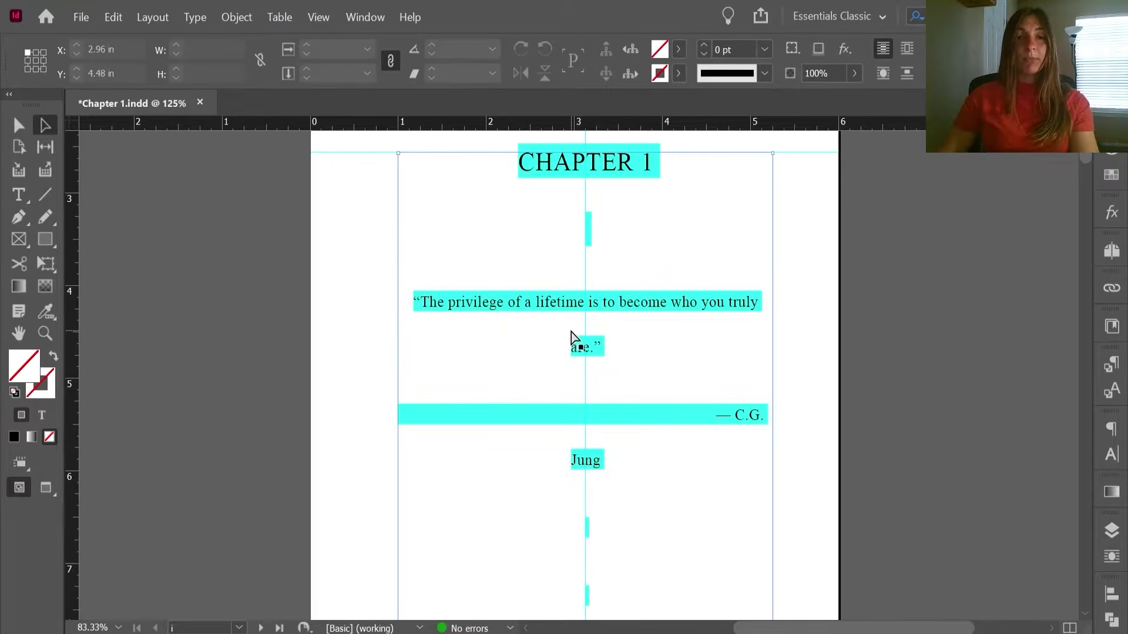
- Delete all of the placed Chapter 1 text from the main story
{"action": "double_click", "coordinate": [559, 302]}
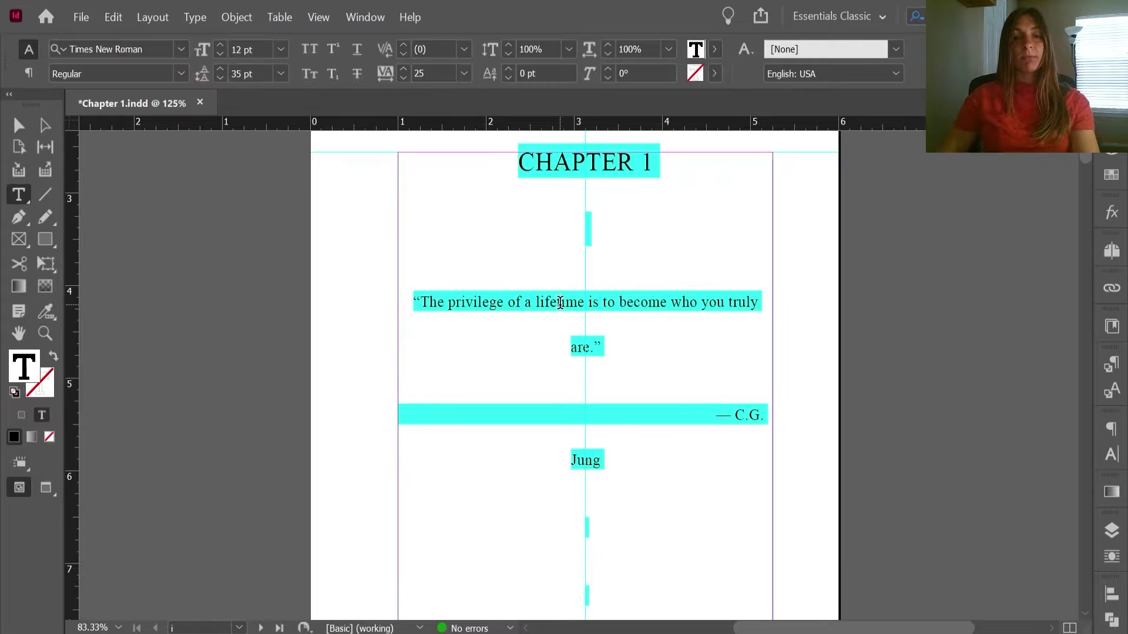
{"action": "key", "text": "ctrl+a"}
{"action": "key", "text": "BackSpace"}
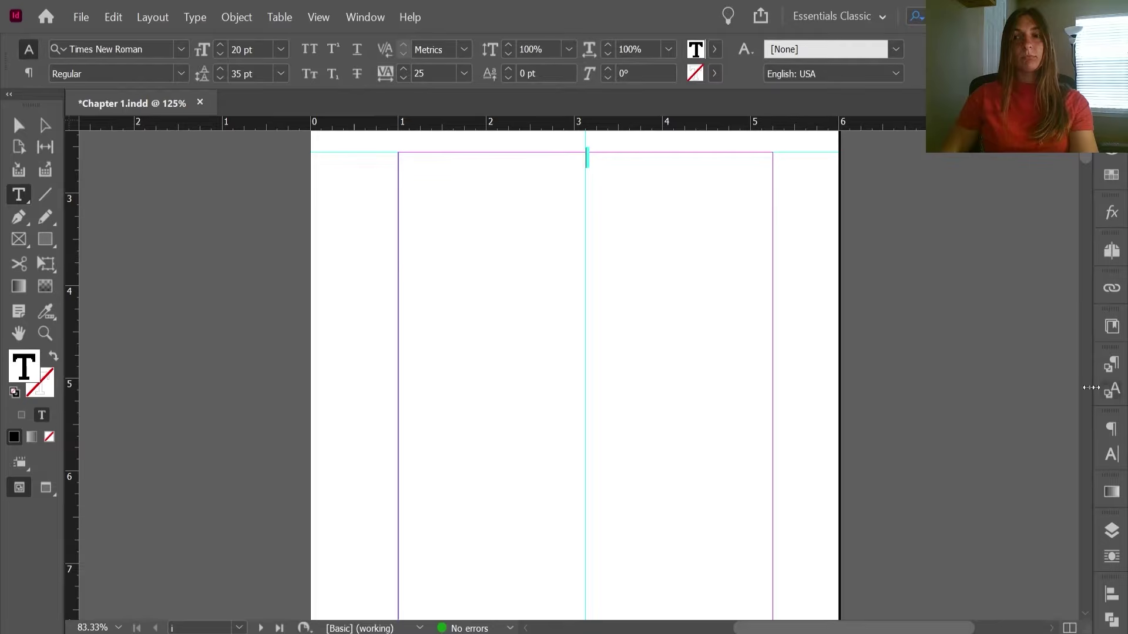
- With nothing selected, make Body the default paragraph style and review its basic character formats
{"action": "left_click", "coordinate": [45, 125]}
{"action": "left_click", "coordinate": [969, 411]}
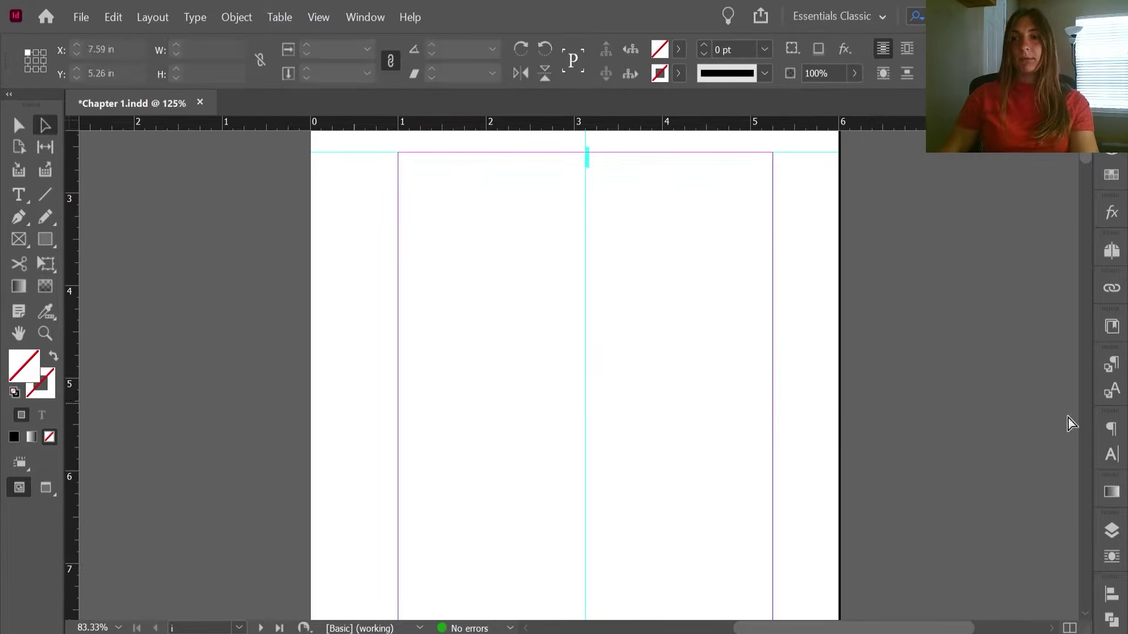
{"action": "left_click", "coordinate": [1120, 433]}
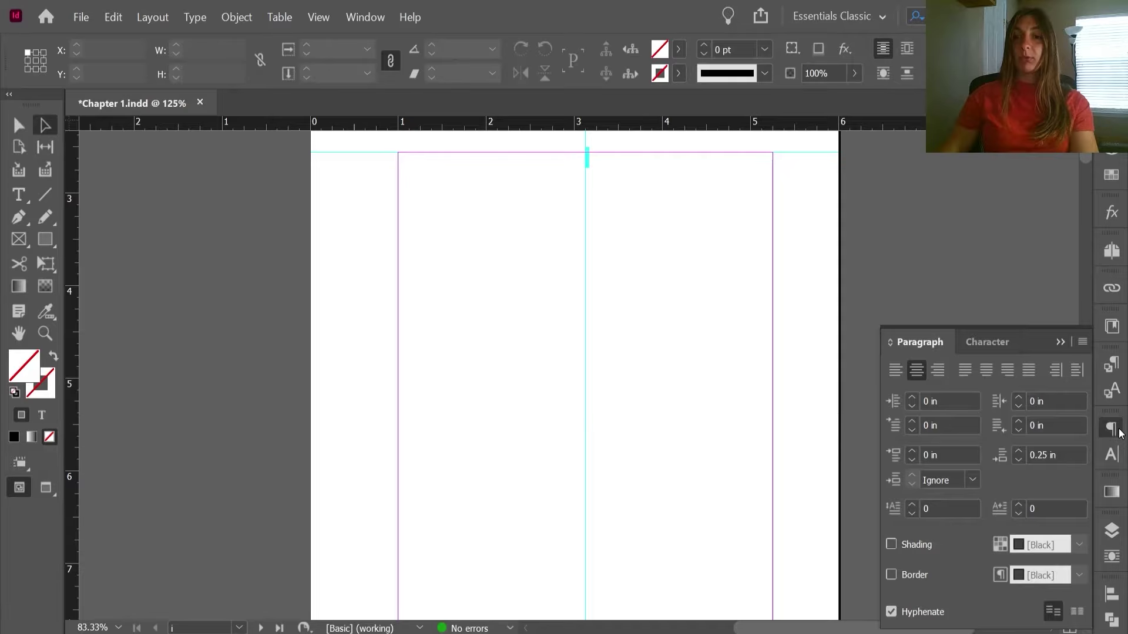
{"action": "left_click", "coordinate": [1119, 368]}
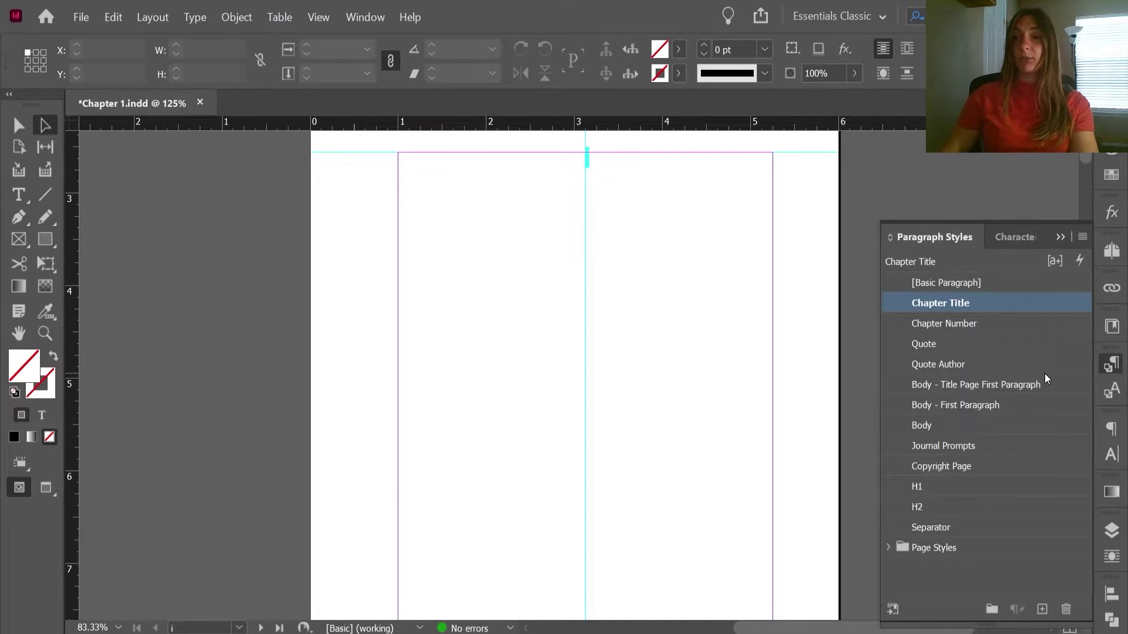
{"action": "double_click", "coordinate": [953, 421]}
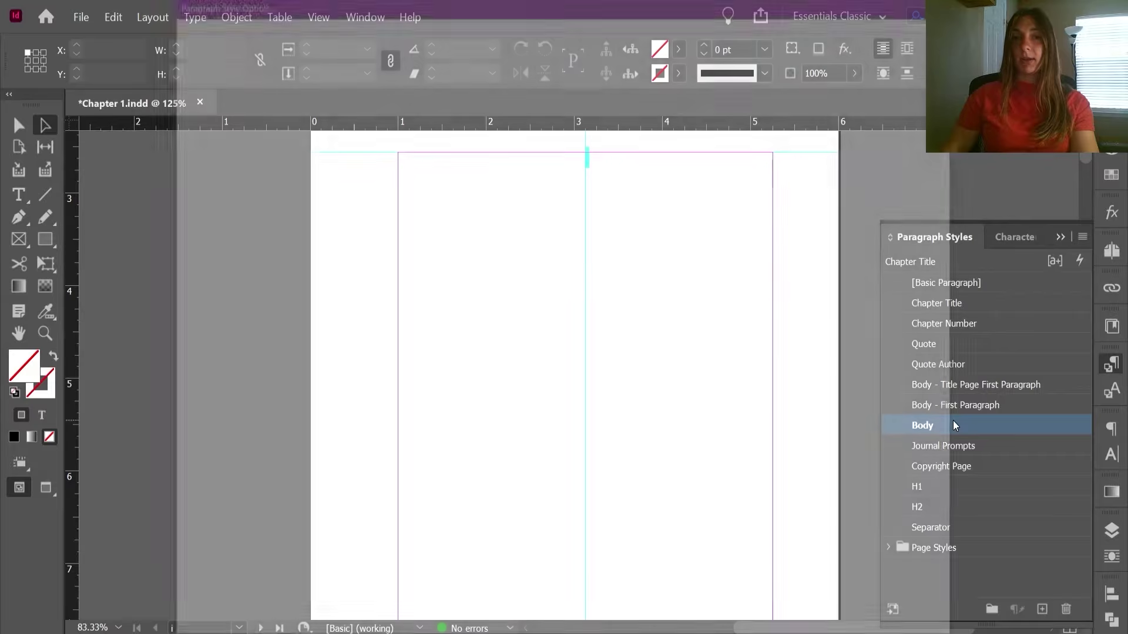
{"action": "left_click", "coordinate": [276, 54]}
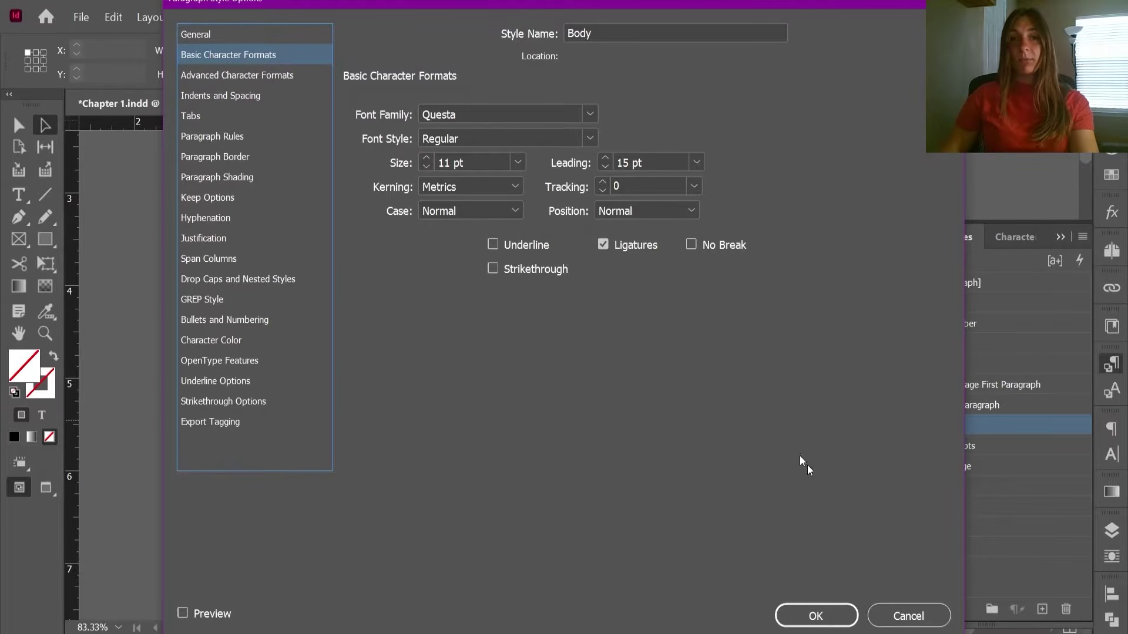
{"action": "left_click", "coordinate": [844, 617]}
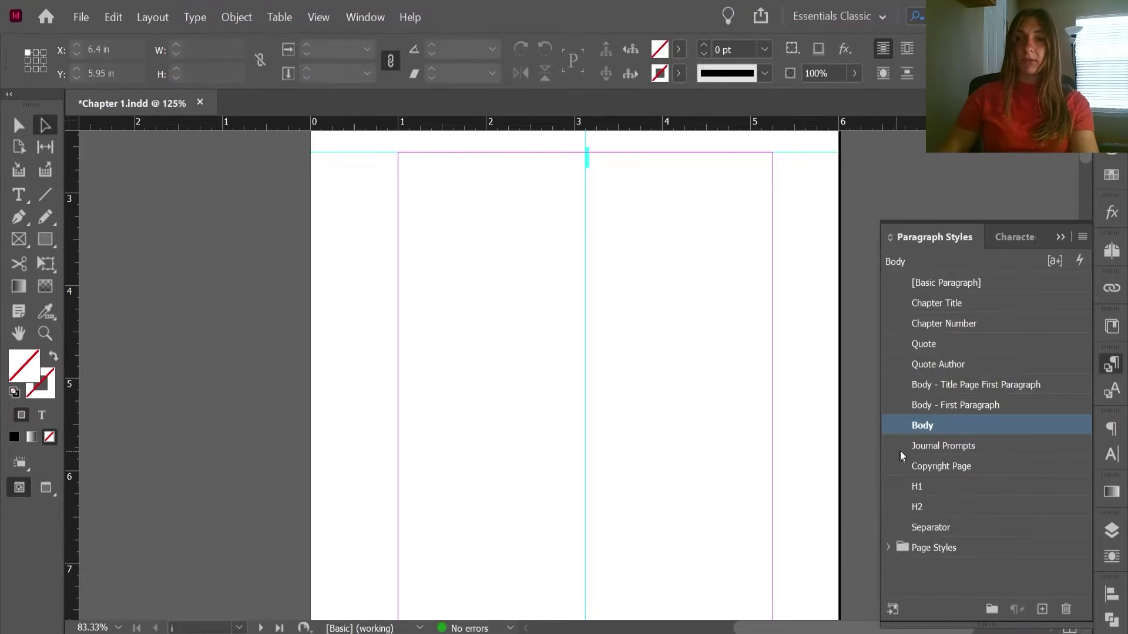
- Set the font size of the Body paragraph style to 10 pt in its basic character formats
{"action": "double_click", "coordinate": [922, 425]}
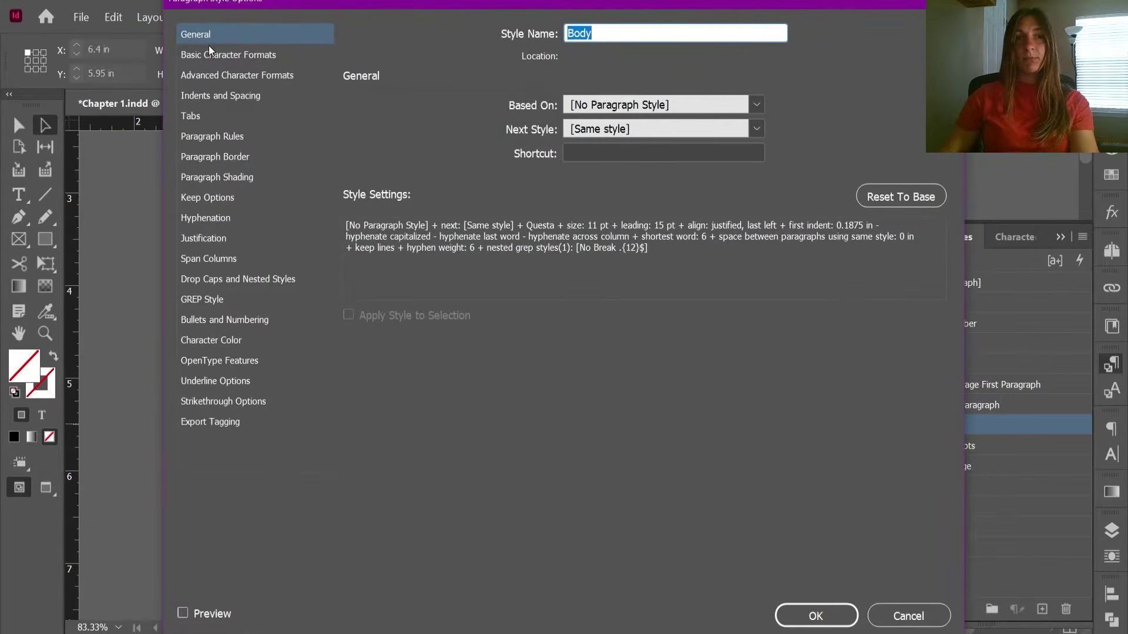
{"action": "left_click", "coordinate": [209, 52]}
{"action": "left_click", "coordinate": [425, 167]}
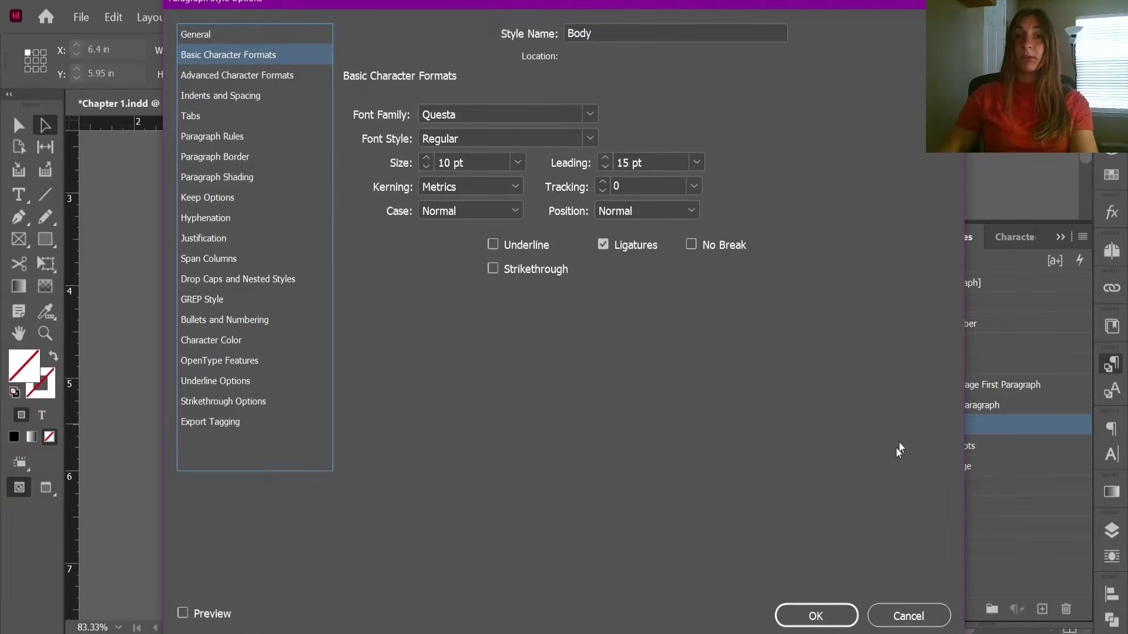
{"action": "left_click", "coordinate": [815, 616]}
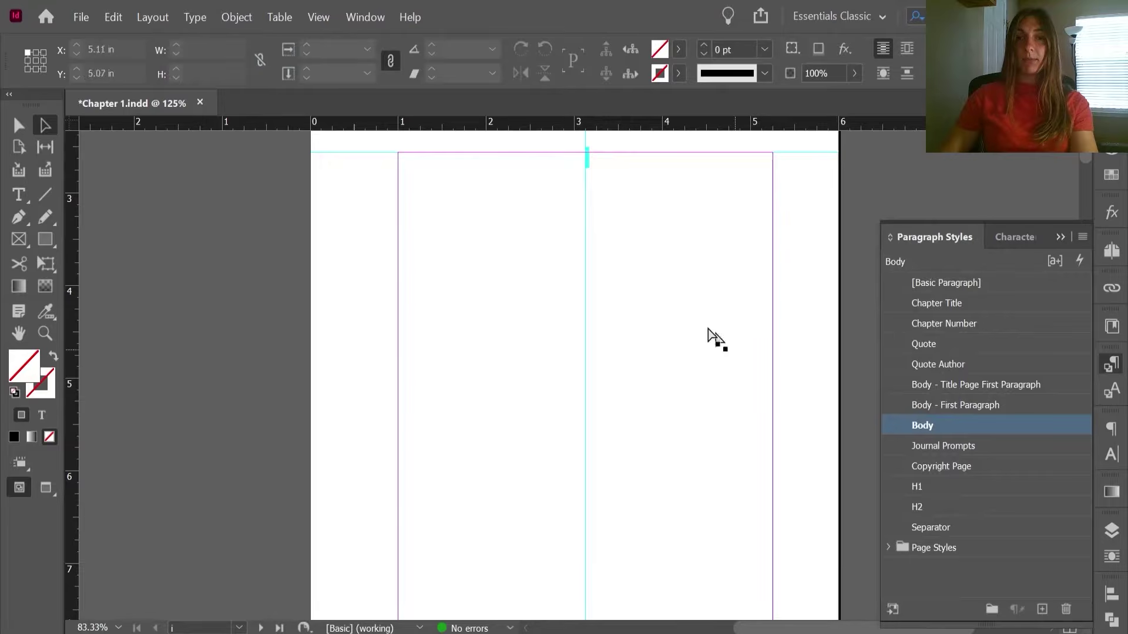
- Apply the Body paragraph style to the empty main text frame on page i, clearing overrides
{"action": "double_click", "coordinate": [620, 193]}
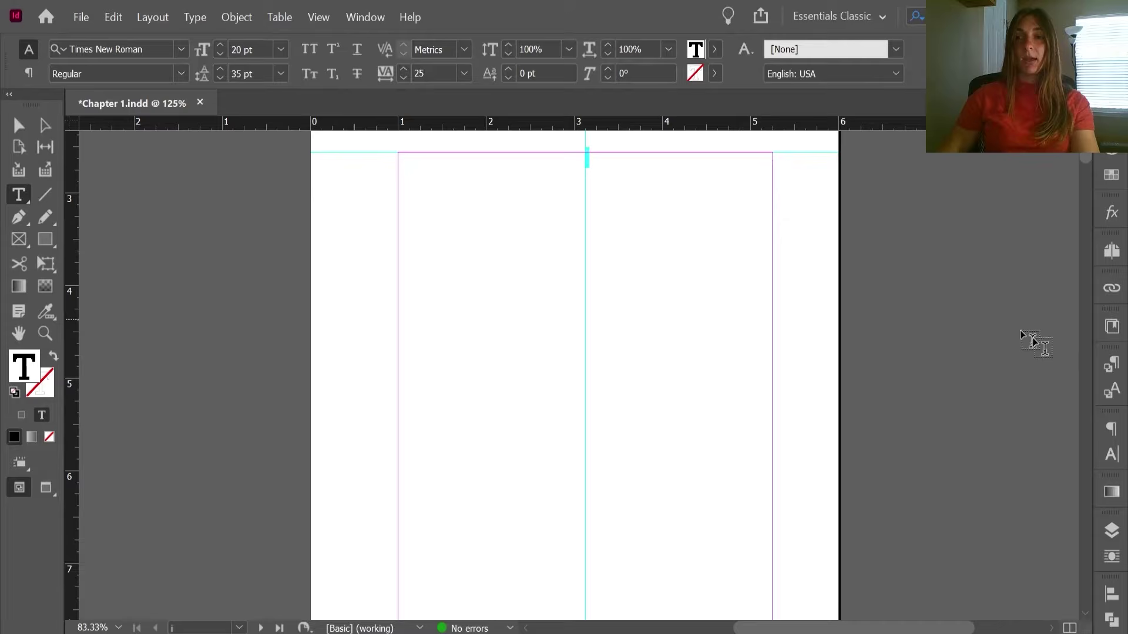
{"action": "left_click", "coordinate": [1099, 366]}
{"action": "left_click", "coordinate": [946, 434]}
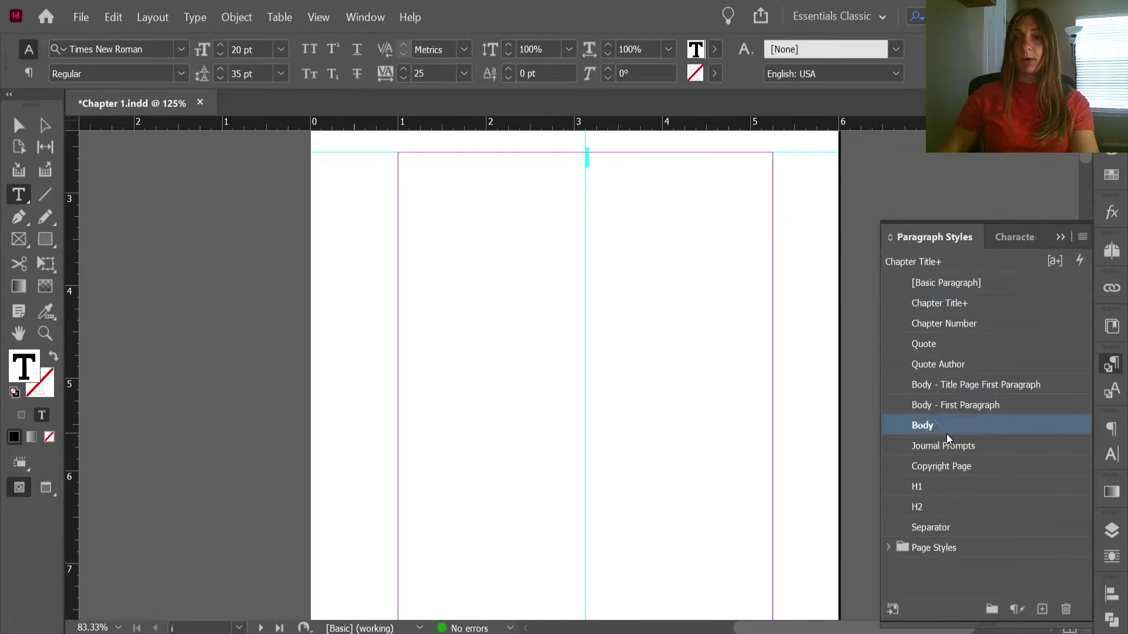
{"action": "right_click", "coordinate": [947, 433]}
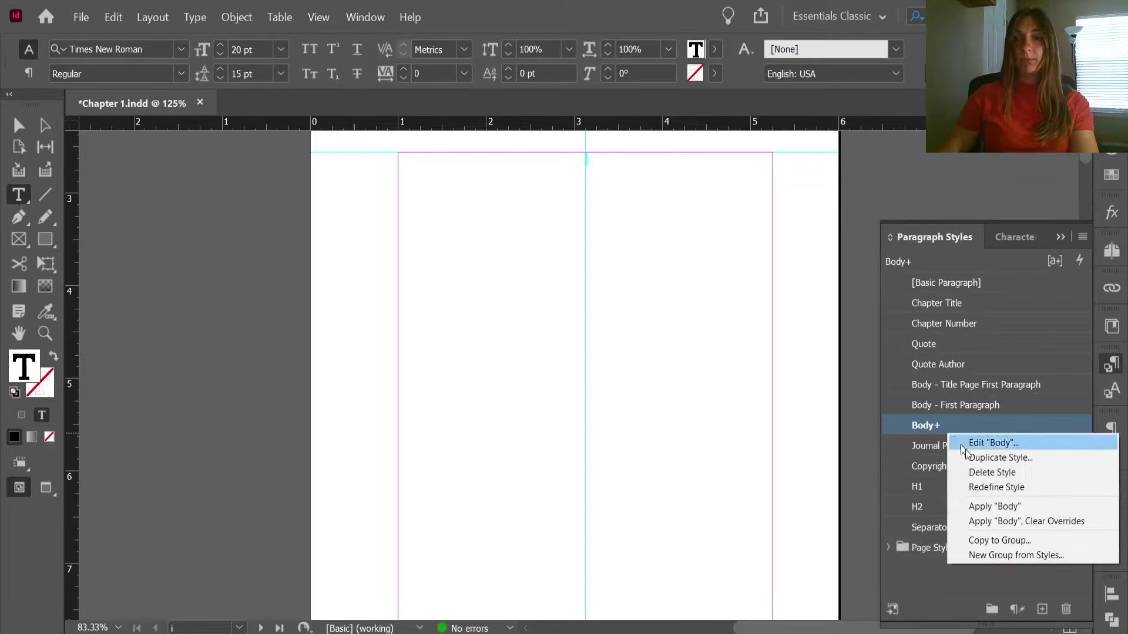
{"action": "left_click", "coordinate": [1007, 520]}
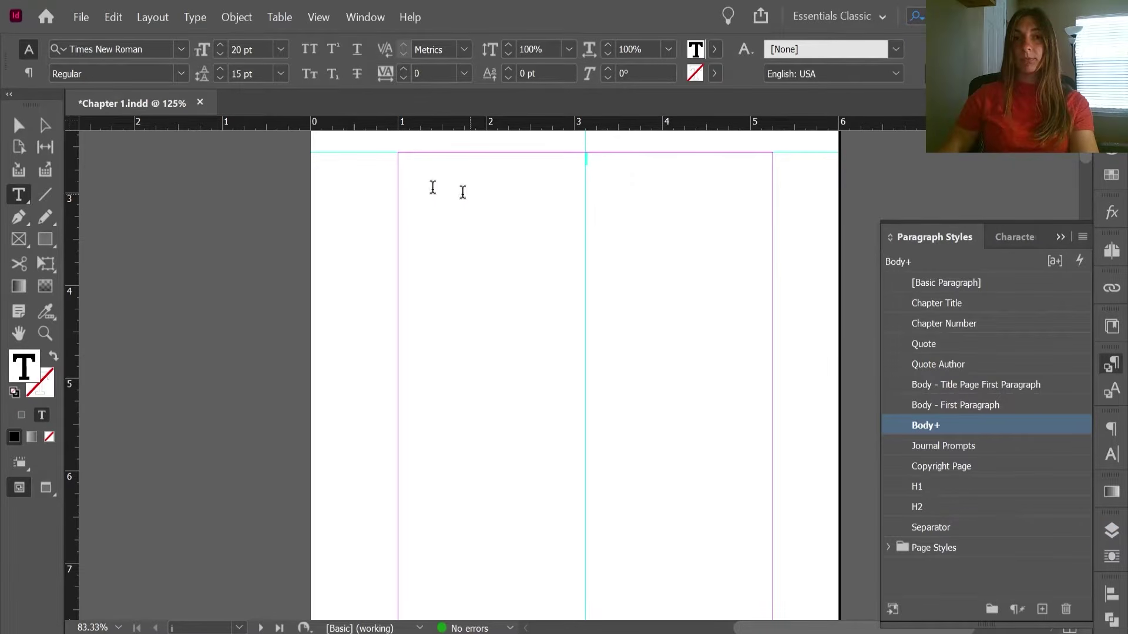
- Place the CHAPTER 1 FAMILY OF ORIGIN Word document into the main text frame on page i
{"action": "left_click", "coordinate": [82, 17]}
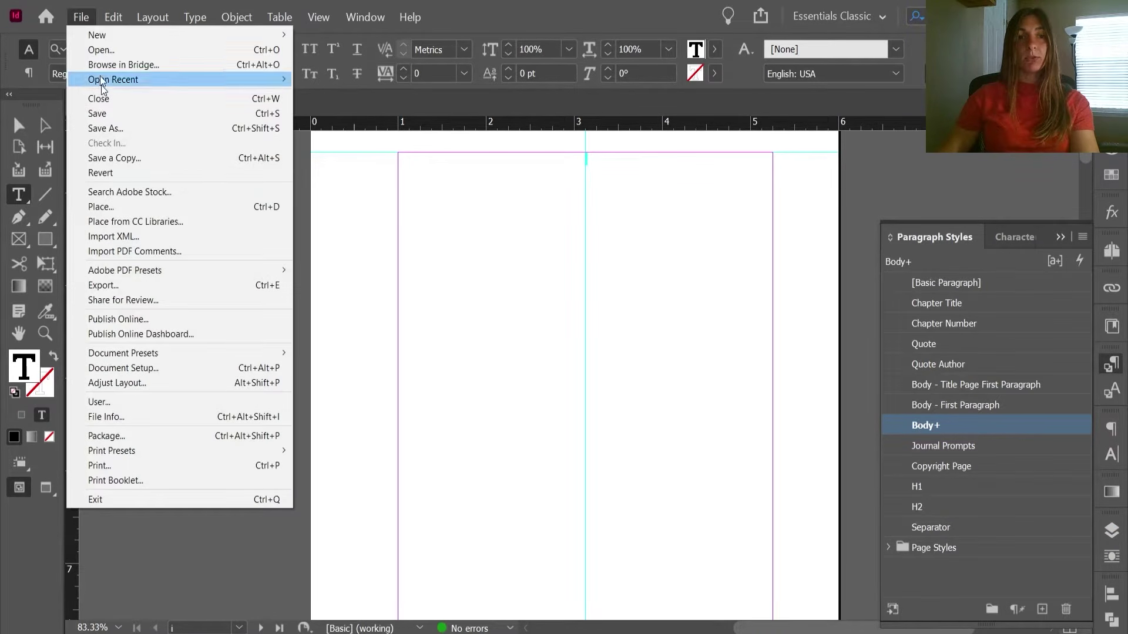
{"action": "left_click", "coordinate": [118, 206]}
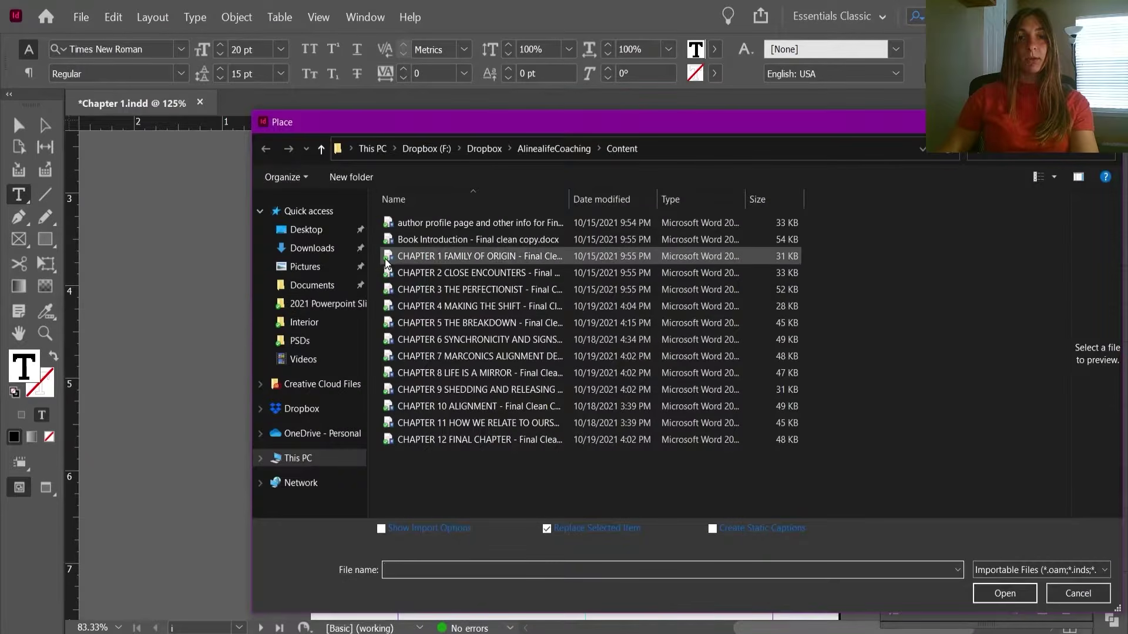
{"action": "left_click", "coordinate": [406, 256]}
{"action": "left_click", "coordinate": [1005, 594]}
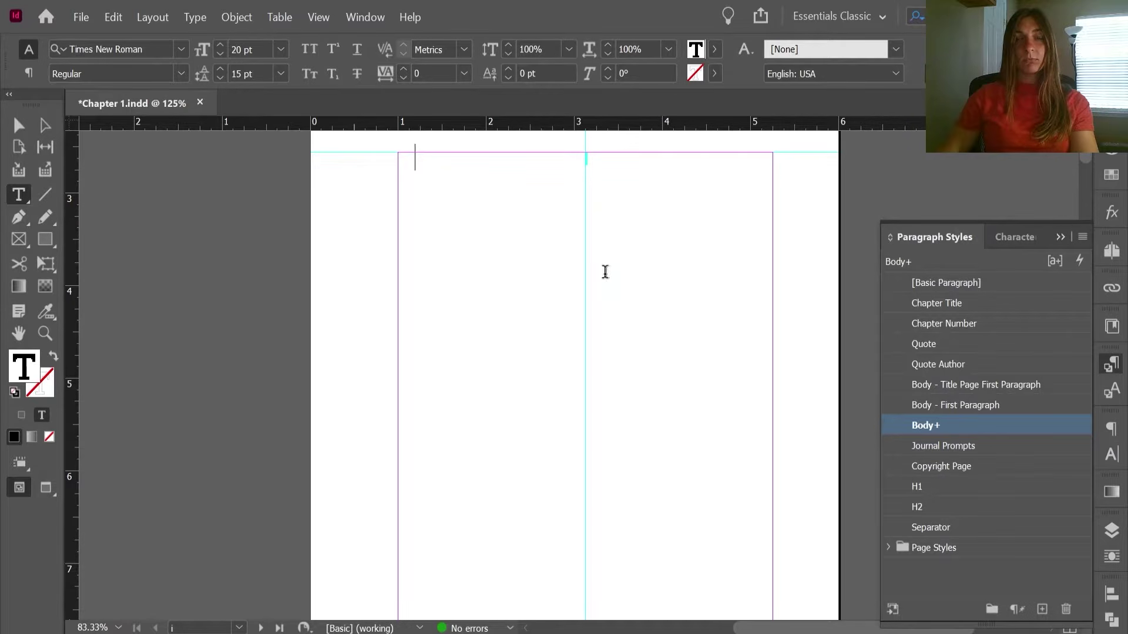
{"action": "left_click", "coordinate": [583, 304]}
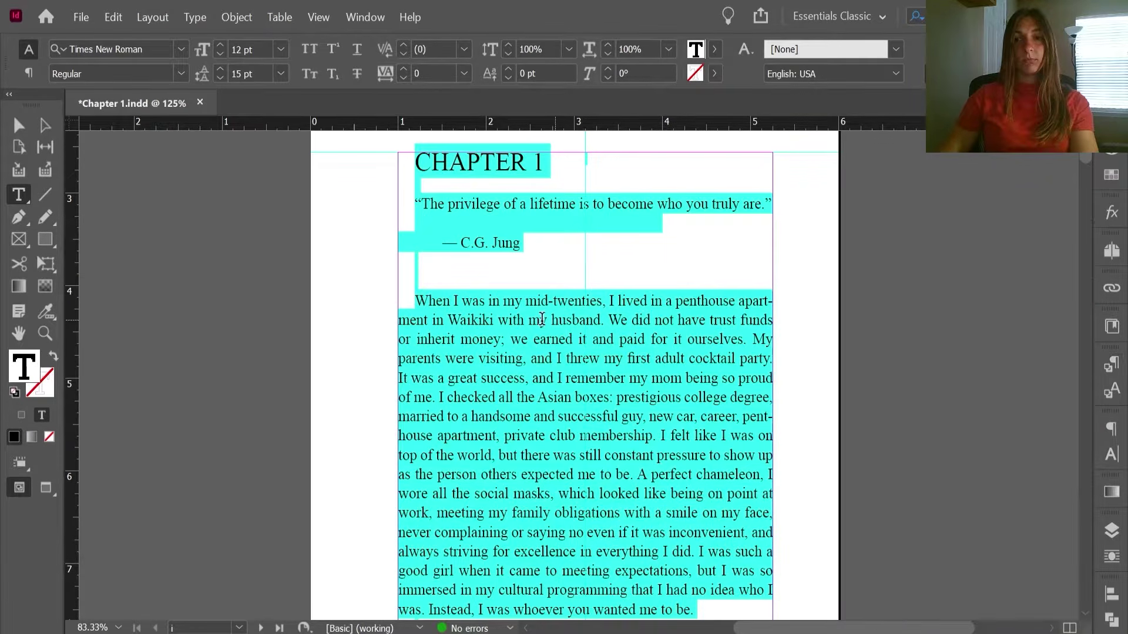
- Examine the highlighted style overrides in the placed chapter text, from the chapter heading through the pages ii–iii spread
{"action": "left_click", "coordinate": [1112, 362]}
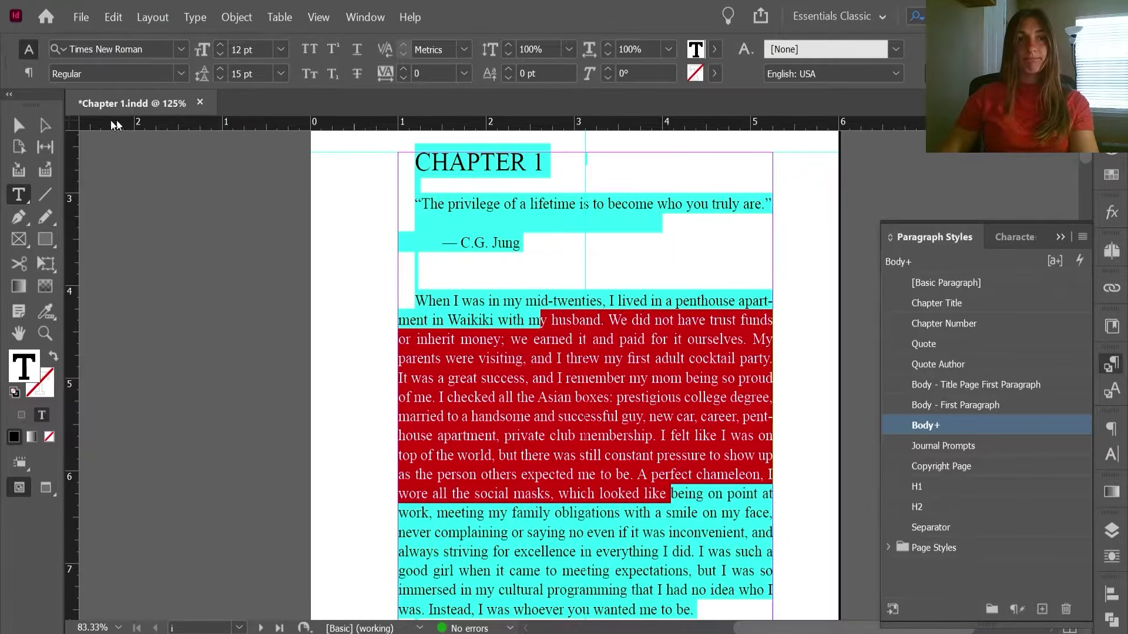
{"action": "left_click", "coordinate": [43, 117]}
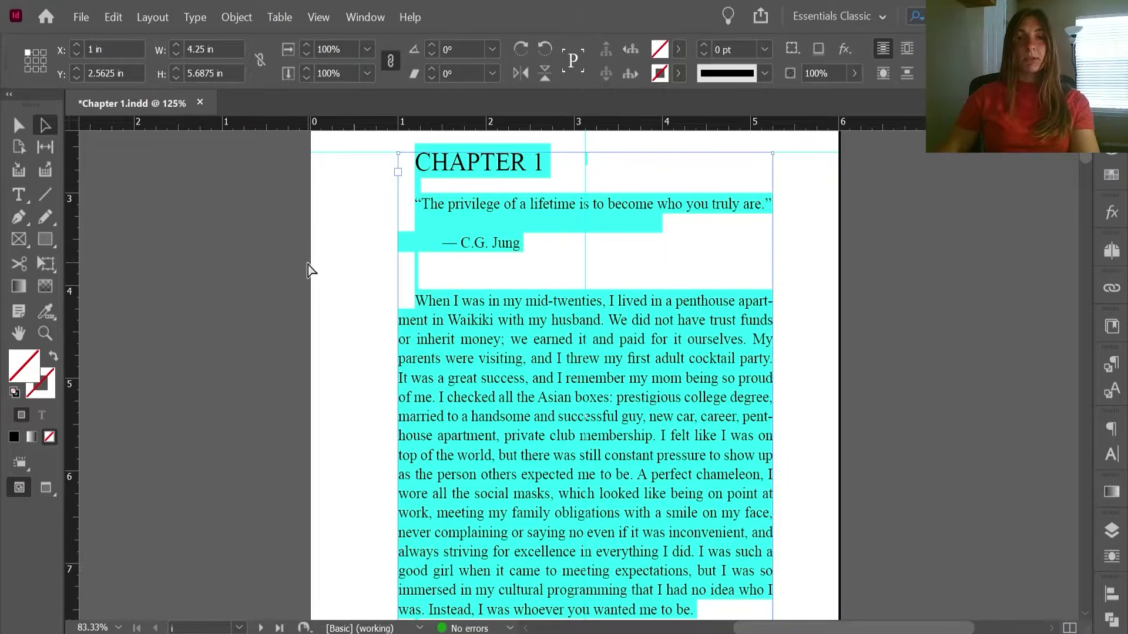
{"action": "left_click", "coordinate": [456, 176]}
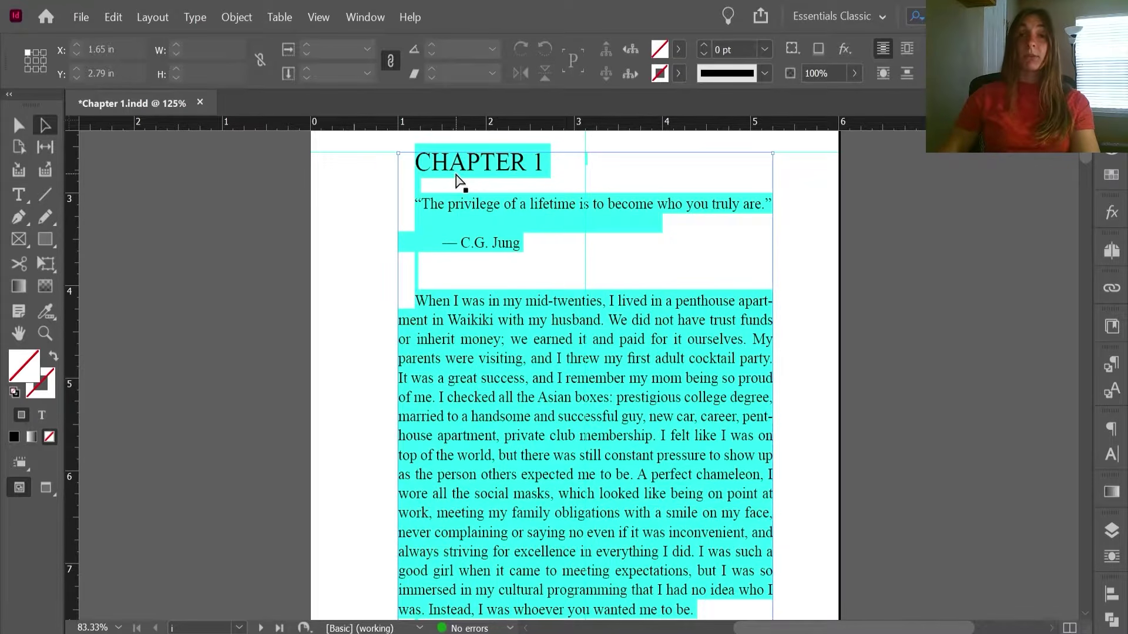
{"action": "double_click", "coordinate": [455, 171]}
{"action": "left_click_drag", "start_coordinate": [416, 157], "coordinate": [550, 152]}
{"action": "scroll", "coordinate": [617, 318], "scroll_direction": "down", "scroll_amount": 5}
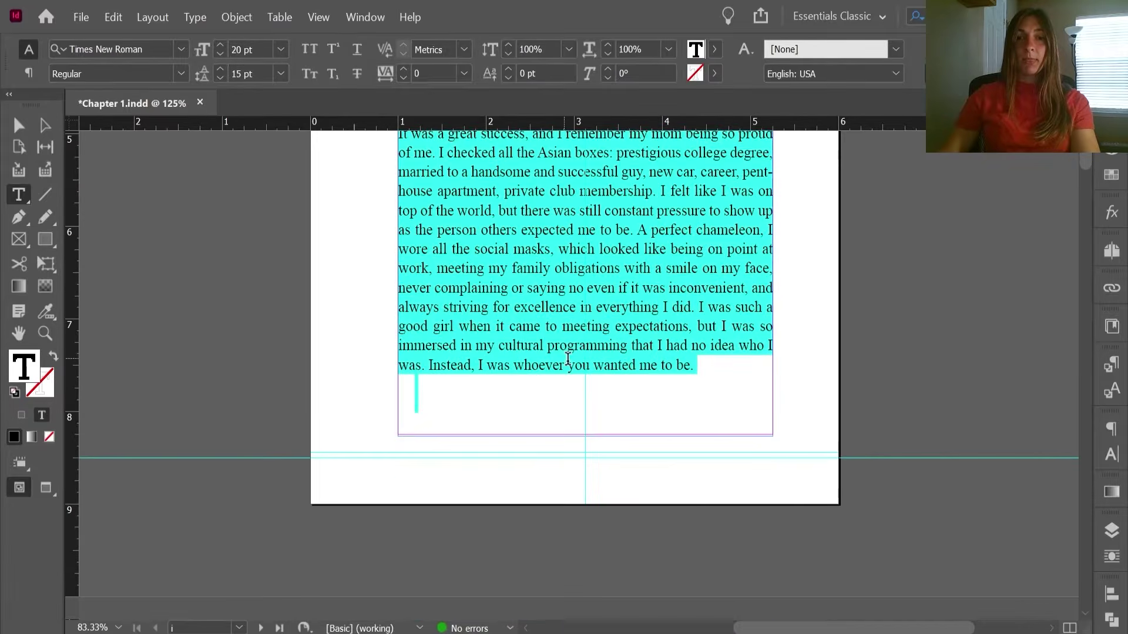
{"action": "scroll", "coordinate": [685, 439], "scroll_direction": "down", "scroll_amount": 8}
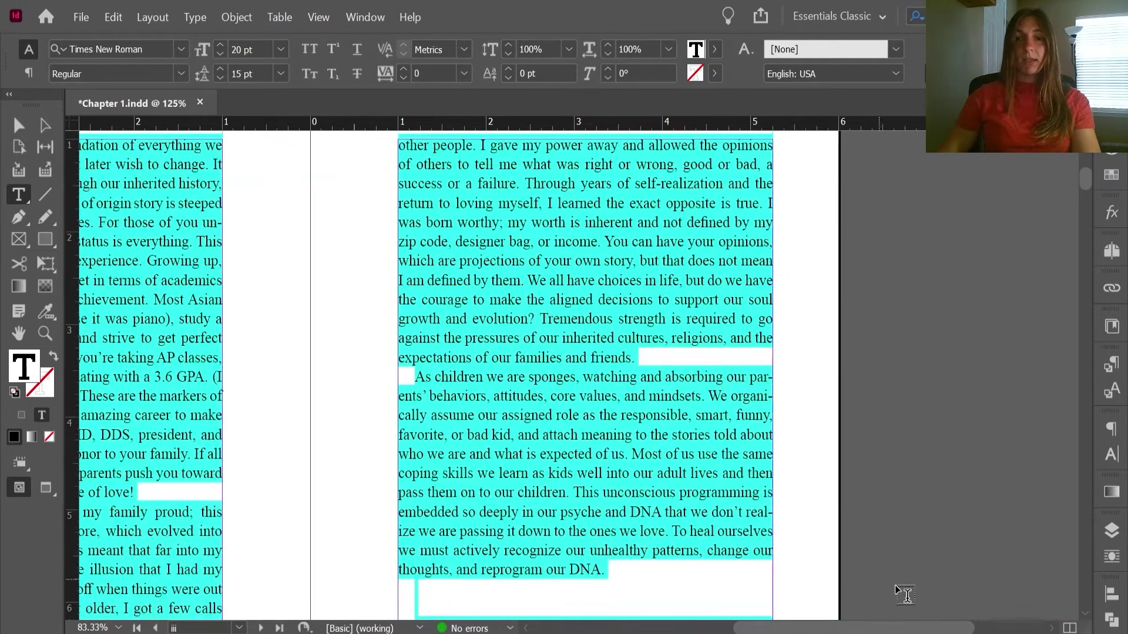
{"action": "left_click_drag", "start_coordinate": [925, 625], "coordinate": [845, 627]}
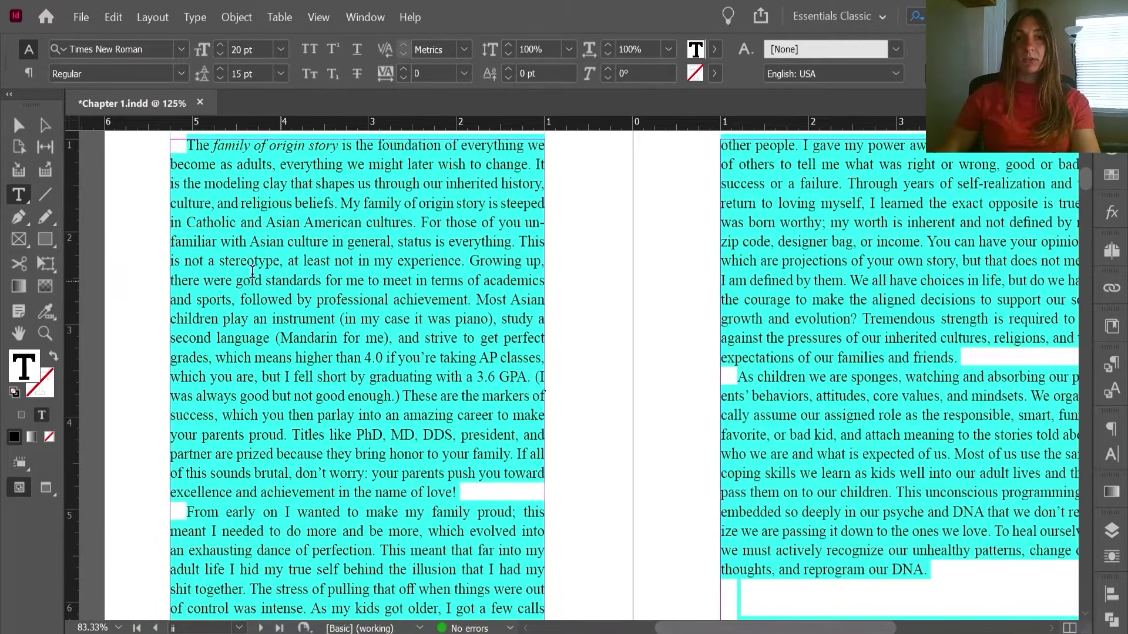
{"action": "scroll", "coordinate": [249, 270], "scroll_direction": "up", "scroll_amount": 3}
{"action": "left_click_drag", "start_coordinate": [212, 259], "coordinate": [342, 262]}
- Try clearing all overrides from the passage "through our inherited history" to "professional achieve" in page ii's first paragraph
{"action": "left_click", "coordinate": [45, 125]}
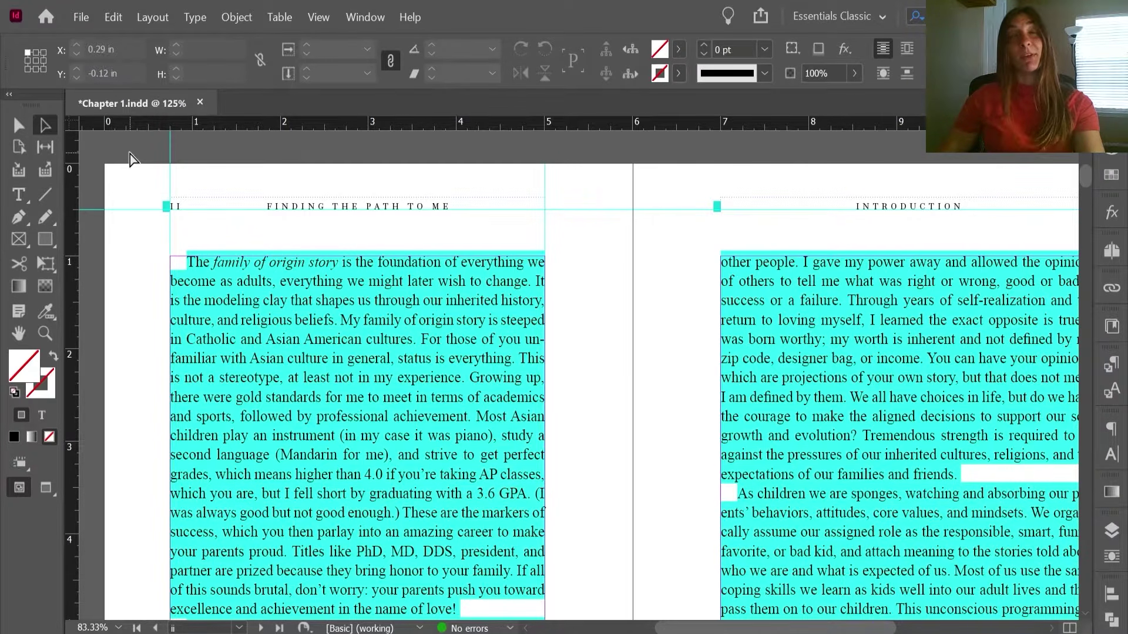
{"action": "key", "text": "t"}
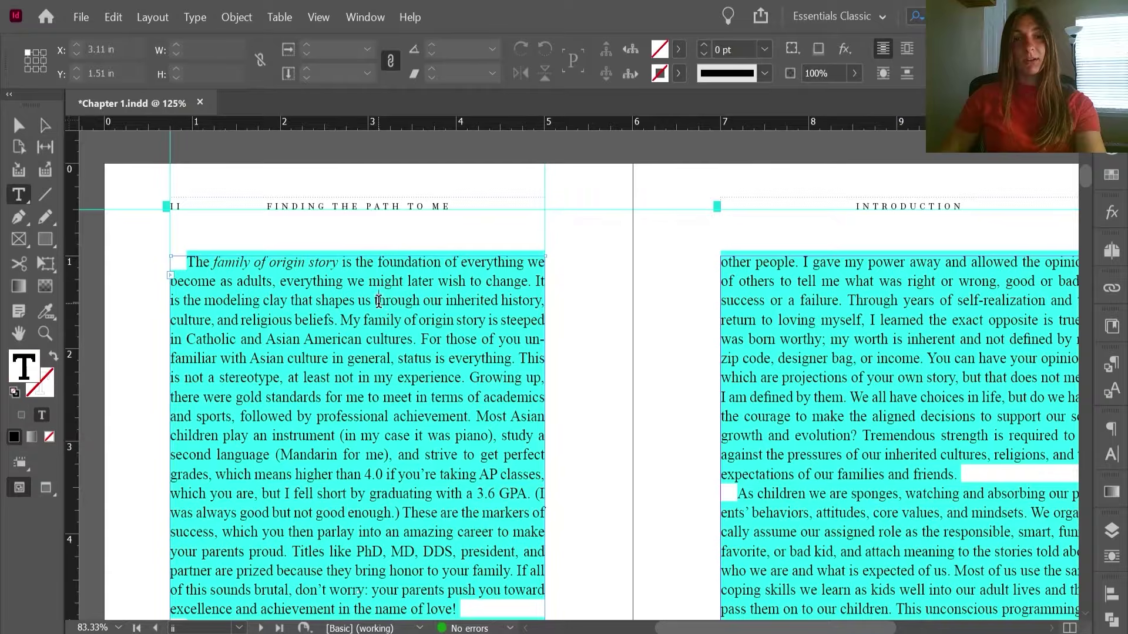
{"action": "left_click_drag", "start_coordinate": [377, 294], "coordinate": [438, 420]}
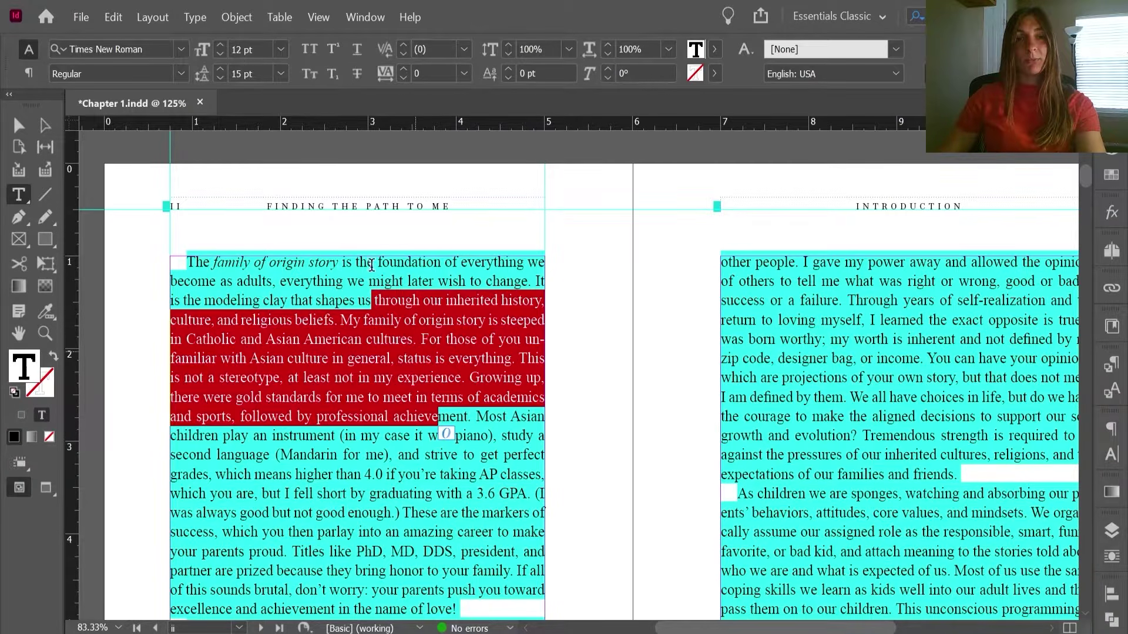
{"action": "right_click", "coordinate": [413, 364]}
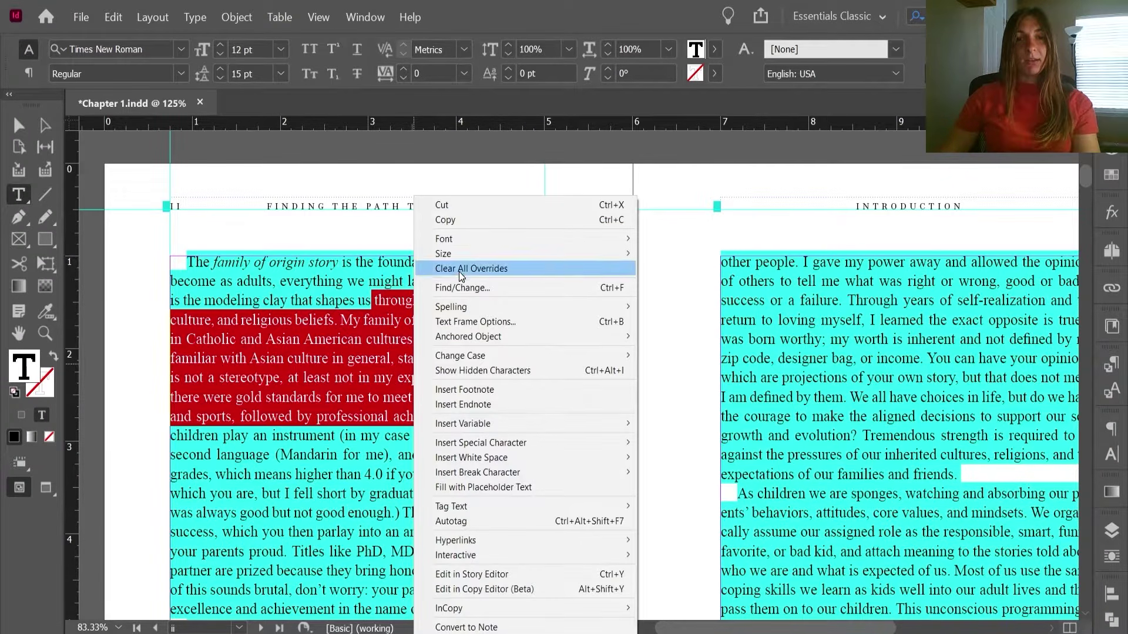
{"action": "left_click", "coordinate": [459, 269]}
{"action": "left_click", "coordinate": [45, 125]}
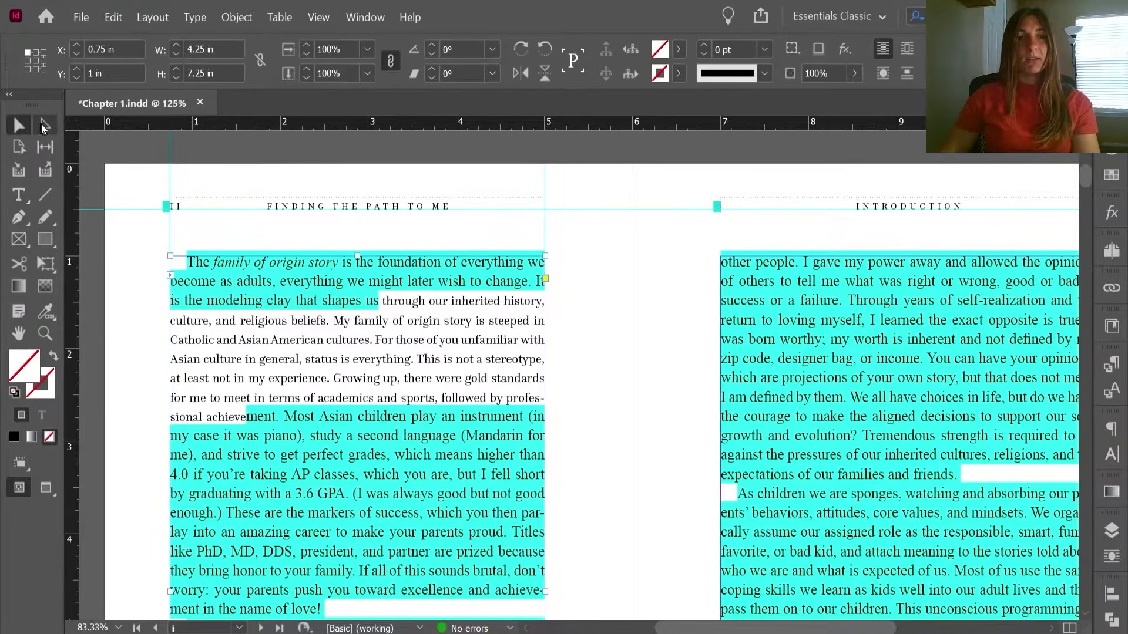
- Try clearing all overrides from the opening words of page ii, including the italic phrase "family of origin story", and inspect the formatting
{"action": "left_click", "coordinate": [379, 177]}
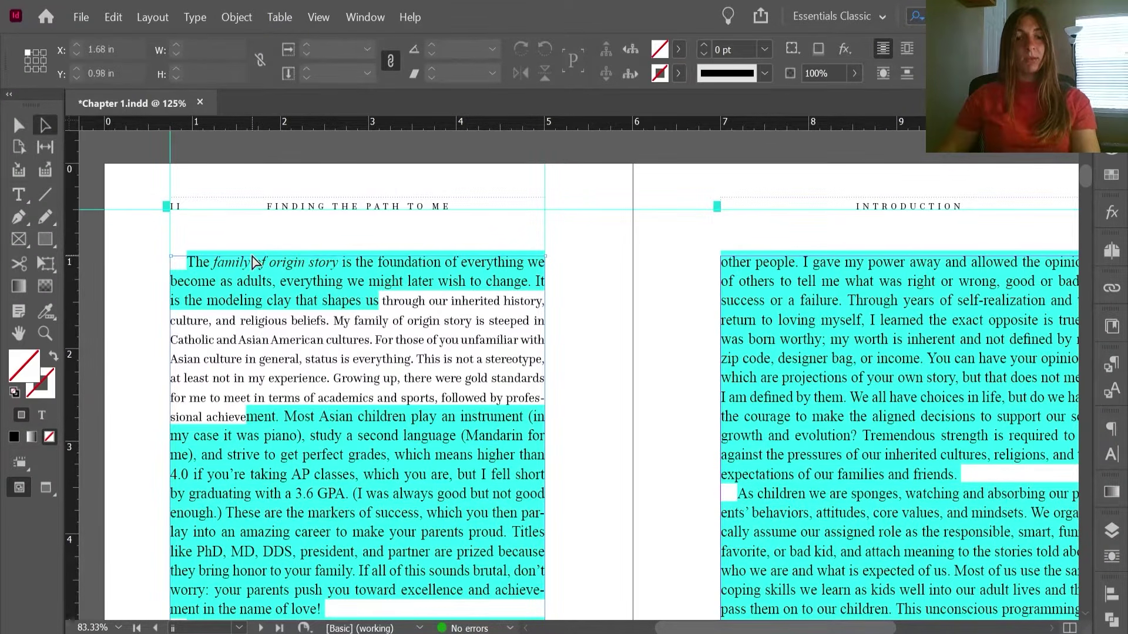
{"action": "double_click", "coordinate": [191, 264]}
{"action": "left_click_drag", "start_coordinate": [192, 263], "coordinate": [378, 267]}
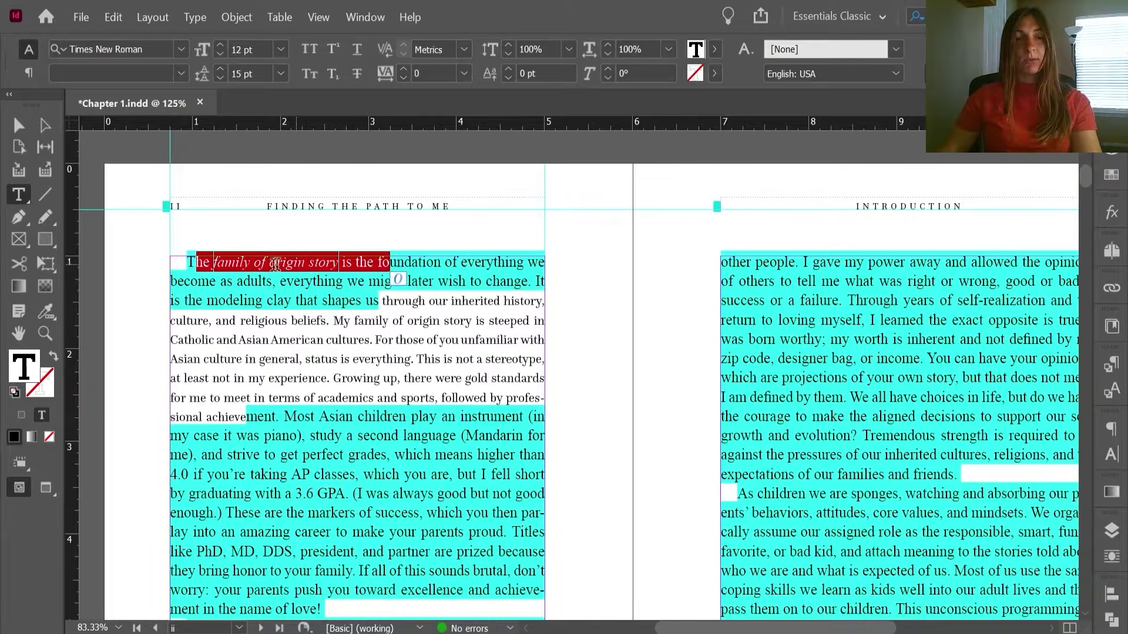
{"action": "right_click", "coordinate": [364, 266]}
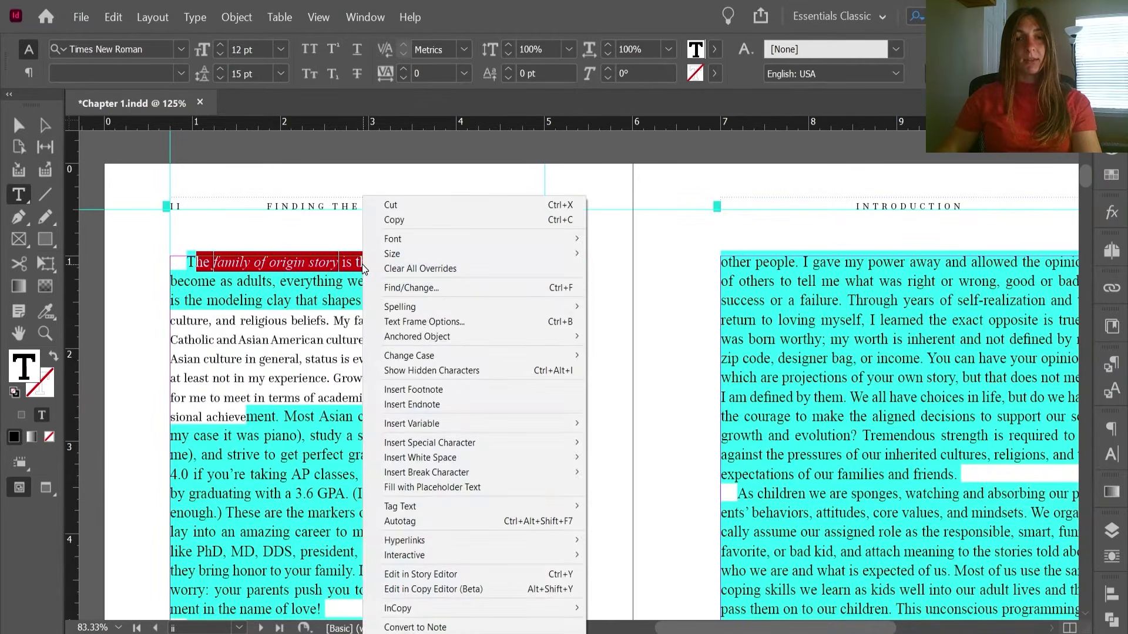
{"action": "left_click", "coordinate": [401, 269]}
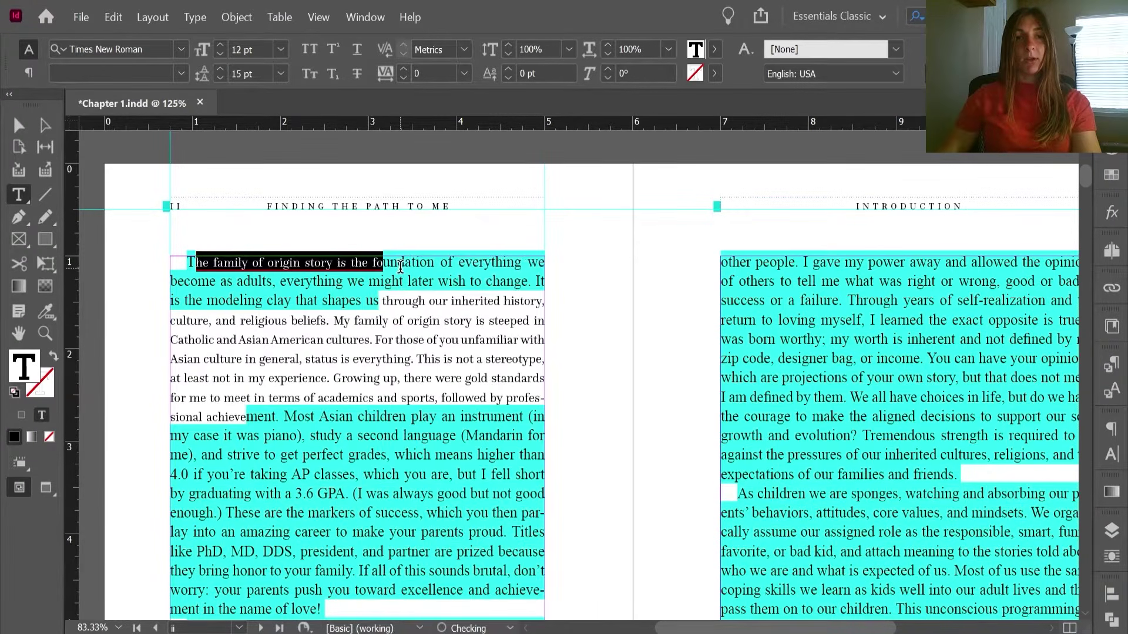
{"action": "left_click", "coordinate": [42, 127]}
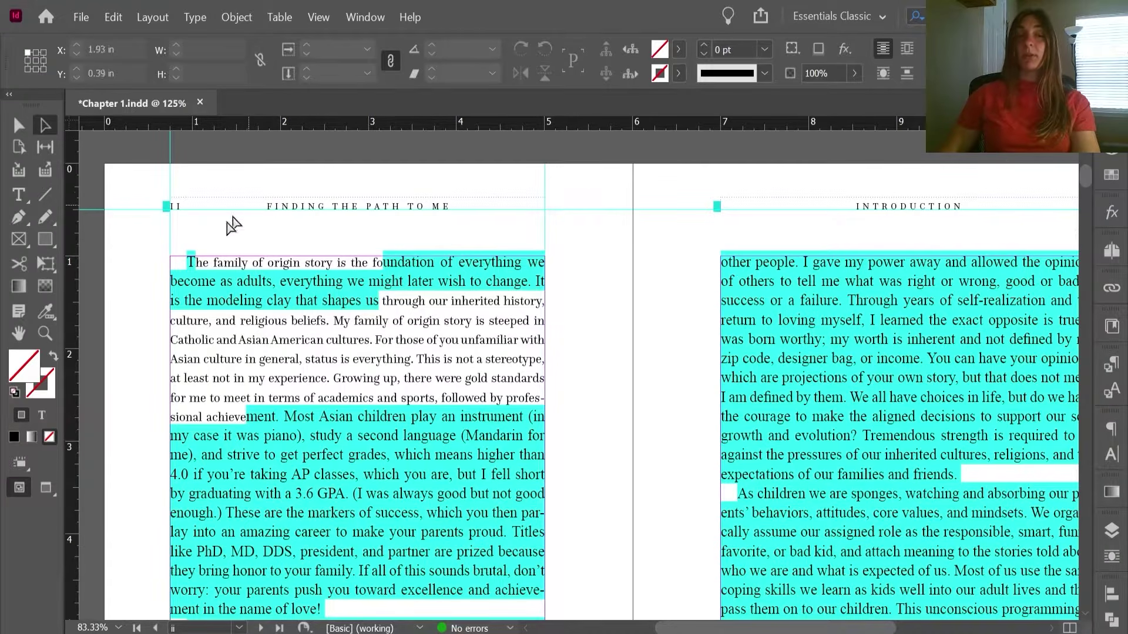
{"action": "scroll", "coordinate": [205, 269], "scroll_direction": "up", "scroll_amount": 1}
{"action": "scroll", "coordinate": [206, 270], "scroll_direction": "up", "scroll_amount": 2}
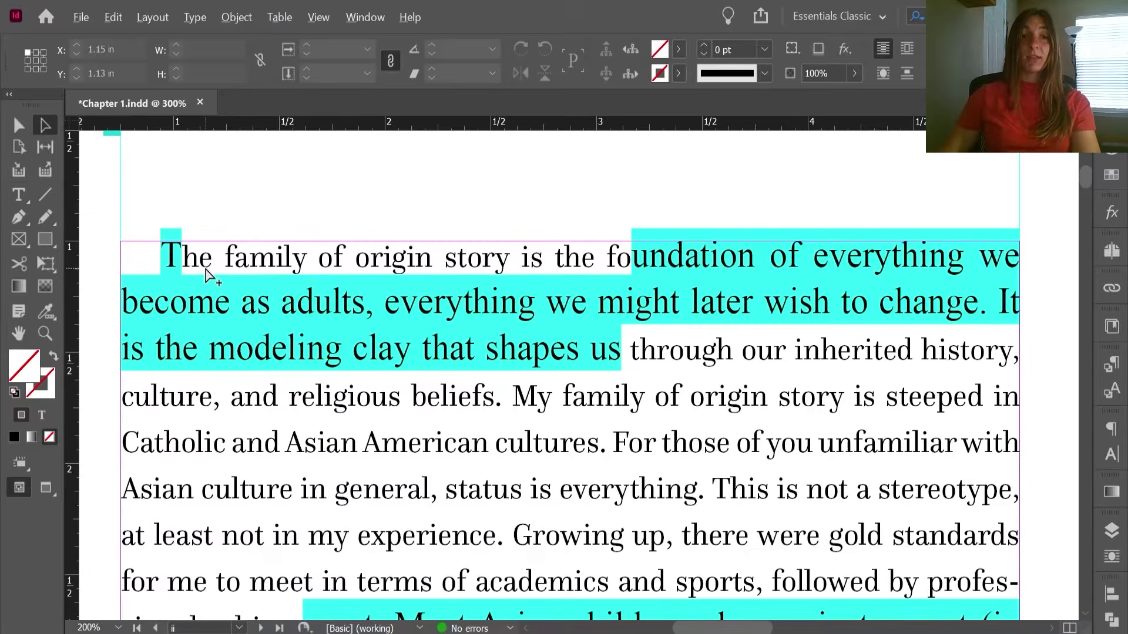
{"action": "scroll", "coordinate": [362, 304], "scroll_direction": "down", "scroll_amount": 3}
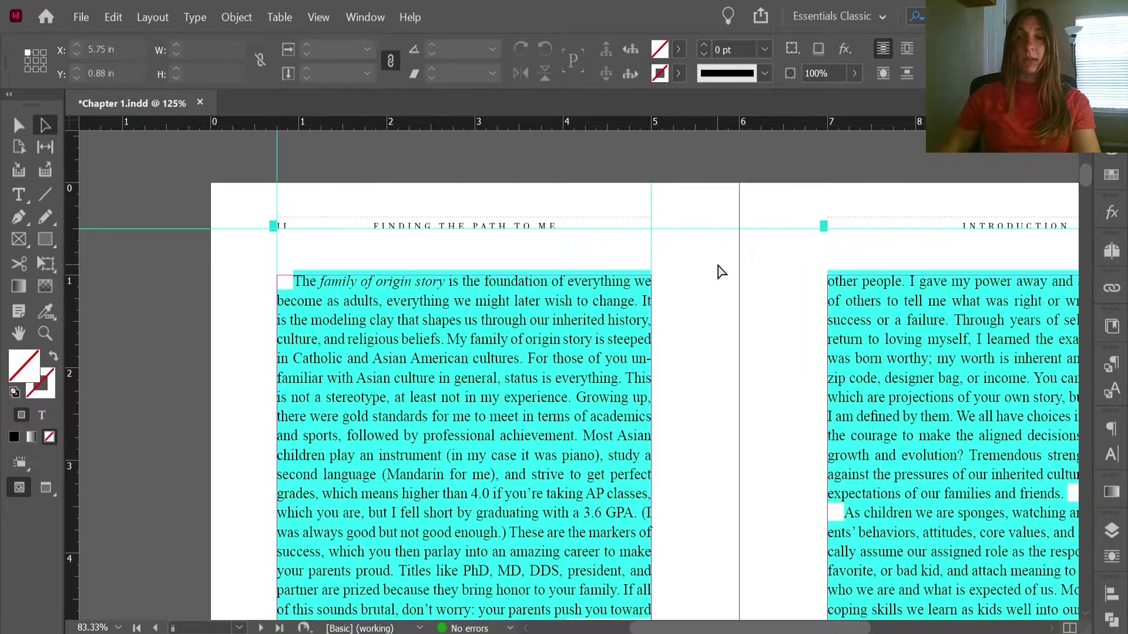
- Return to page i and set up a GREP Find/Change search for the document
{"action": "scroll", "coordinate": [718, 269], "scroll_direction": "up", "scroll_amount": 10}
{"action": "scroll", "coordinate": [743, 504], "scroll_direction": "up", "scroll_amount": 2}
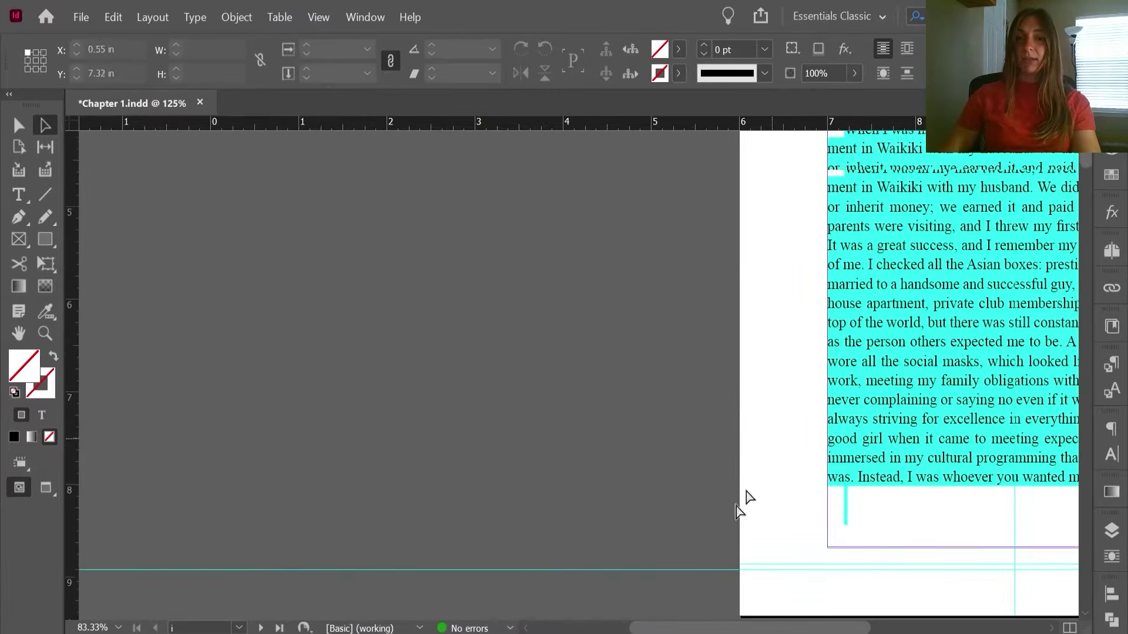
{"action": "left_click_drag", "start_coordinate": [668, 629], "coordinate": [756, 629]}
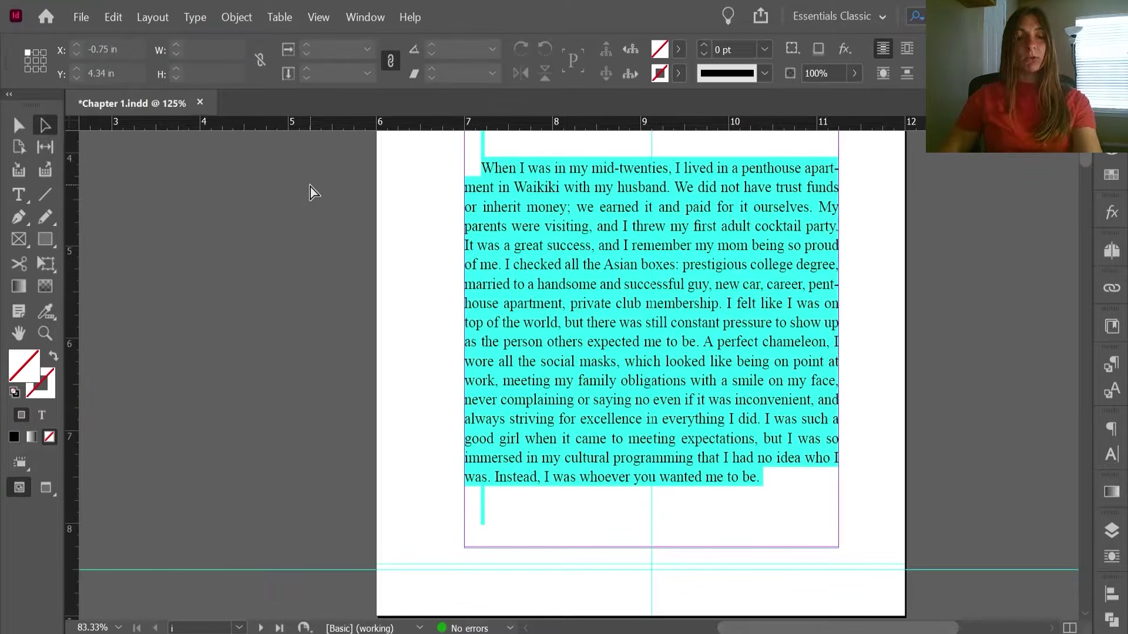
{"action": "key", "text": "ctrl+f"}
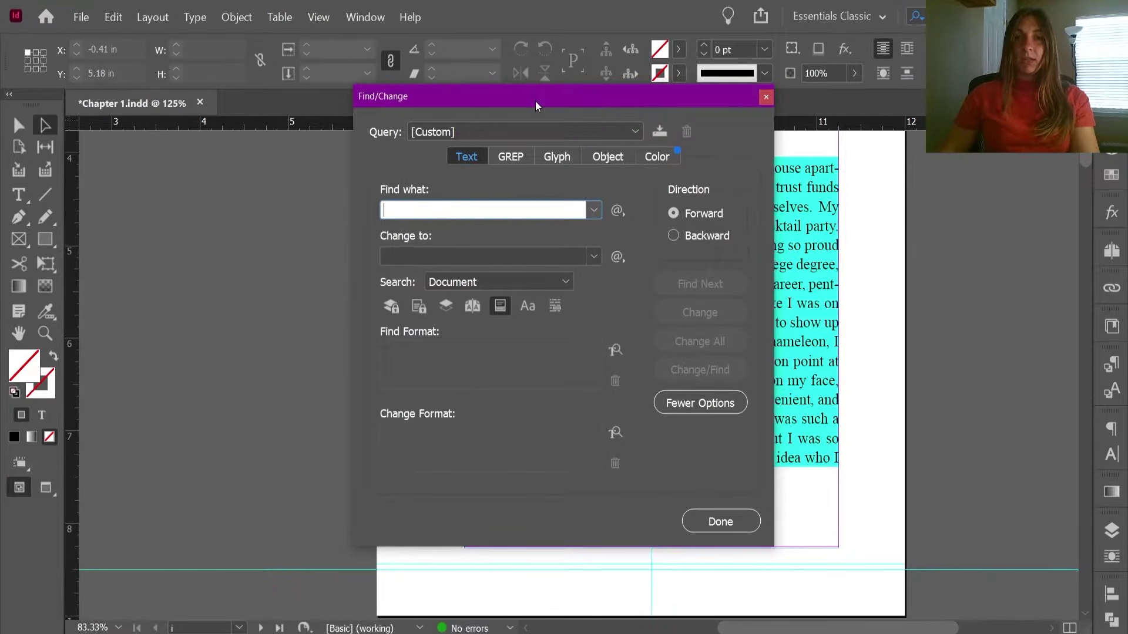
{"action": "left_click_drag", "start_coordinate": [537, 103], "coordinate": [707, 60]}
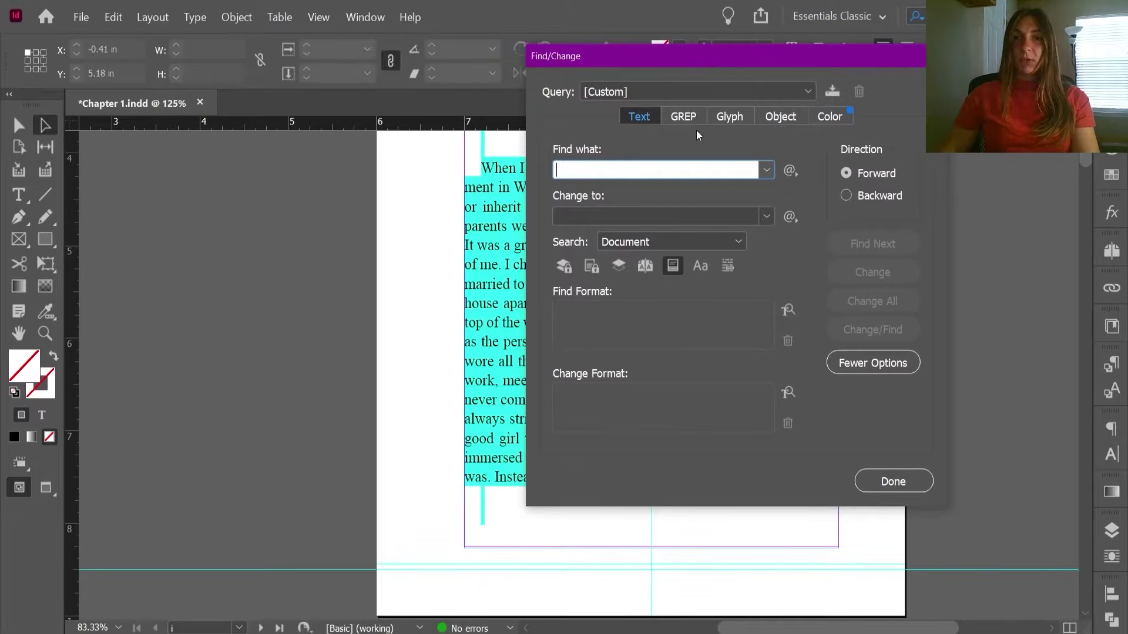
{"action": "left_click", "coordinate": [681, 118]}
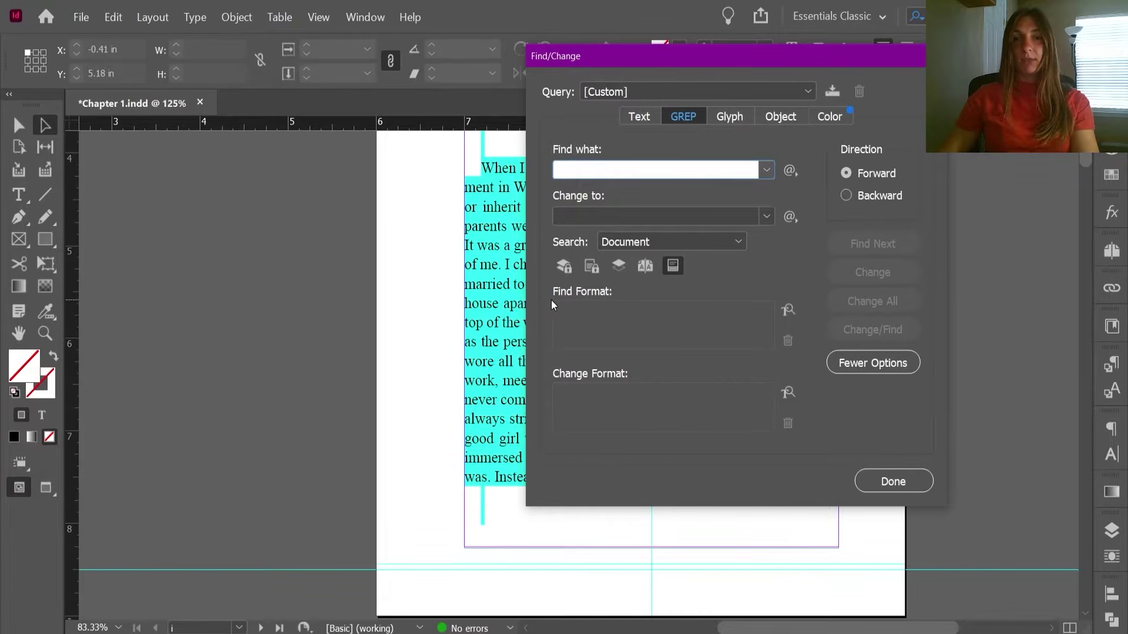
- Set the find format to the Italic font style in the basic character formats
{"action": "left_click", "coordinate": [787, 314]}
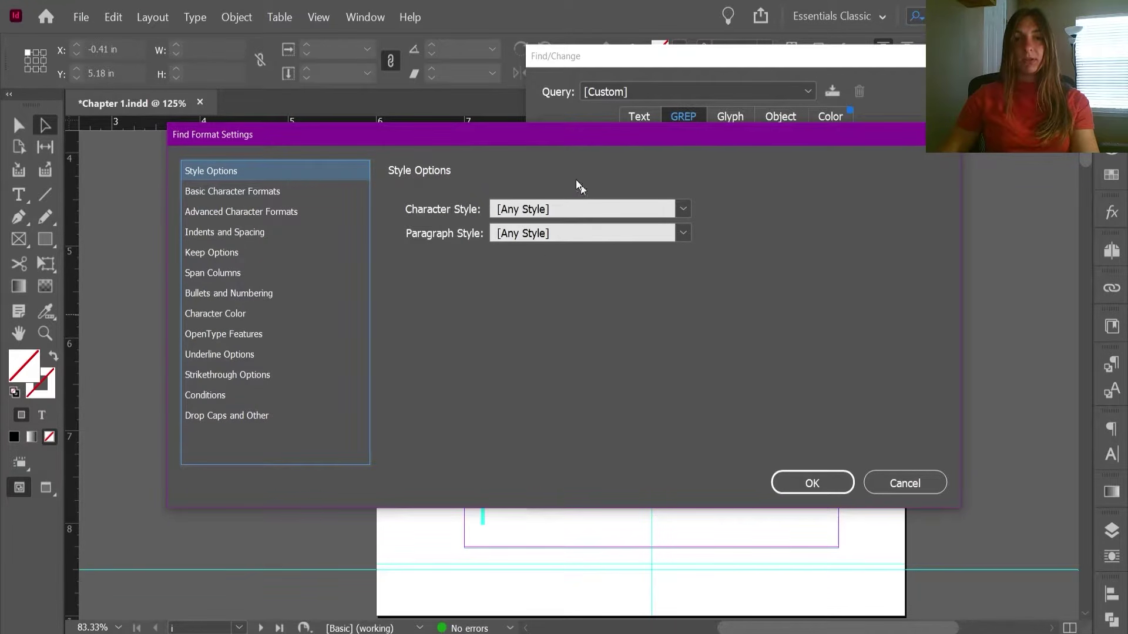
{"action": "left_click", "coordinate": [567, 209]}
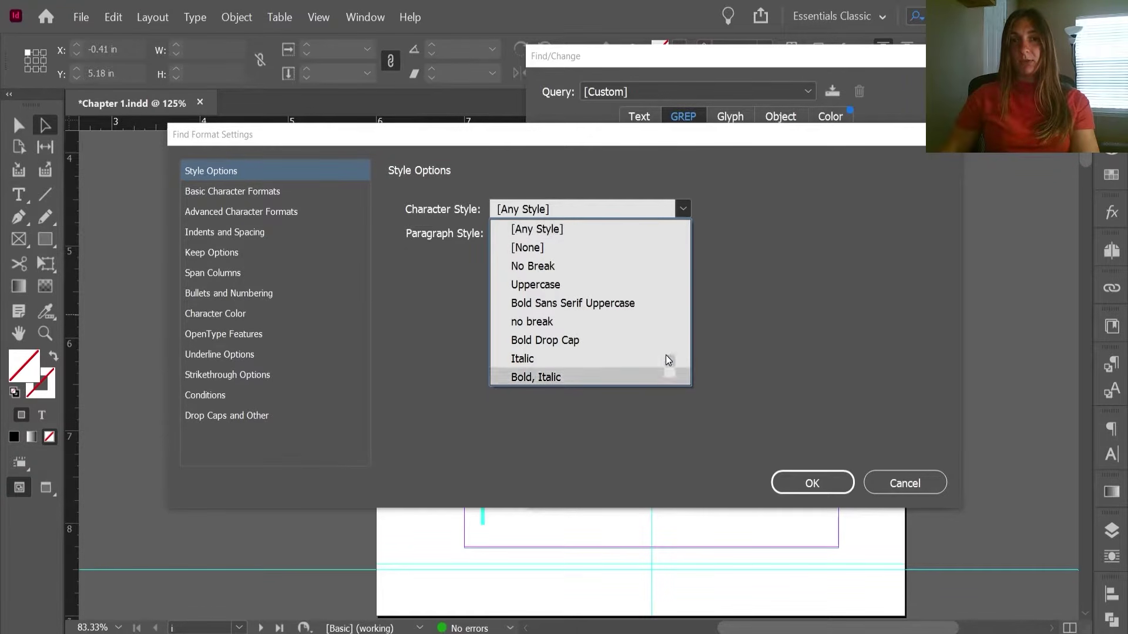
{"action": "left_click", "coordinate": [469, 188]}
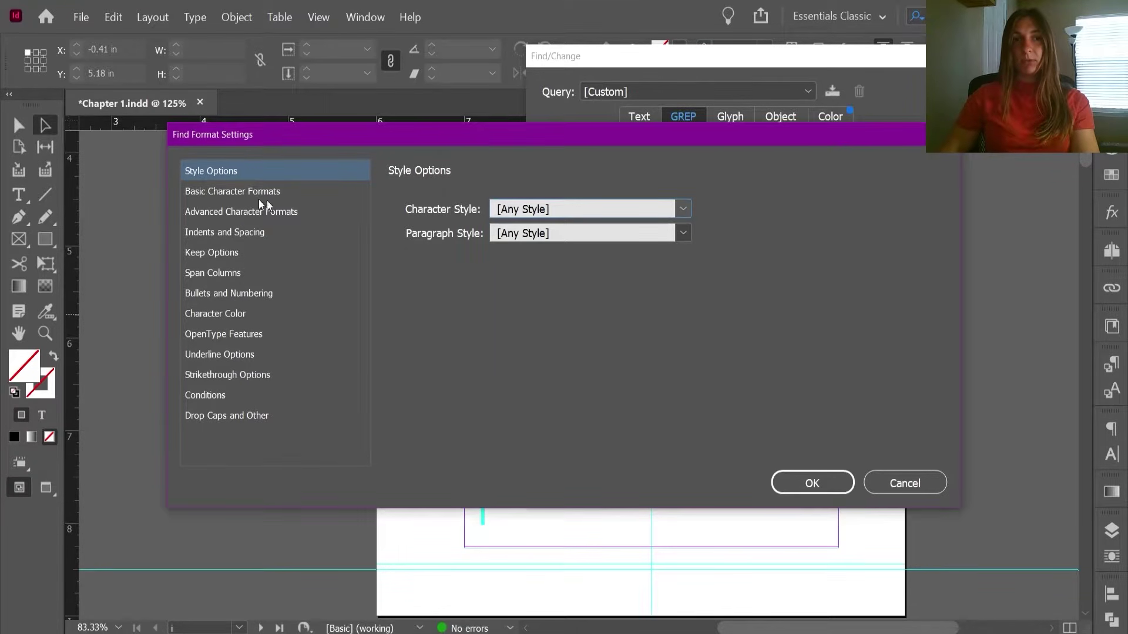
{"action": "left_click", "coordinate": [220, 191]}
{"action": "left_click", "coordinate": [565, 227]}
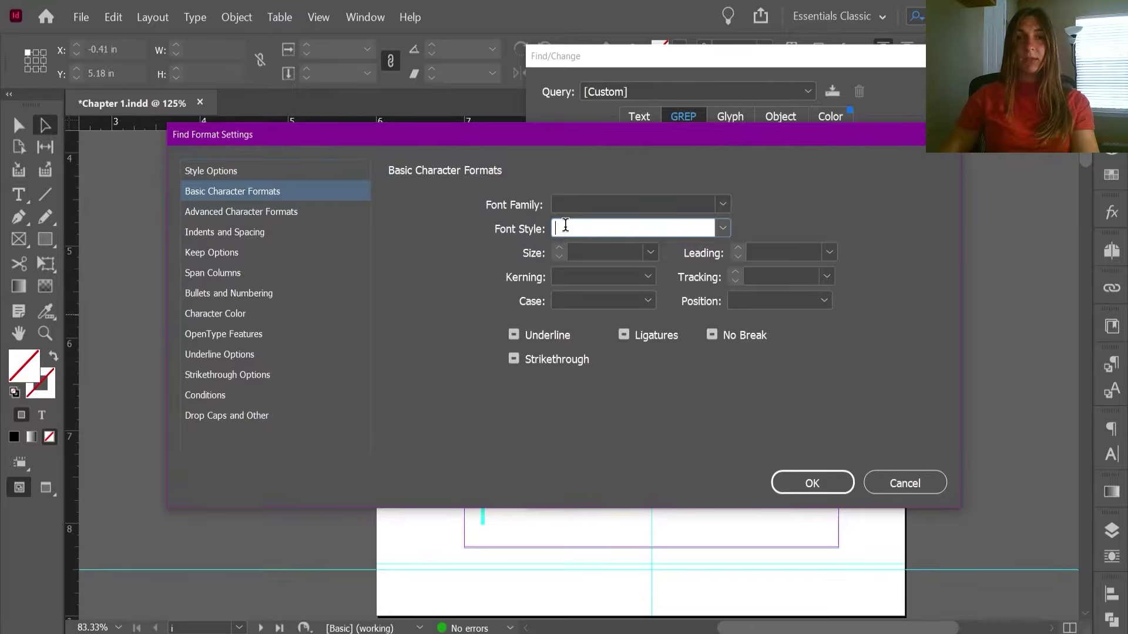
{"action": "type", "text": "Italic"}
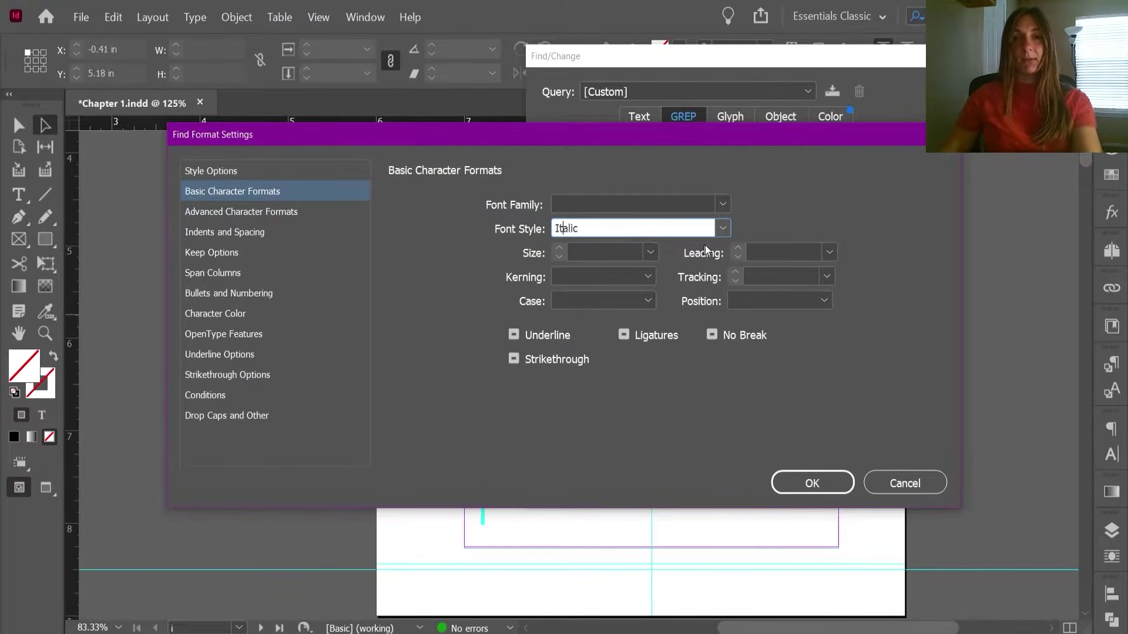
{"action": "left_click", "coordinate": [828, 490]}
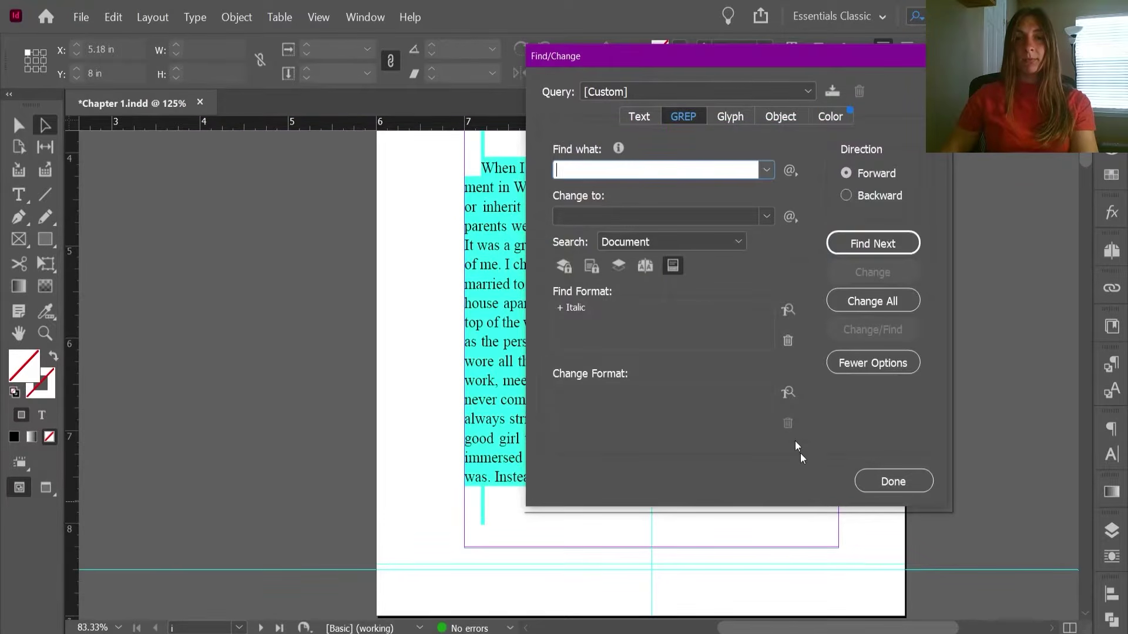
- Set the change format to the Italic character style in the Find/Change search
{"action": "left_click", "coordinate": [788, 394]}
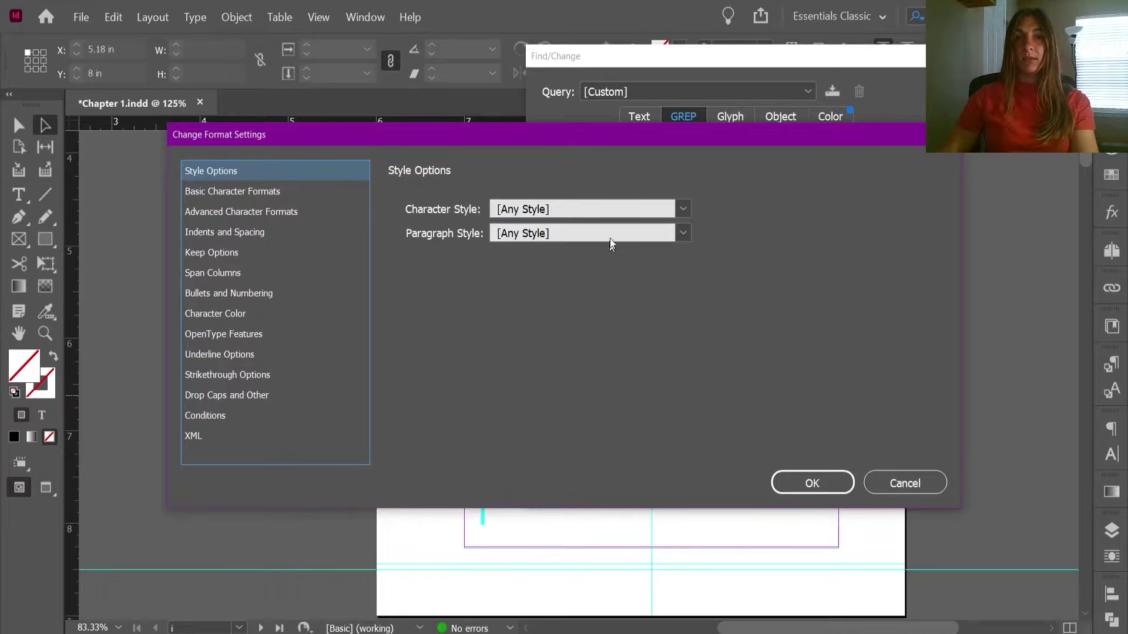
{"action": "left_click", "coordinate": [684, 208]}
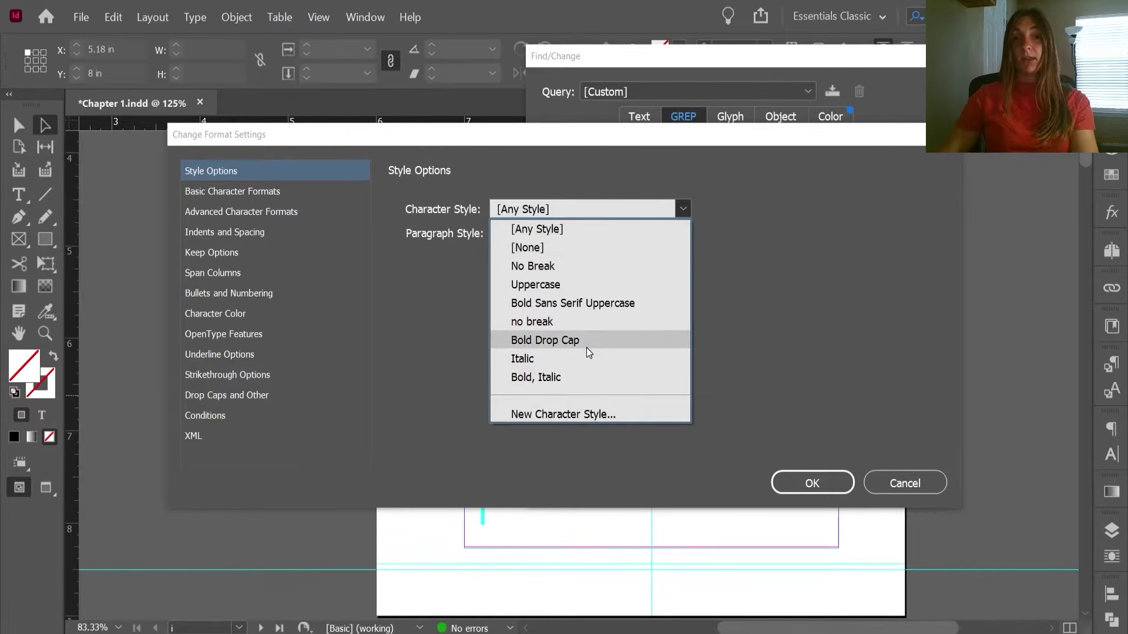
{"action": "left_click", "coordinate": [576, 362]}
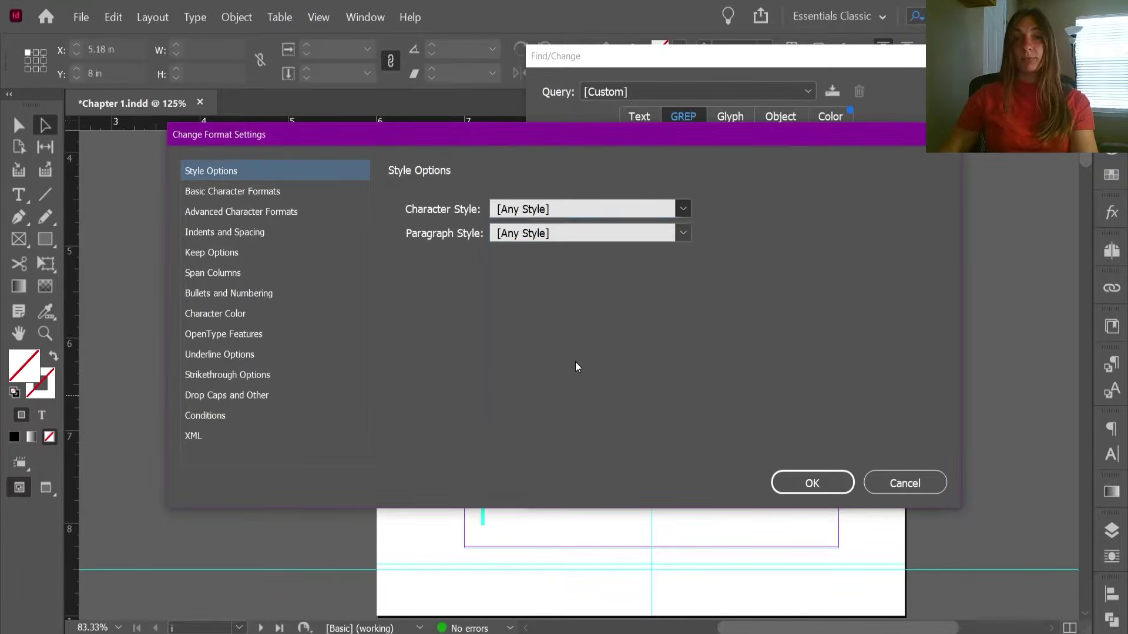
{"action": "left_click", "coordinate": [842, 484]}
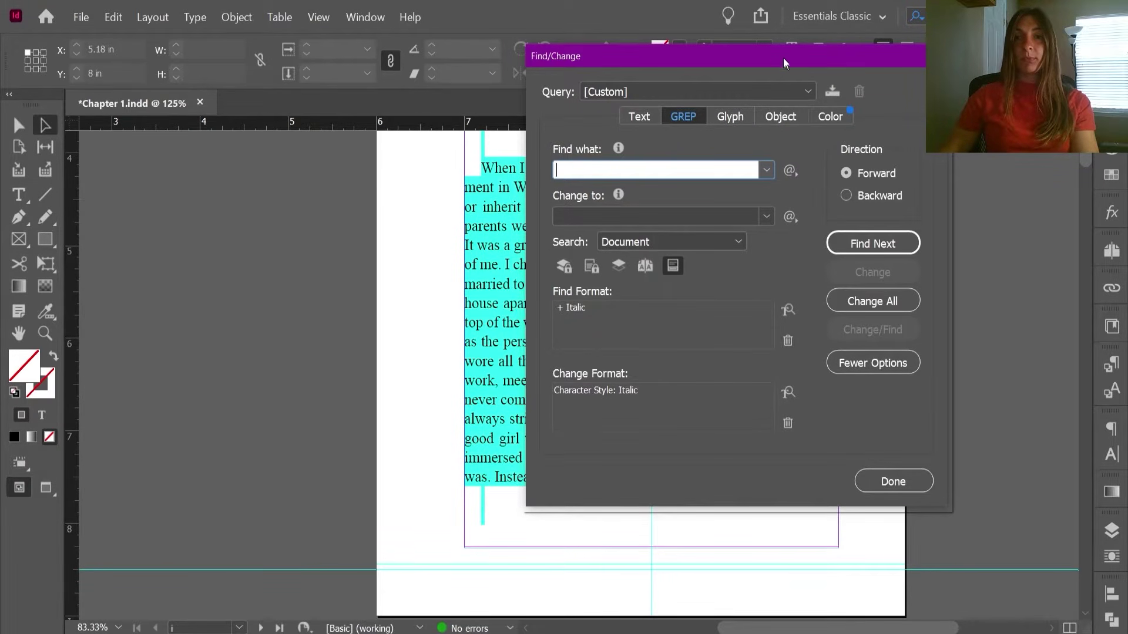
- Find the italic text and apply the Italic character style to every match in the document, then close Find/Change
{"action": "left_click_drag", "start_coordinate": [783, 57], "coordinate": [200, 41]}
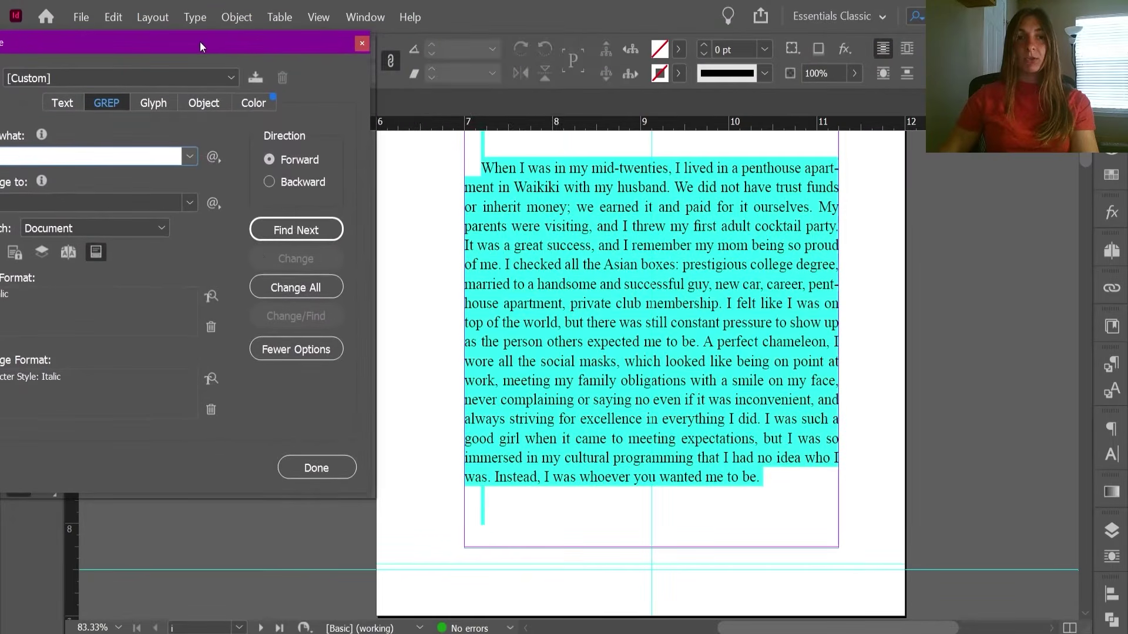
{"action": "left_click", "coordinate": [275, 229]}
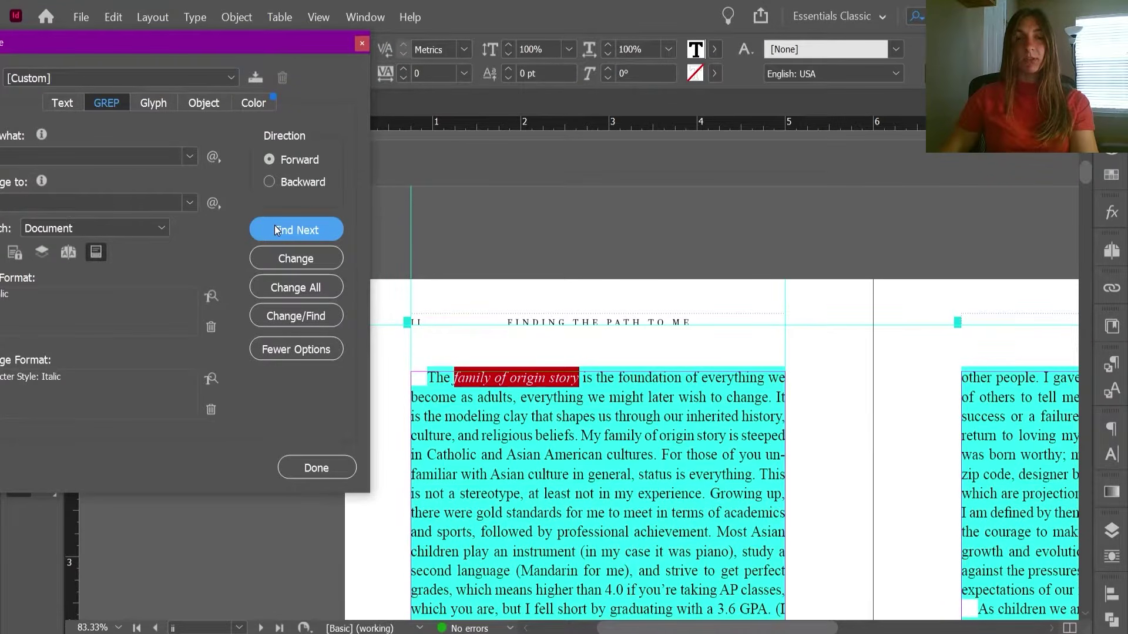
{"action": "left_click", "coordinate": [279, 262]}
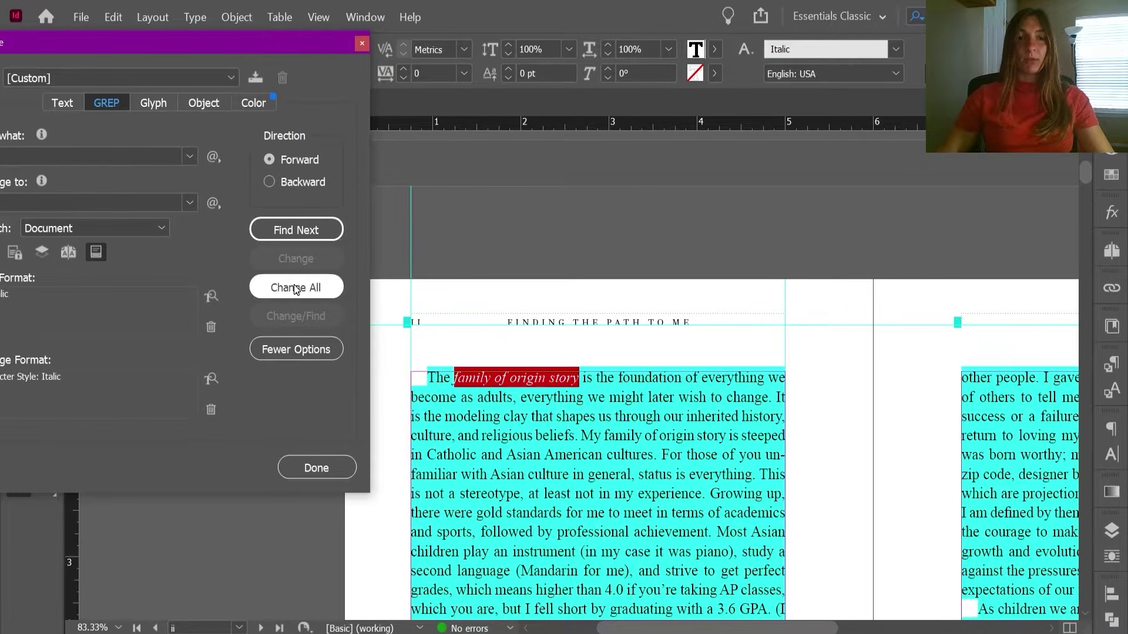
{"action": "left_click", "coordinate": [295, 288]}
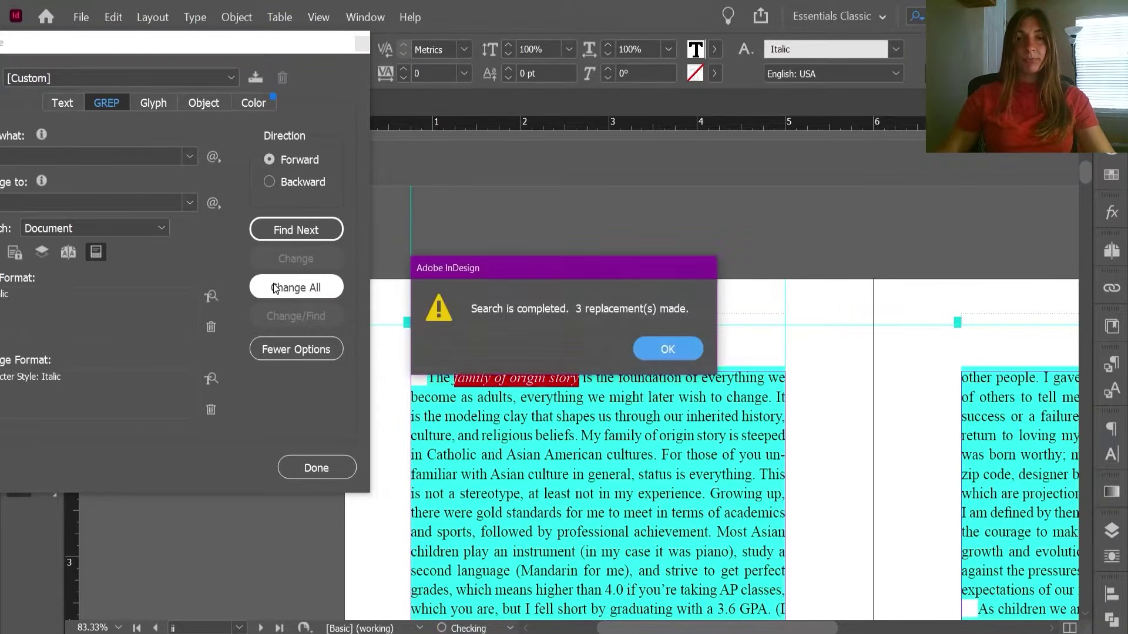
{"action": "left_click", "coordinate": [663, 351]}
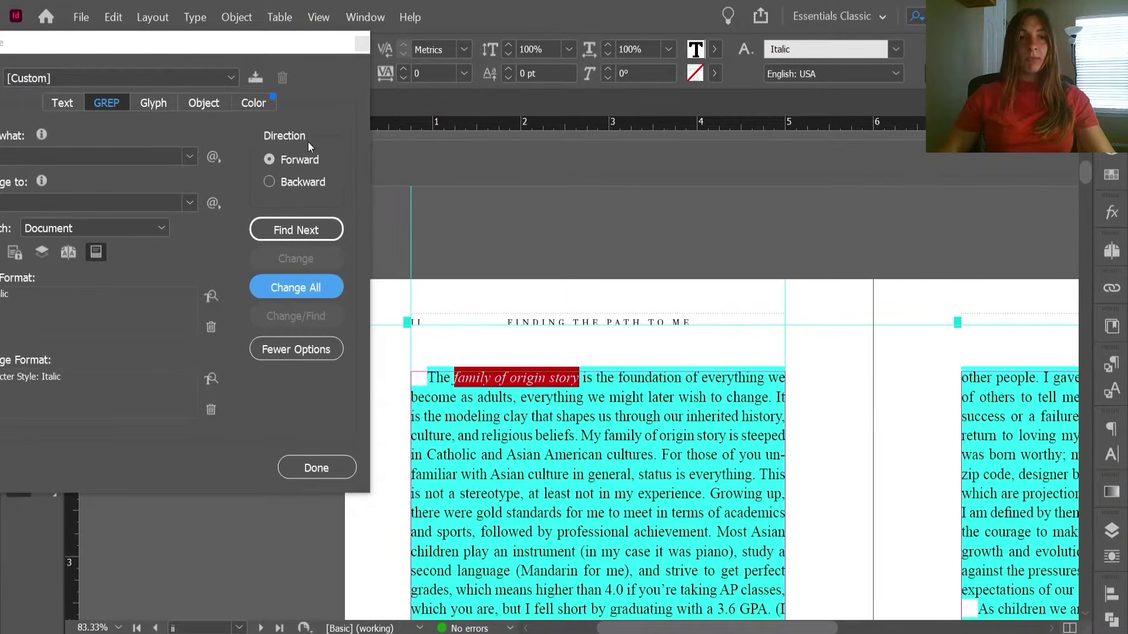
{"action": "left_click_drag", "start_coordinate": [251, 51], "coordinate": [582, 41]}
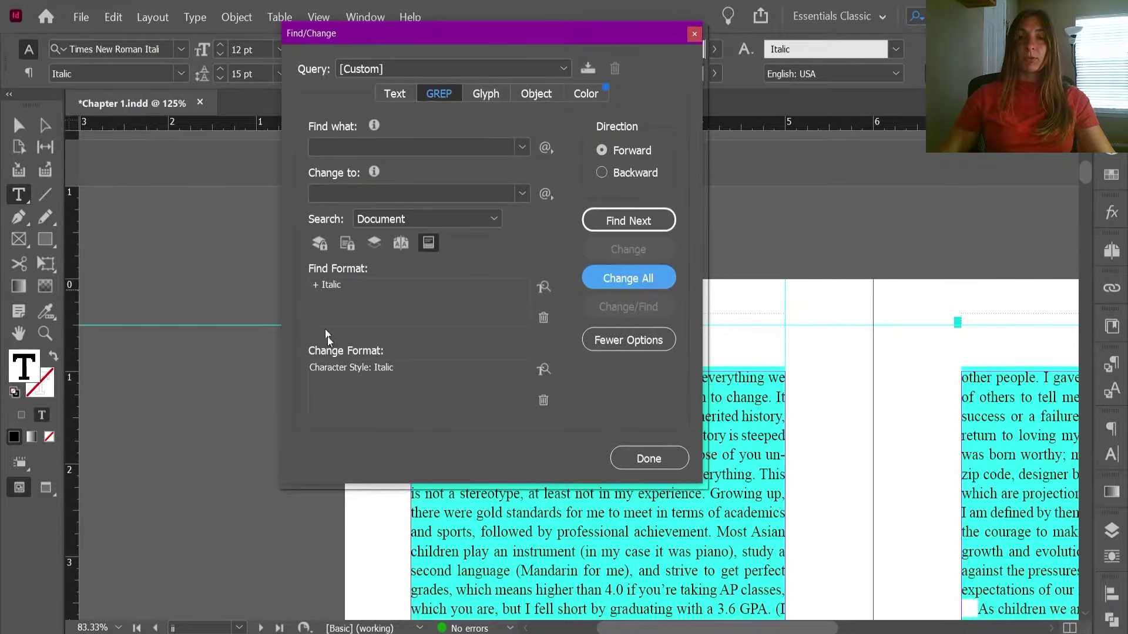
{"action": "left_click_drag", "start_coordinate": [464, 33], "coordinate": [255, 34]}
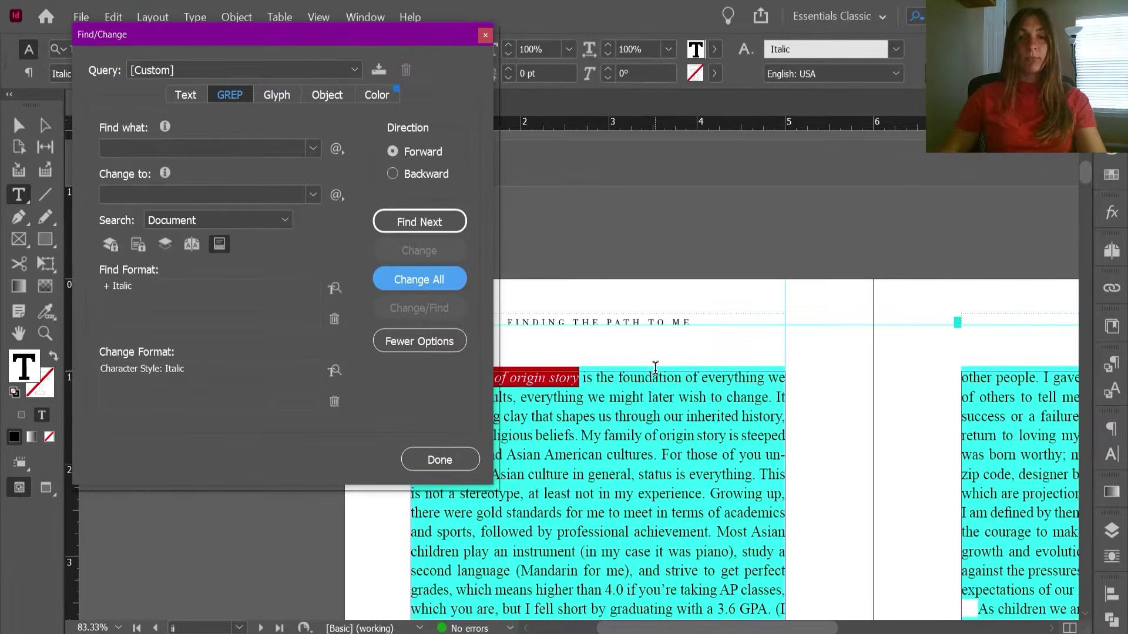
{"action": "key", "text": "ctrl+minus"}
{"action": "scroll", "coordinate": [655, 367], "scroll_direction": "down", "scroll_amount": 10}
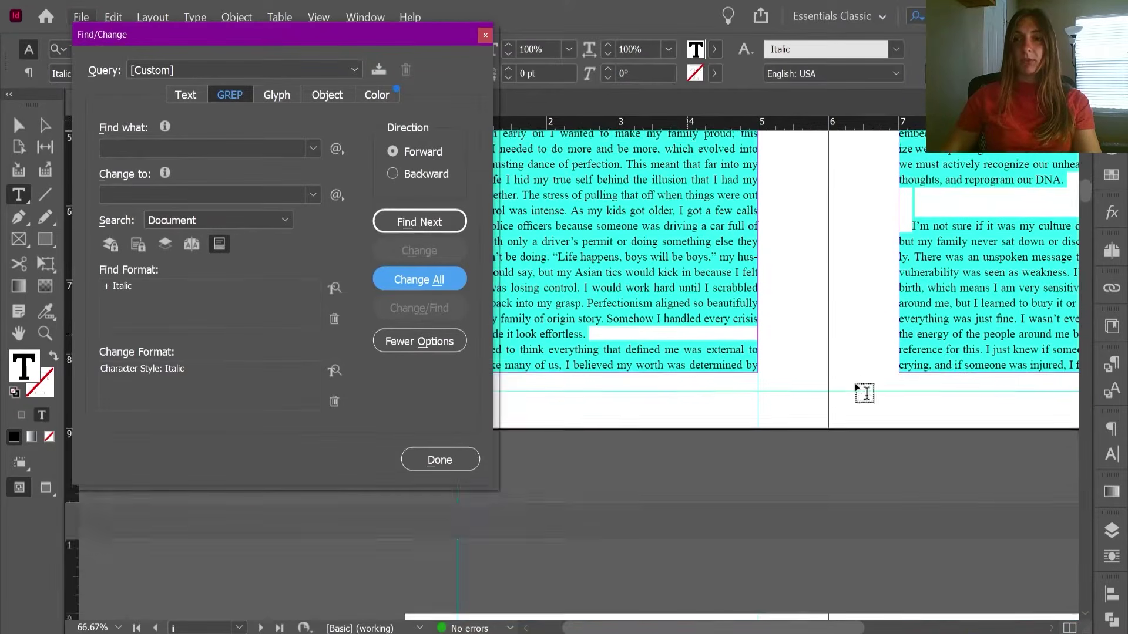
{"action": "scroll", "coordinate": [863, 392], "scroll_direction": "down", "scroll_amount": 2}
{"action": "scroll", "coordinate": [603, 433], "scroll_direction": "up", "scroll_amount": 9}
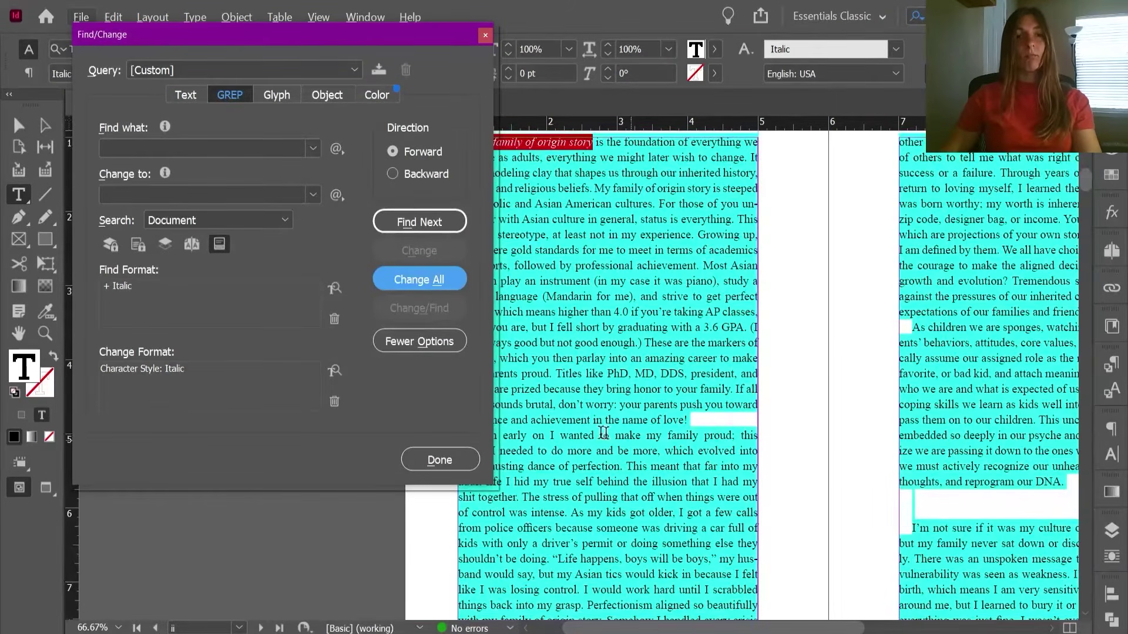
{"action": "left_click", "coordinate": [448, 464]}
- Return to page i and apply the Chapter Title paragraph style to the "CHAPTER 1" heading
{"action": "scroll", "coordinate": [682, 405], "scroll_direction": "up", "scroll_amount": 6}
{"action": "scroll", "coordinate": [682, 405], "scroll_direction": "up", "scroll_amount": 5}
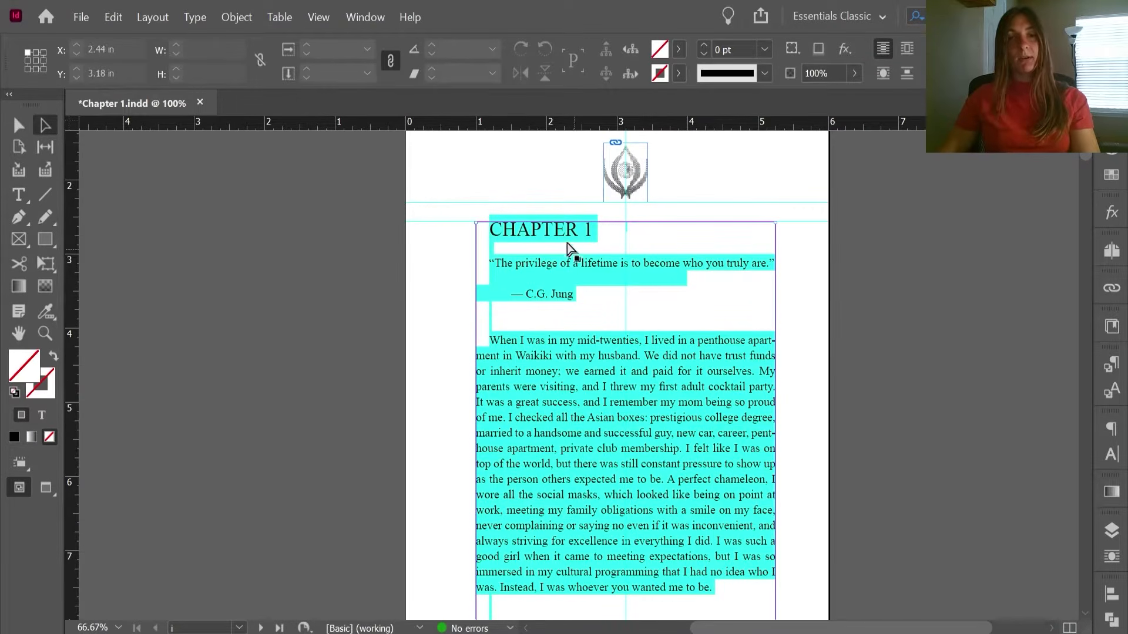
{"action": "double_click", "coordinate": [496, 231]}
{"action": "left_click_drag", "start_coordinate": [496, 231], "coordinate": [597, 231]}
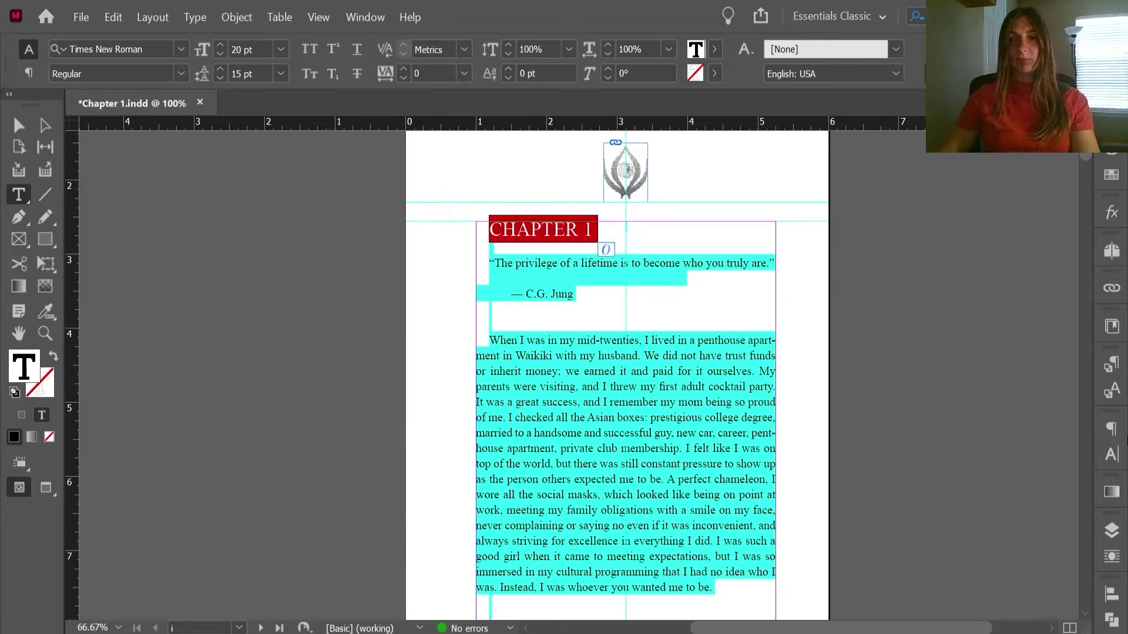
{"action": "key", "text": "F11"}
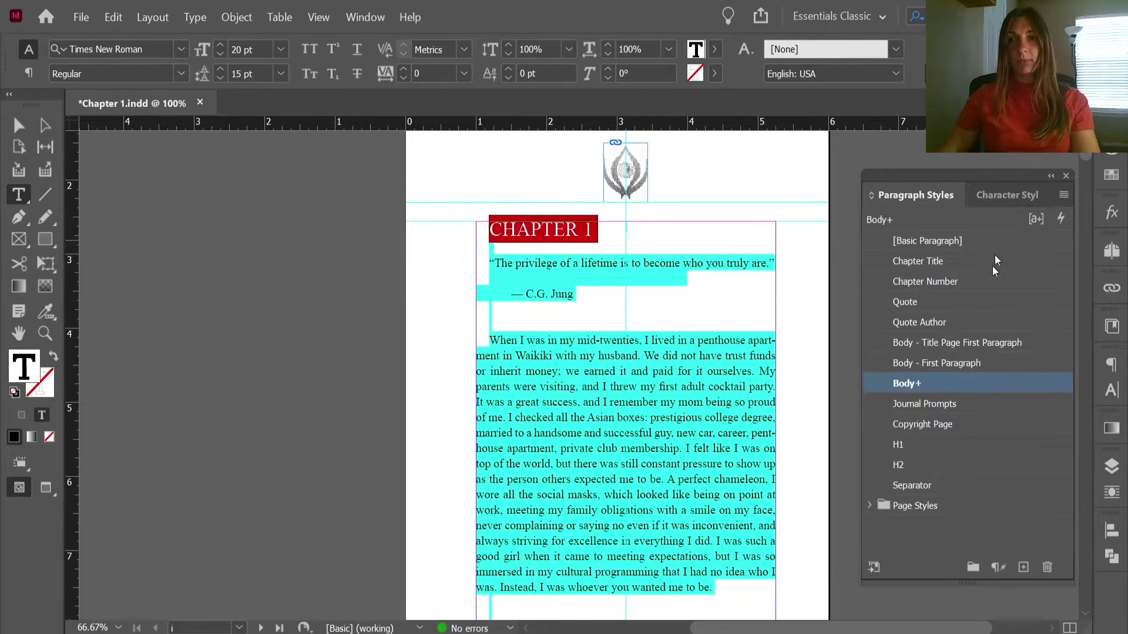
{"action": "left_click", "coordinate": [950, 262]}
{"action": "left_click", "coordinate": [948, 281]}
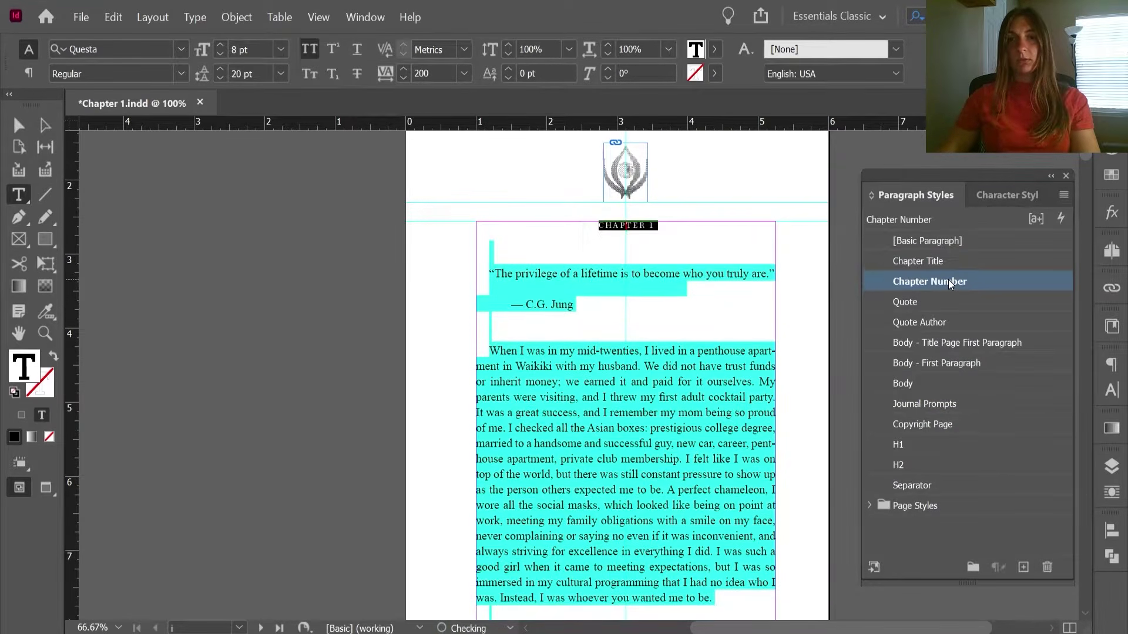
{"action": "left_click", "coordinate": [948, 261]}
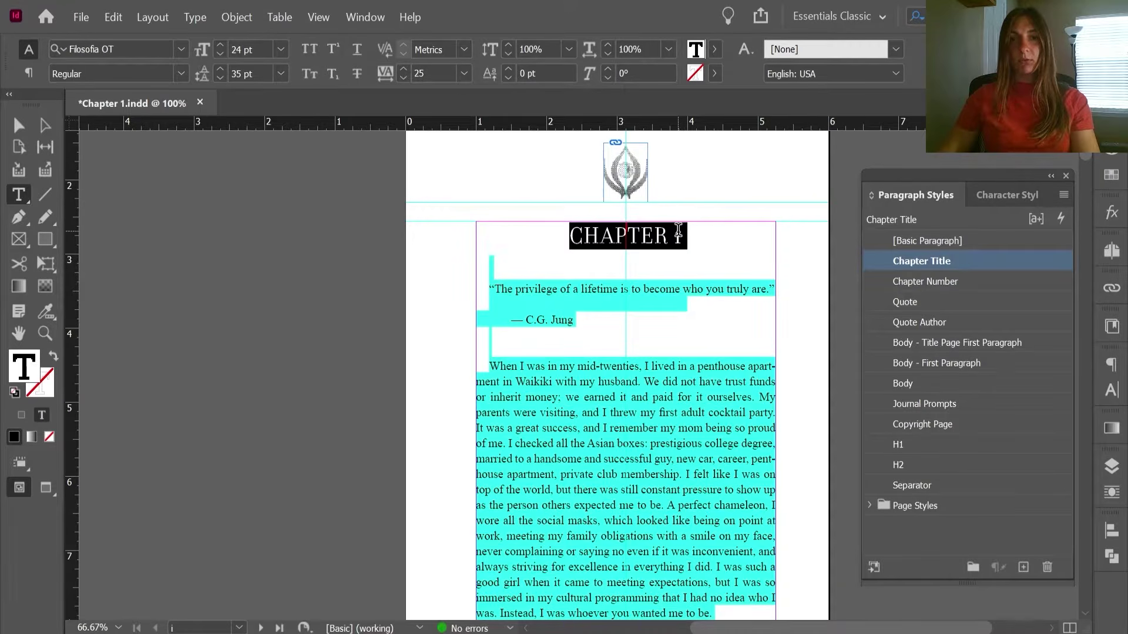
- Apply the Quote paragraph style to the opening quotation and Quote Author to the "— C.G. Jung" line
{"action": "triple_click", "coordinate": [669, 288]}
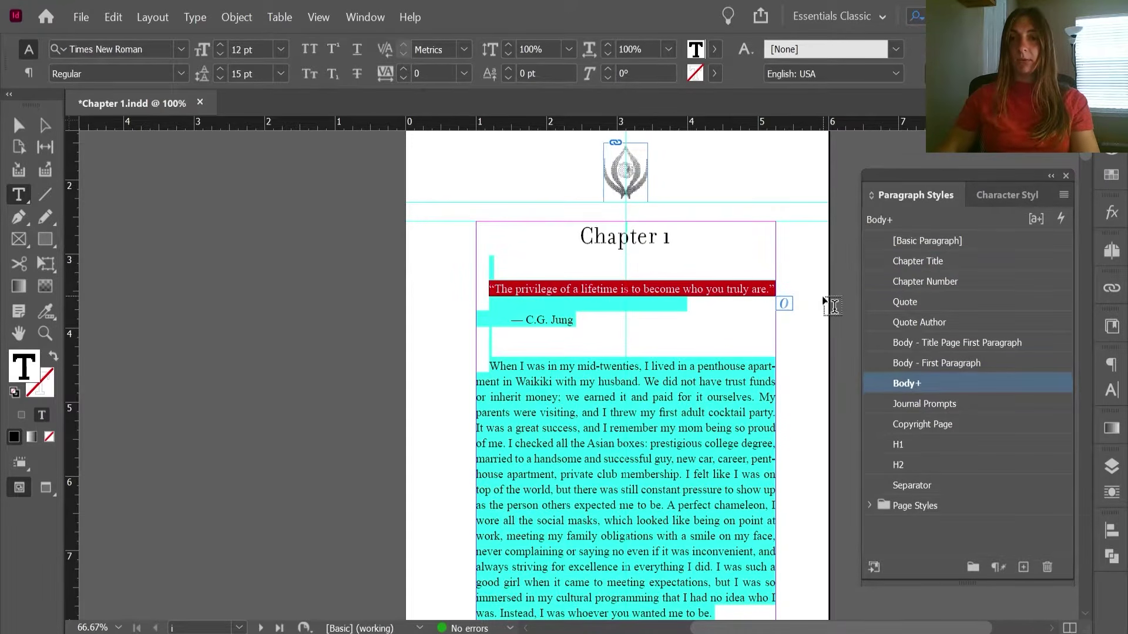
{"action": "left_click", "coordinate": [912, 301]}
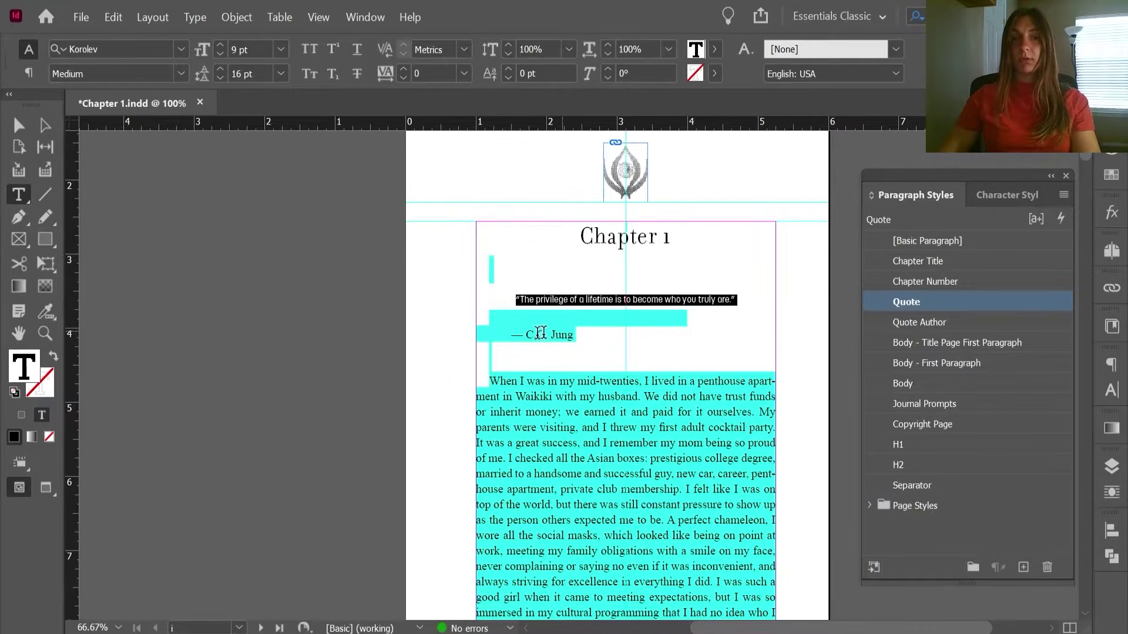
{"action": "left_click_drag", "start_coordinate": [504, 333], "coordinate": [586, 333]}
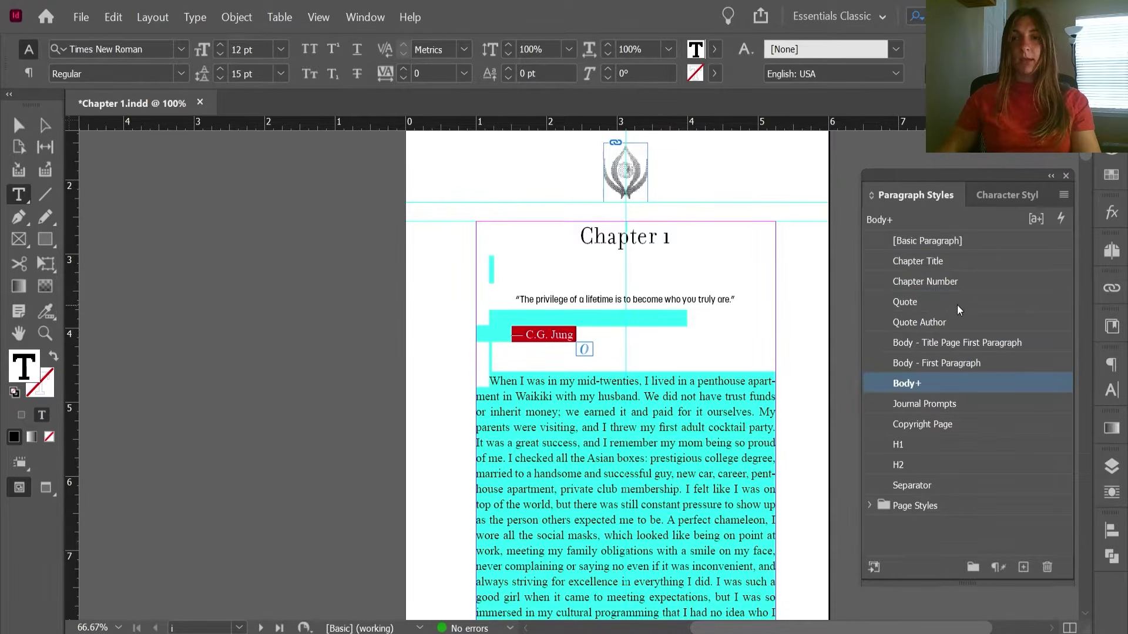
{"action": "left_click", "coordinate": [947, 323]}
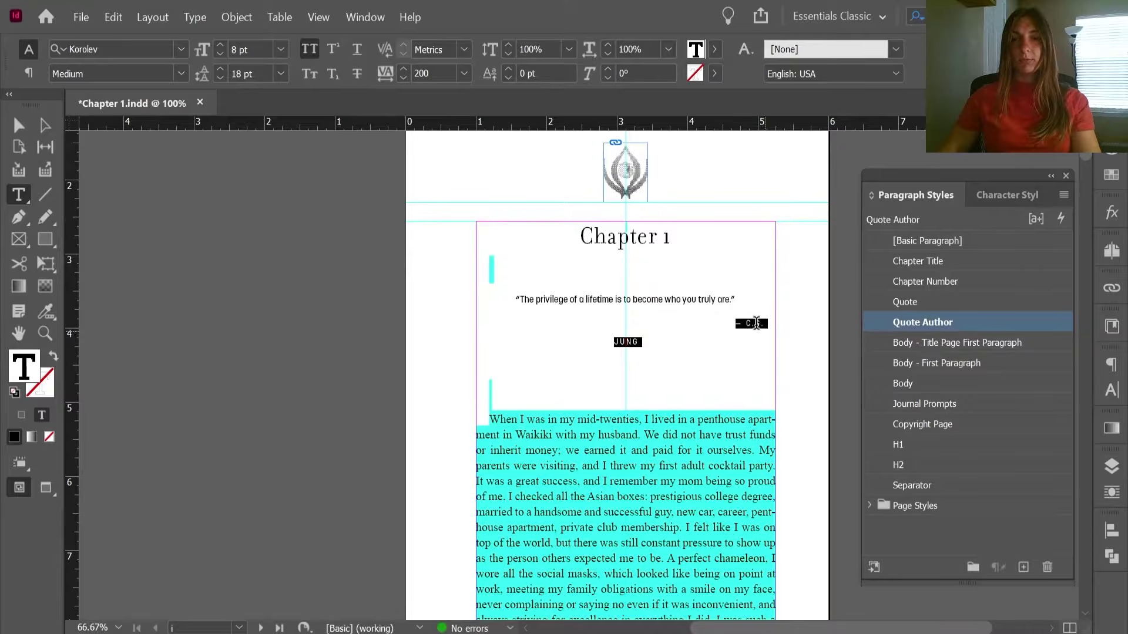
- Delete the blank space before "— C.G. Jung" and check the paragraph styles of the surrounding lines on page i
{"action": "left_click_drag", "start_coordinate": [738, 321], "coordinate": [485, 327]}
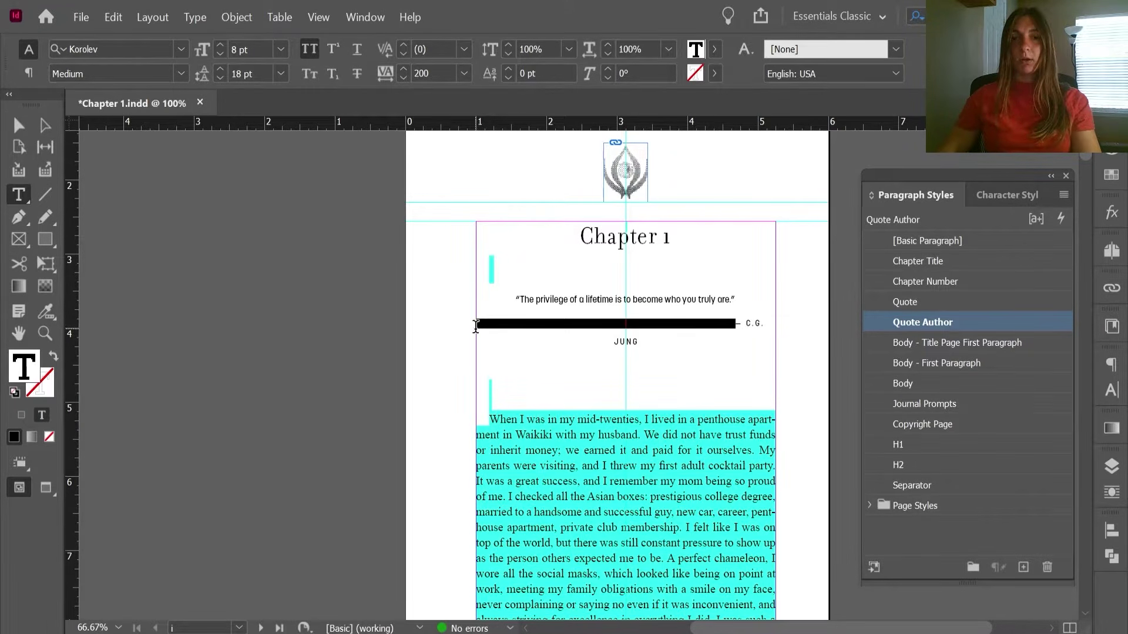
{"action": "key", "text": "BackSpace"}
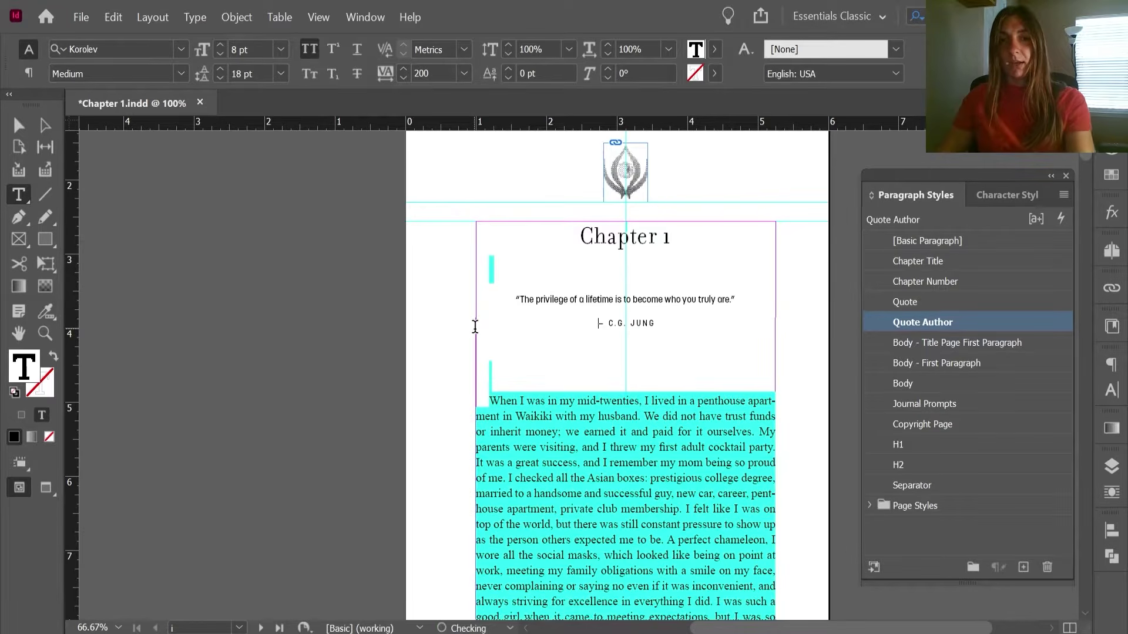
{"action": "left_click", "coordinate": [493, 400]}
{"action": "scroll", "coordinate": [529, 383], "scroll_direction": "down", "scroll_amount": 5}
{"action": "scroll", "coordinate": [524, 393], "scroll_direction": "up", "scroll_amount": 8}
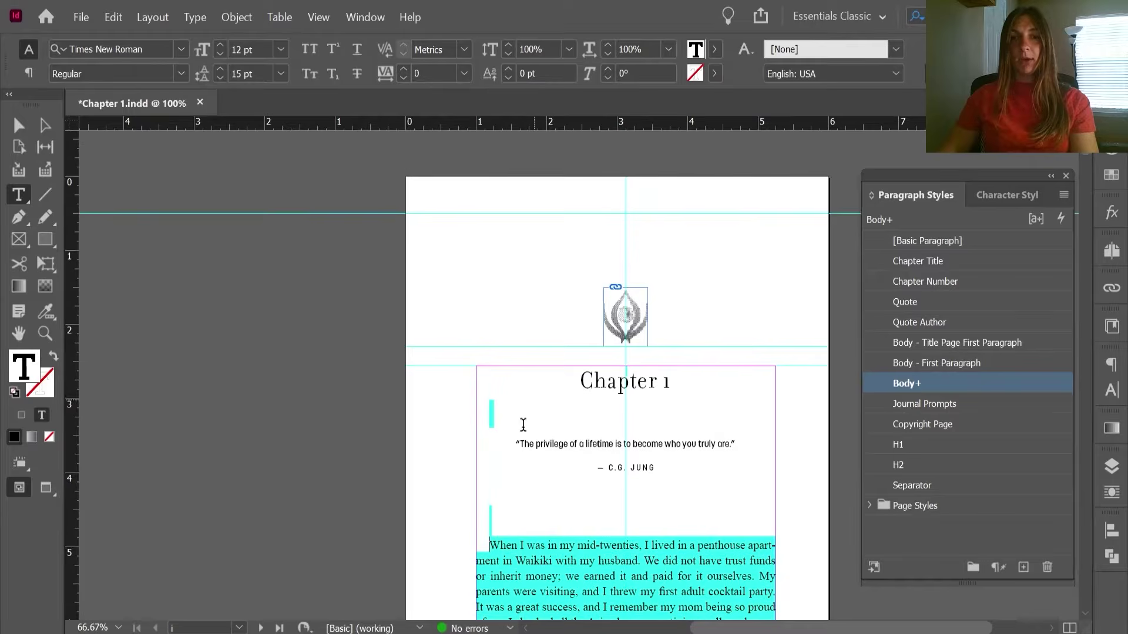
{"action": "scroll", "coordinate": [520, 414], "scroll_direction": "down", "scroll_amount": 3}
{"action": "left_click", "coordinate": [510, 356]}
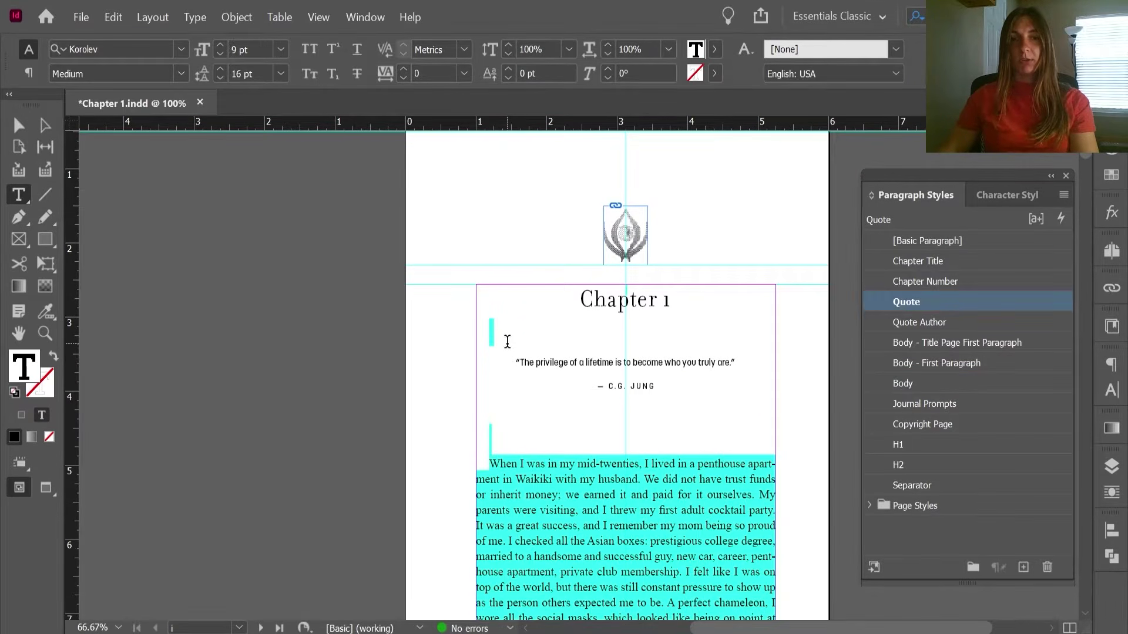
{"action": "left_click", "coordinate": [509, 338]}
- Apply the Body - First Paragraph style to the page ii paragraph beginning "The family of origin story"
{"action": "scroll", "coordinate": [561, 341], "scroll_direction": "down", "scroll_amount": 4}
{"action": "scroll", "coordinate": [561, 341], "scroll_direction": "down", "scroll_amount": 20}
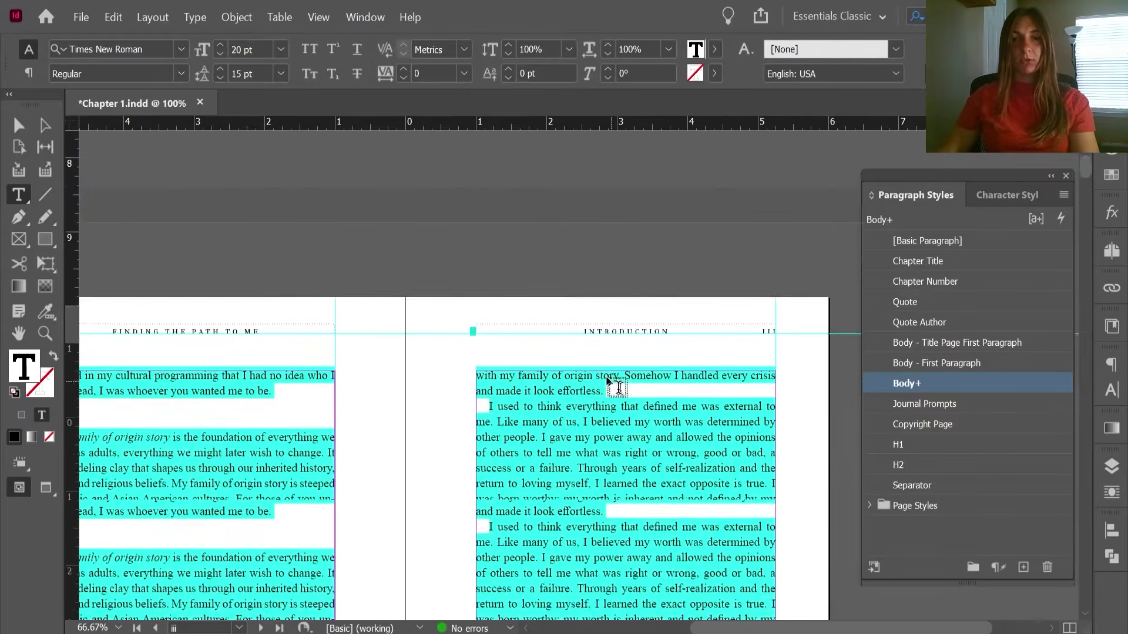
{"action": "scroll", "coordinate": [748, 411], "scroll_direction": "down", "scroll_amount": 1}
{"action": "scroll", "coordinate": [478, 360], "scroll_direction": "down", "scroll_amount": 1}
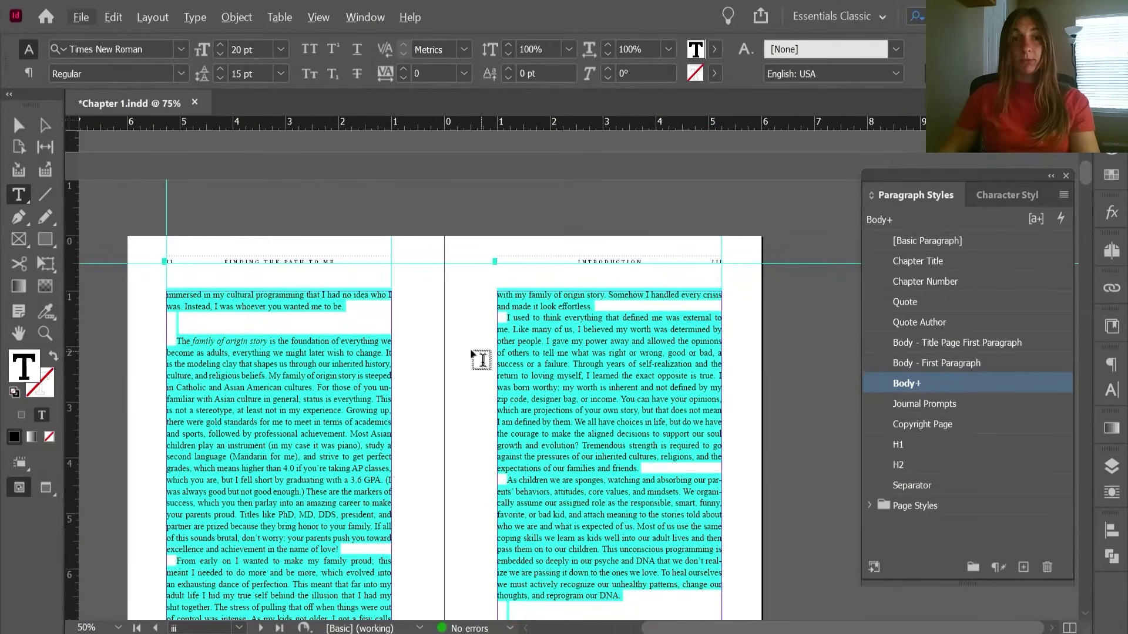
{"action": "left_click_drag", "start_coordinate": [175, 337], "coordinate": [341, 550]}
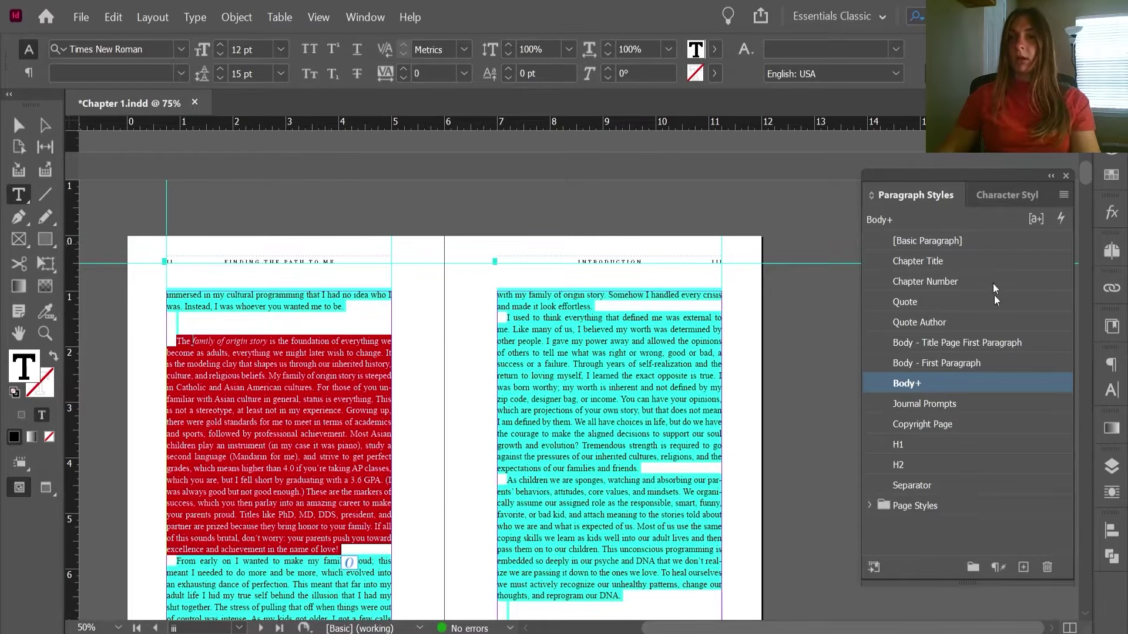
{"action": "left_click", "coordinate": [966, 359]}
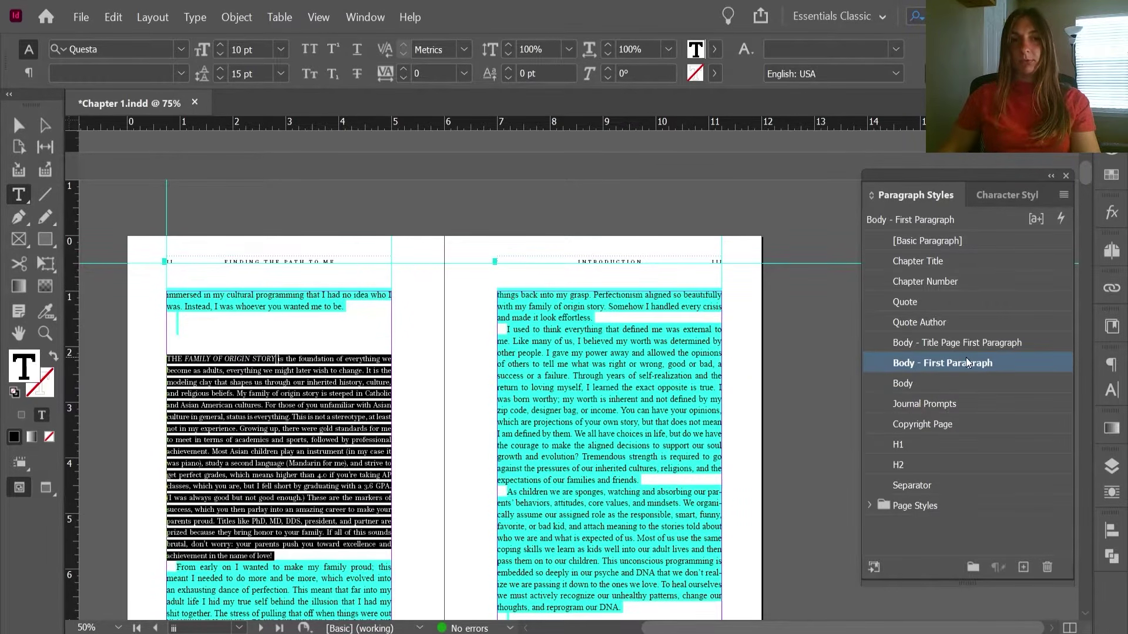
- Examine the formatting of the restyled paragraph's opening words on page ii, including the italic phrase "family of origin story"
{"action": "left_click", "coordinate": [267, 389]}
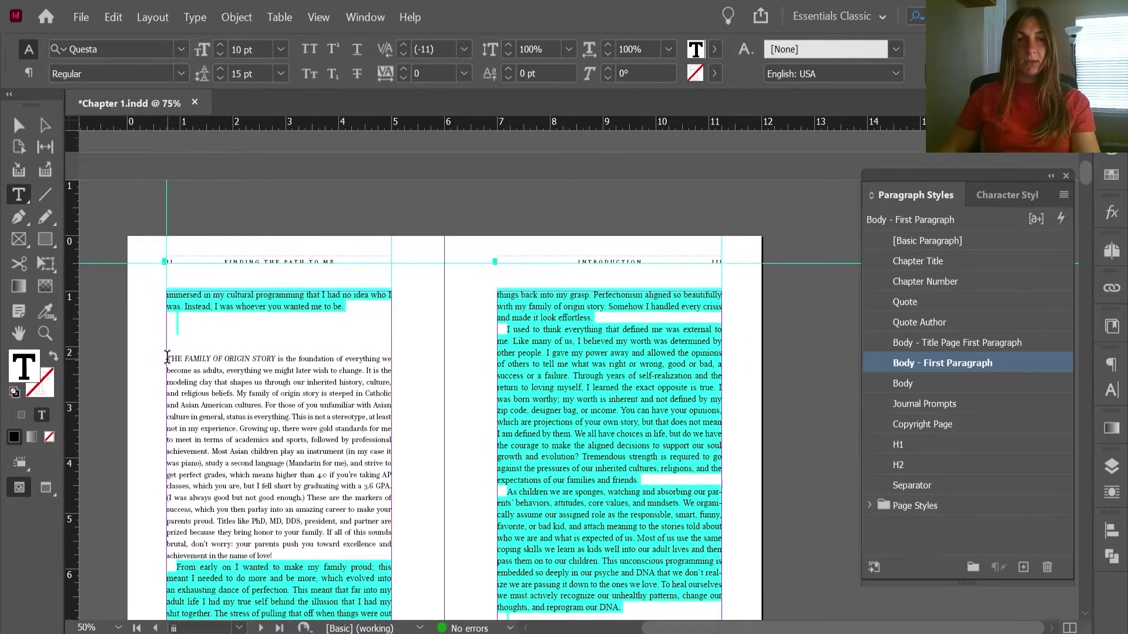
{"action": "left_click_drag", "start_coordinate": [167, 358], "coordinate": [314, 359]}
{"action": "scroll", "coordinate": [174, 347], "scroll_direction": "up", "scroll_amount": 4}
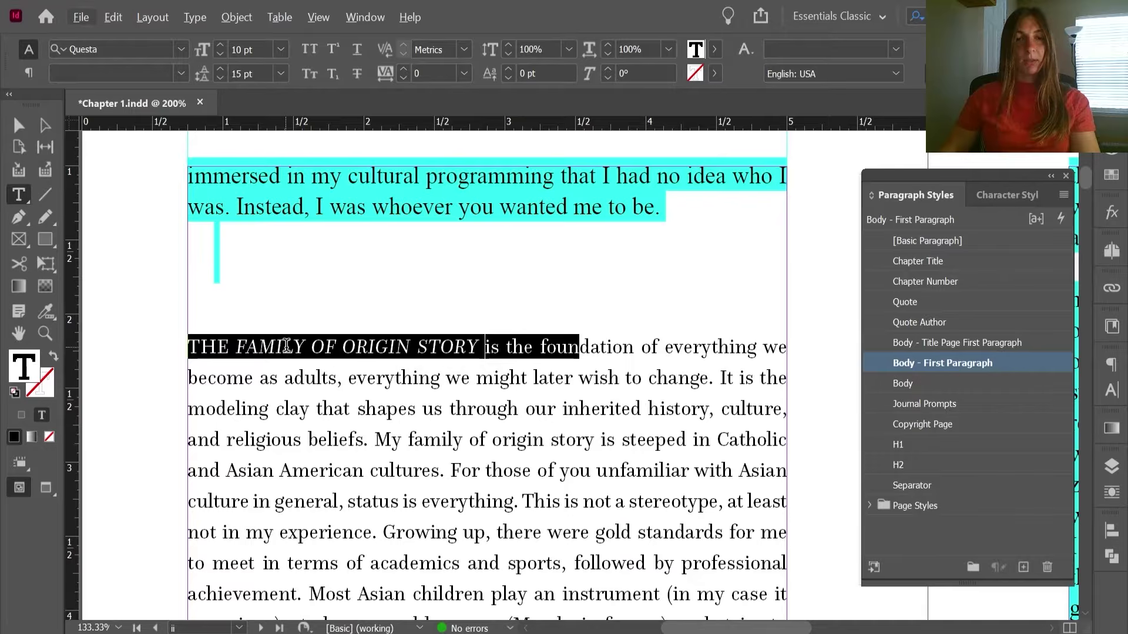
{"action": "left_click", "coordinate": [255, 353]}
{"action": "left_click_drag", "start_coordinate": [241, 347], "coordinate": [505, 348]}
{"action": "scroll", "coordinate": [587, 368], "scroll_direction": "down", "scroll_amount": 3}
{"action": "scroll", "coordinate": [581, 367], "scroll_direction": "down", "scroll_amount": 3}
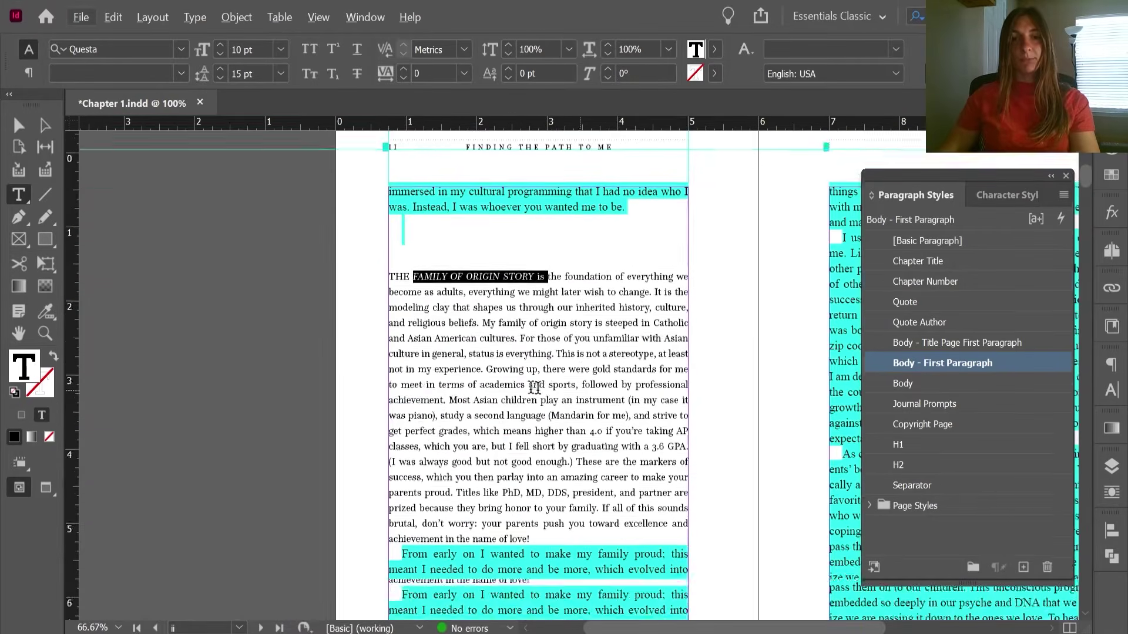
- Apply the Body - First Paragraph style to the page iii paragraph beginning "I'm not sure if it was my culture"
{"action": "scroll", "coordinate": [397, 375], "scroll_direction": "down", "scroll_amount": 3}
{"action": "scroll", "coordinate": [676, 458], "scroll_direction": "up", "scroll_amount": 4}
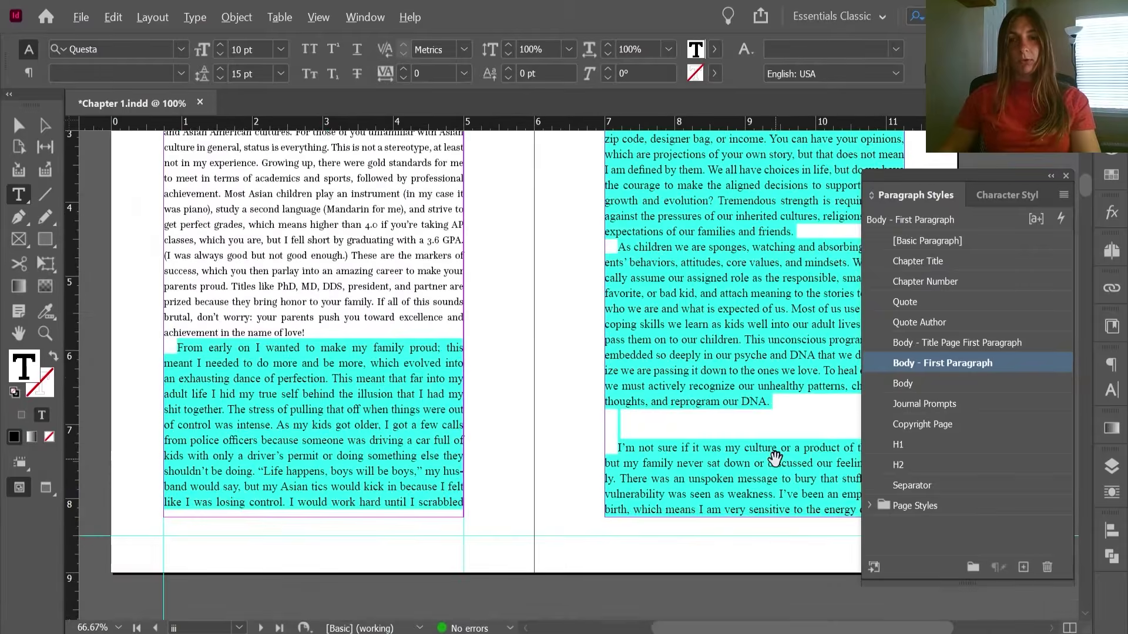
{"action": "left_click_drag", "start_coordinate": [576, 441], "coordinate": [818, 538]}
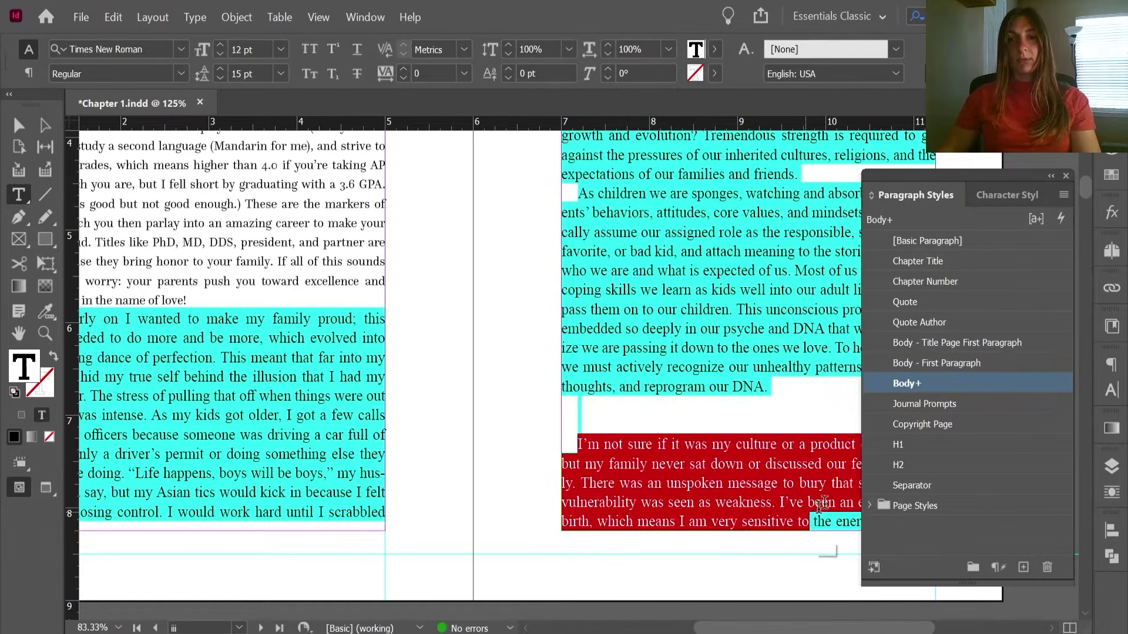
{"action": "left_click", "coordinate": [943, 363]}
{"action": "left_click", "coordinate": [581, 413]}
- Apply the Body - First Paragraph style to the section openers beginning "Truth is pressing on us" and "Experience has taught me"
{"action": "scroll", "coordinate": [580, 413], "scroll_direction": "down", "scroll_amount": 4}
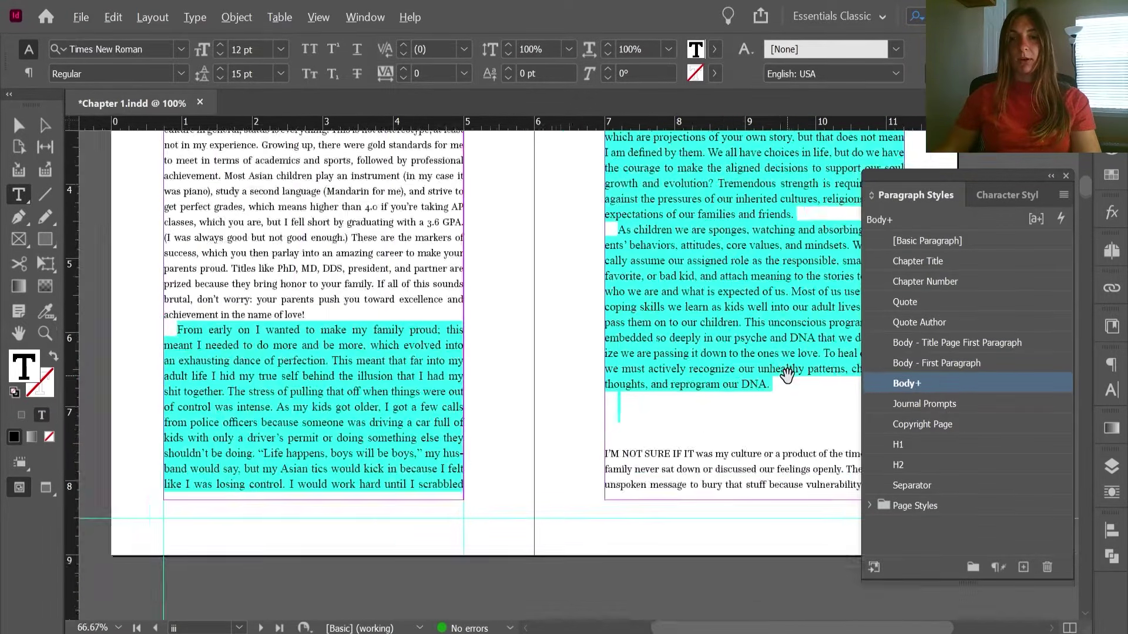
{"action": "scroll", "coordinate": [525, 329], "scroll_direction": "down", "scroll_amount": 2}
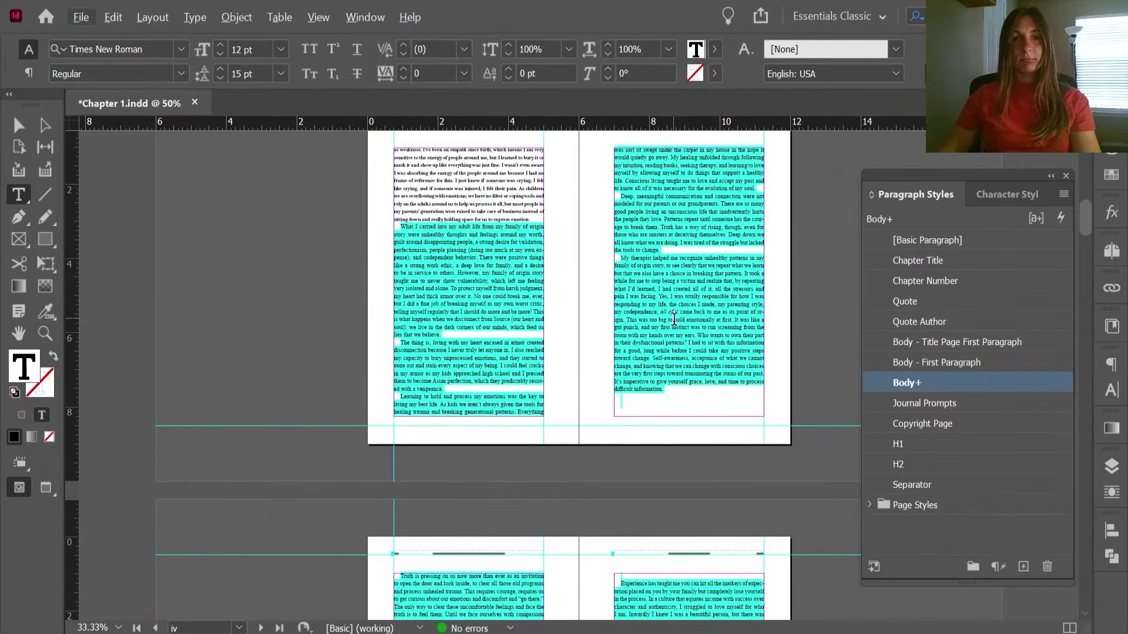
{"action": "scroll", "coordinate": [674, 319], "scroll_direction": "down", "scroll_amount": 4}
{"action": "scroll", "coordinate": [398, 383], "scroll_direction": "up", "scroll_amount": 2}
{"action": "left_click_drag", "start_coordinate": [462, 364], "coordinate": [704, 534]}
{"action": "left_click", "coordinate": [905, 368]}
- Apply the Body - First Paragraph style to the section openers "Conscious awareness changed my life" and "In my unconscious life"
{"action": "scroll", "coordinate": [529, 353], "scroll_direction": "down", "scroll_amount": 15}
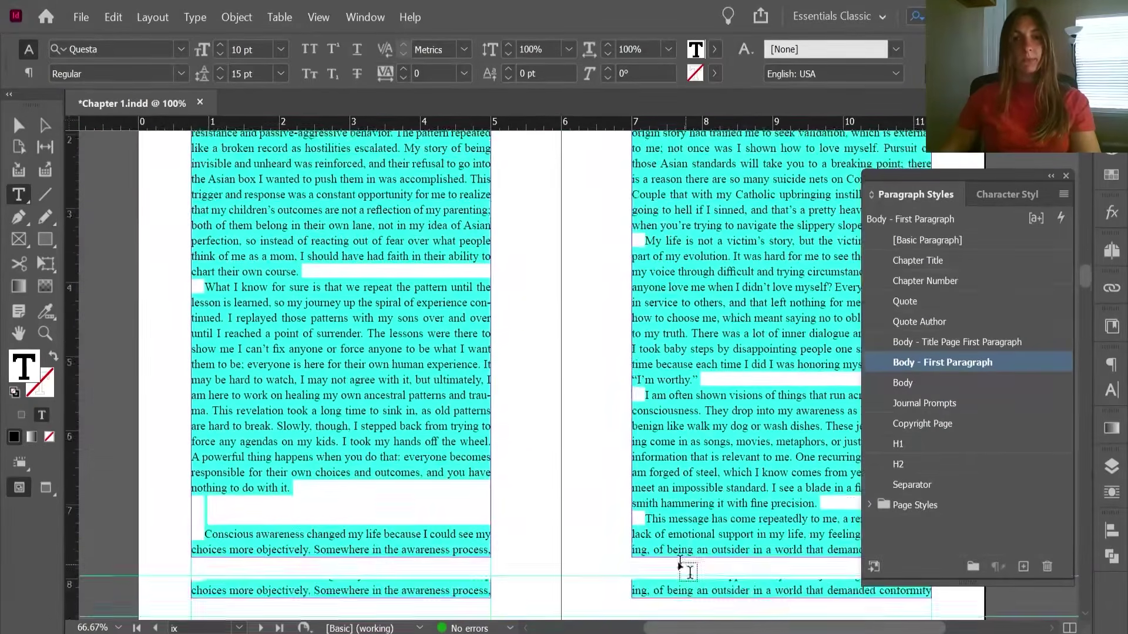
{"action": "left_click_drag", "start_coordinate": [204, 412], "coordinate": [424, 427]}
{"action": "left_click", "coordinate": [940, 363]}
{"action": "scroll", "coordinate": [637, 406], "scroll_direction": "down", "scroll_amount": 12}
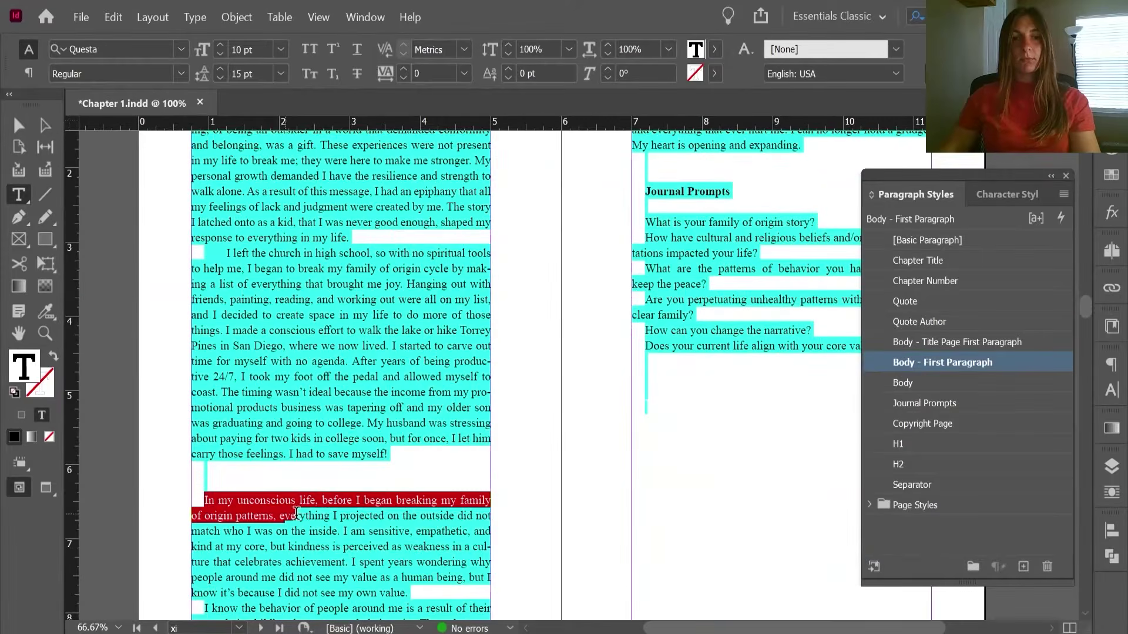
- Apply the Journal Prompts paragraph style to the list of questions under the "Journal Prompts" heading on page xi
{"action": "scroll", "coordinate": [637, 405], "scroll_direction": "up", "scroll_amount": 8}
{"action": "scroll", "coordinate": [658, 423], "scroll_direction": "down", "scroll_amount": 2}
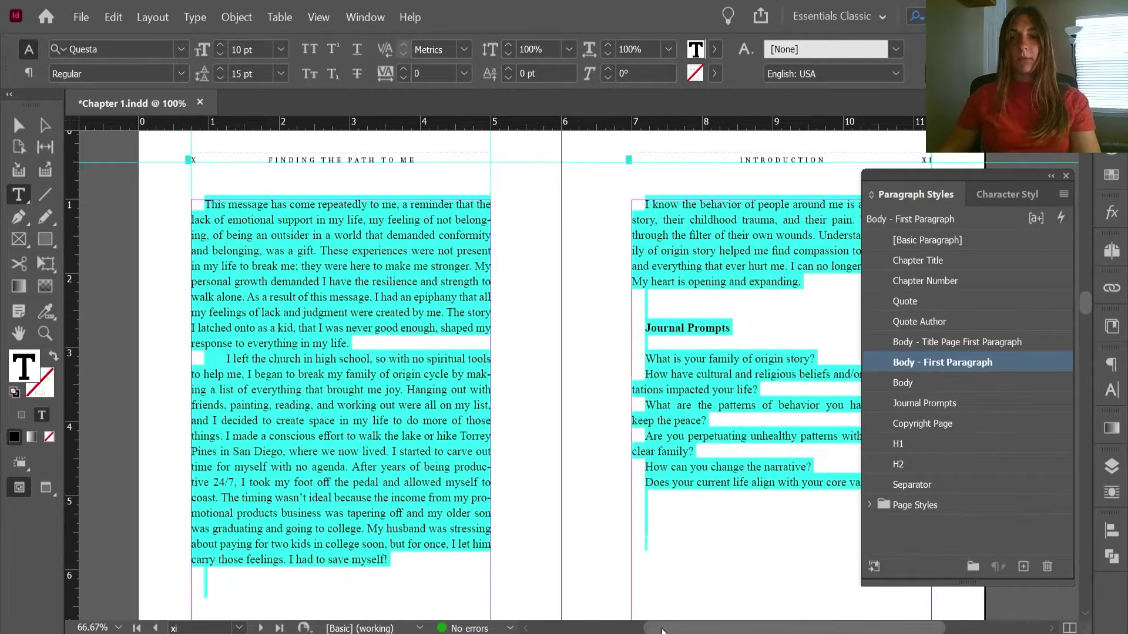
{"action": "left_click_drag", "start_coordinate": [662, 631], "coordinate": [712, 632]}
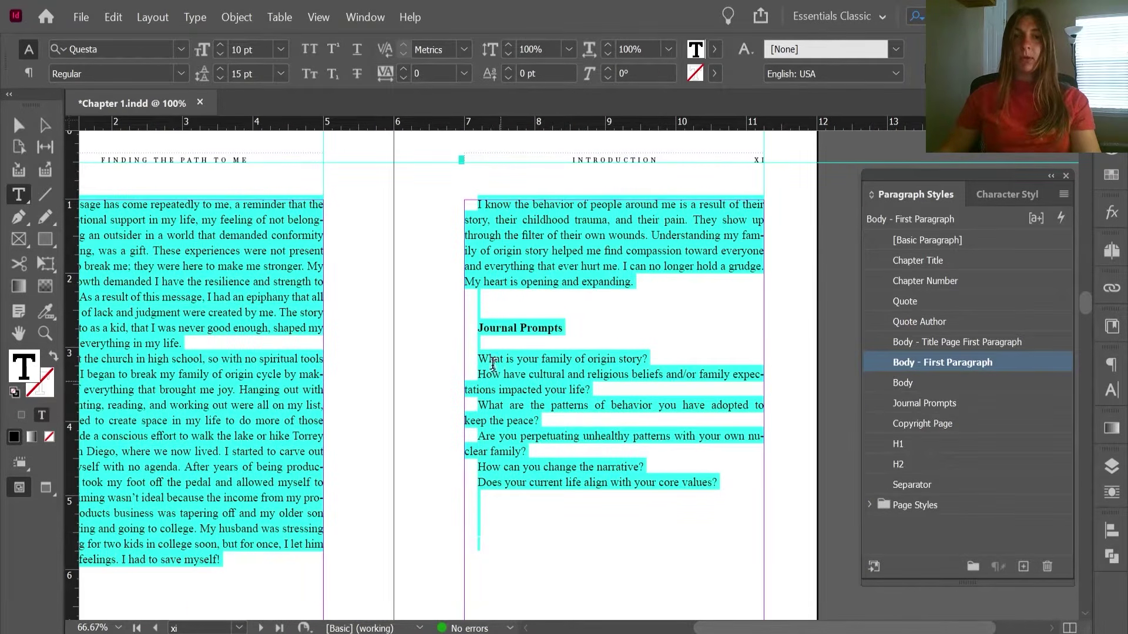
{"action": "left_click_drag", "start_coordinate": [472, 331], "coordinate": [580, 322]}
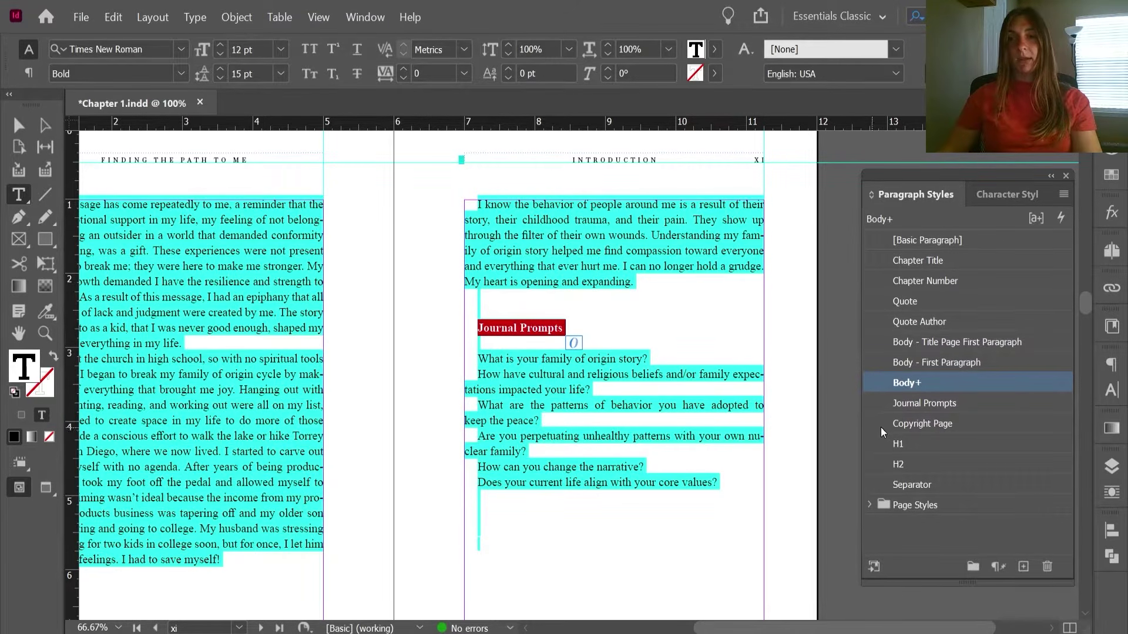
{"action": "left_click_drag", "start_coordinate": [481, 357], "coordinate": [781, 497]}
{"action": "left_click", "coordinate": [907, 403]}
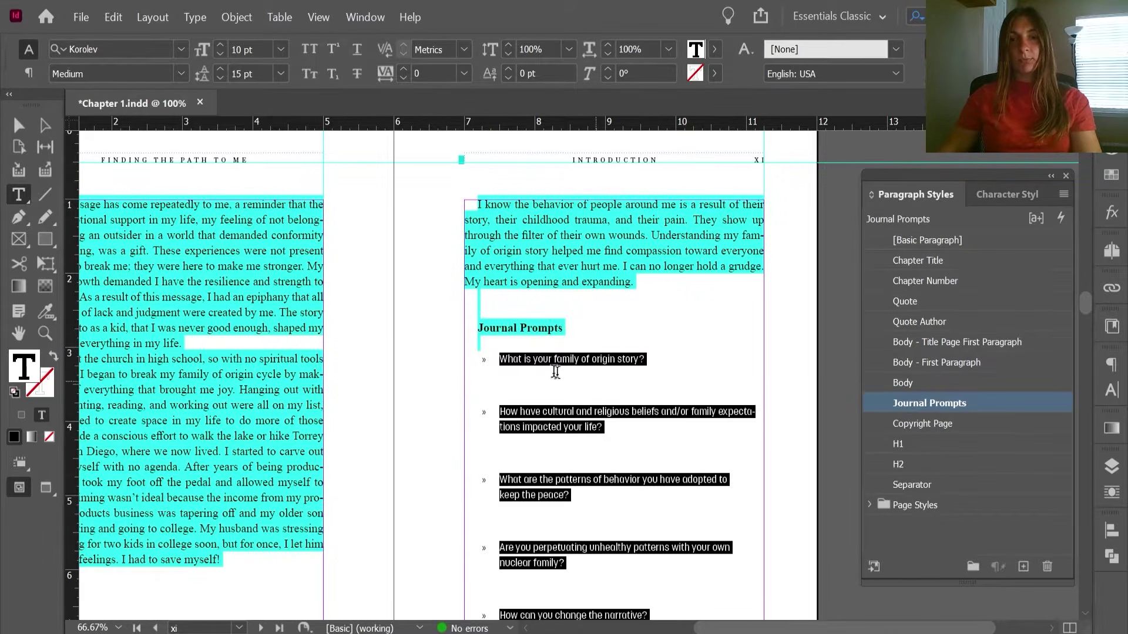
- Apply the H2 paragraph style to the "Journal Prompts" heading
{"action": "left_click_drag", "start_coordinate": [471, 324], "coordinate": [672, 327]}
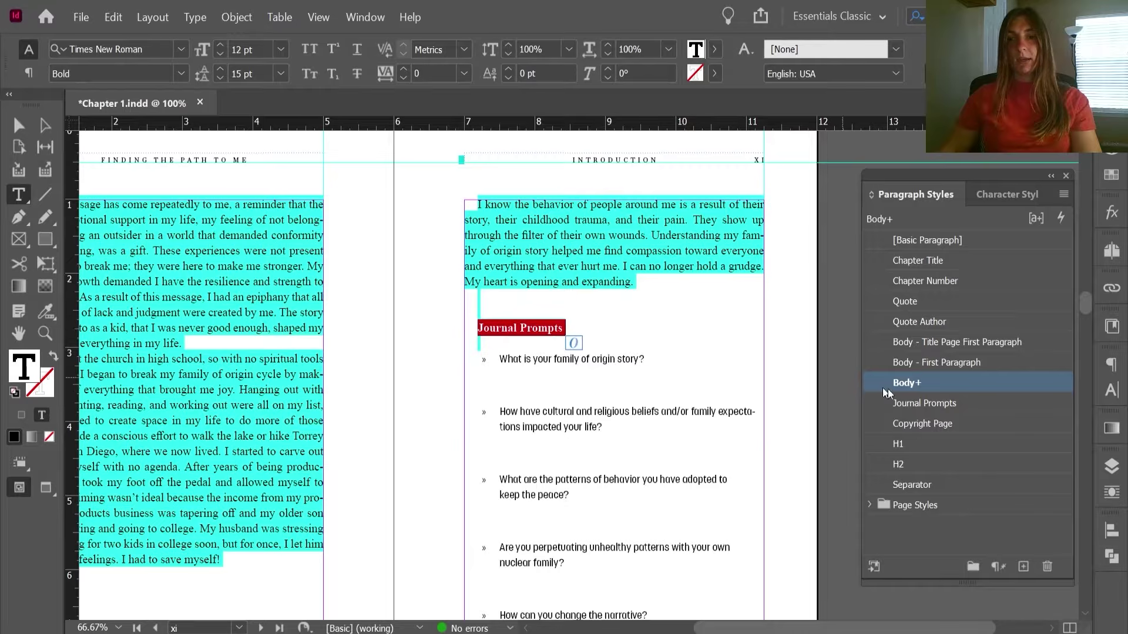
{"action": "left_click", "coordinate": [893, 463]}
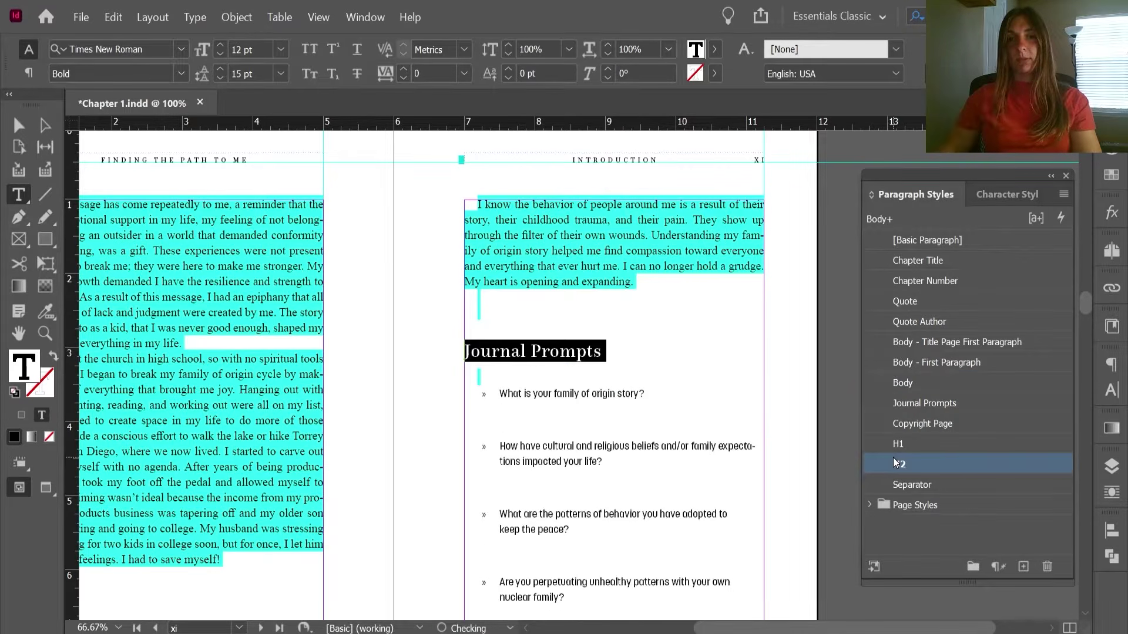
{"action": "left_click", "coordinate": [611, 295]}
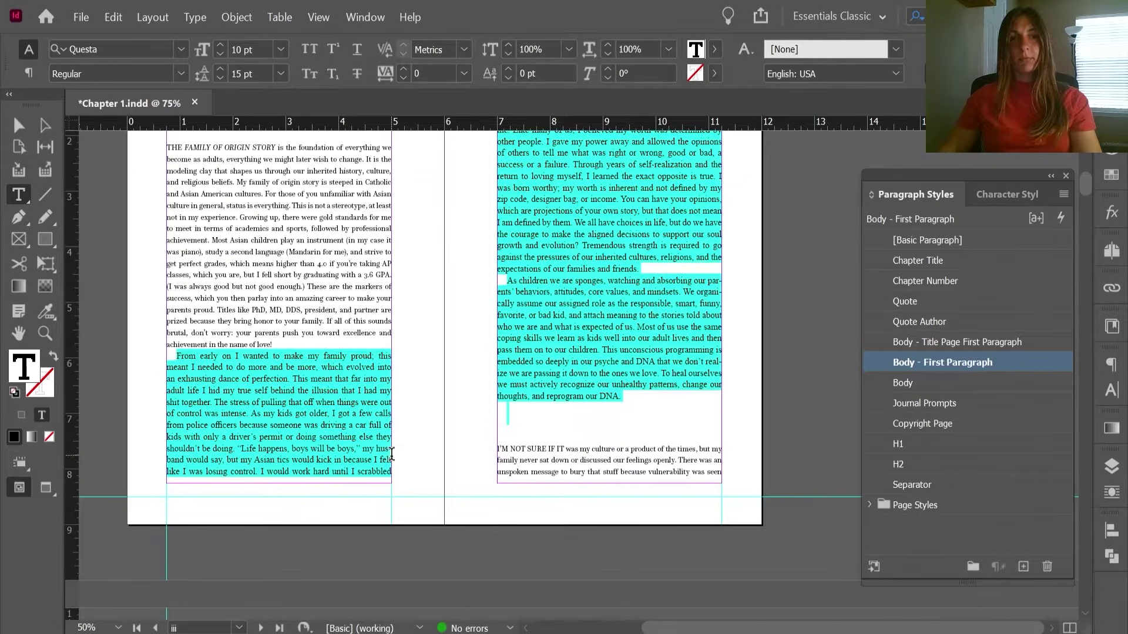
- Delete the blank line below the "Chapter 1" title on page i
{"action": "scroll", "coordinate": [435, 485], "scroll_direction": "up", "scroll_amount": 3}
{"action": "scroll", "coordinate": [437, 485], "scroll_direction": "up", "scroll_amount": 4}
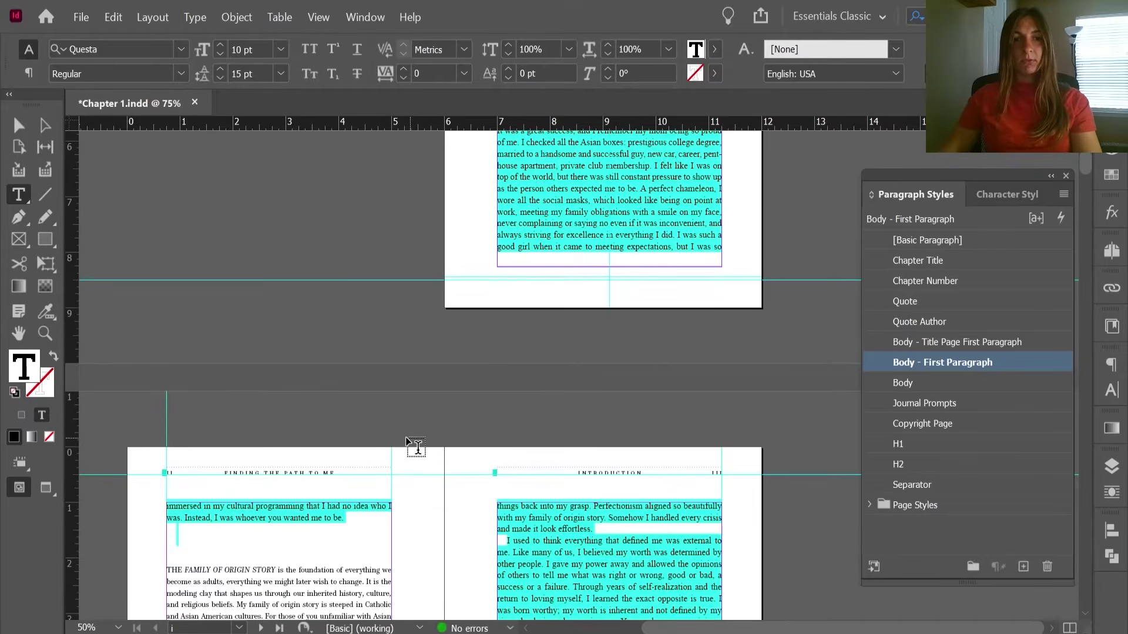
{"action": "scroll", "coordinate": [406, 442], "scroll_direction": "up", "scroll_amount": 5}
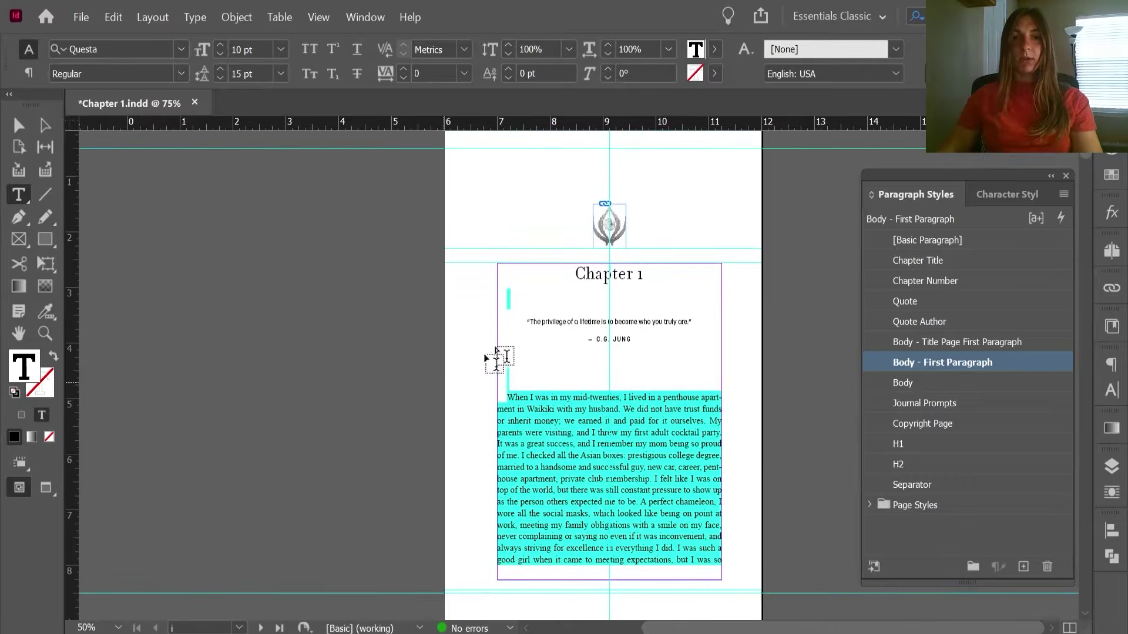
{"action": "left_click", "coordinate": [517, 308]}
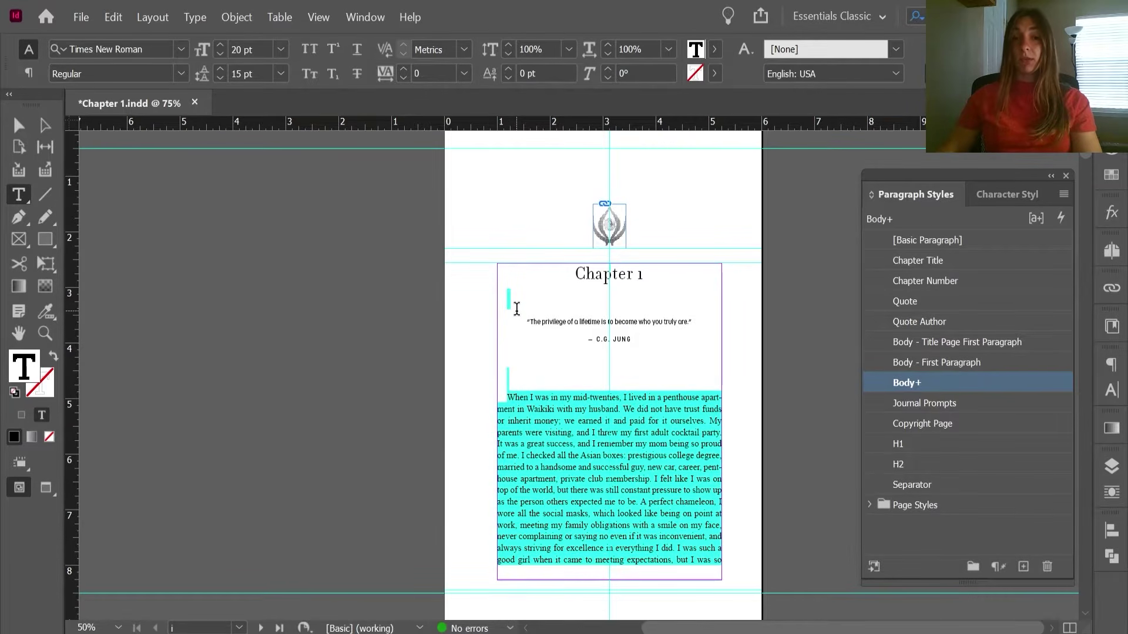
{"action": "key", "text": "BackSpace"}
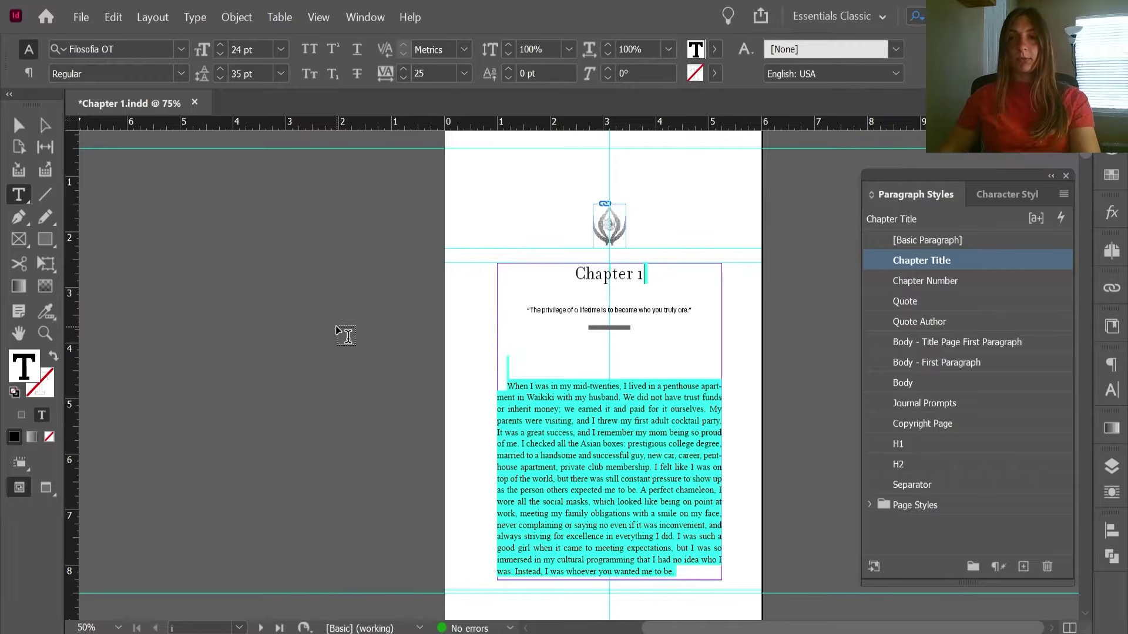
- Set up a GREP Find/Change for the document with cleared formats, finding ~b~b and changing to ~b
{"action": "key", "text": "ctrl+f"}
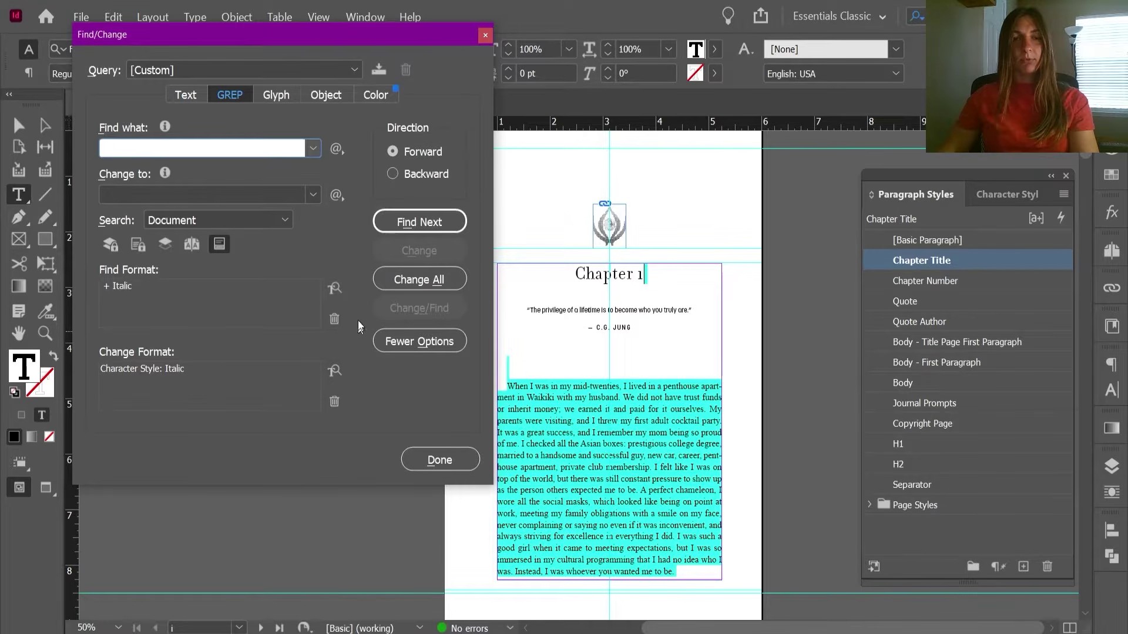
{"action": "left_click", "coordinate": [334, 319]}
{"action": "left_click", "coordinate": [335, 402]}
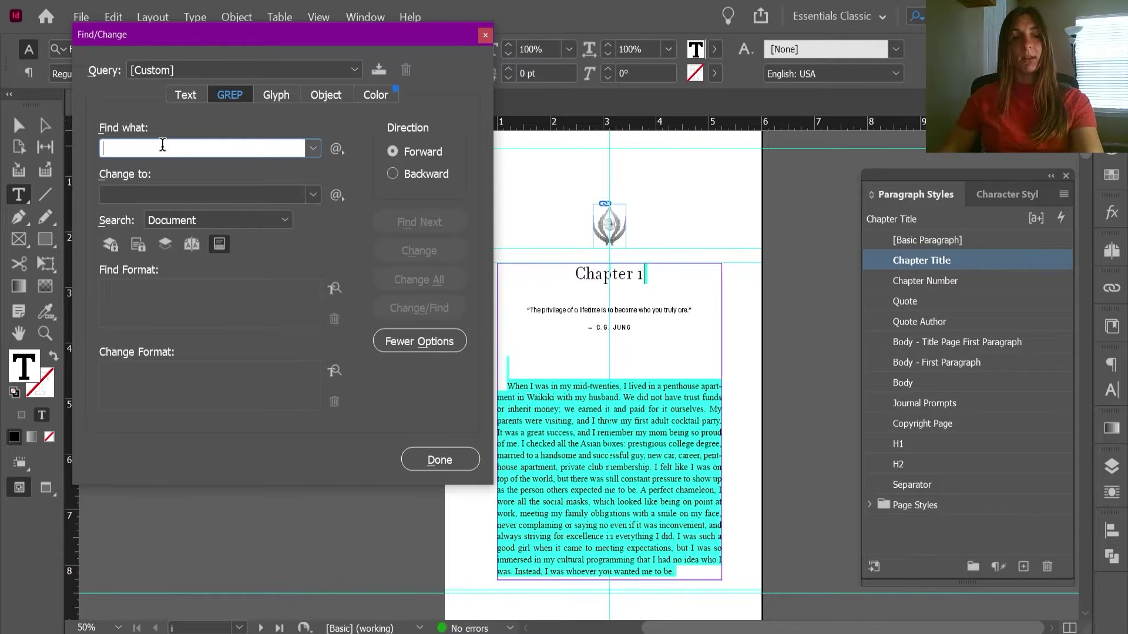
{"action": "type", "text": "~b"}
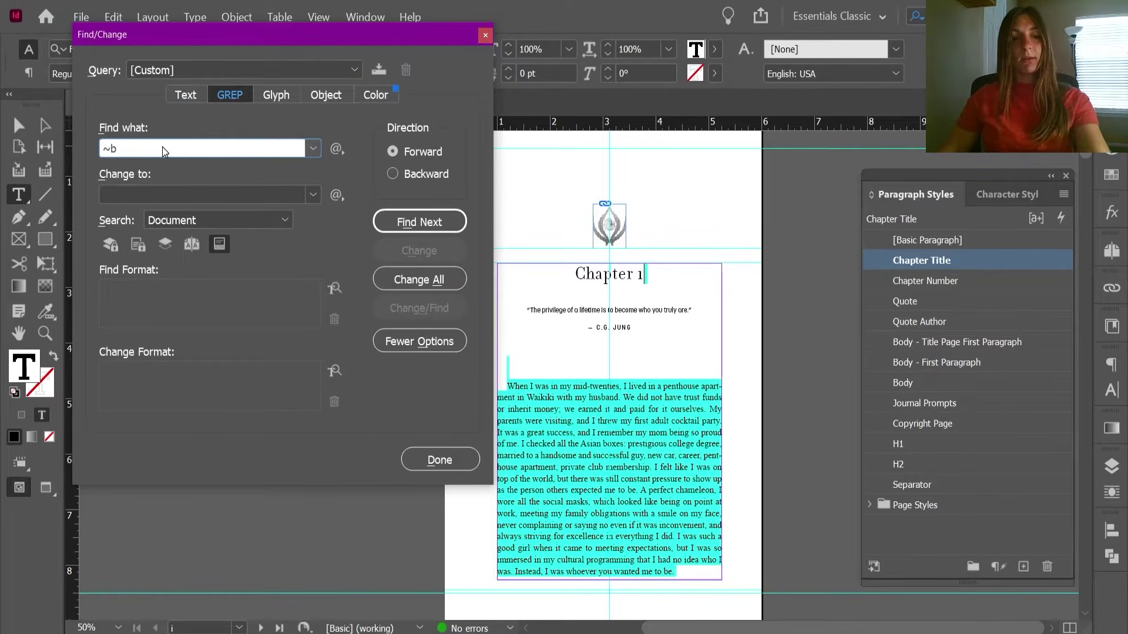
{"action": "type", "text": "~b"}
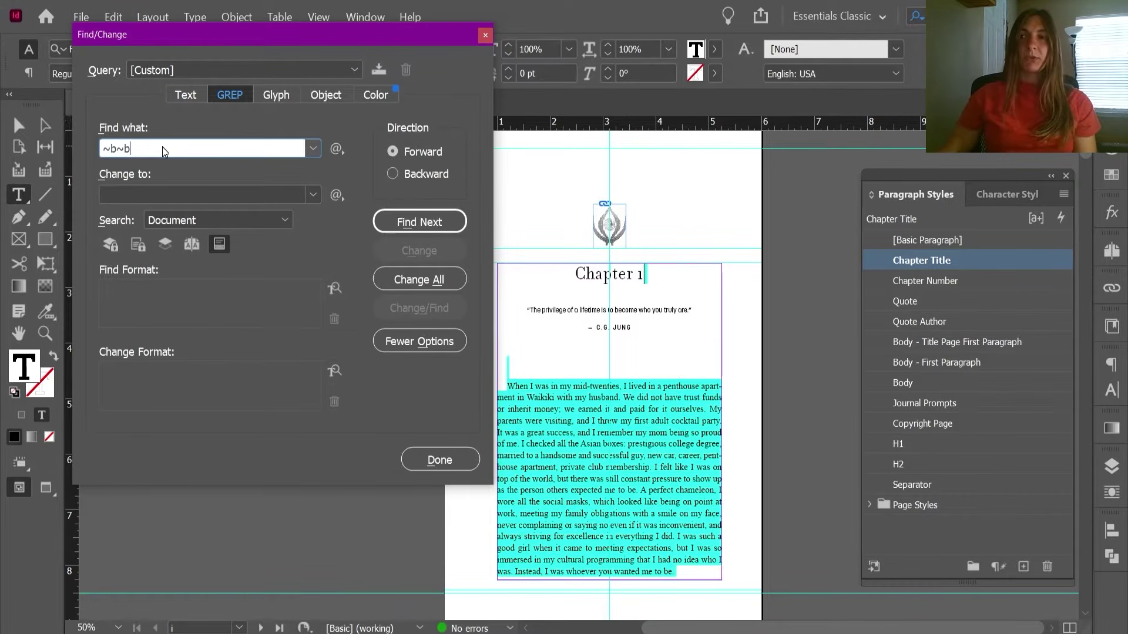
{"action": "left_click", "coordinate": [159, 198]}
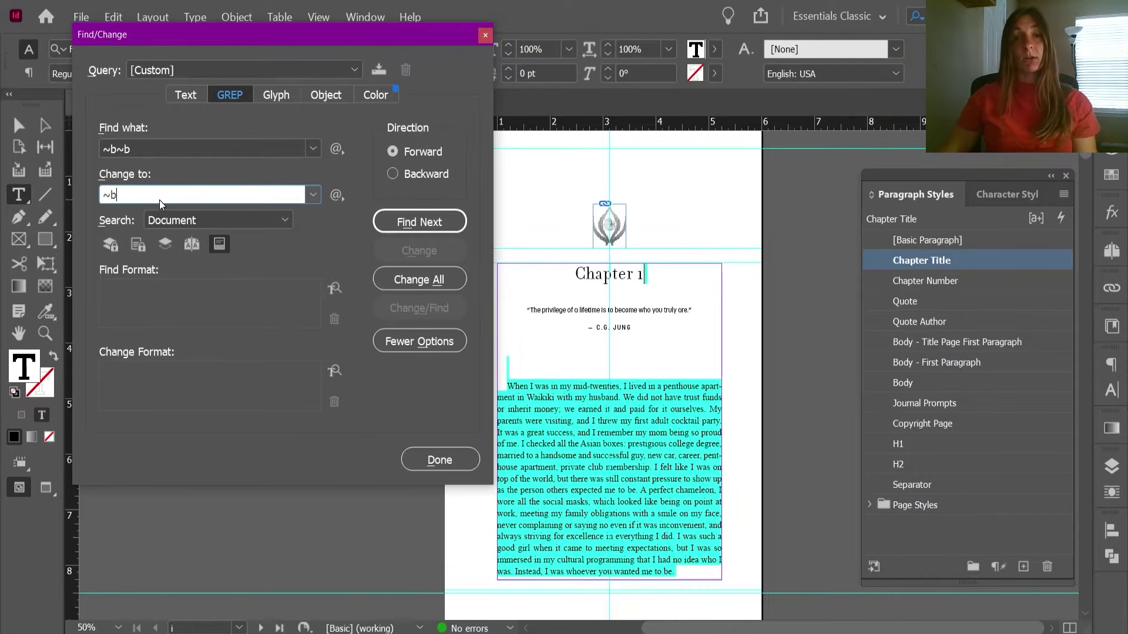
- Replace all double paragraph returns with single ones, repeating the replacement until none remain, and close Find/Change
{"action": "left_click", "coordinate": [409, 280]}
{"action": "left_click", "coordinate": [664, 351]}
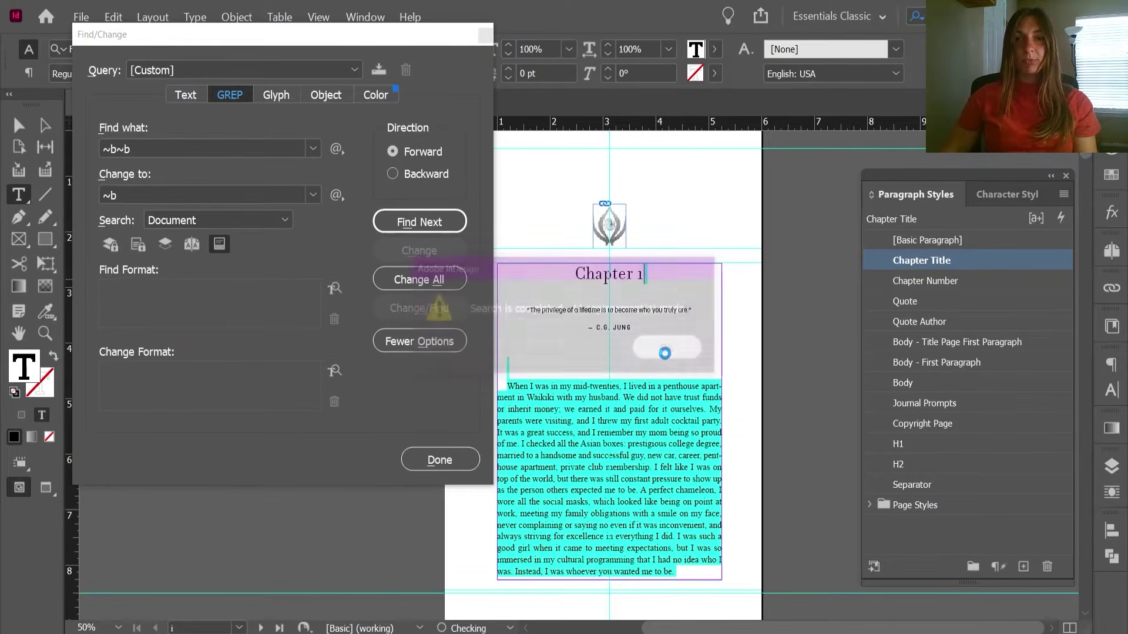
{"action": "left_click", "coordinate": [452, 285]}
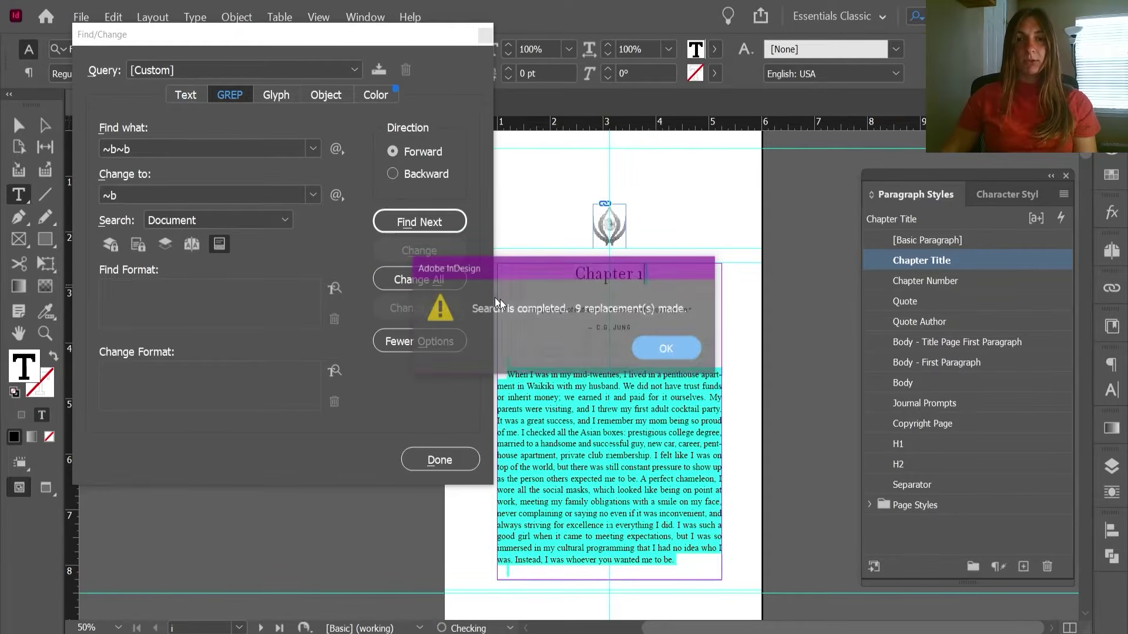
{"action": "left_click", "coordinate": [656, 361]}
{"action": "left_click", "coordinate": [450, 283]}
{"action": "left_click", "coordinate": [650, 349]}
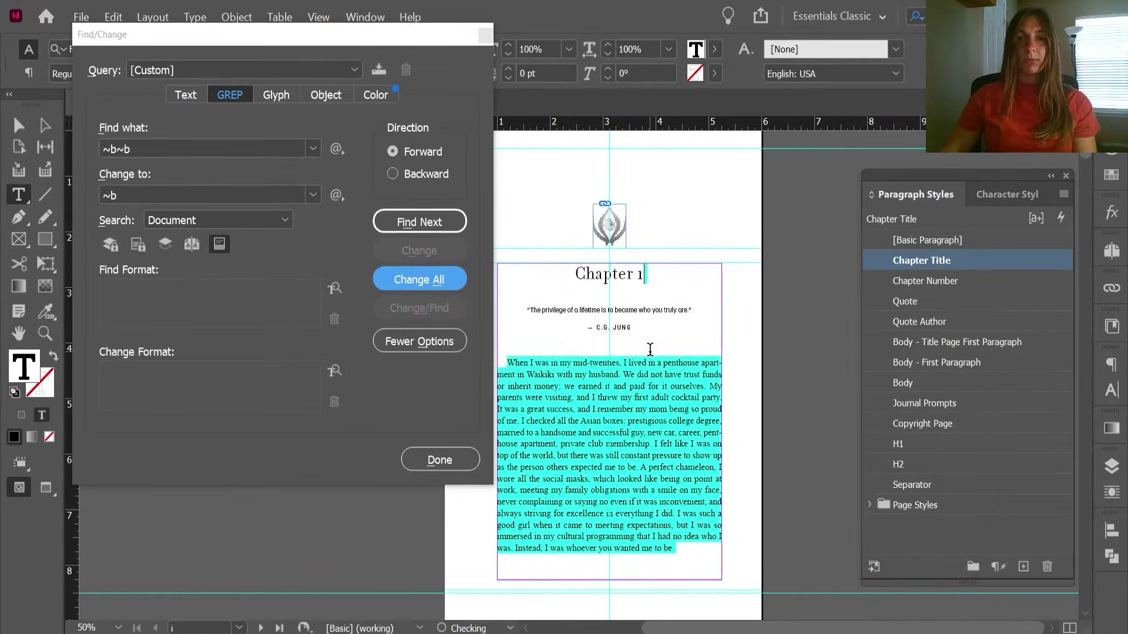
{"action": "left_click", "coordinate": [440, 460]}
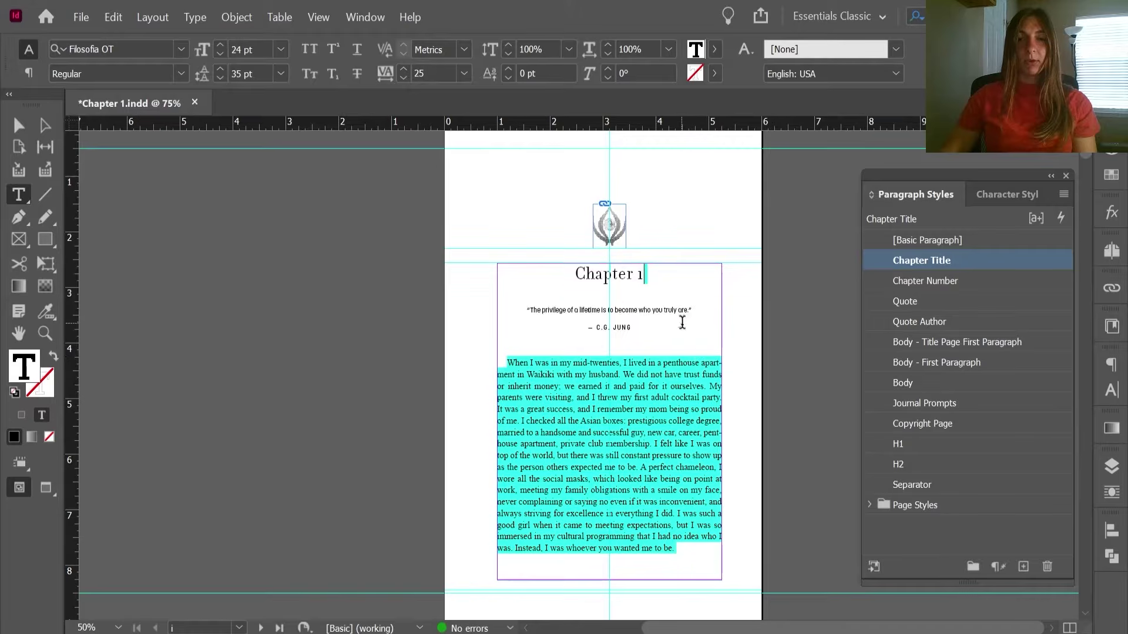
- Apply the Body - Title Page First Paragraph style to the page i paragraph beginning "When I was in my mid-twenties"
{"action": "scroll", "coordinate": [682, 322], "scroll_direction": "down", "scroll_amount": 3}
{"action": "scroll", "coordinate": [563, 330], "scroll_direction": "up", "scroll_amount": 3}
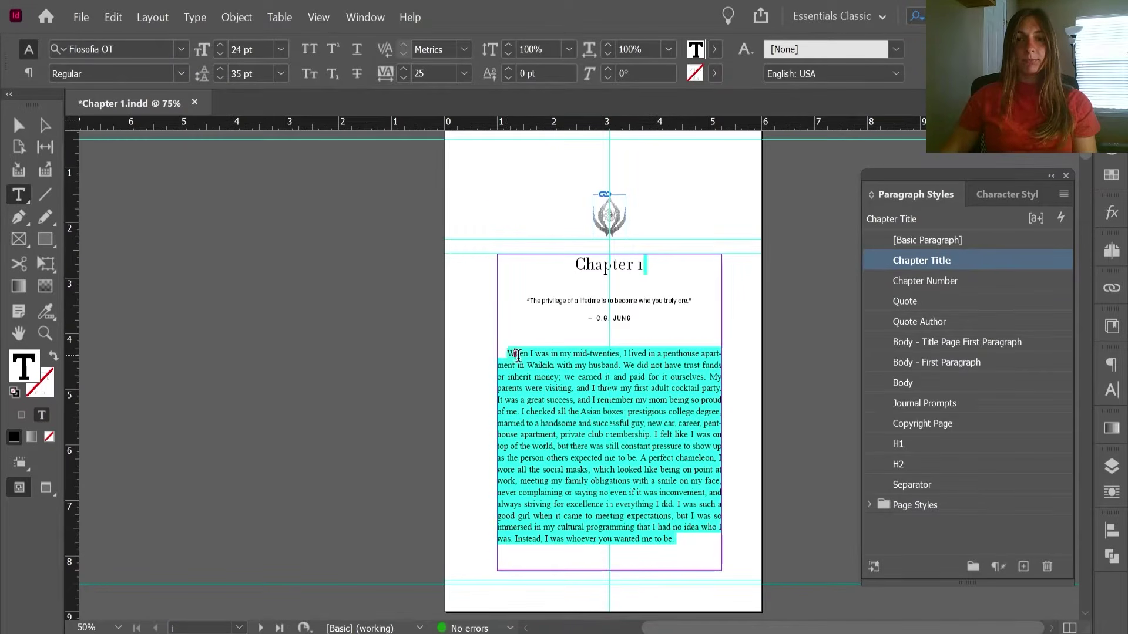
{"action": "left_click_drag", "start_coordinate": [517, 354], "coordinate": [698, 527]}
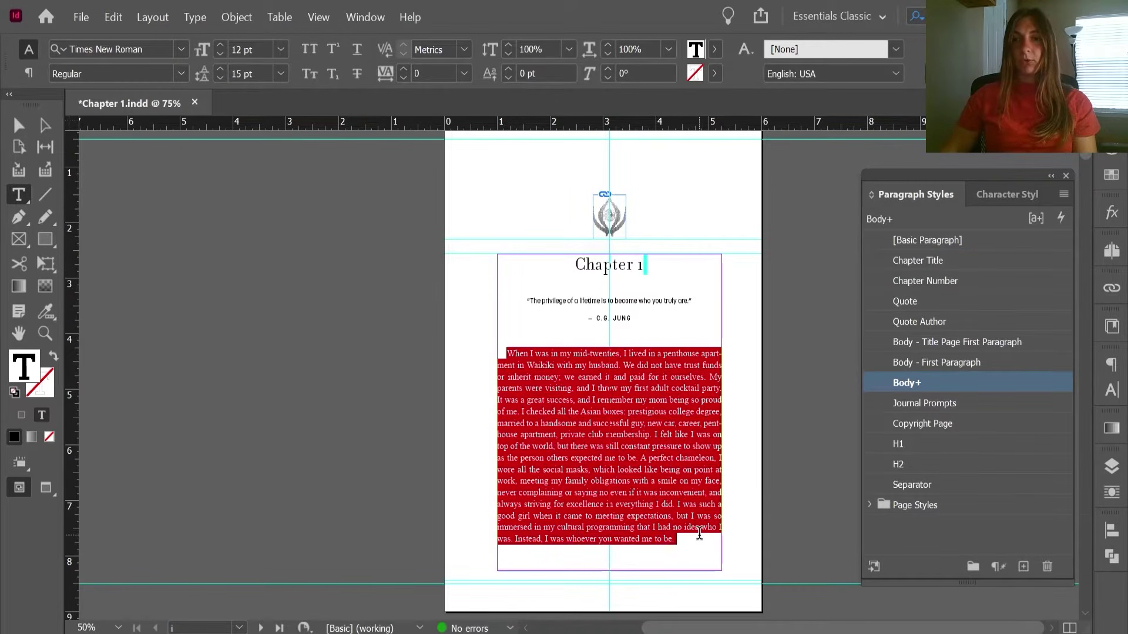
{"action": "left_click", "coordinate": [953, 334]}
- Review the chapter from page i through the journal prompts, checking the spacing and which body paragraphs still have overrides
{"action": "scroll", "coordinate": [625, 449], "scroll_direction": "down", "scroll_amount": 3}
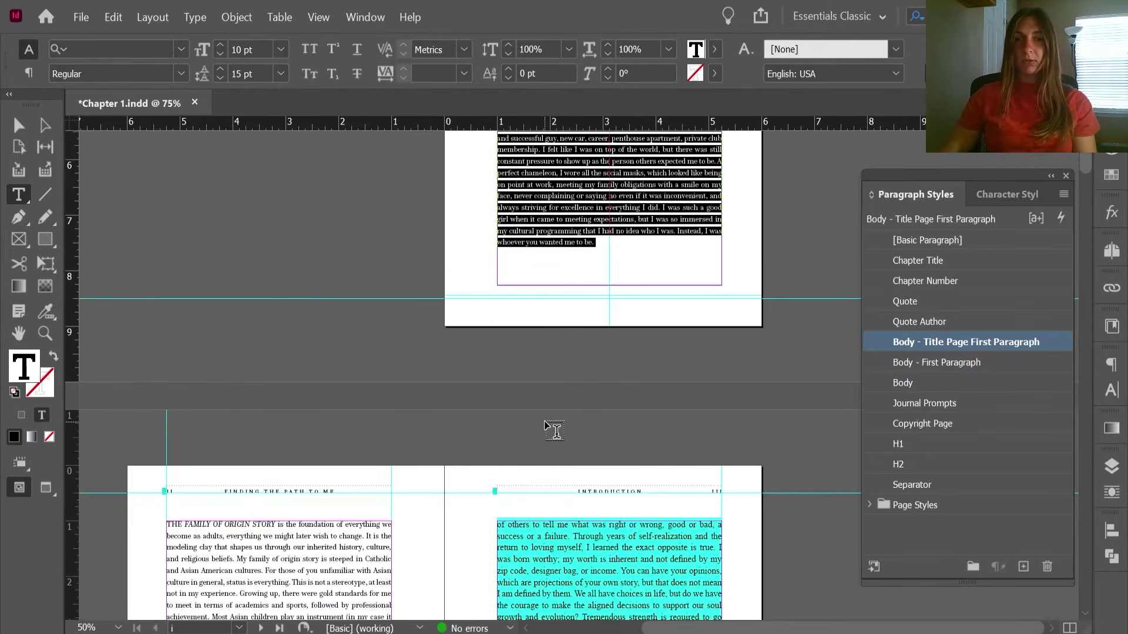
{"action": "scroll", "coordinate": [552, 429], "scroll_direction": "down", "scroll_amount": 3}
{"action": "scroll", "coordinate": [569, 308], "scroll_direction": "up", "scroll_amount": 3}
{"action": "left_click", "coordinate": [564, 254]}
{"action": "scroll", "coordinate": [529, 253], "scroll_direction": "down", "scroll_amount": 3}
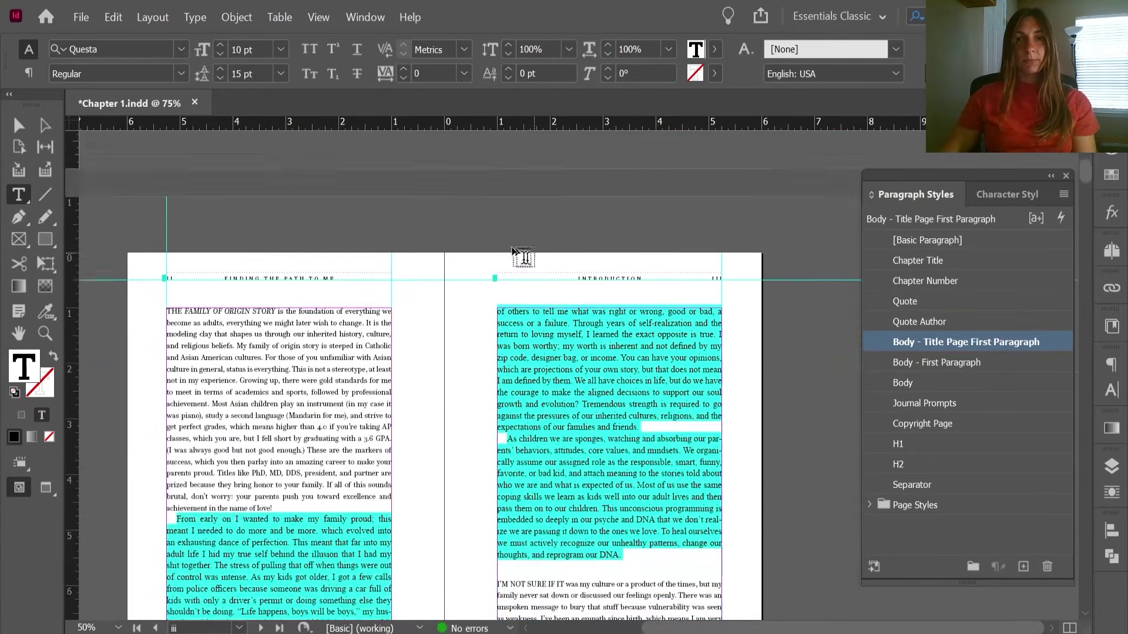
{"action": "scroll", "coordinate": [523, 256], "scroll_direction": "down", "scroll_amount": 5}
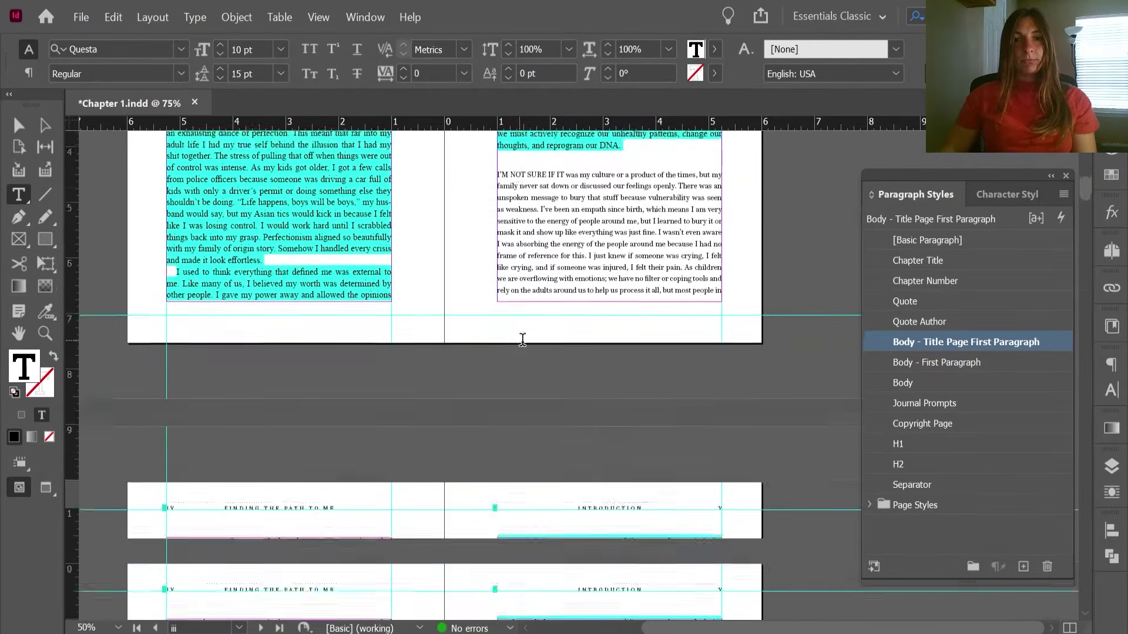
{"action": "scroll", "coordinate": [522, 339], "scroll_direction": "down", "scroll_amount": 15}
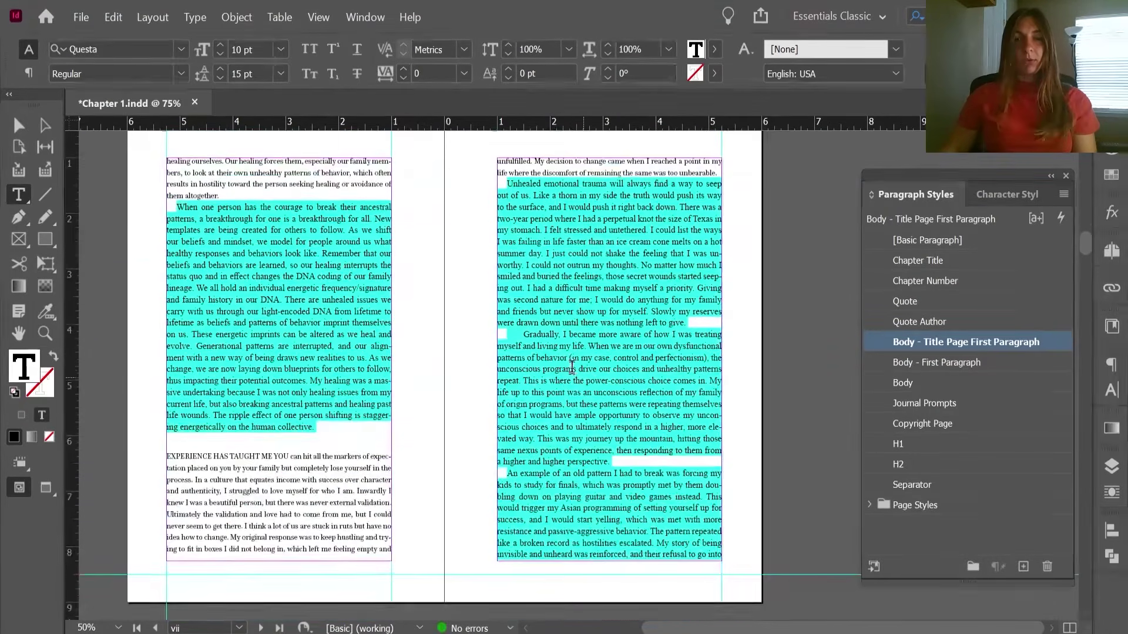
{"action": "scroll", "coordinate": [572, 366], "scroll_direction": "down", "scroll_amount": 8}
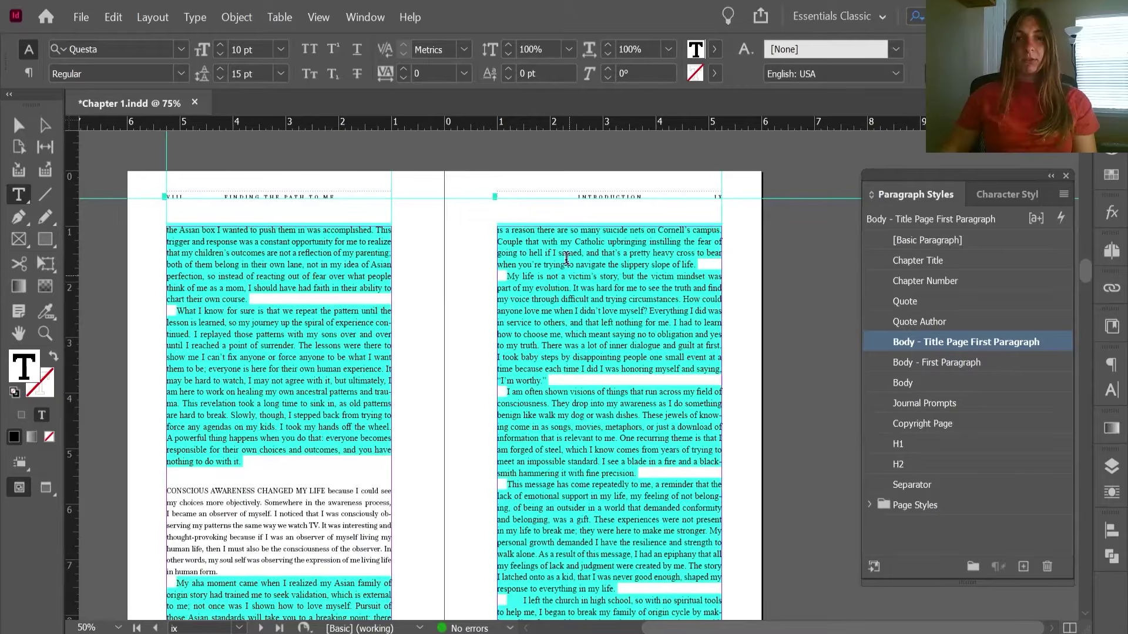
{"action": "left_click_drag", "start_coordinate": [567, 257], "coordinate": [621, 333]}
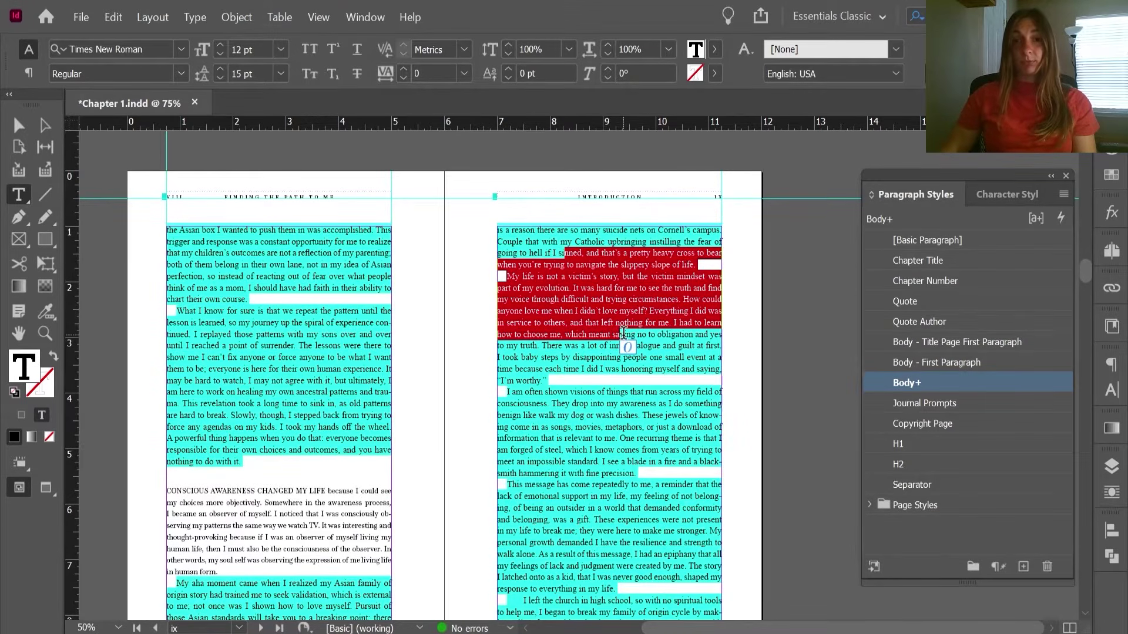
{"action": "left_click", "coordinate": [623, 333]}
{"action": "scroll", "coordinate": [646, 329], "scroll_direction": "down", "scroll_amount": 10}
{"action": "left_click", "coordinate": [642, 376]}
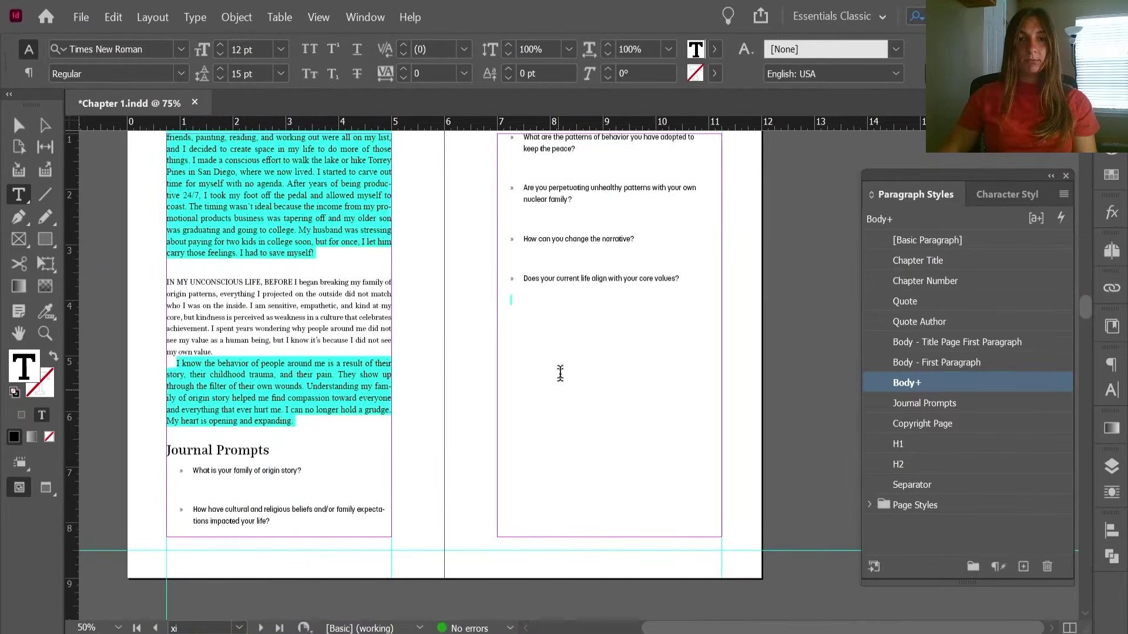
- Delete the empty paragraph after the last journal prompt and clear all overrides from the entire chapter text
{"action": "key", "text": "BackSpace"}
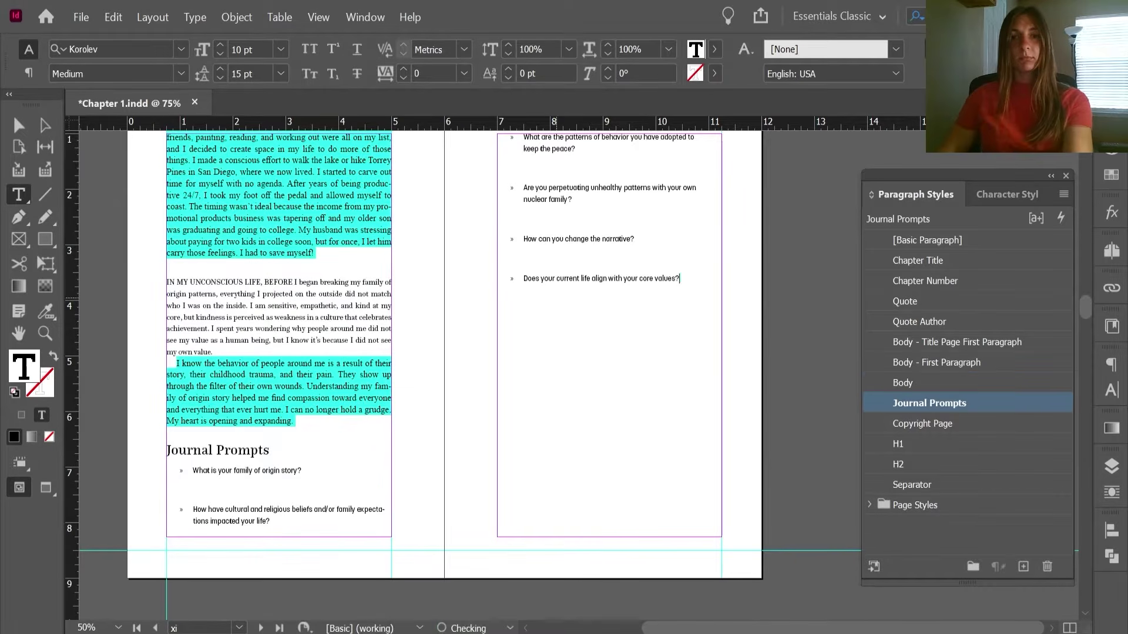
{"action": "scroll", "coordinate": [559, 290], "scroll_direction": "up", "scroll_amount": 3}
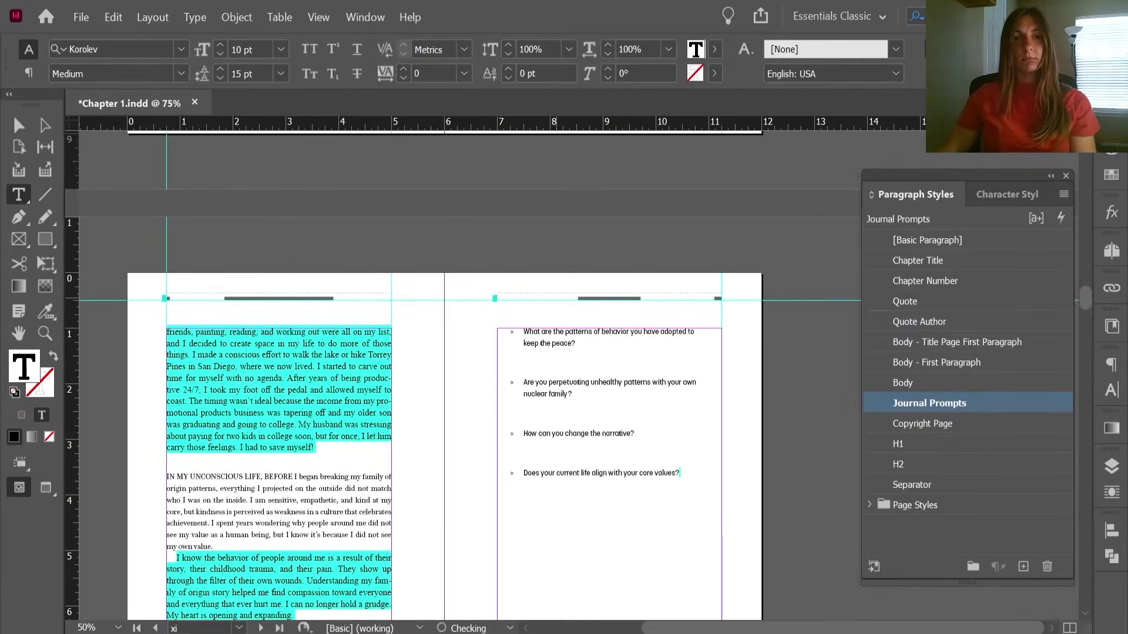
{"action": "left_click", "coordinate": [217, 476]}
{"action": "scroll", "coordinate": [315, 383], "scroll_direction": "up", "scroll_amount": 10}
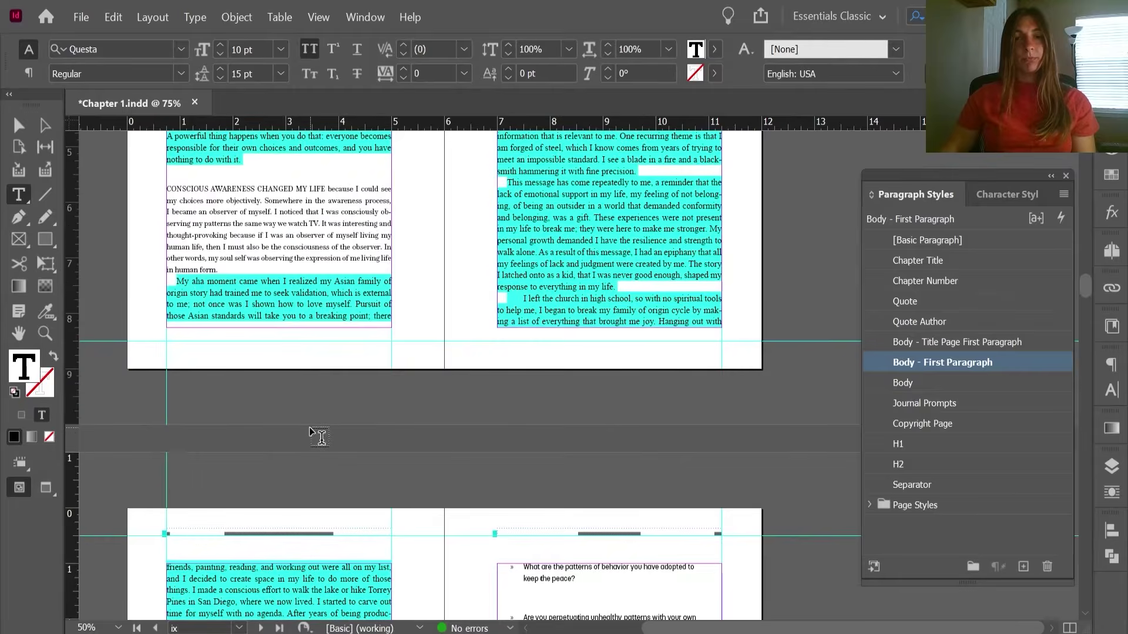
{"action": "left_click", "coordinate": [568, 351]}
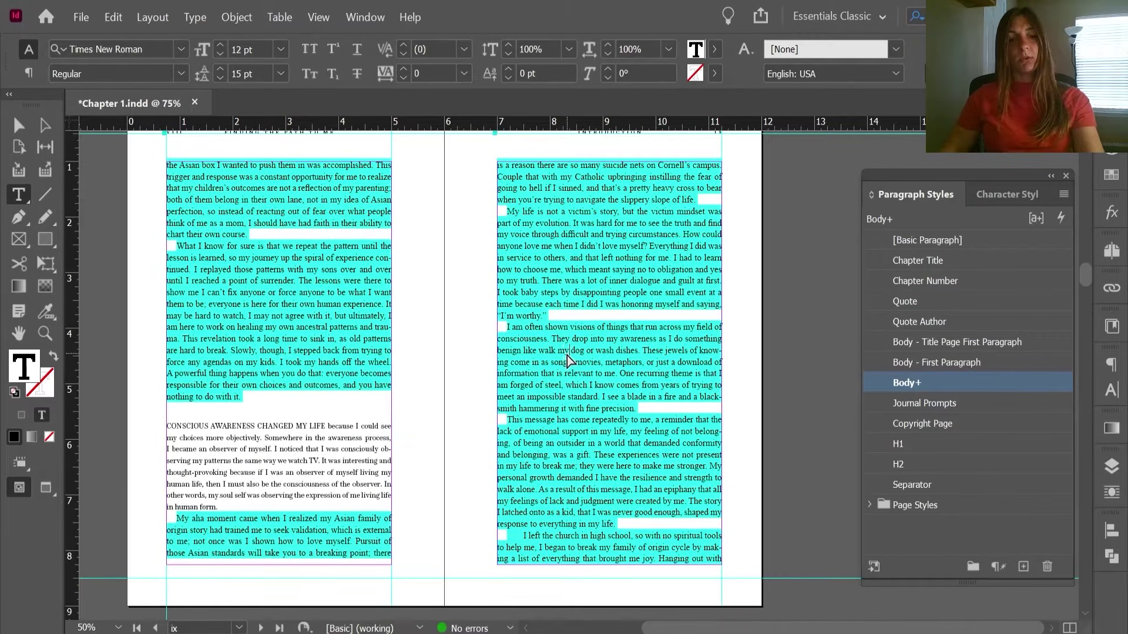
{"action": "key", "text": "ctrl+a"}
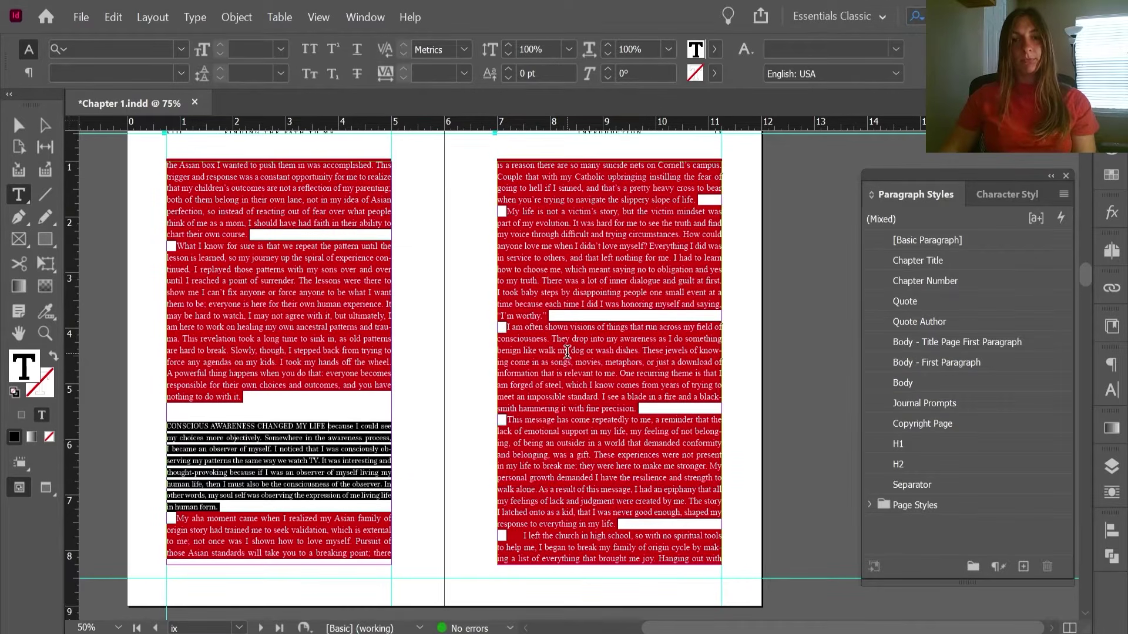
{"action": "right_click", "coordinate": [567, 351]}
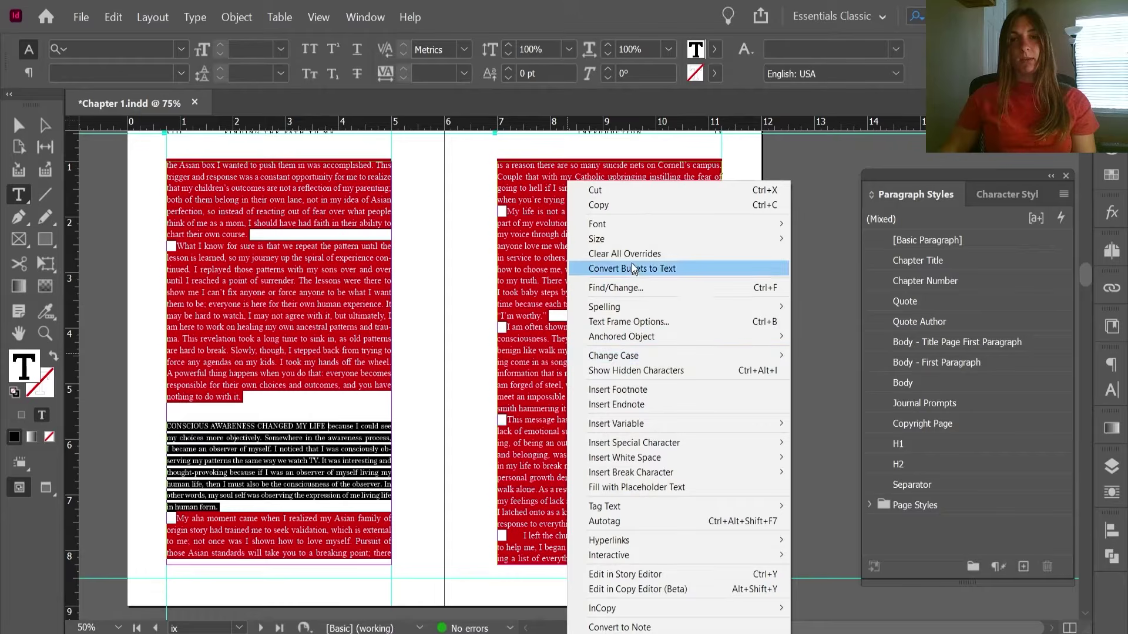
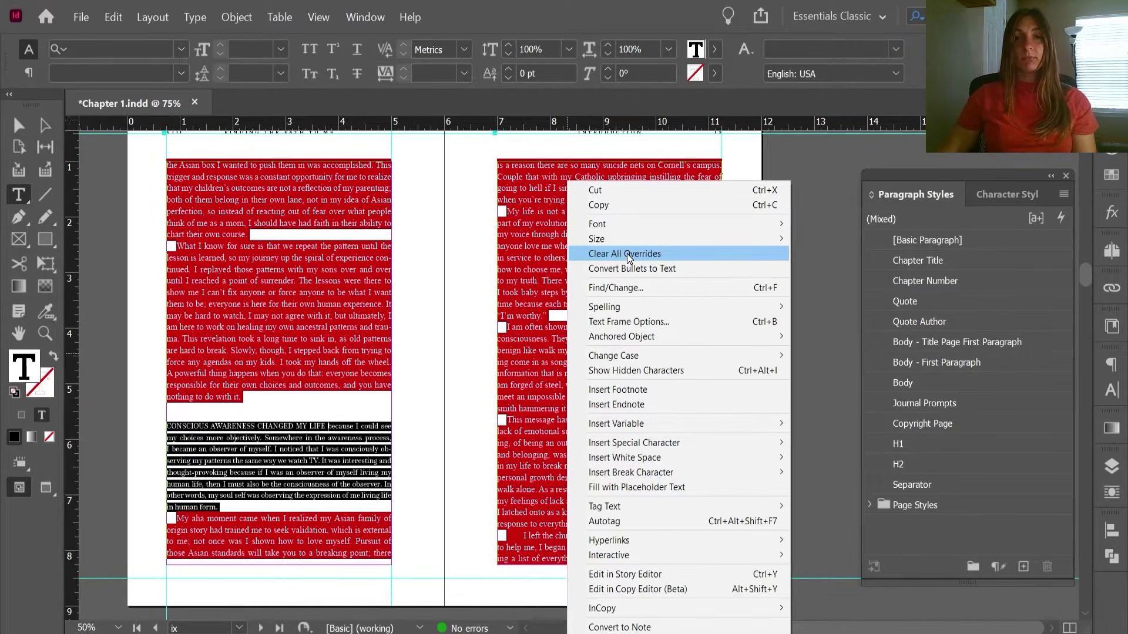
{"action": "left_click", "coordinate": [627, 253]}
{"action": "left_click", "coordinate": [558, 317]}
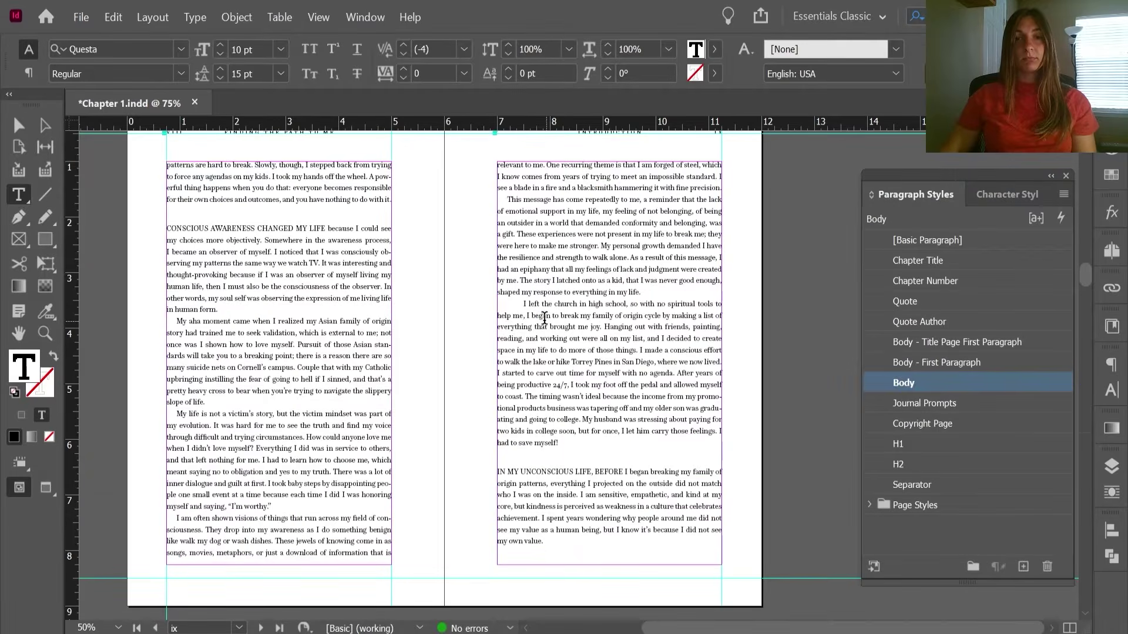
- Set up a GREP Find/Change for stray tabs like the one before "I left the church in high school", changing \t to nothing
{"action": "scroll", "coordinate": [523, 310], "scroll_direction": "up", "scroll_amount": 3}
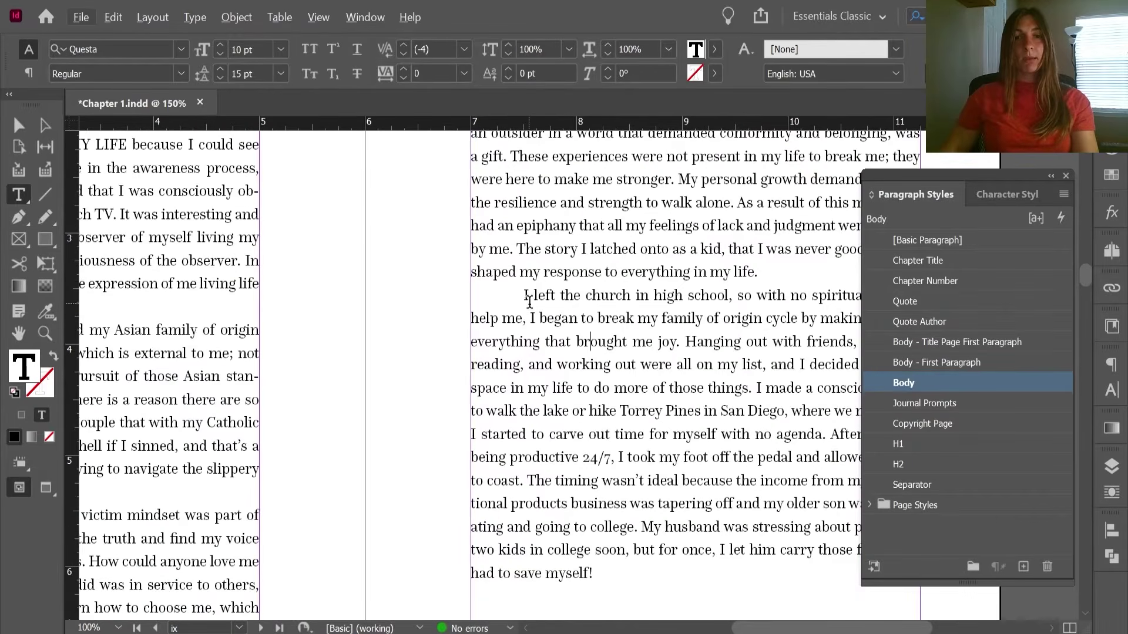
{"action": "left_click_drag", "start_coordinate": [524, 296], "coordinate": [485, 292]}
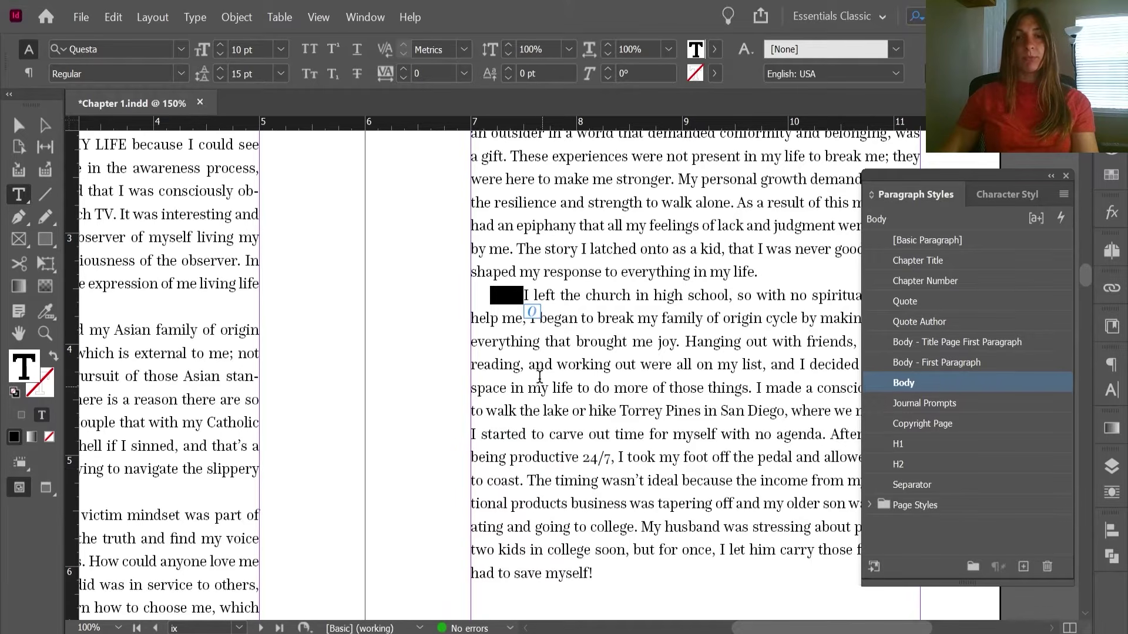
{"action": "left_click", "coordinate": [536, 365]}
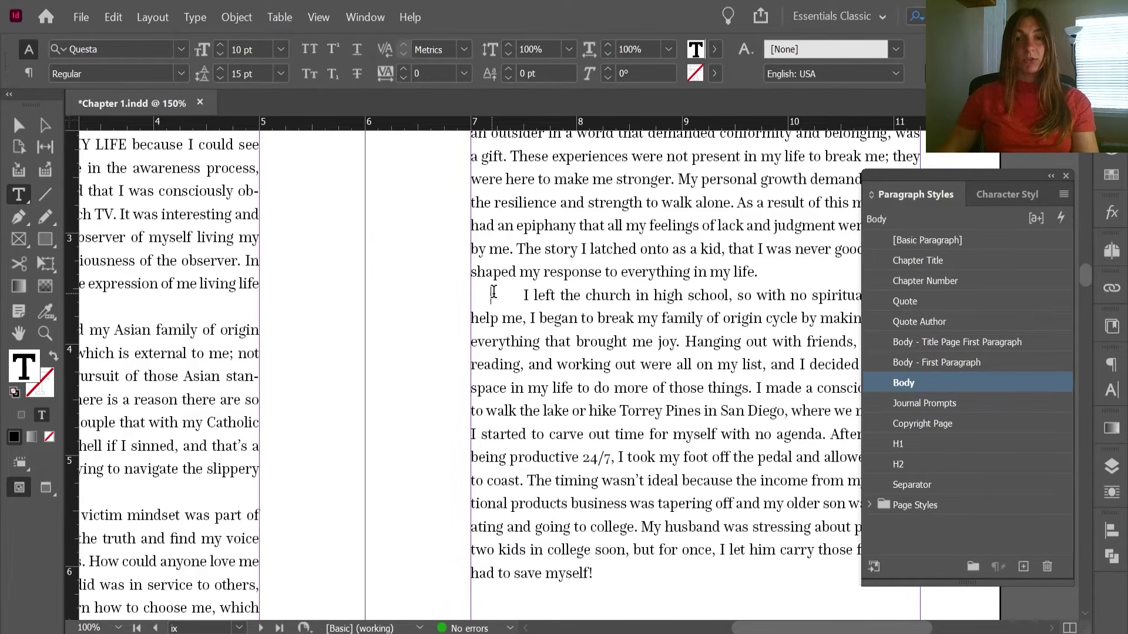
{"action": "left_click_drag", "start_coordinate": [492, 292], "coordinate": [523, 290]}
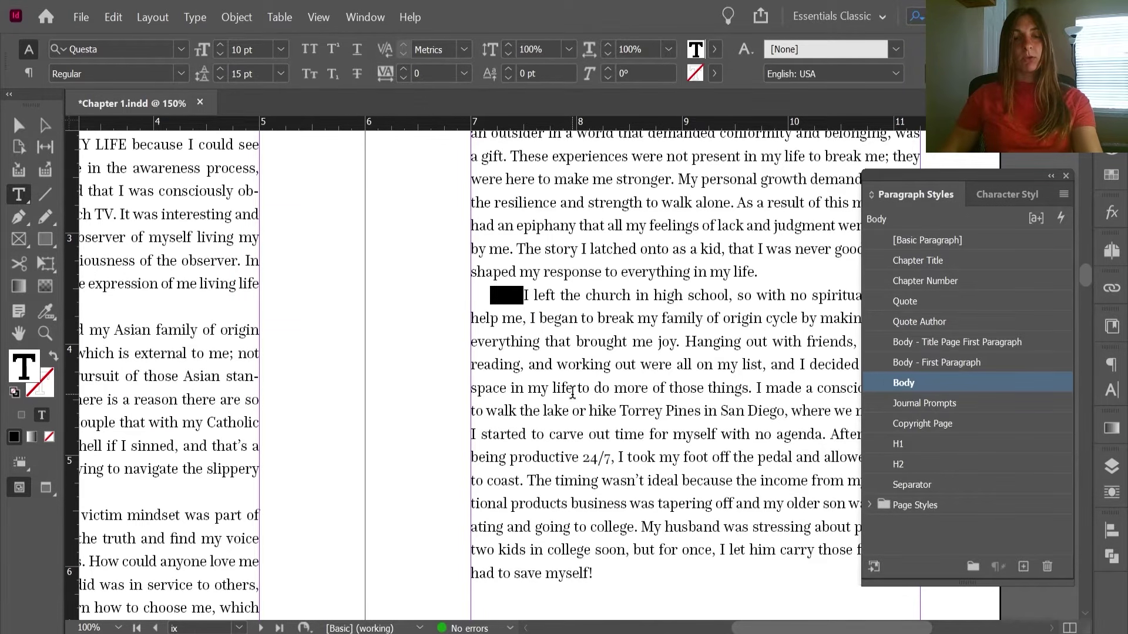
{"action": "key", "text": "ctrl+f"}
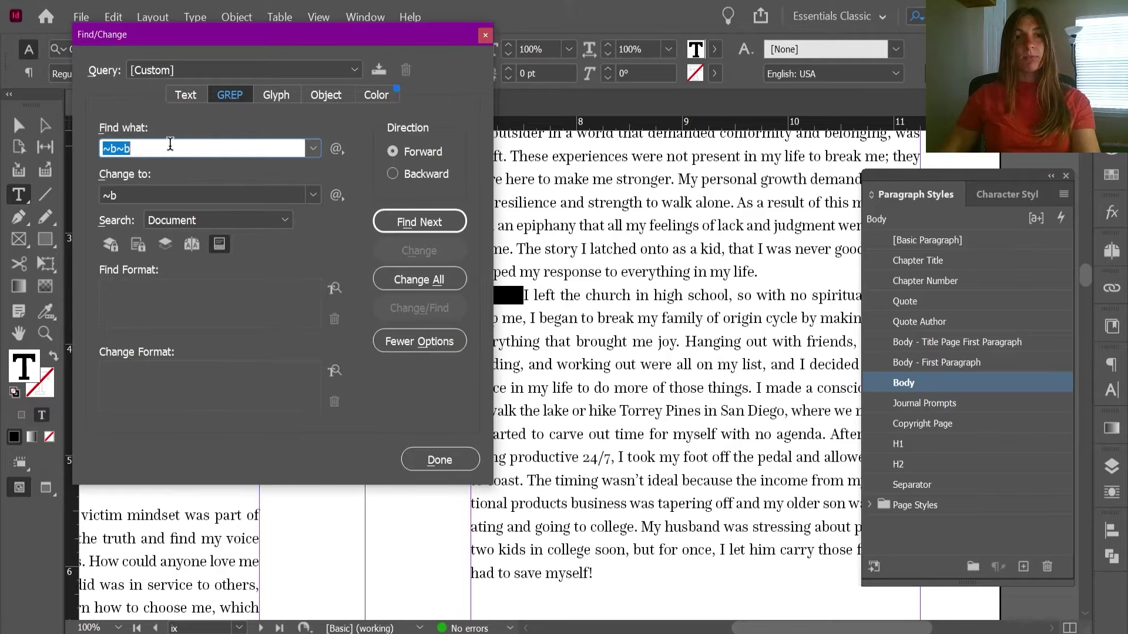
{"action": "type", "text": "\\t"}
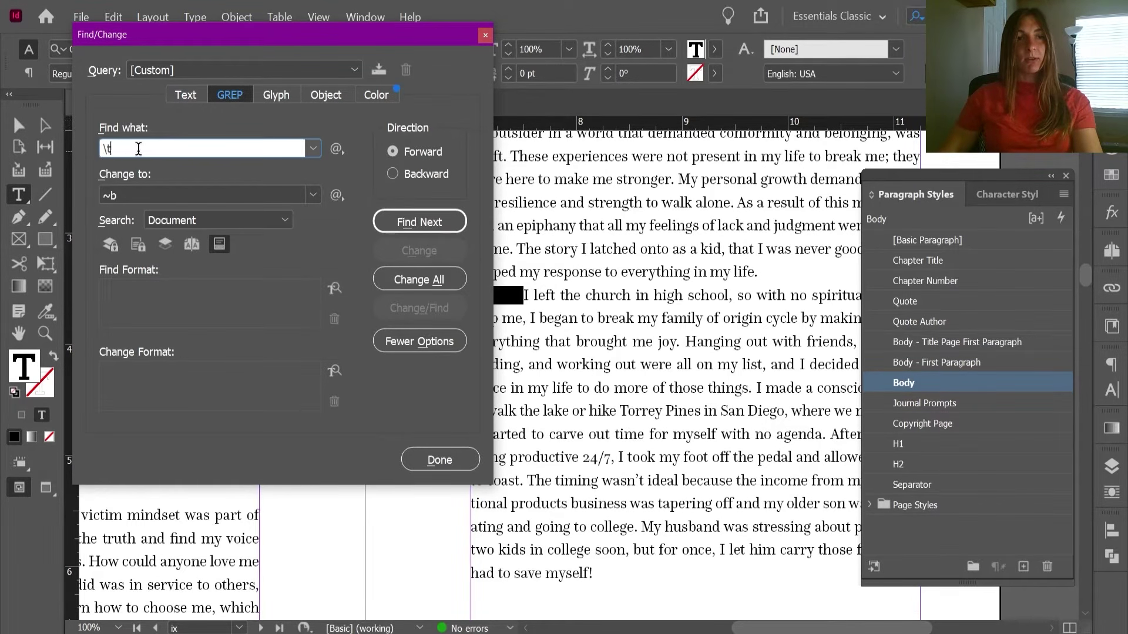
{"action": "left_click_drag", "start_coordinate": [139, 148], "coordinate": [93, 146]}
{"action": "left_click", "coordinate": [125, 199]}
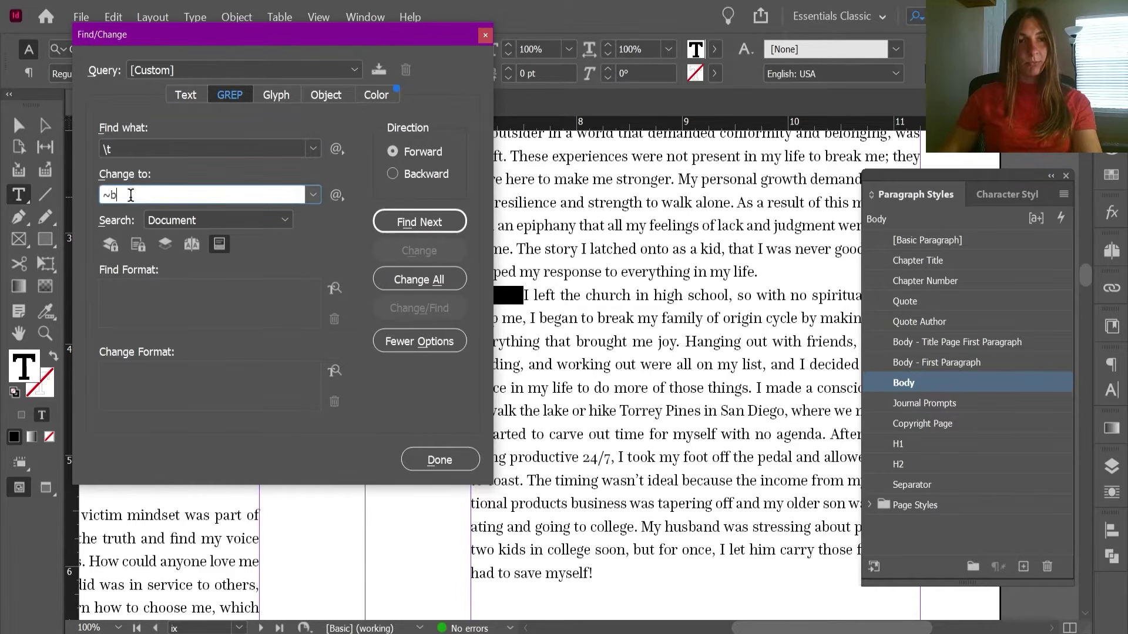
{"action": "left_click_drag", "start_coordinate": [143, 196], "coordinate": [72, 198]}
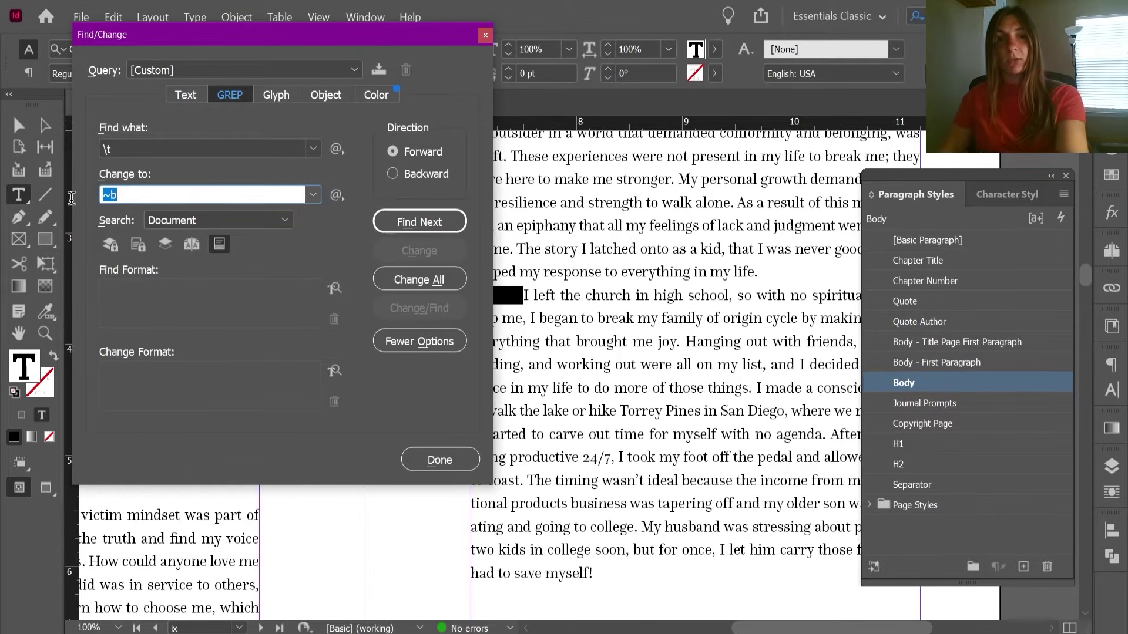
{"action": "key", "text": "BackSpace"}
- Remove all tab characters from the document with the GREP replacement and close Find/Change
{"action": "left_click", "coordinate": [417, 220]}
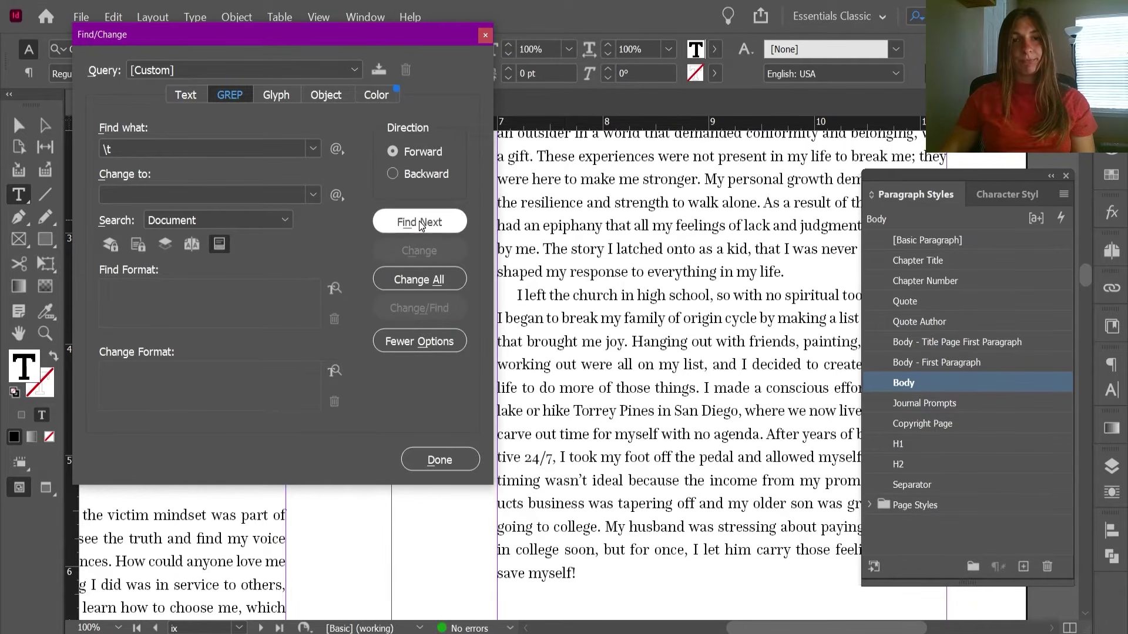
{"action": "left_click", "coordinate": [421, 273]}
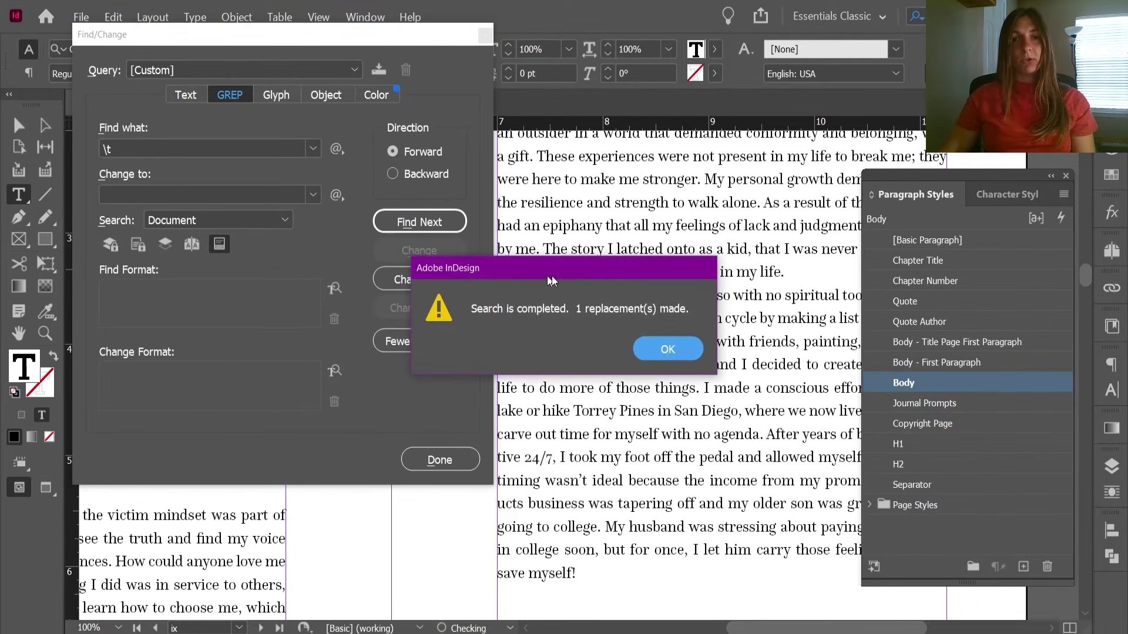
{"action": "left_click", "coordinate": [655, 344]}
{"action": "left_click", "coordinate": [470, 460]}
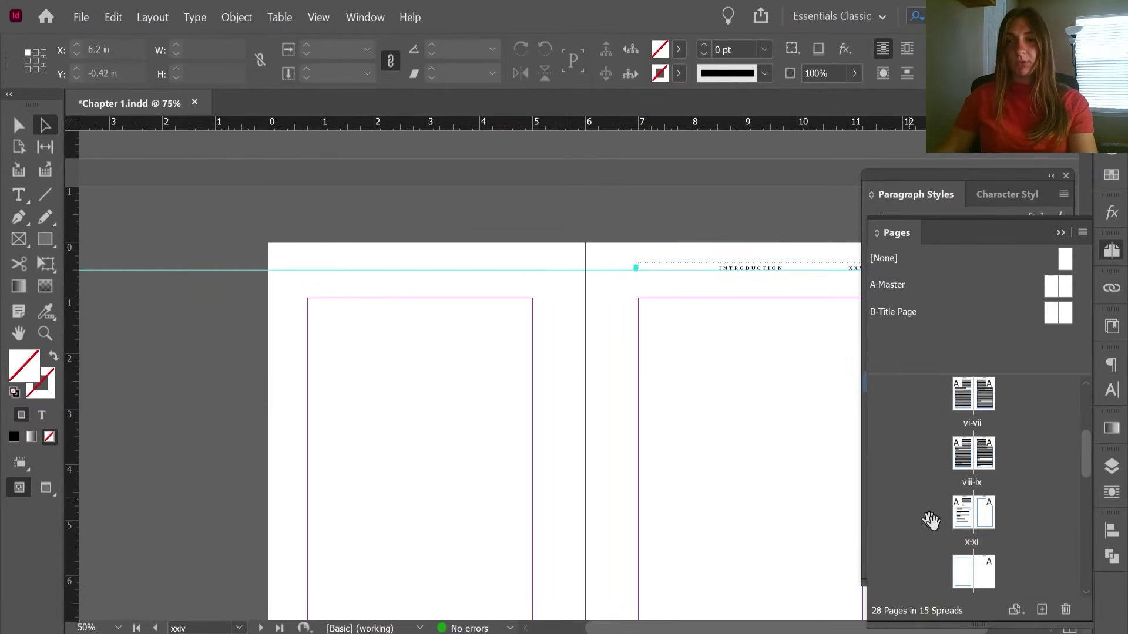
- Delete the empty pages following the journal prompts on page x, through page xxviii, and save the document
{"action": "double_click", "coordinate": [966, 518]}
{"action": "scroll", "coordinate": [608, 426], "scroll_direction": "down", "scroll_amount": 3}
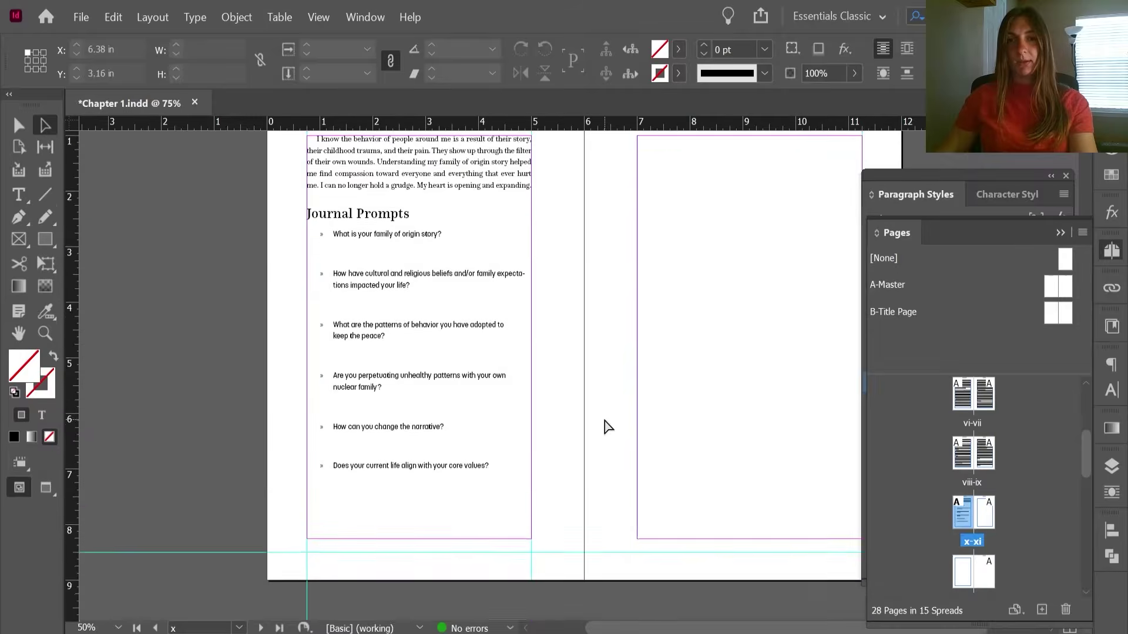
{"action": "scroll", "coordinate": [608, 426], "scroll_direction": "down", "scroll_amount": 15}
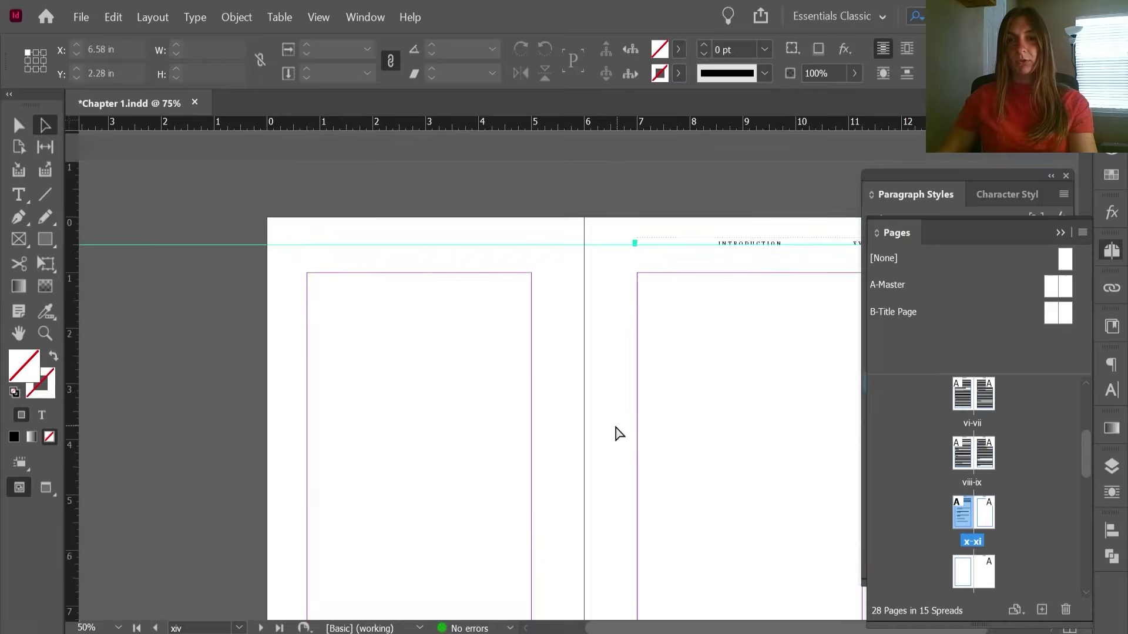
{"action": "scroll", "coordinate": [620, 435], "scroll_direction": "up", "scroll_amount": 15}
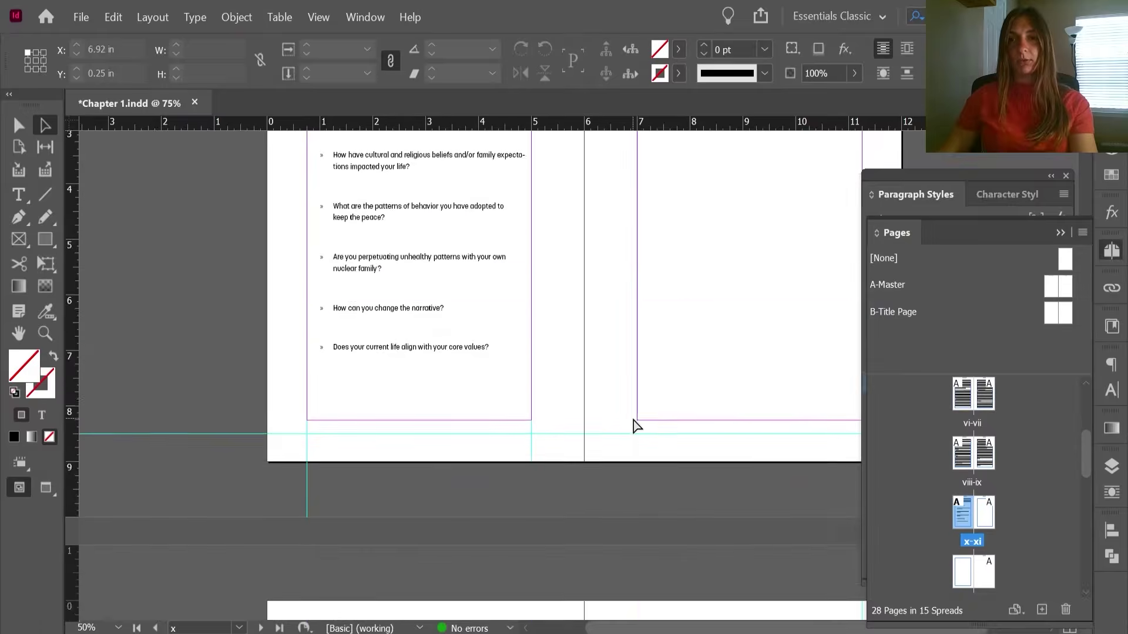
{"action": "scroll", "coordinate": [637, 426], "scroll_direction": "up", "scroll_amount": 1}
{"action": "left_click", "coordinate": [989, 517]}
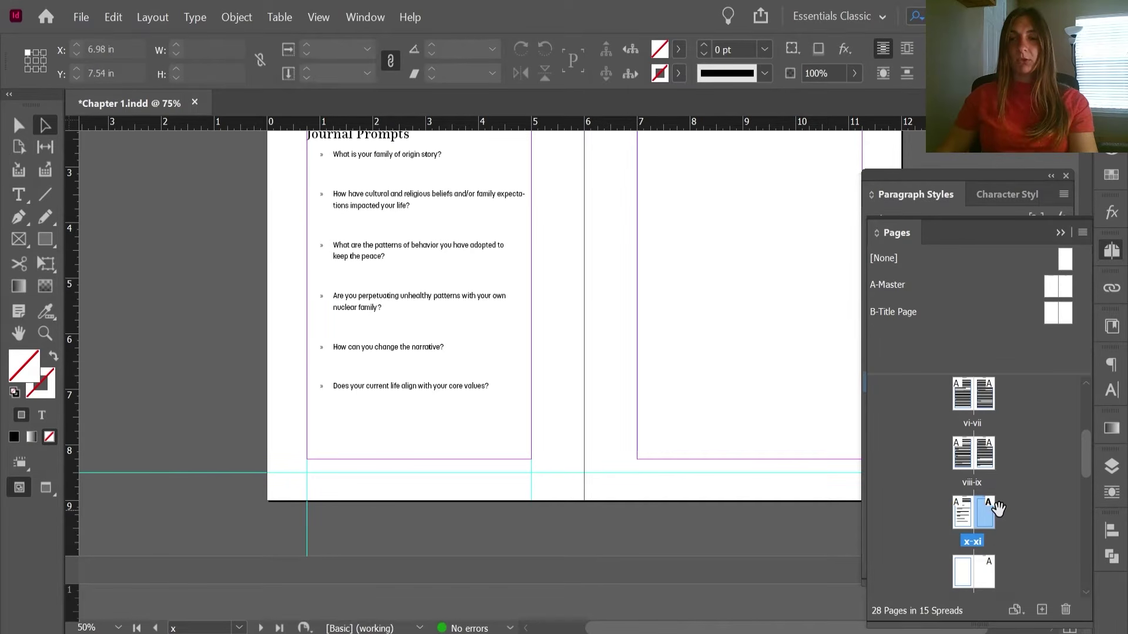
{"action": "scroll", "coordinate": [664, 452], "scroll_direction": "up", "scroll_amount": 3}
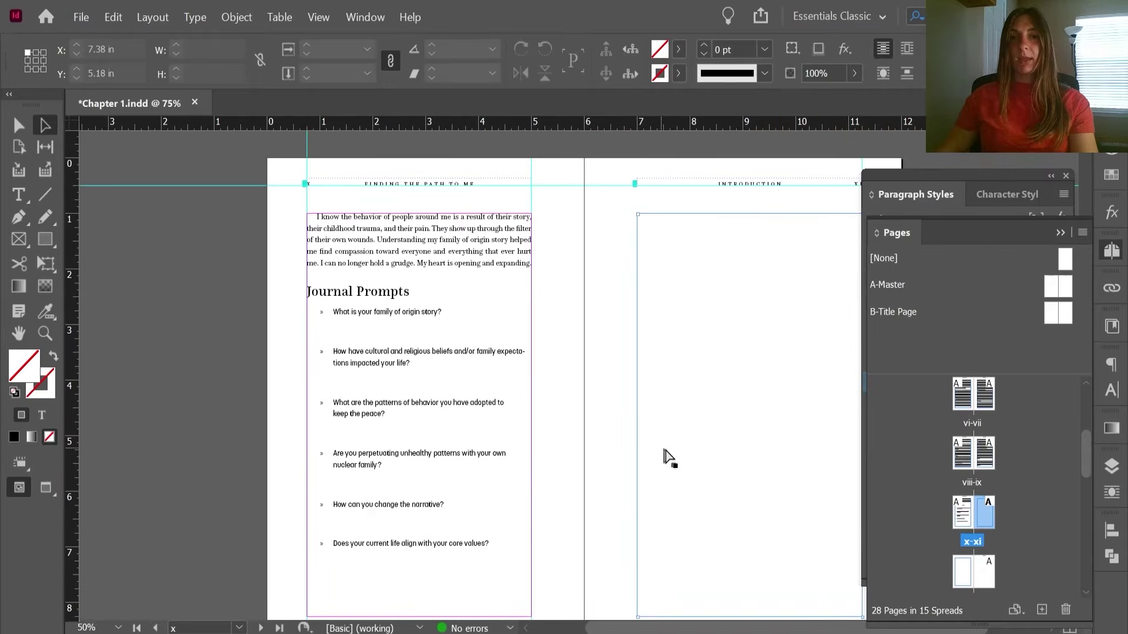
{"action": "left_click", "coordinate": [960, 521]}
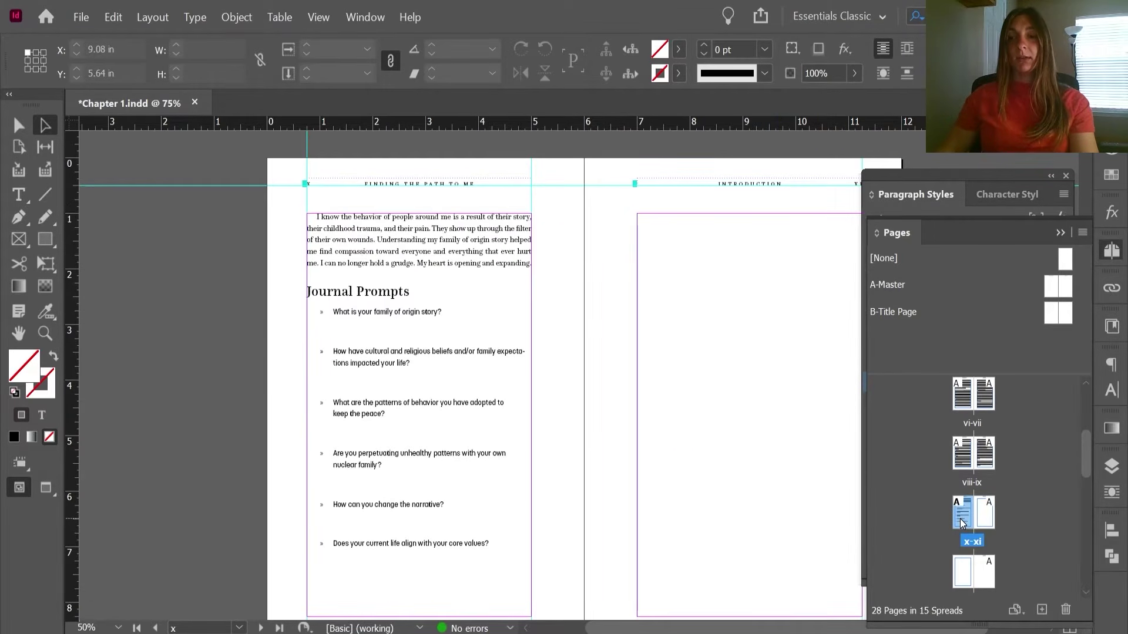
{"action": "left_click", "coordinate": [981, 520]}
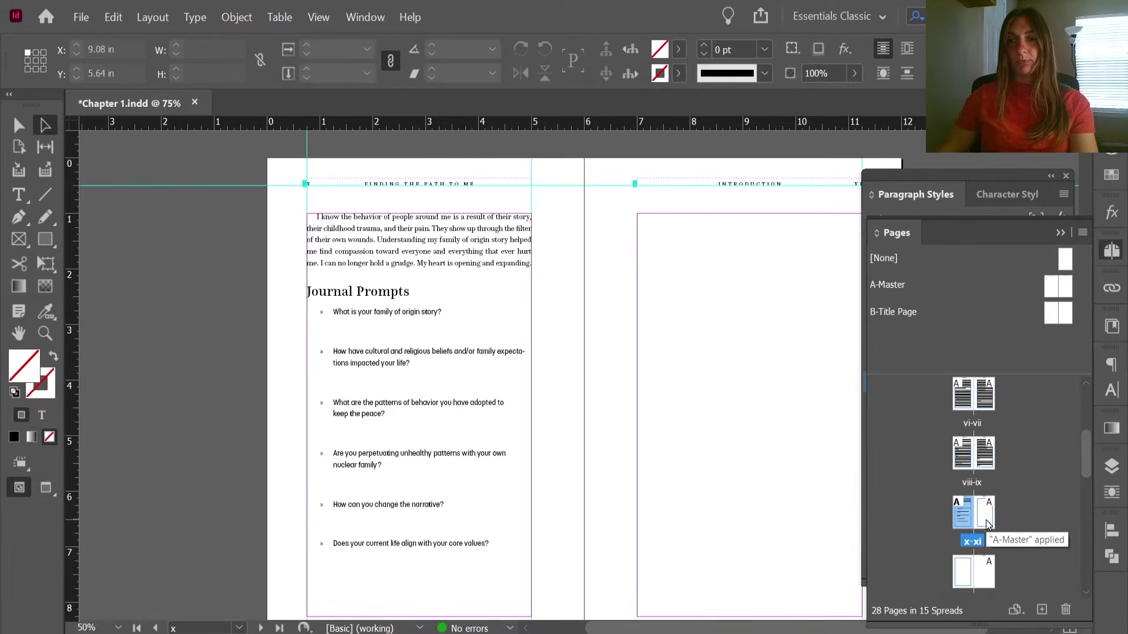
{"action": "left_click_drag", "start_coordinate": [1091, 453], "coordinate": [1077, 580]}
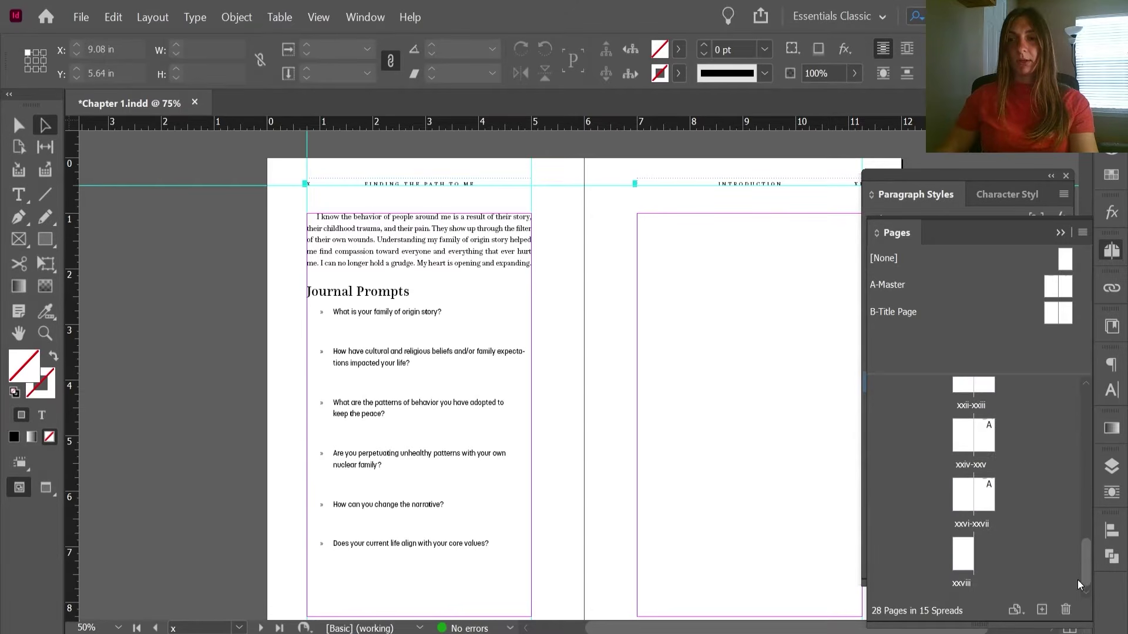
{"action": "left_click", "coordinate": [965, 562], "text": "shift"}
{"action": "left_click", "coordinate": [1066, 610]}
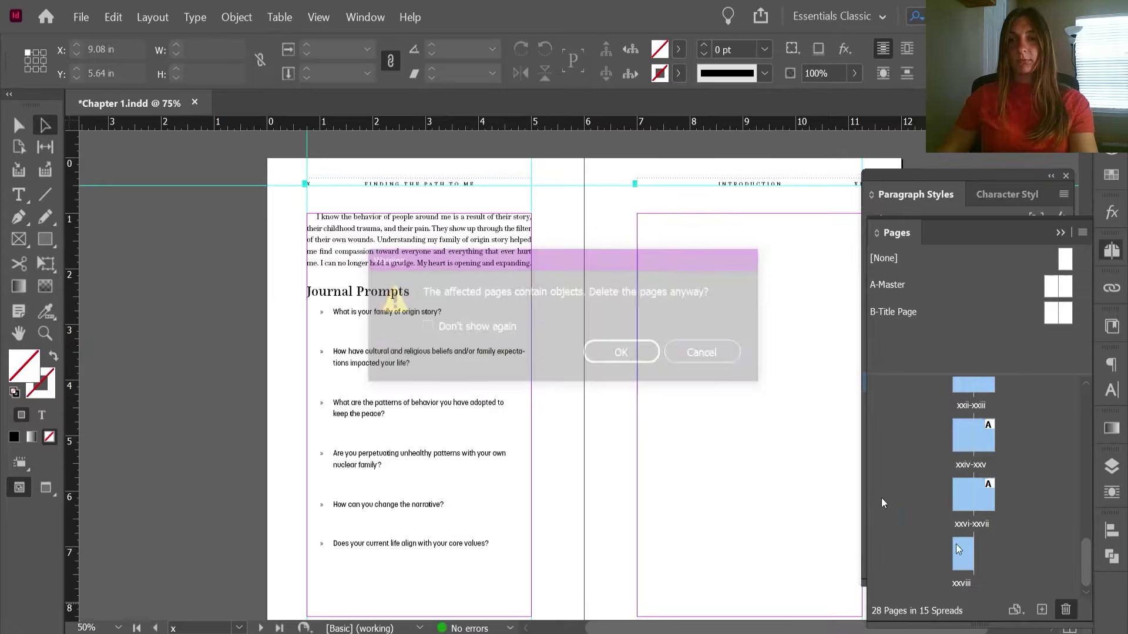
{"action": "left_click", "coordinate": [631, 357]}
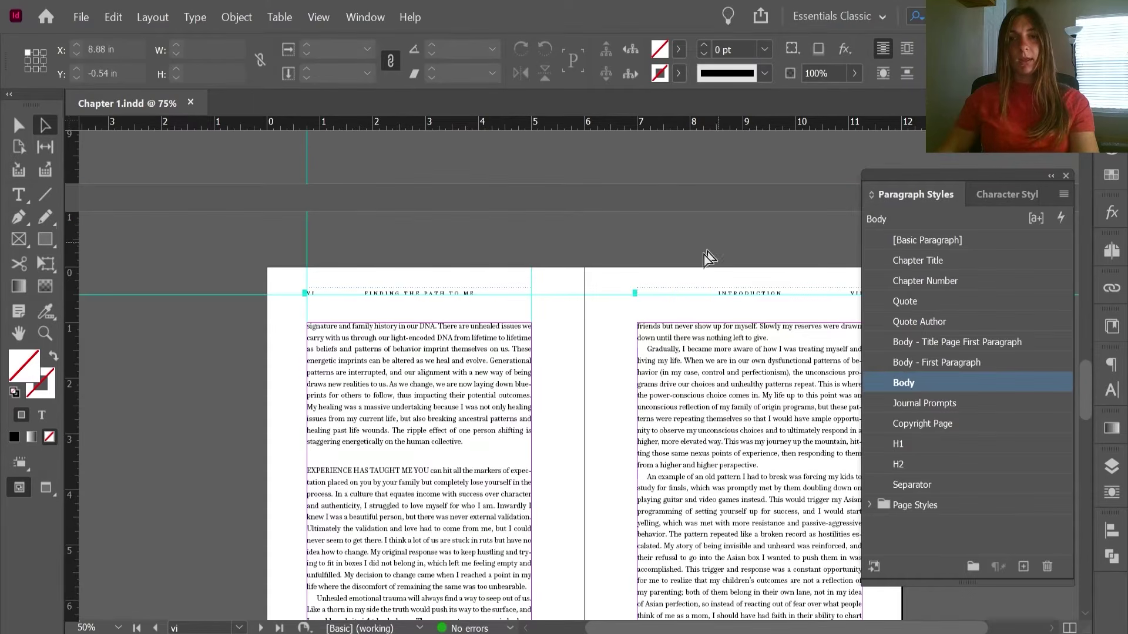
- Review the formatted chapter back to the Chapter 1 title page, examining its title, quote, drop cap and opening paragraph
{"action": "scroll", "coordinate": [670, 264], "scroll_direction": "up", "scroll_amount": 8}
{"action": "scroll", "coordinate": [605, 221], "scroll_direction": "up", "scroll_amount": 10}
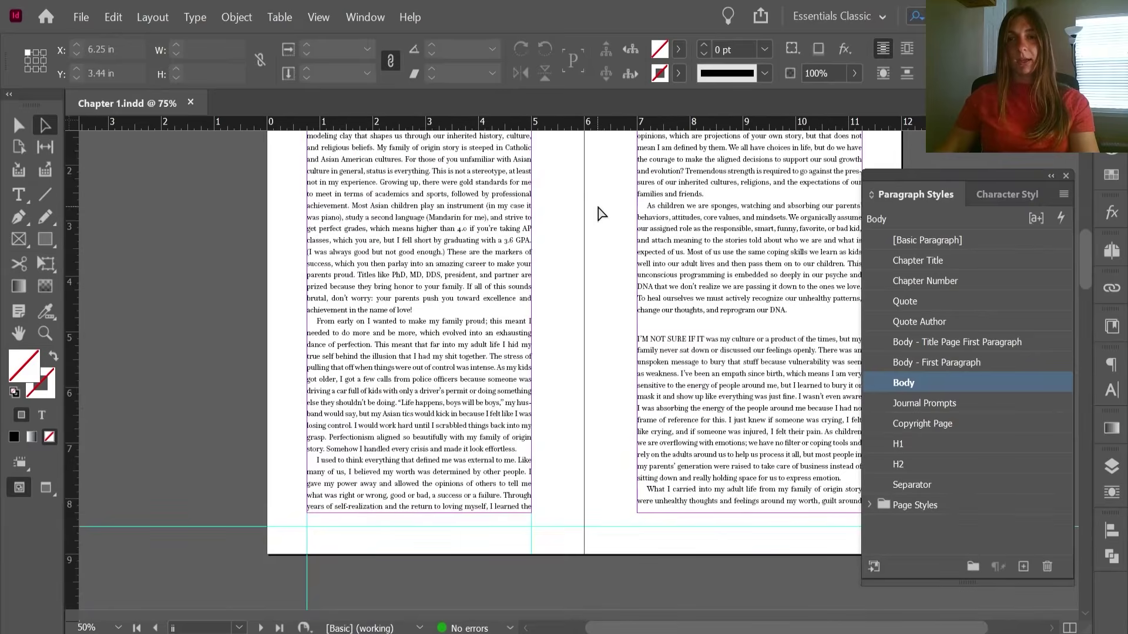
{"action": "scroll", "coordinate": [670, 219], "scroll_direction": "up", "scroll_amount": 4}
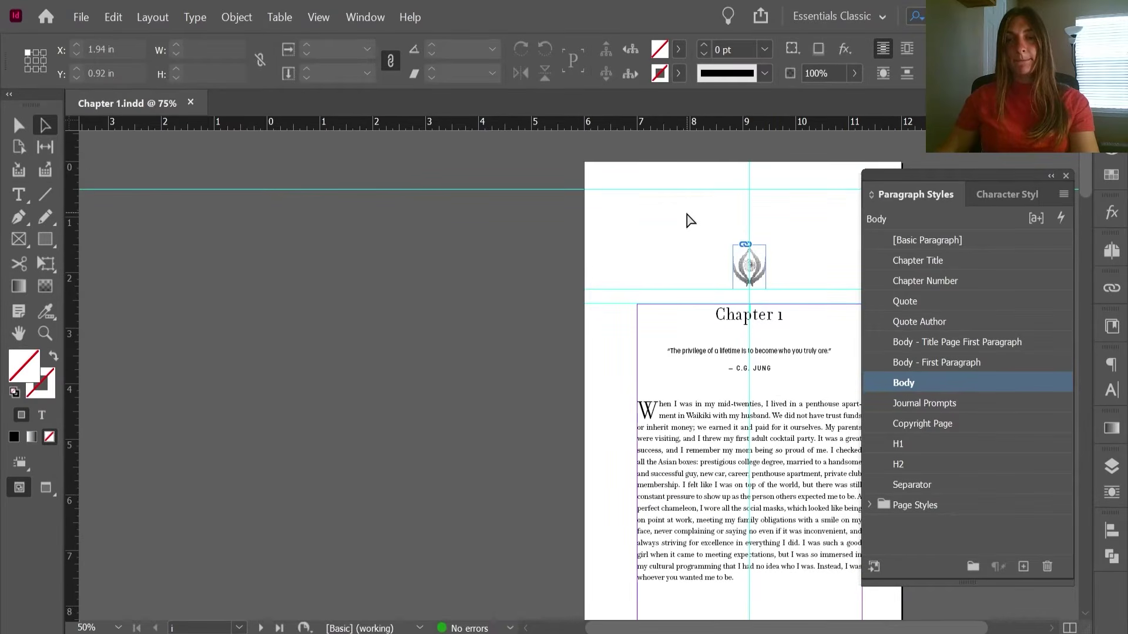
{"action": "scroll", "coordinate": [690, 220], "scroll_direction": "down", "scroll_amount": 2}
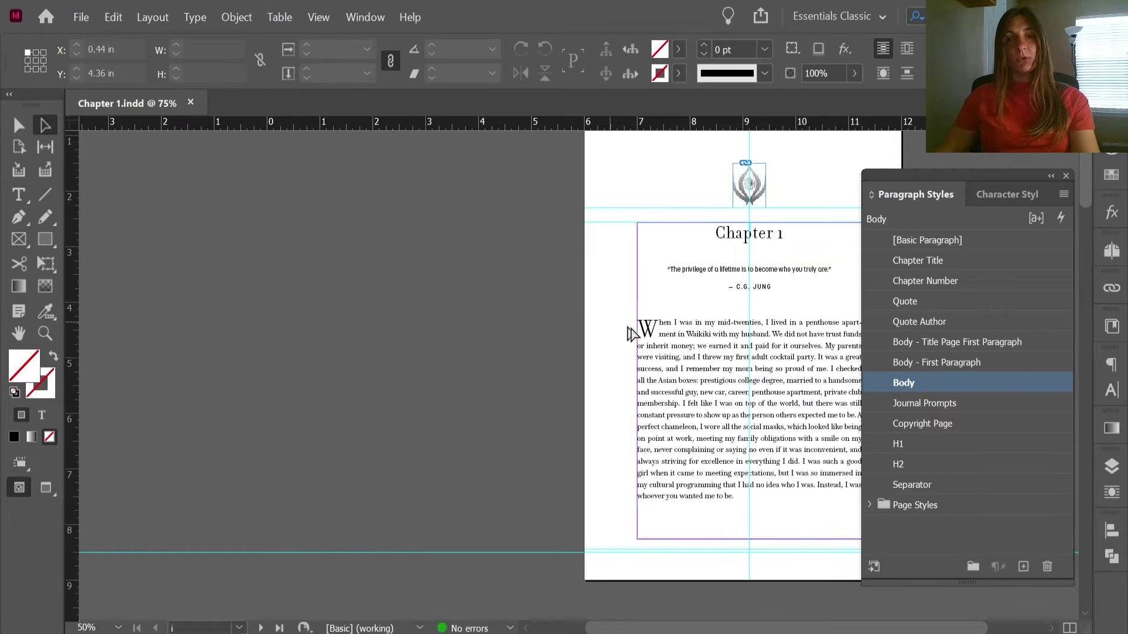
{"action": "scroll", "coordinate": [668, 369], "scroll_direction": "up", "scroll_amount": 1}
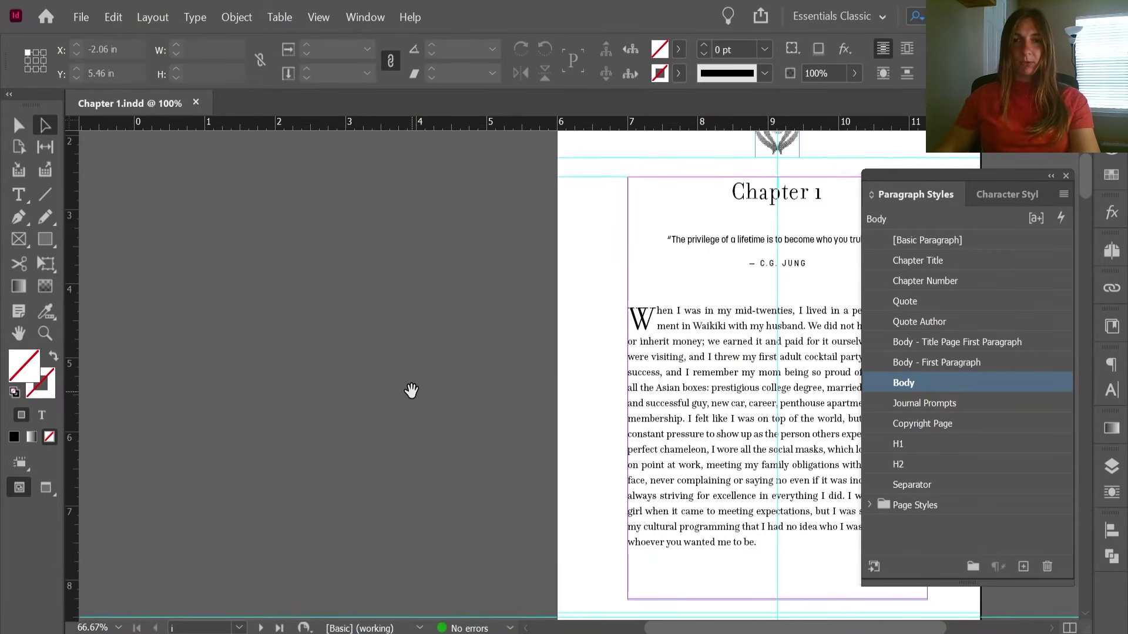
{"action": "left_click_drag", "start_coordinate": [411, 392], "coordinate": [218, 382]}
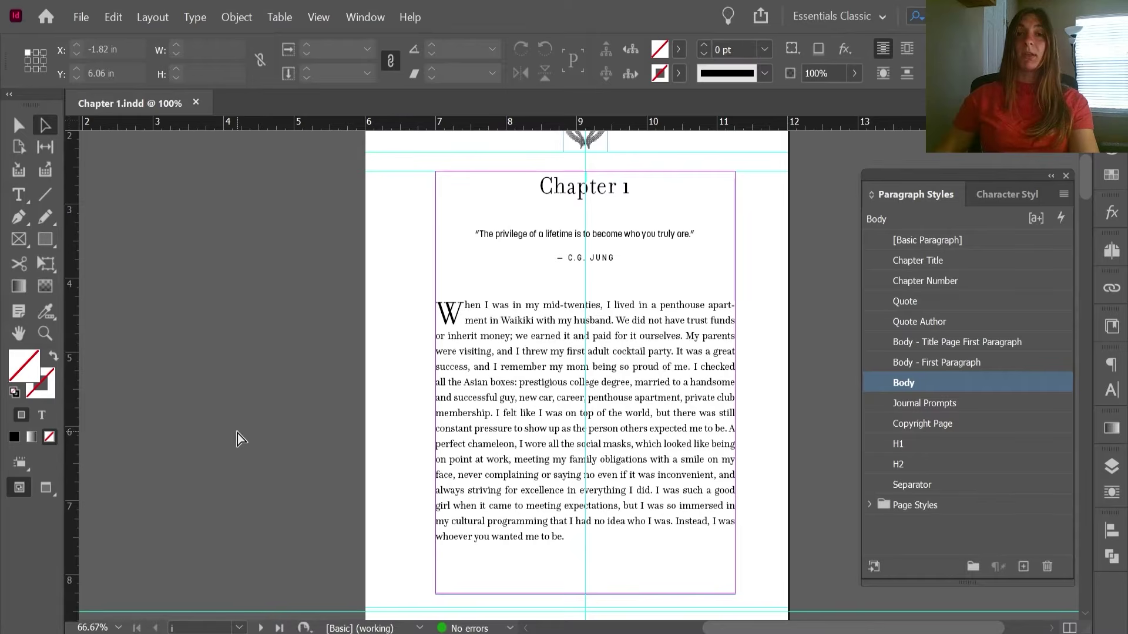
- Duplicate Chapter 1.indd in the Interior folder as Chapter 3.indd and open the copy with the Body paragraph style applied
{"action": "key", "text": "ctrl+o"}
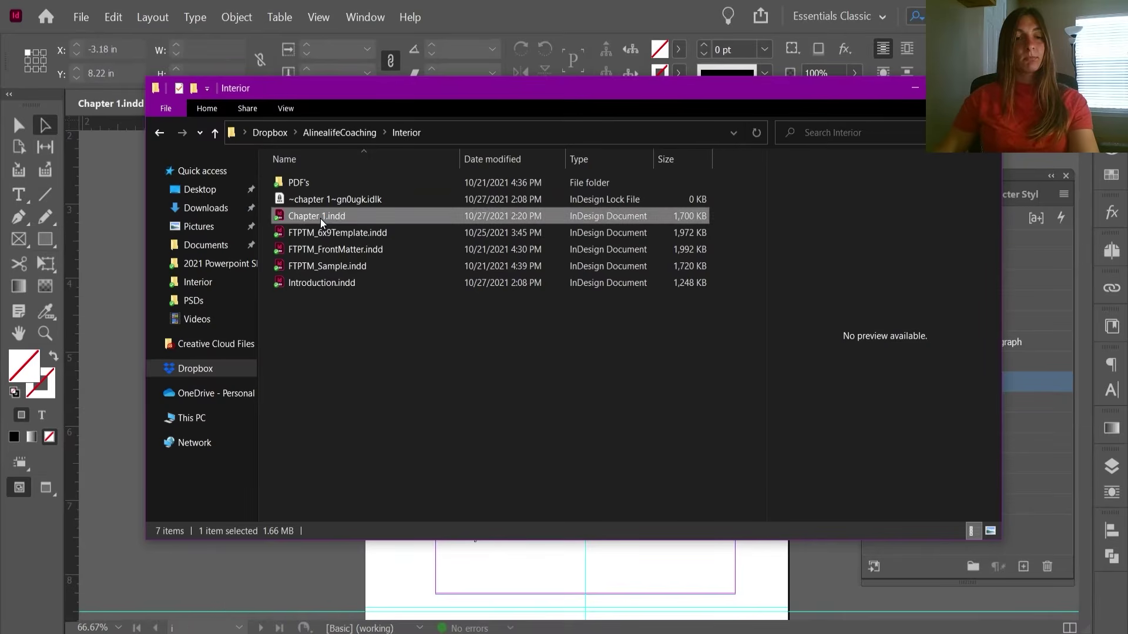
{"action": "double_click", "coordinate": [319, 218]}
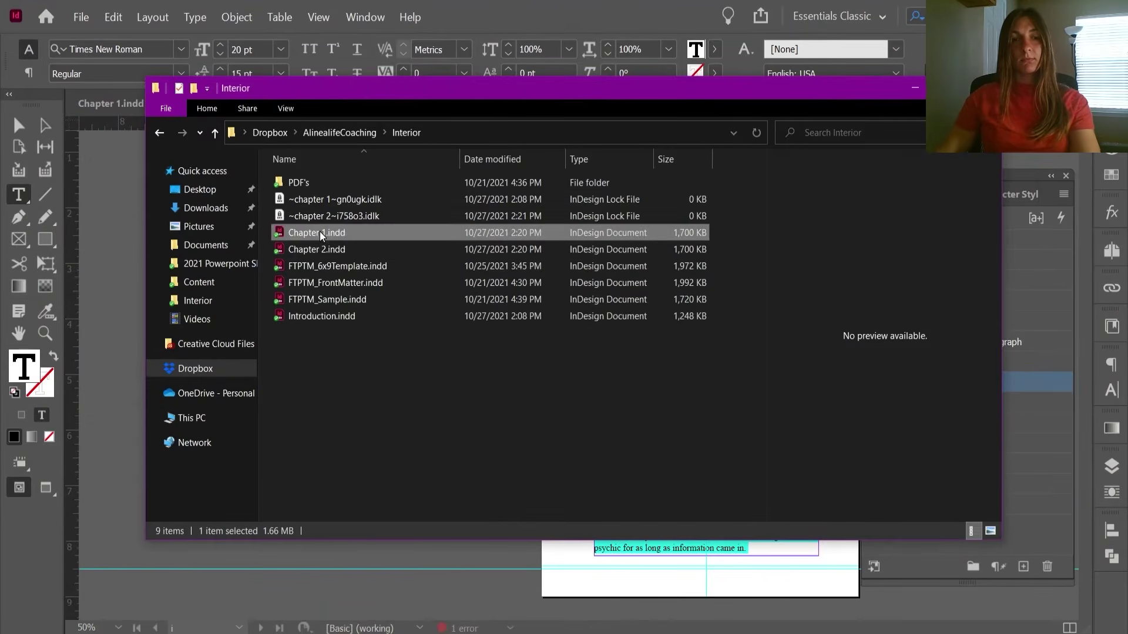
{"action": "key", "text": "ctrl+c"}
{"action": "key", "text": "ctrl+v"}
{"action": "key", "text": "F2"}
{"action": "left_click_drag", "start_coordinate": [354, 233], "coordinate": [321, 233]}
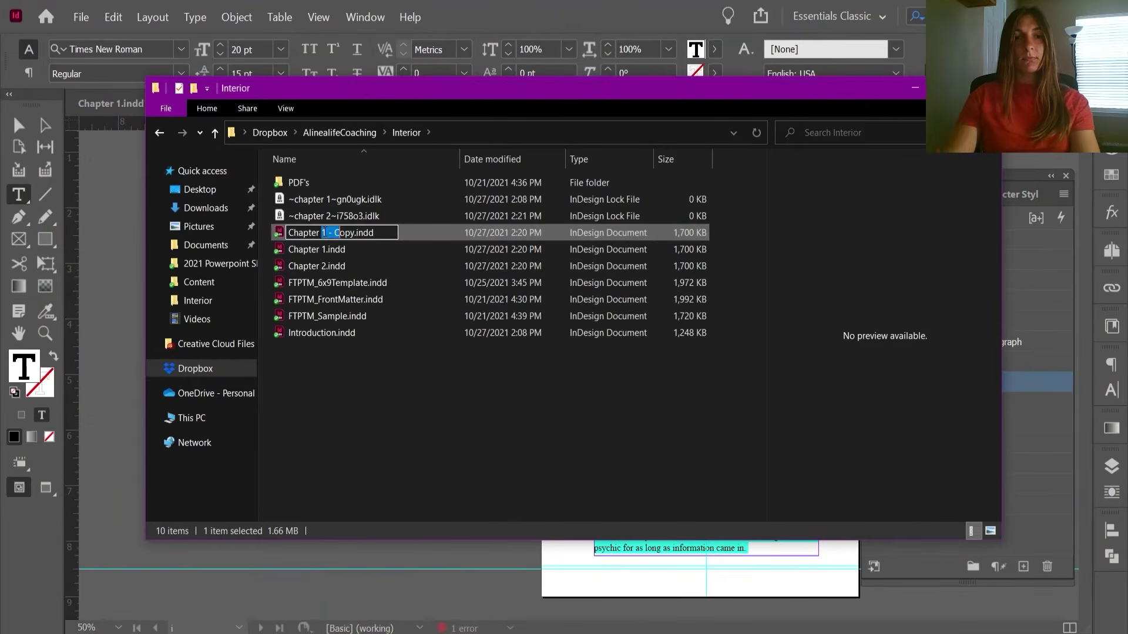
{"action": "type", "text": "3"}
{"action": "key", "text": "Return"}
{"action": "double_click", "coordinate": [326, 264]}
{"action": "left_click", "coordinate": [935, 387]}
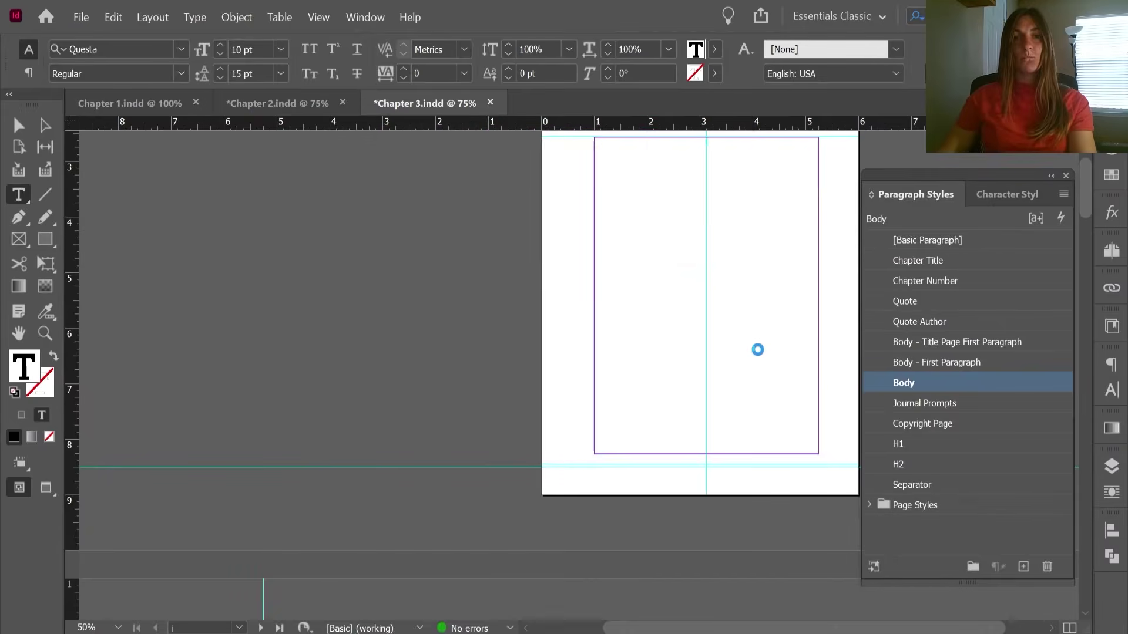
- Make another copy of Chapter 1.indd in the Interior folder and name it Chapter 4.indd
{"action": "left_click", "coordinate": [218, 624]}
{"action": "left_click", "coordinate": [329, 249]}
{"action": "key", "text": "ctrl+c"}
{"action": "key", "text": "ctrl+v"}
{"action": "key", "text": "F2"}
{"action": "left_click_drag", "start_coordinate": [354, 249], "coordinate": [322, 250]}
{"action": "type", "text": "4"}
{"action": "key", "text": "Return"}
- Open Chapter 4.indd and place the Chapter 4 Word manuscript in its text frame with the Body paragraph style
{"action": "double_click", "coordinate": [395, 298]}
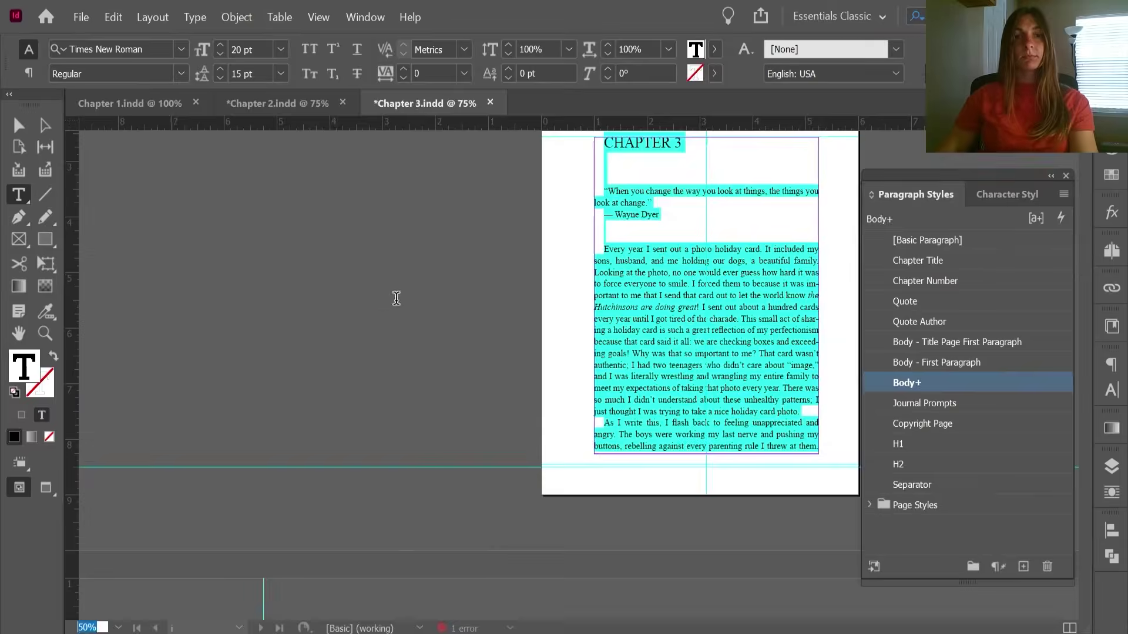
{"action": "left_click", "coordinate": [81, 17]}
{"action": "left_click", "coordinate": [994, 385]}
{"action": "left_click", "coordinate": [81, 17]}
{"action": "left_click", "coordinate": [126, 208]}
{"action": "left_click", "coordinate": [748, 404]}
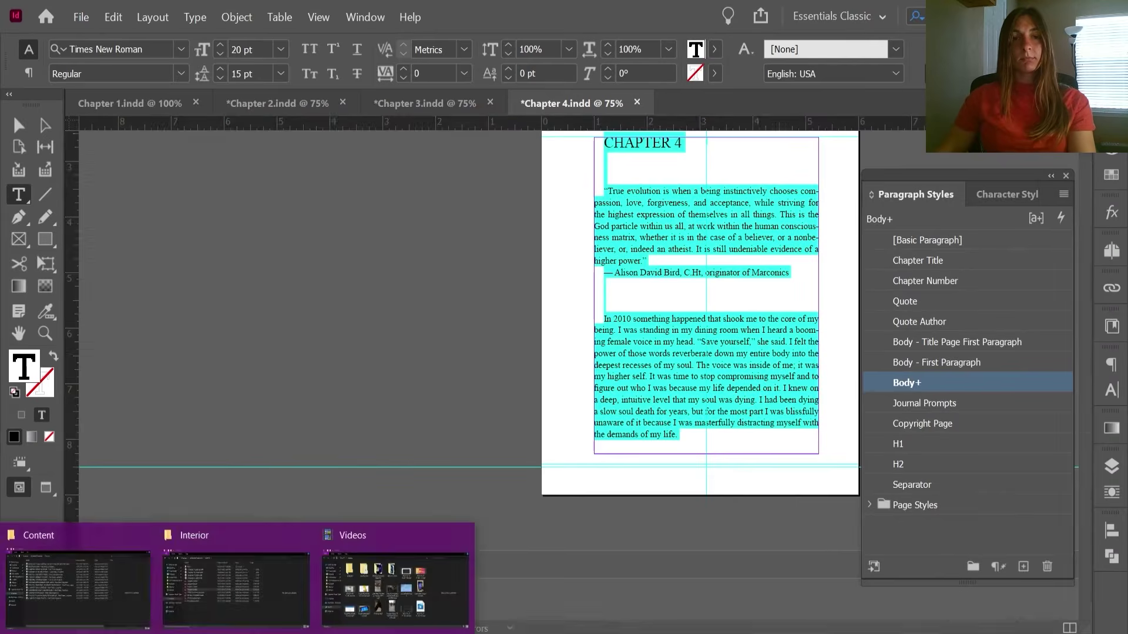
- Paste a further copy of Chapter 1.indd into the Interior folder and rename it Chapter 5.indd
{"action": "left_click", "coordinate": [226, 594]}
{"action": "key", "text": "ctrl+v"}
{"action": "left_click_drag", "start_coordinate": [355, 266], "coordinate": [322, 266]}
{"action": "type", "text": "5"}
{"action": "key", "text": "Return"}
- Open Chapter 5.indd and replace its existing text with the chapter's Word manuscript, using the Body paragraph style
{"action": "double_click", "coordinate": [358, 331]}
{"action": "left_click", "coordinate": [425, 337]}
{"action": "key", "text": "ctrl+a"}
{"action": "key", "text": "Delete"}
{"action": "left_click", "coordinate": [994, 384]}
{"action": "left_click", "coordinate": [81, 17]}
{"action": "left_click", "coordinate": [127, 209]}
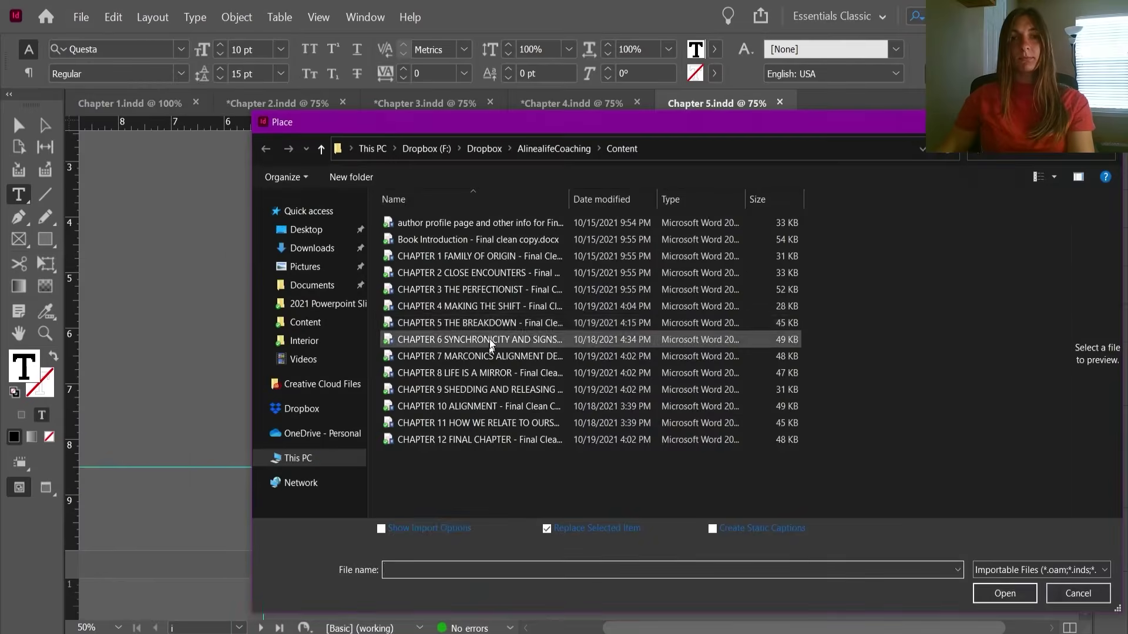
{"action": "double_click", "coordinate": [491, 340]}
- Create Chapter 6.indd in the Interior folder from a copy of Chapter 1.indd
{"action": "left_click", "coordinate": [81, 17]}
{"action": "left_click", "coordinate": [226, 594]}
{"action": "key", "text": "ctrl+v"}
{"action": "left_click_drag", "start_coordinate": [373, 283], "coordinate": [322, 283]}
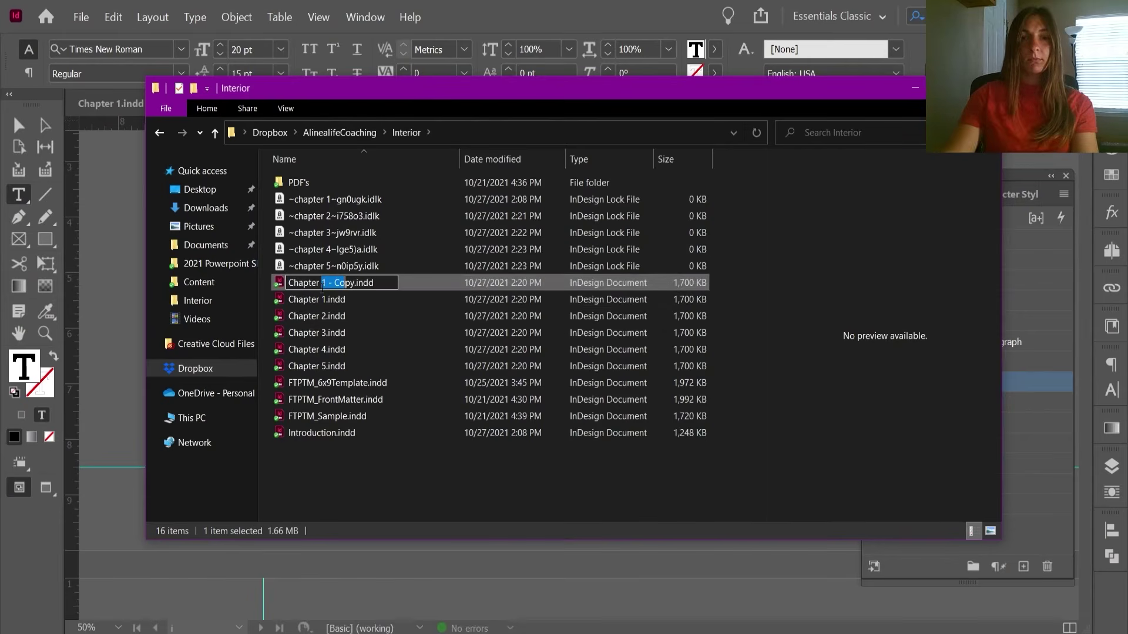
{"action": "type", "text": "6"}
{"action": "key", "text": "Return"}
- Open Chapter 6.indd and place CHAPTER 6 SYNCHRONICITY AND SIGNS - Final Clean Copy.docx in the empty first-page text frame
{"action": "double_click", "coordinate": [358, 366]}
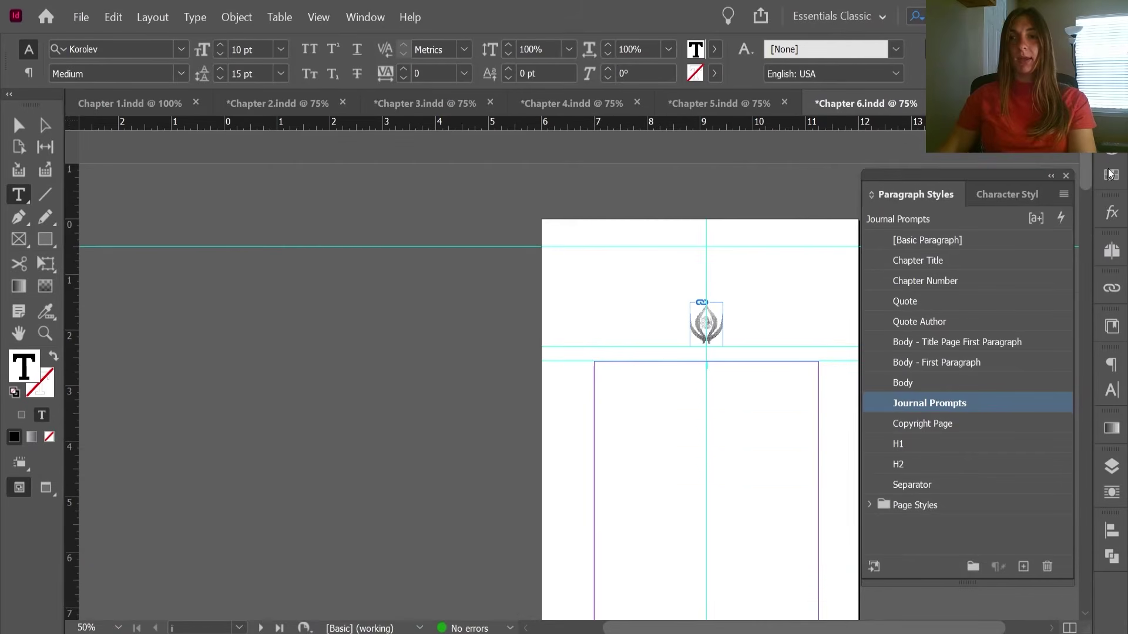
{"action": "left_click", "coordinate": [603, 358]}
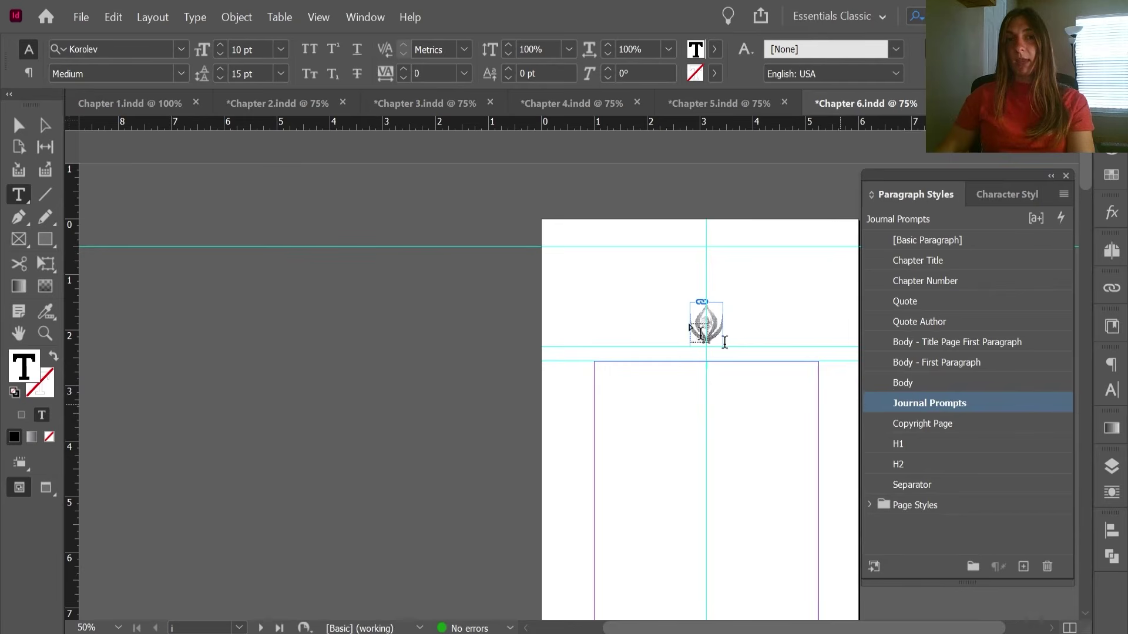
{"action": "left_click", "coordinate": [75, 14]}
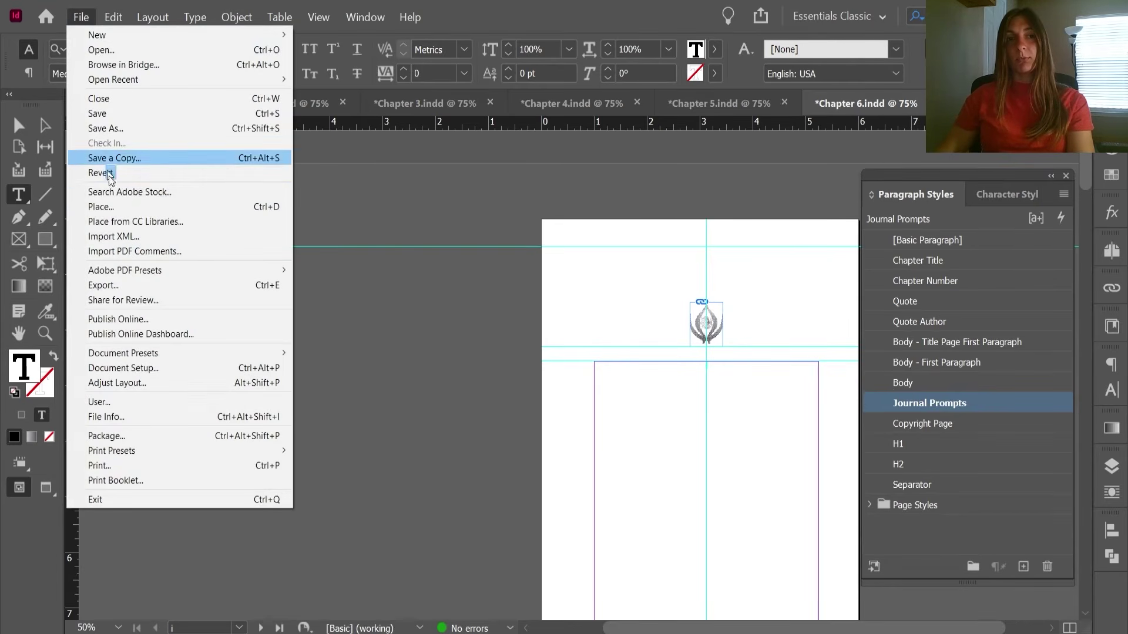
{"action": "left_click", "coordinate": [114, 205]}
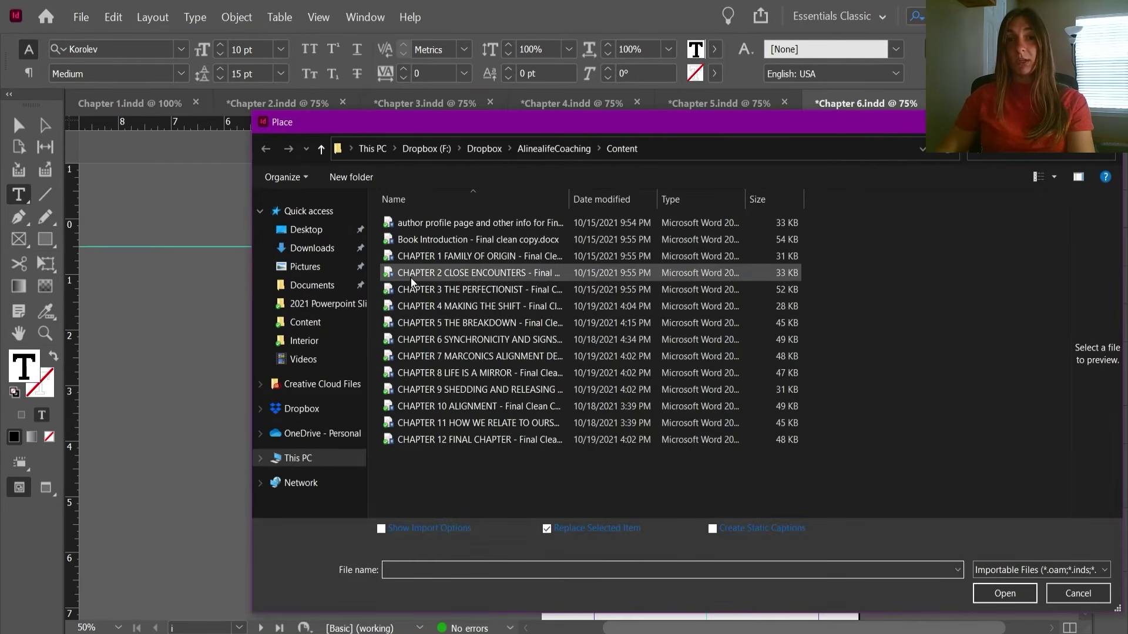
{"action": "left_click", "coordinate": [414, 340]}
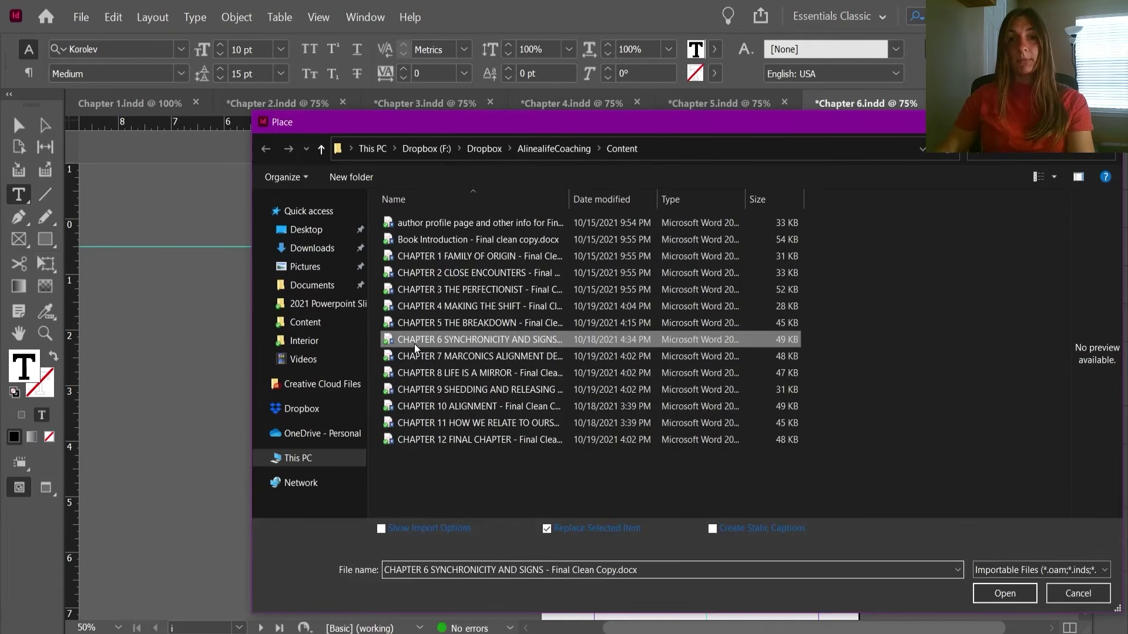
{"action": "left_click", "coordinate": [1004, 593]}
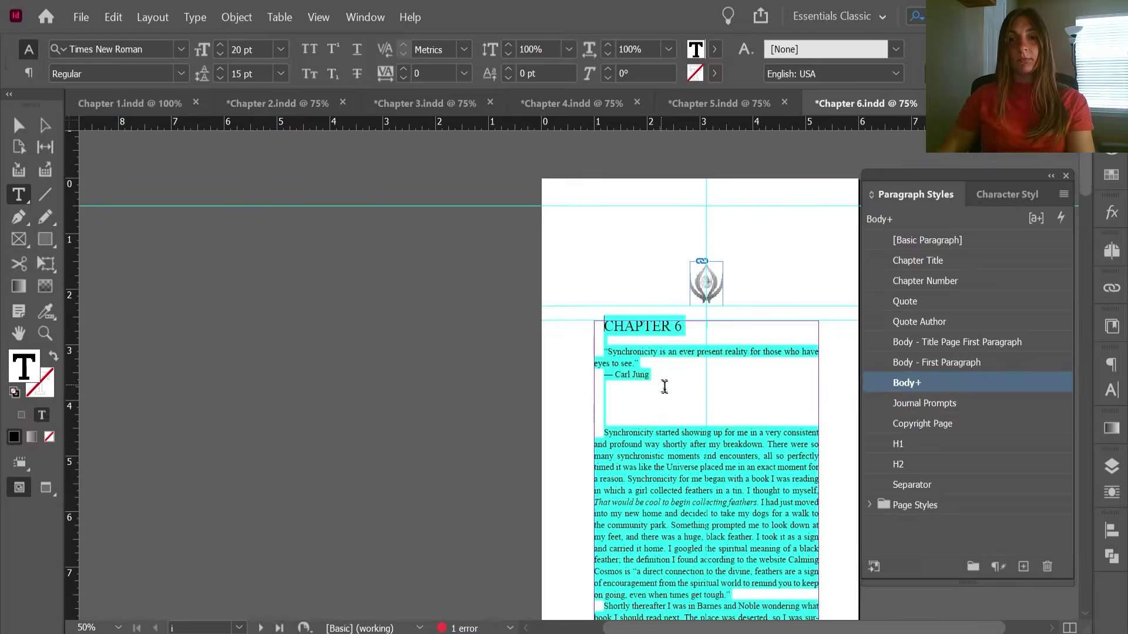
{"action": "left_click_drag", "start_coordinate": [644, 369], "coordinate": [708, 467]}
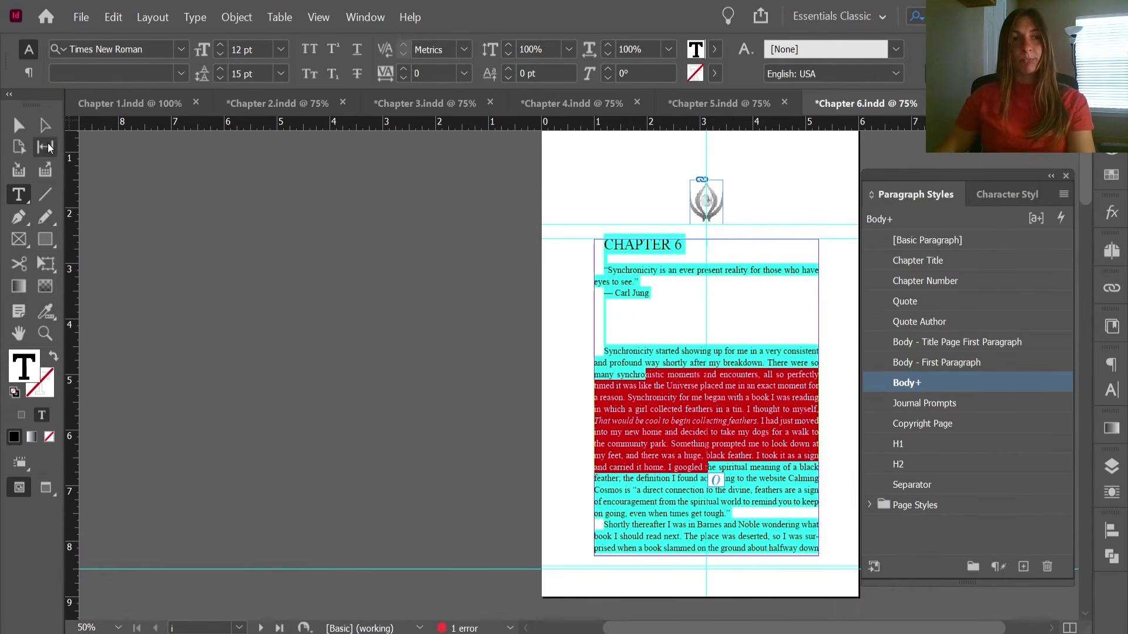
{"action": "left_click", "coordinate": [47, 125]}
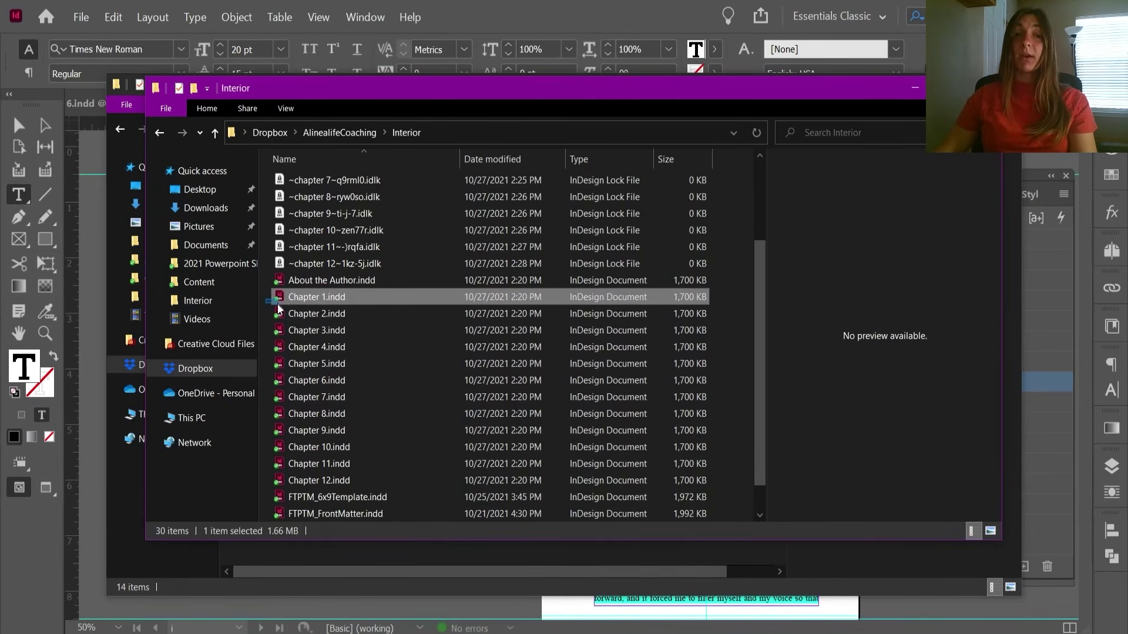
- Check the Interior folder for the files Chapter 1.indd to Chapter 12.indd and About the Author.indd, and view the About the Author document
{"action": "left_click_drag", "start_coordinate": [279, 306], "coordinate": [328, 482]}
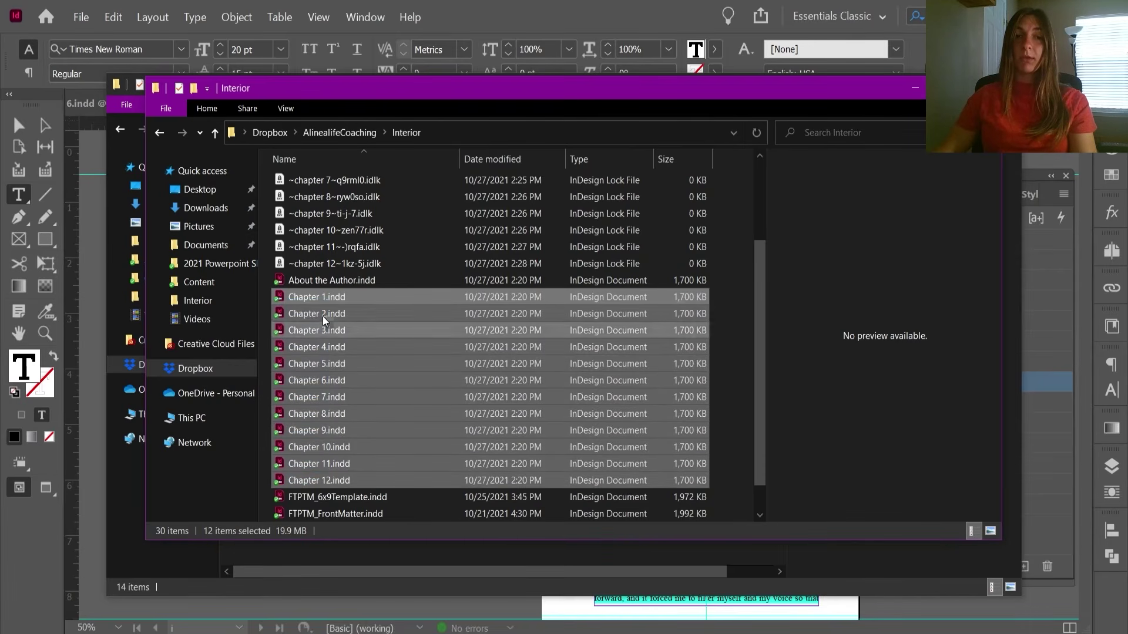
{"action": "left_click", "coordinate": [312, 285]}
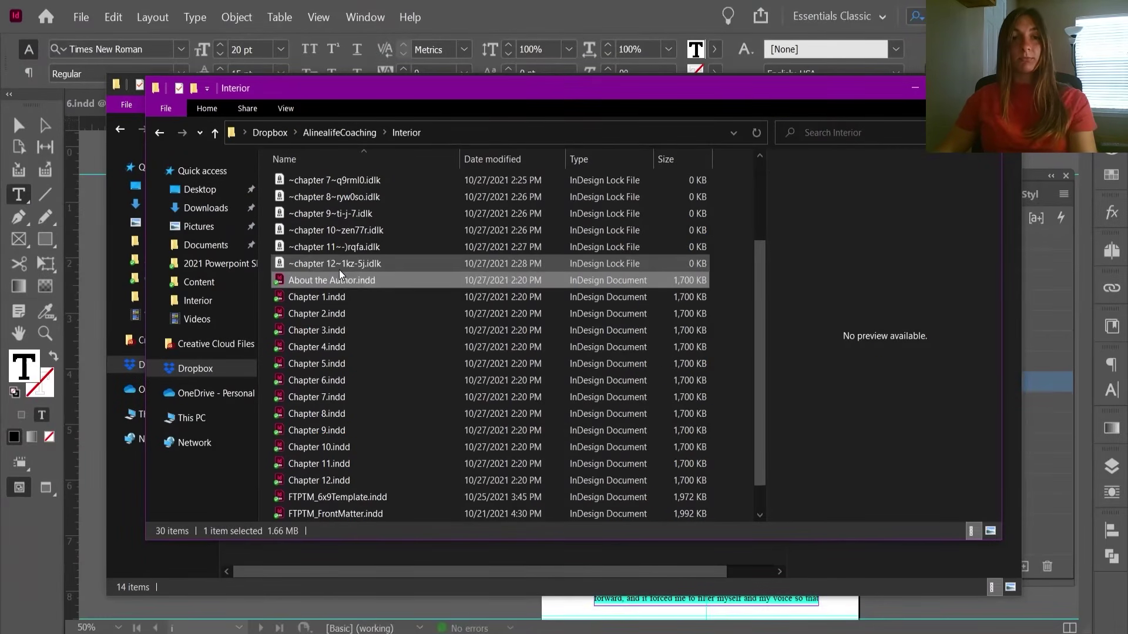
{"action": "double_click", "coordinate": [341, 263]}
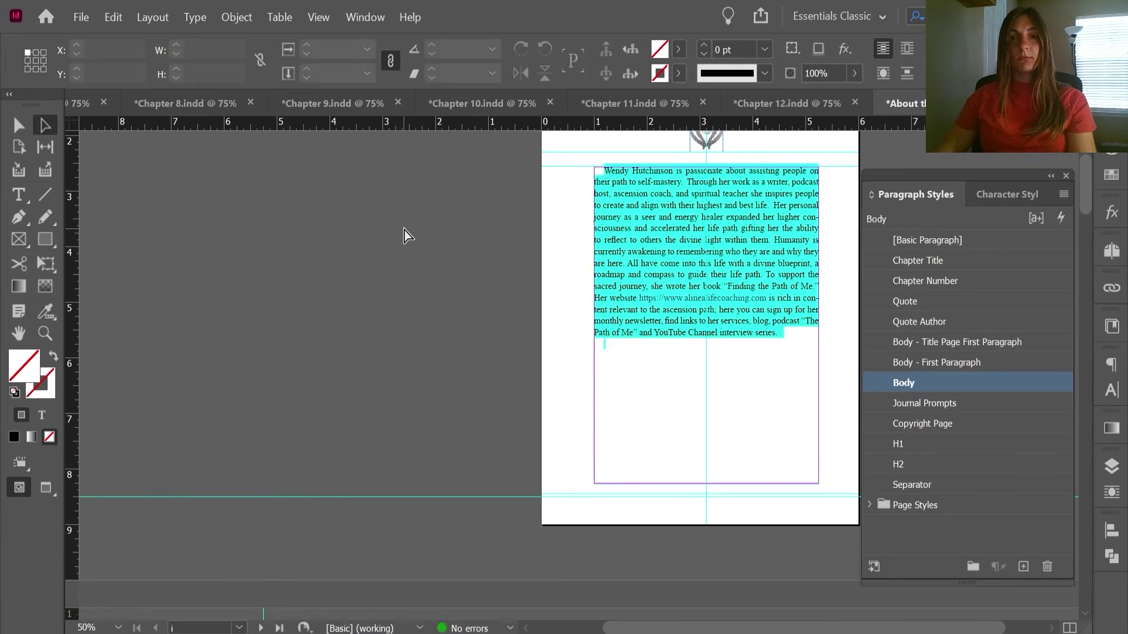